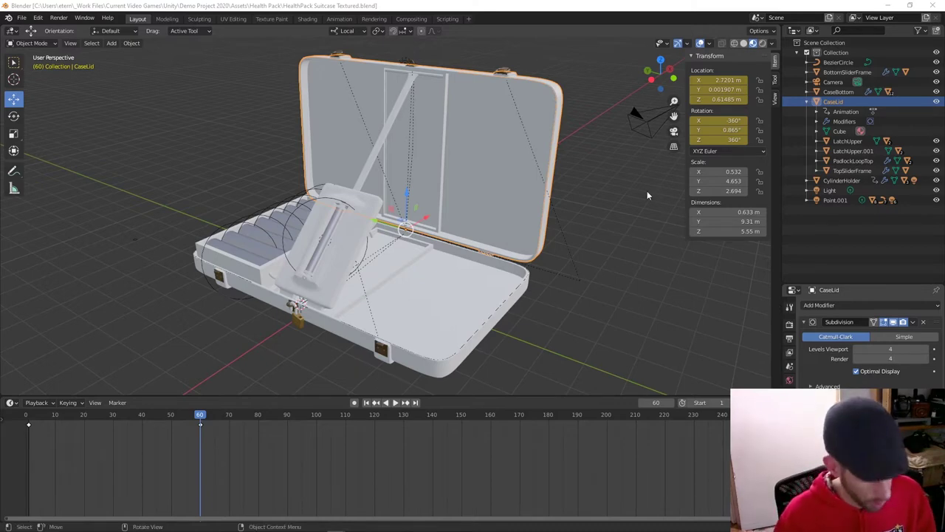
Examine the open suitcase model from the front, back and side, comparing the Rendered and Material Preview shading.
{"action": "middle_click_drag", "start_coordinate": [647, 190], "coordinate": [585, 194]}
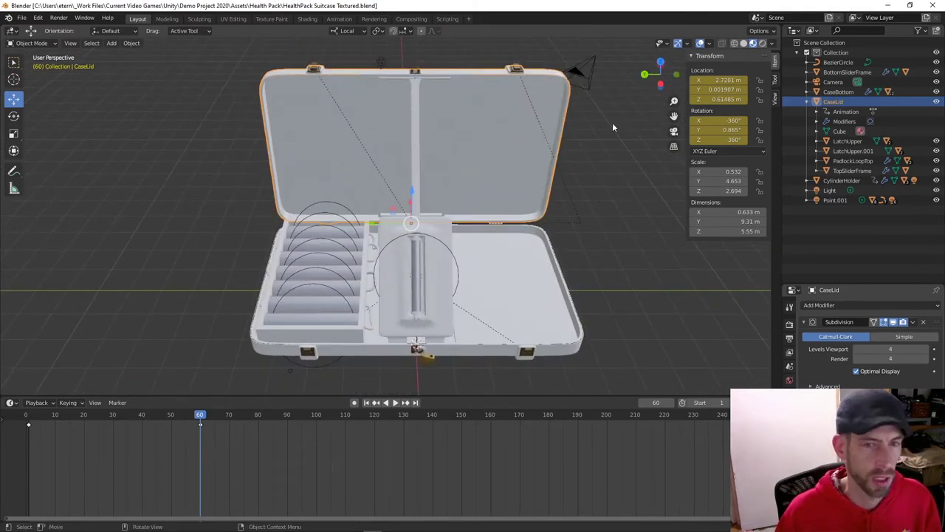
{"action": "left_click", "coordinate": [761, 43]}
{"action": "mouse_move", "coordinate": [571, 181]}
{"action": "middle_mouse_down"}
{"action": "mouse_move", "coordinate": [457, 187]}
{"action": "mouse_move", "coordinate": [582, 192]}
{"action": "mouse_move", "coordinate": [536, 194]}
{"action": "middle_mouse_up"}
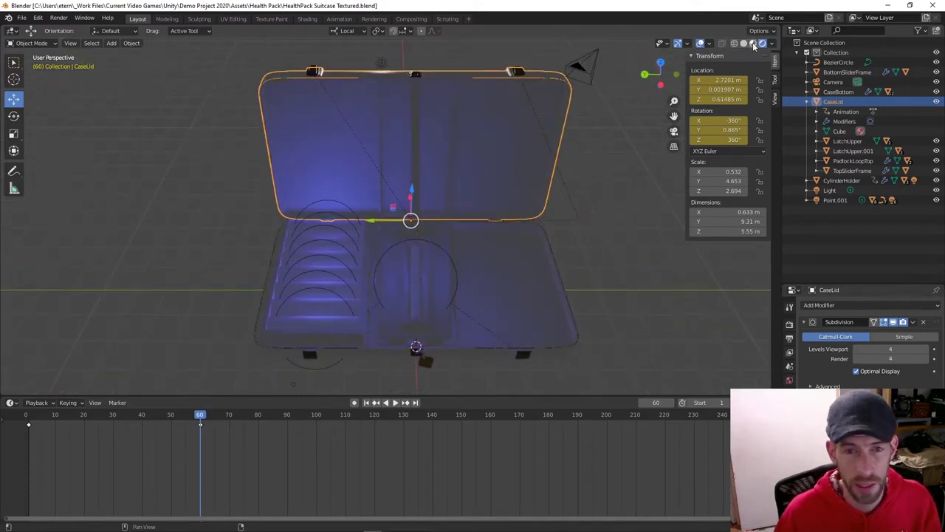
{"action": "left_click", "coordinate": [754, 43]}
{"action": "mouse_move", "coordinate": [589, 241]}
{"action": "middle_mouse_down"}
{"action": "mouse_move", "coordinate": [359, 205]}
{"action": "mouse_move", "coordinate": [462, 214]}
{"action": "mouse_move", "coordinate": [531, 258]}
{"action": "mouse_move", "coordinate": [492, 228]}
{"action": "mouse_move", "coordinate": [452, 146]}
{"action": "mouse_move", "coordinate": [413, 177]}
{"action": "mouse_move", "coordinate": [343, 305]}
{"action": "mouse_move", "coordinate": [362, 280]}
{"action": "mouse_move", "coordinate": [289, 301]}
{"action": "mouse_move", "coordinate": [341, 303]}
{"action": "mouse_move", "coordinate": [262, 270]}
{"action": "mouse_move", "coordinate": [219, 270]}
{"action": "mouse_move", "coordinate": [334, 201]}
{"action": "middle_mouse_up"}
{"action": "scroll", "coordinate": [451, 144], "scroll_direction": "up", "scroll_amount": 5}
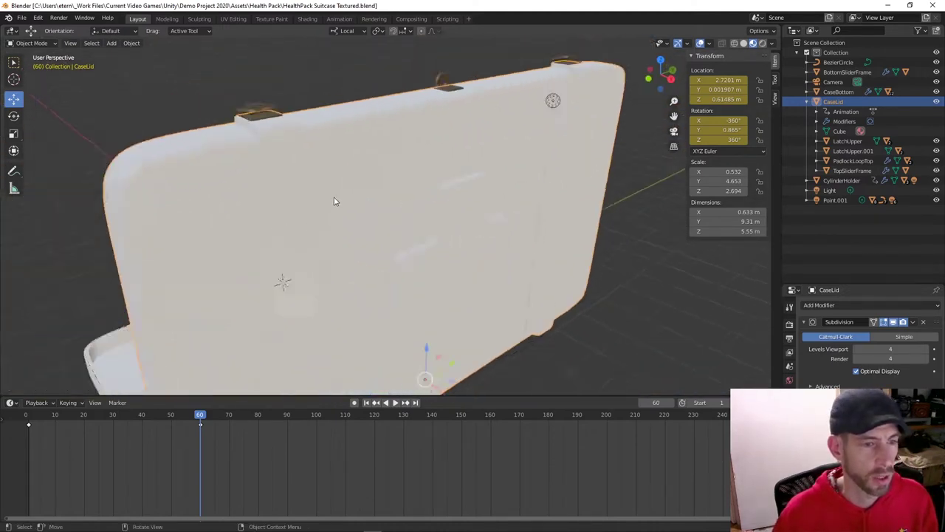
{"action": "scroll", "coordinate": [333, 201], "scroll_direction": "down", "scroll_amount": 3}
{"action": "middle_click_drag", "start_coordinate": [360, 250], "coordinate": [488, 221]}
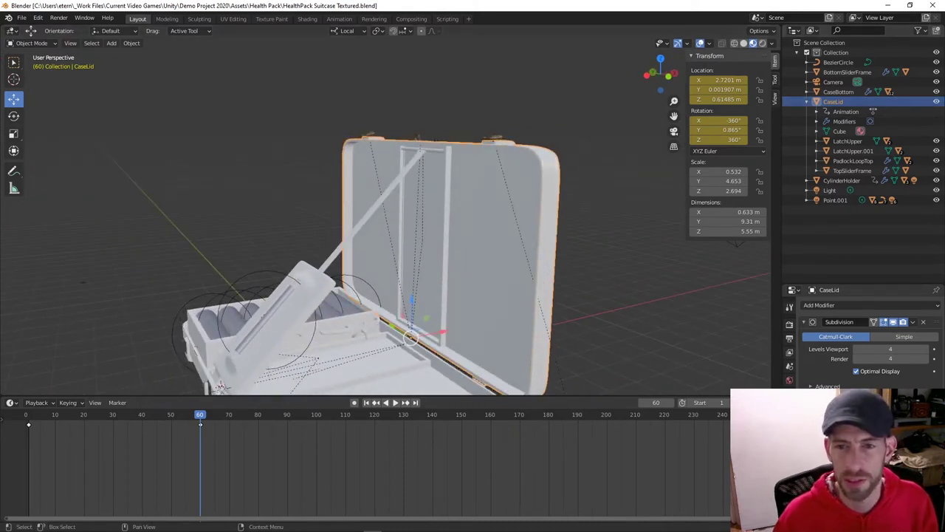
Hide the CaseLid's child parts, CylinderHolder, CaseBottom with its lower latches and padlock loop, and BottomSliderFrame.
{"action": "left_click_drag", "start_coordinate": [936, 140], "coordinate": [936, 182]}
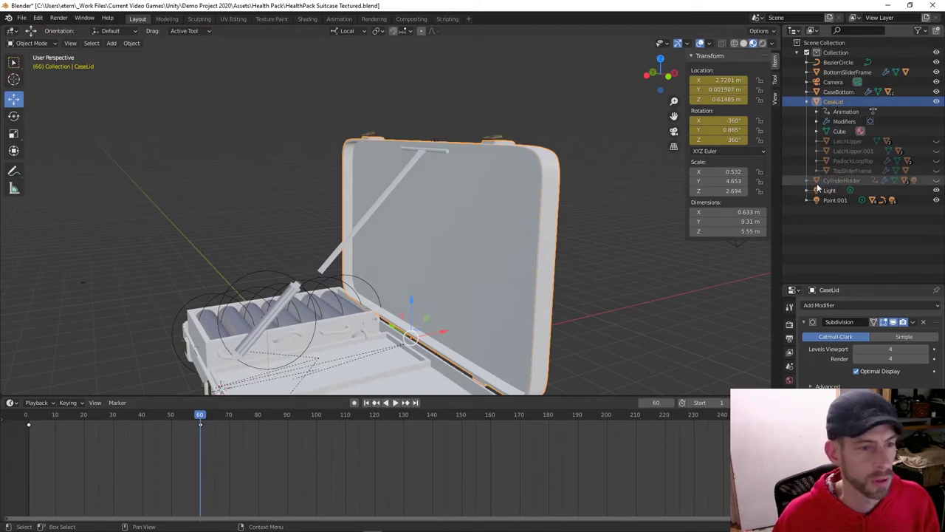
{"action": "left_click", "coordinate": [805, 91]}
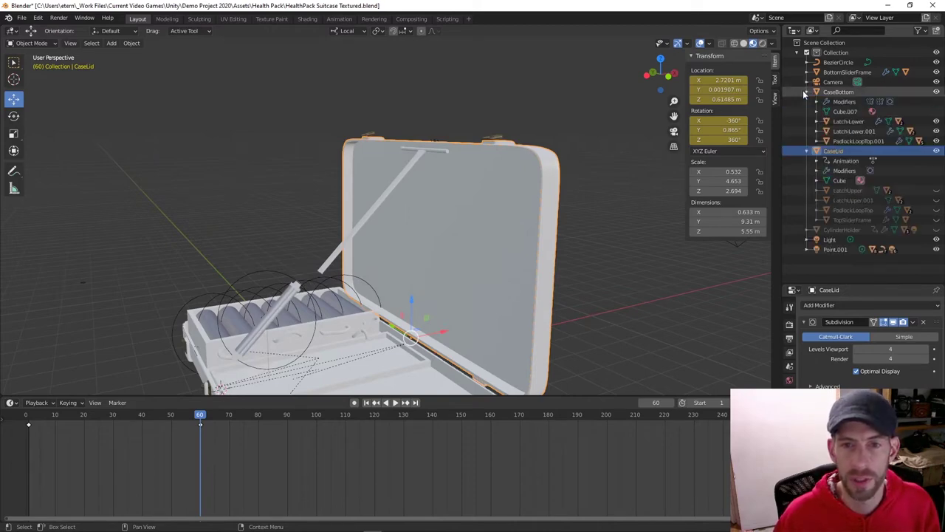
{"action": "left_click", "coordinate": [936, 121]}
{"action": "left_click_drag", "start_coordinate": [936, 131], "coordinate": [937, 145]}
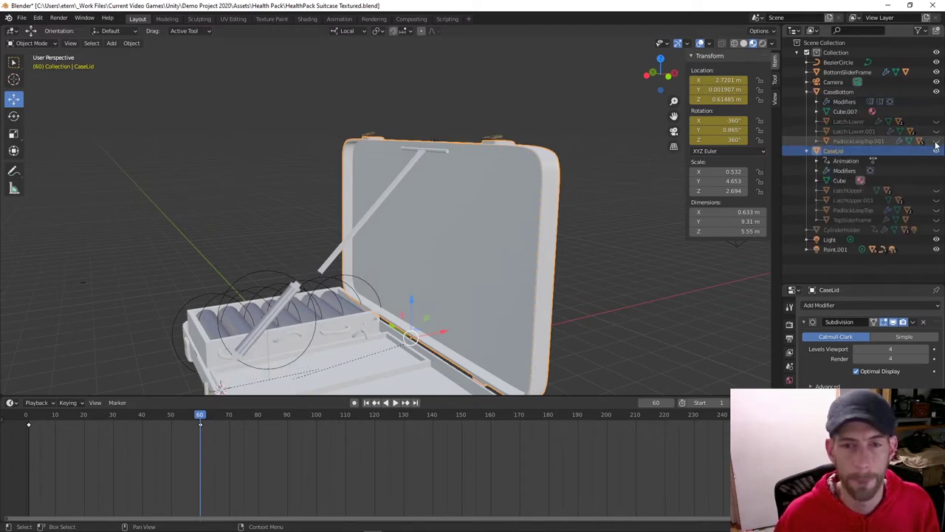
{"action": "left_click", "coordinate": [936, 92]}
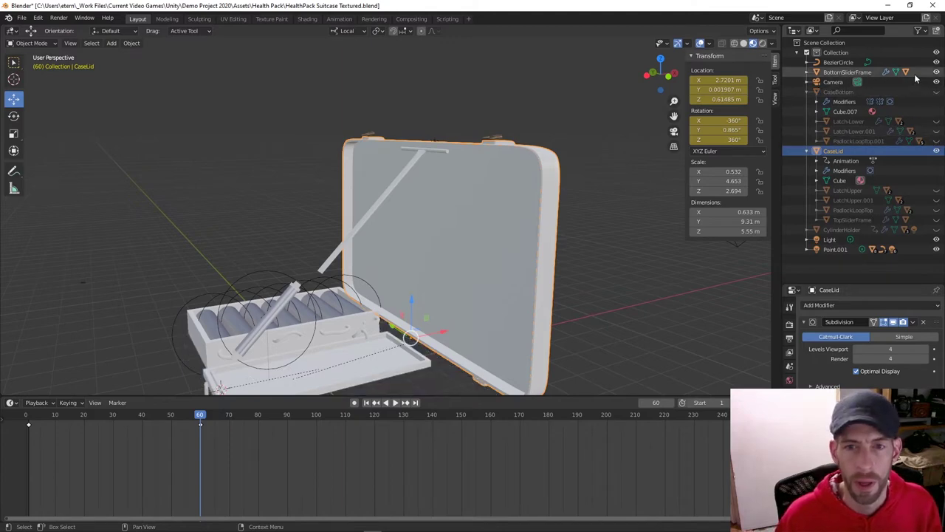
{"action": "left_click", "coordinate": [936, 71]}
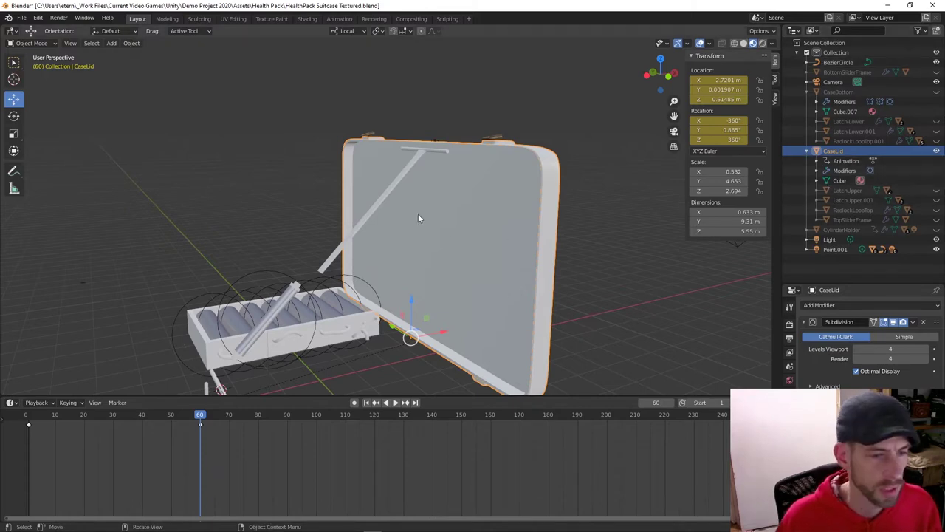
Hide the diagonal Cube bar and the SliderRod in front of the lid.
{"action": "left_click", "coordinate": [410, 165]}
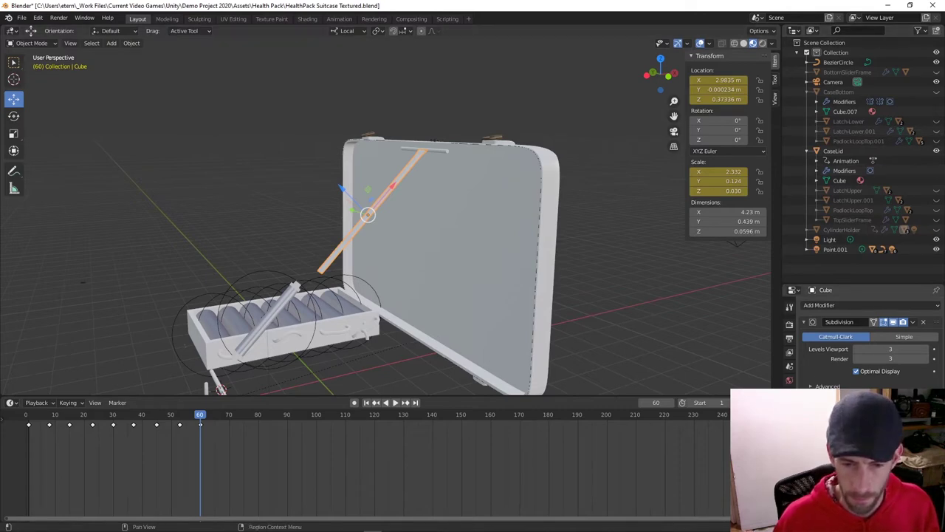
{"action": "left_click", "coordinate": [790, 407]}
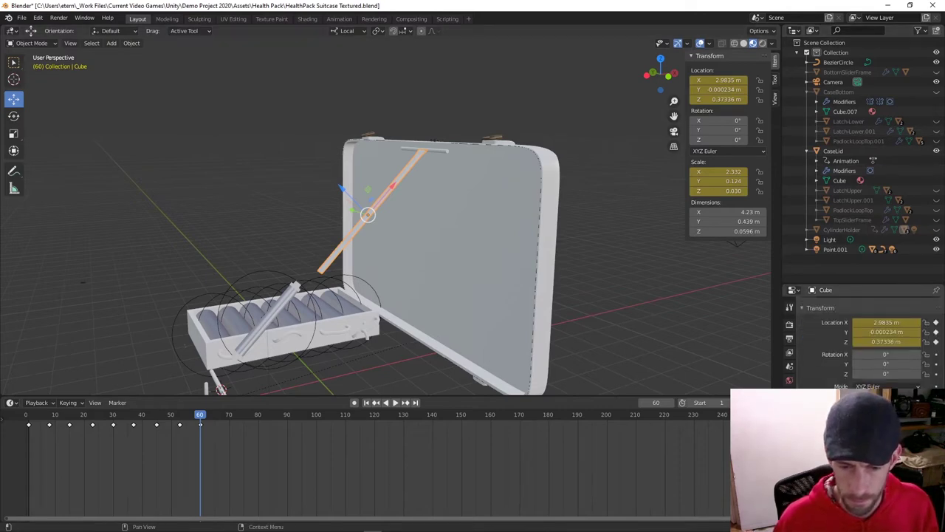
{"action": "scroll", "coordinate": [860, 340], "scroll_direction": "down", "scroll_amount": 2}
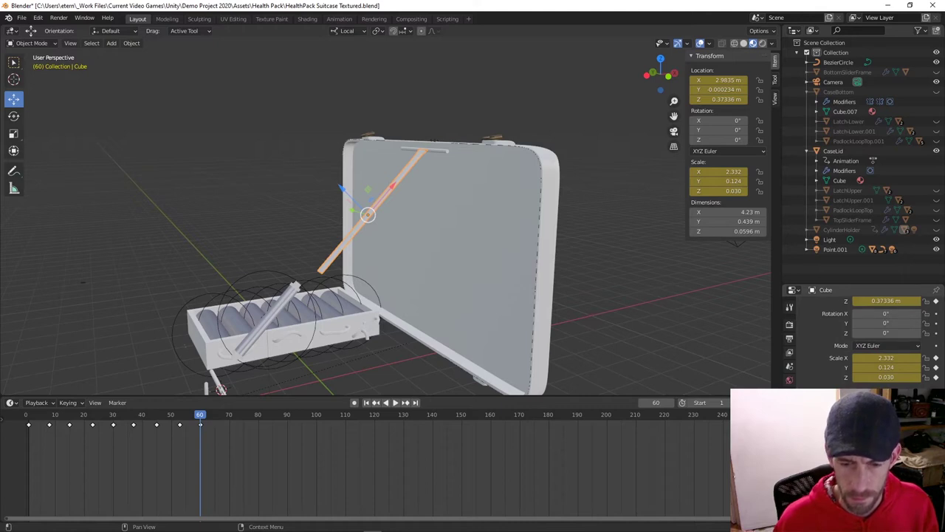
{"action": "key", "text": "alt+a"}
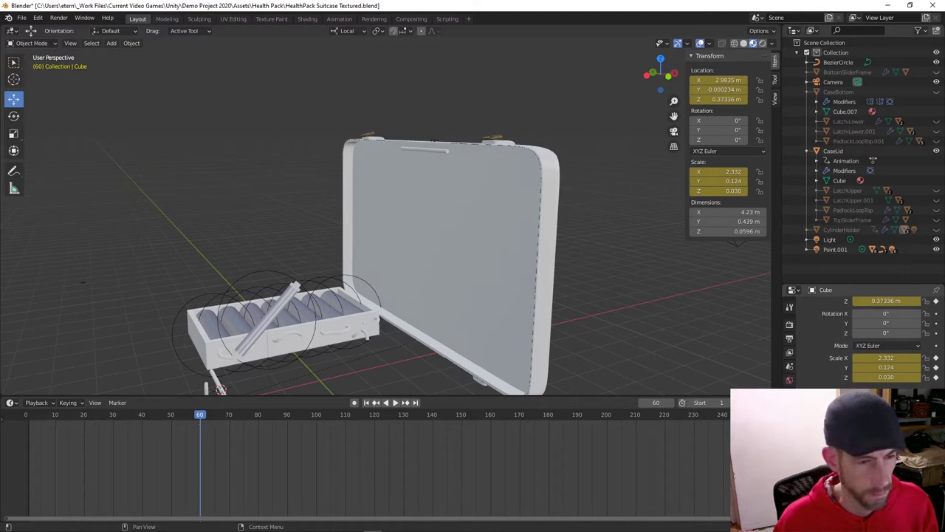
{"action": "left_click", "coordinate": [445, 149]}
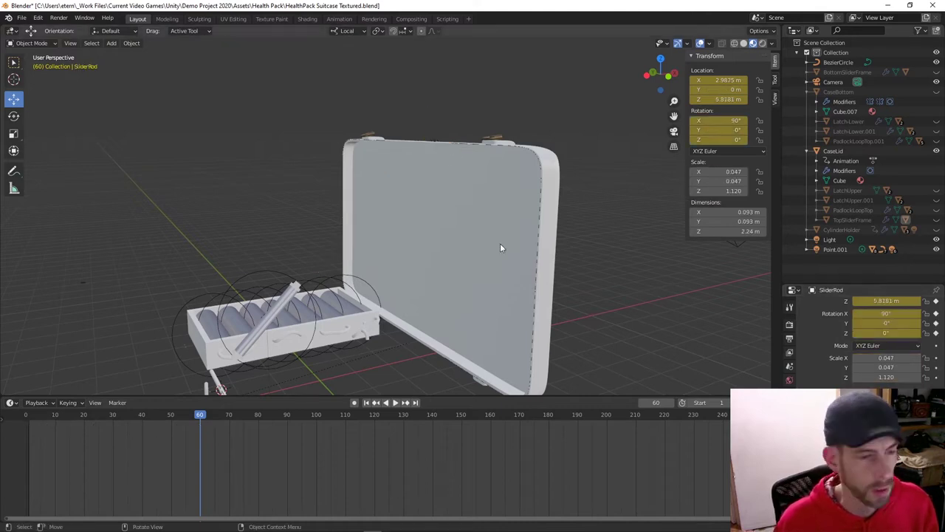
Select the CaseLid and open its mesh in Edit Mode with the outer face in view.
{"action": "left_click", "coordinate": [455, 313]}
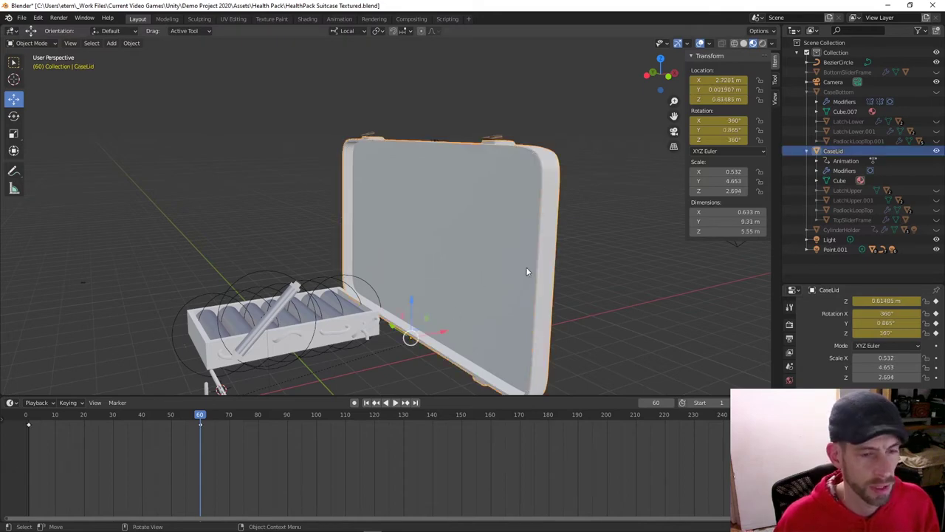
{"action": "middle_click_drag", "start_coordinate": [376, 317], "coordinate": [371, 214]}
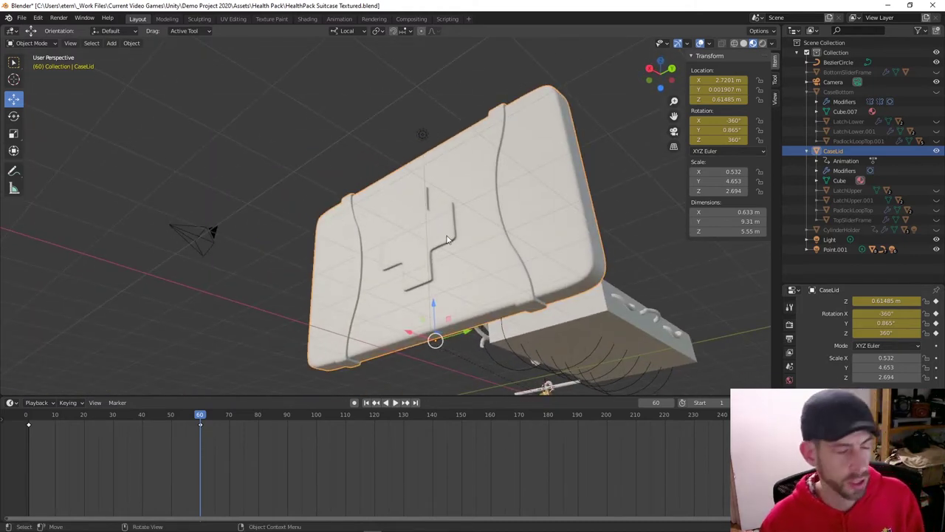
{"action": "middle_click_drag", "start_coordinate": [435, 208], "coordinate": [378, 266]}
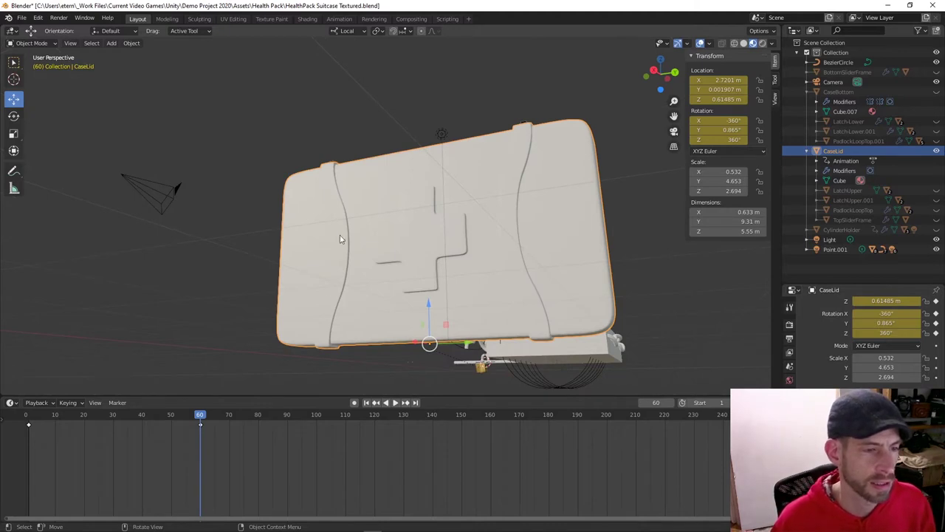
{"action": "middle_click_drag", "start_coordinate": [354, 202], "coordinate": [394, 234]}
{"action": "key", "text": "Tab"}
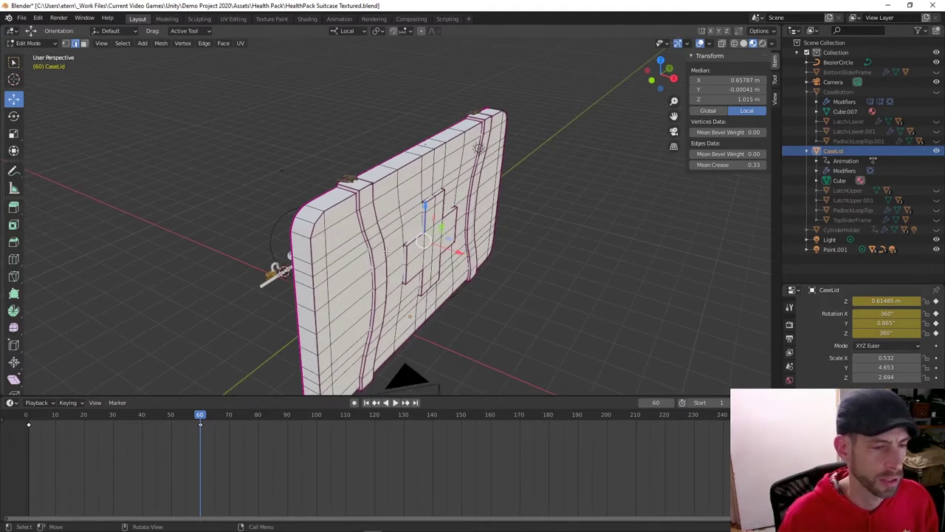
Mark the edges running across the thickness of the lid at its rounded corners as seams.
{"action": "middle_click_drag", "start_coordinate": [385, 263], "coordinate": [342, 242]}
{"action": "left_click", "coordinate": [348, 160]}
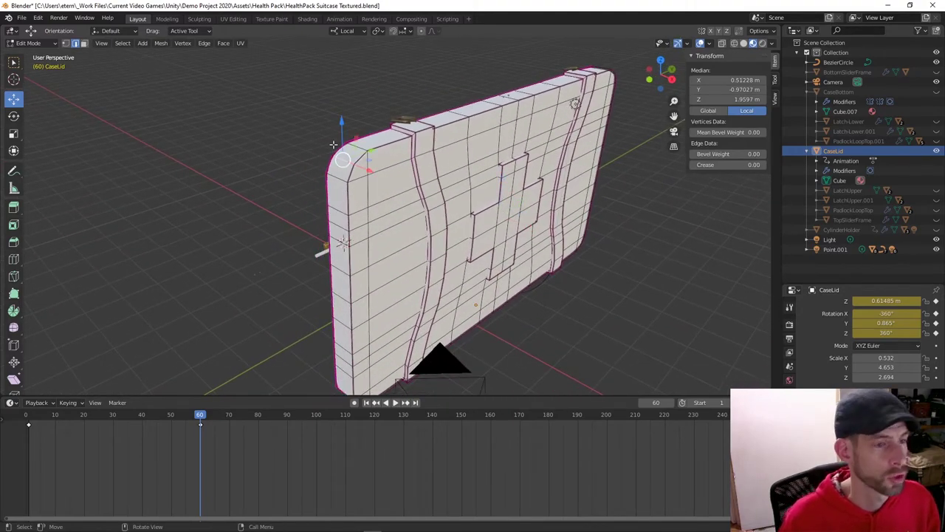
{"action": "middle_click_drag", "start_coordinate": [332, 144], "coordinate": [298, 118]}
{"action": "middle_click_drag", "start_coordinate": [459, 138], "coordinate": [304, 170]}
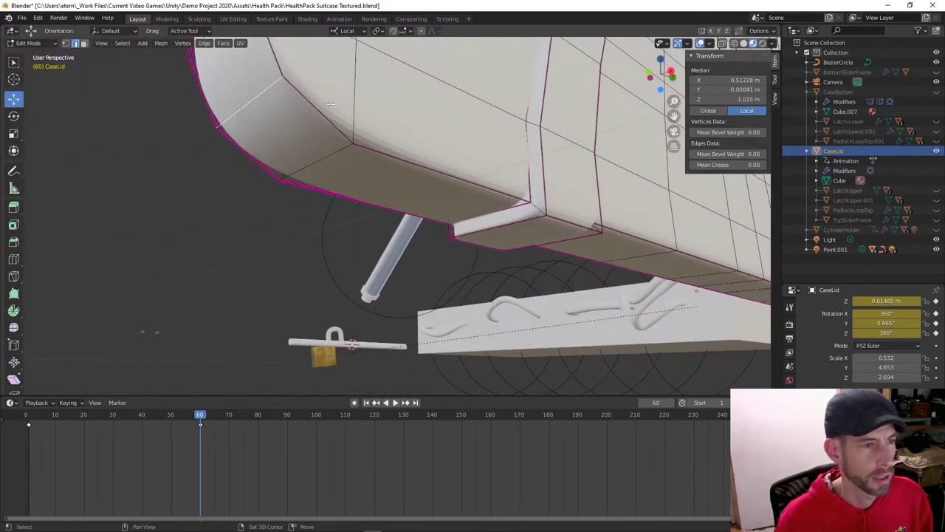
{"action": "middle_click_drag", "start_coordinate": [330, 104], "coordinate": [375, 207]}
{"action": "scroll", "coordinate": [376, 206], "scroll_direction": "down", "scroll_amount": 5}
{"action": "key", "text": "ctrl+e"}
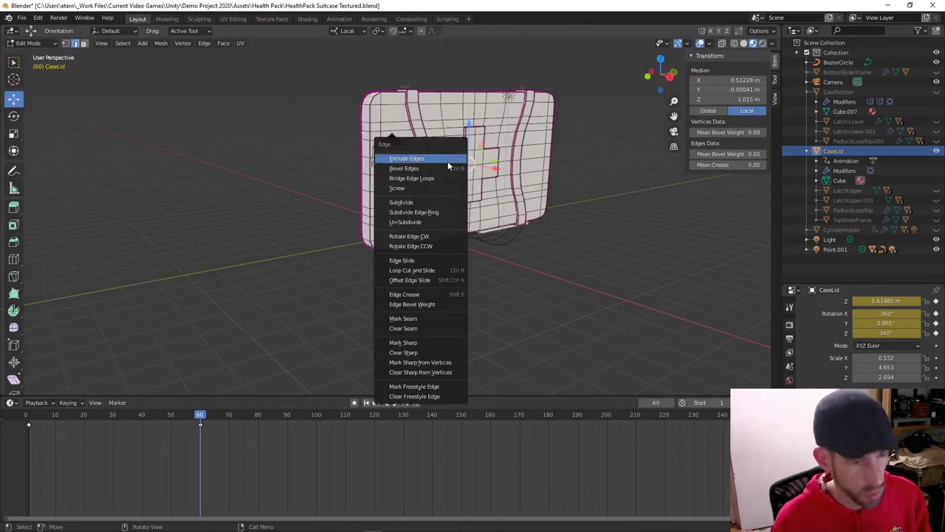
{"action": "left_click", "coordinate": [430, 318]}
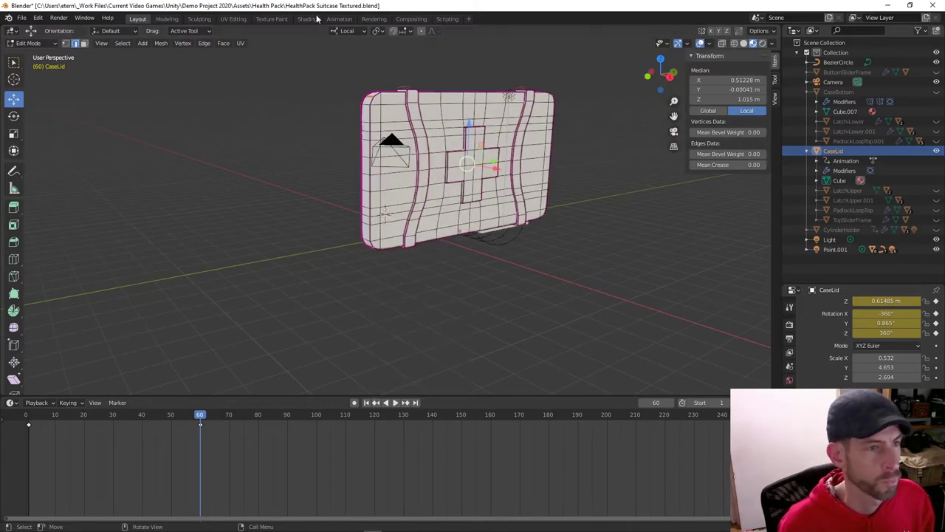
Switch to the UV Editing workspace and select the rim edges along the hinge side of the lid.
{"action": "left_click", "coordinate": [232, 18]}
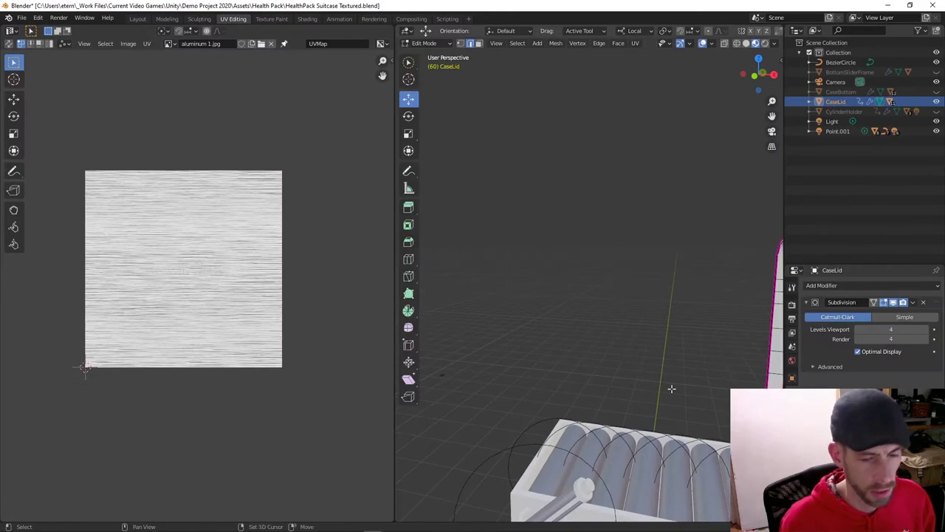
{"action": "middle_click_drag", "start_coordinate": [667, 389], "coordinate": [702, 268]}
{"action": "scroll", "coordinate": [576, 300], "scroll_direction": "down", "scroll_amount": 6}
{"action": "left_click", "coordinate": [697, 259]}
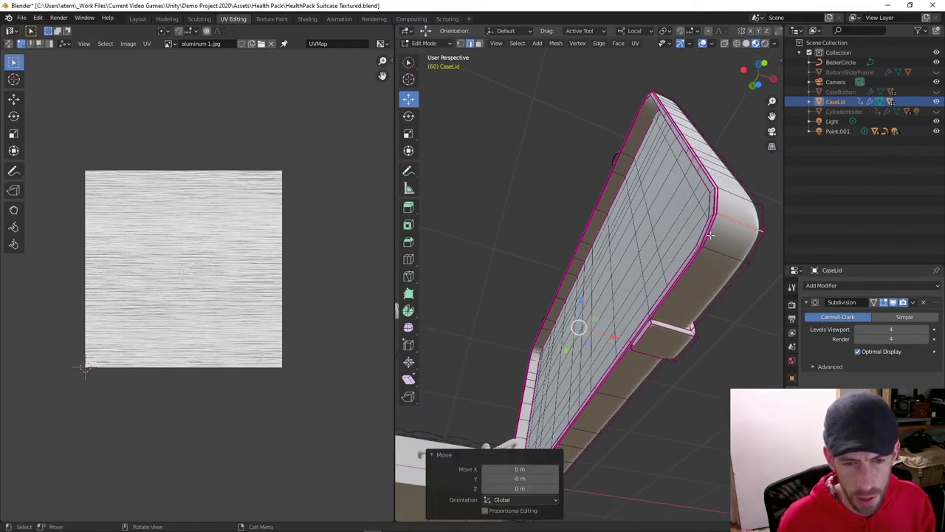
{"action": "left_click", "coordinate": [707, 237]}
{"action": "left_click", "coordinate": [676, 296]}
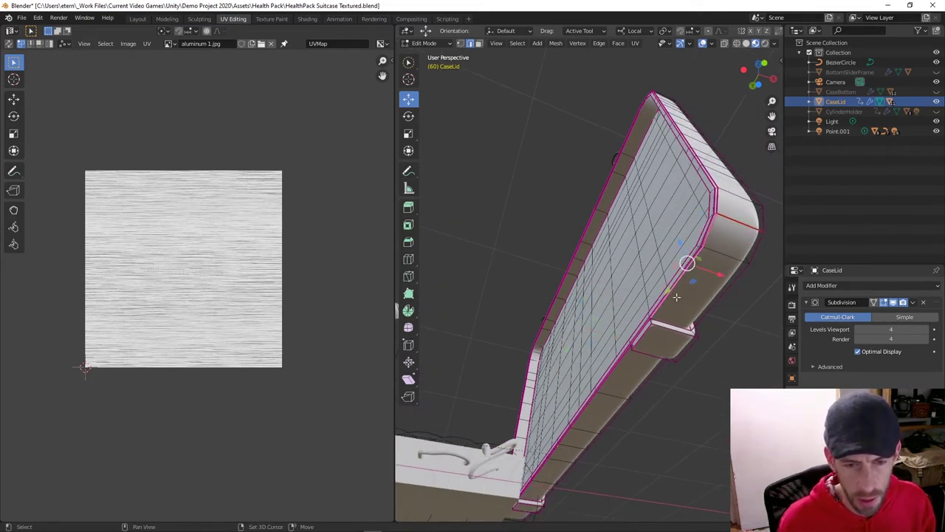
{"action": "left_click", "coordinate": [648, 326]}
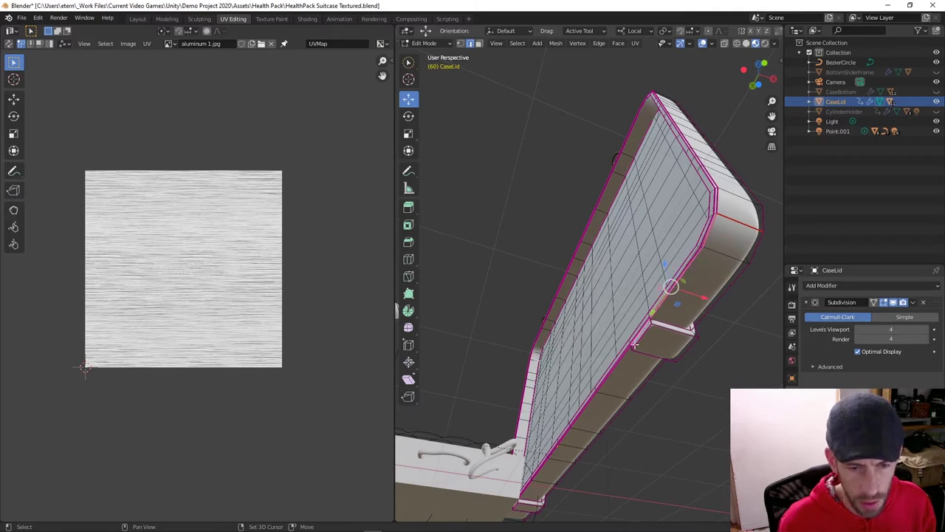
{"action": "left_click", "coordinate": [585, 412], "text": "shift"}
{"action": "left_click", "coordinate": [564, 440], "text": "shift"}
{"action": "left_click", "coordinate": [548, 461], "text": "shift"}
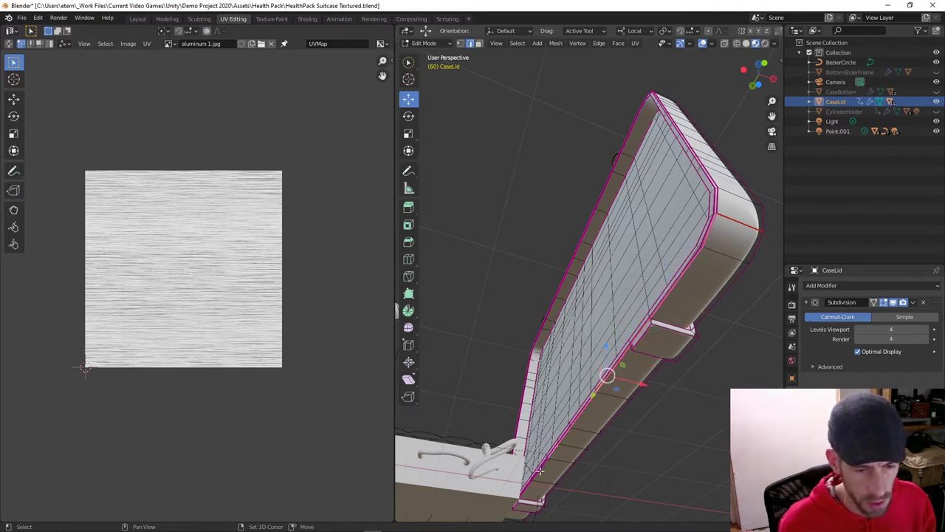
{"action": "left_click", "coordinate": [522, 484], "text": "shift"}
Extend the rim edge selection along the lid's hinge side to the far corner and mark it as a seam.
{"action": "middle_click_drag", "start_coordinate": [522, 490], "coordinate": [650, 406]}
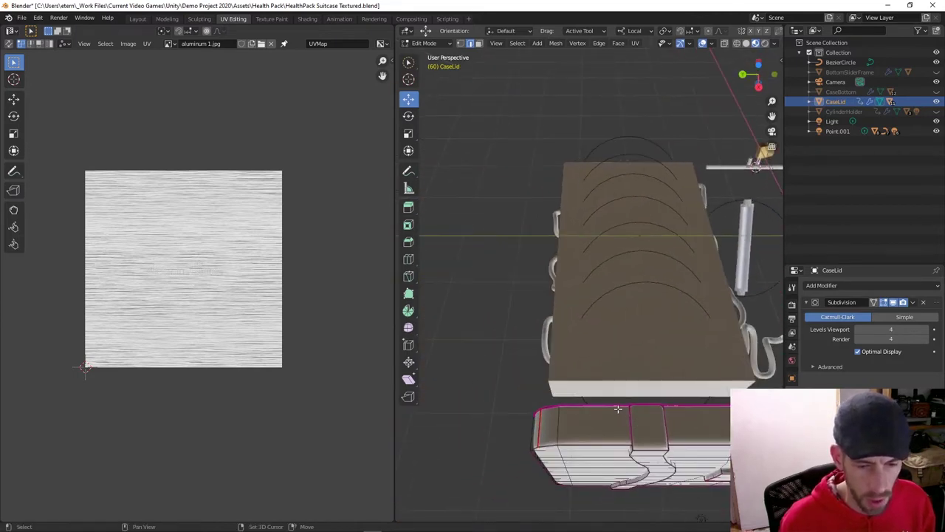
{"action": "middle_click_drag", "start_coordinate": [540, 410], "coordinate": [523, 289]}
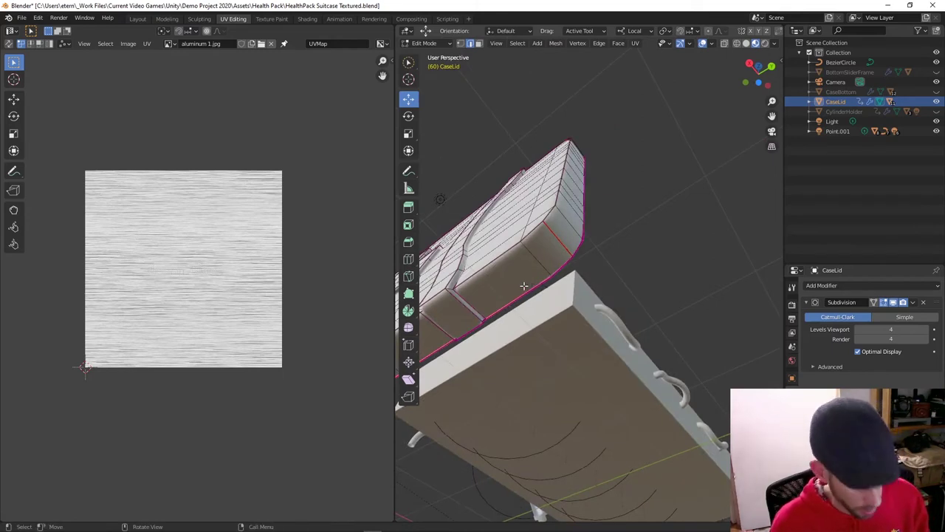
{"action": "middle_click_drag", "start_coordinate": [524, 286], "coordinate": [622, 324]}
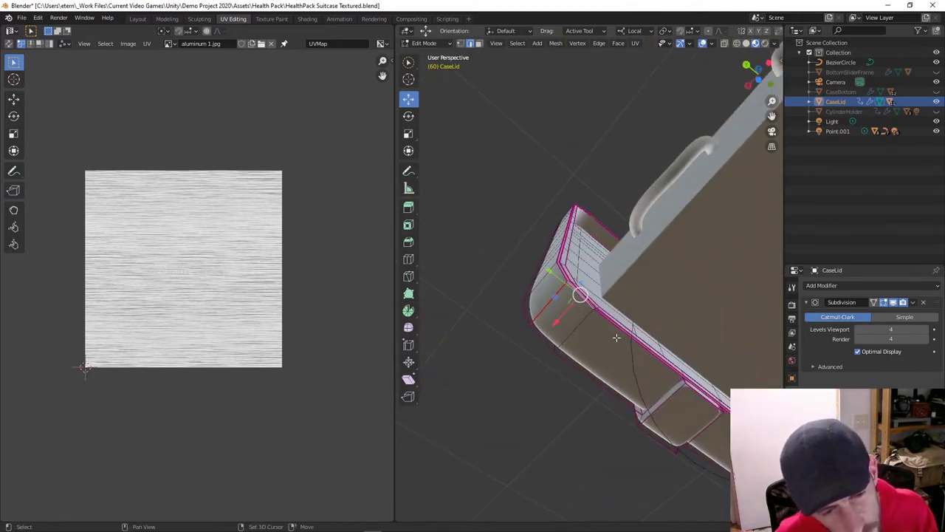
{"action": "middle_click_drag", "start_coordinate": [683, 378], "coordinate": [579, 352]}
{"action": "right_click", "coordinate": [552, 343], "text": "shift"}
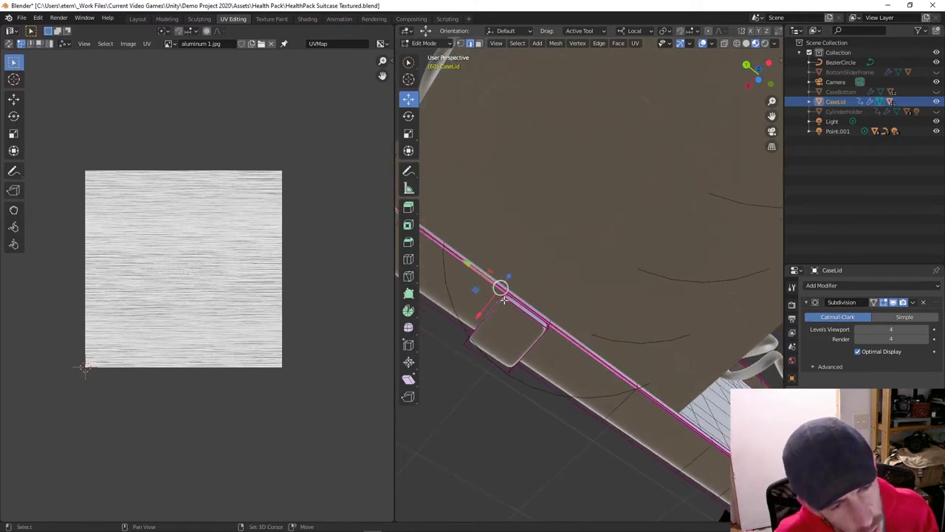
{"action": "right_click", "coordinate": [541, 318], "text": "shift"}
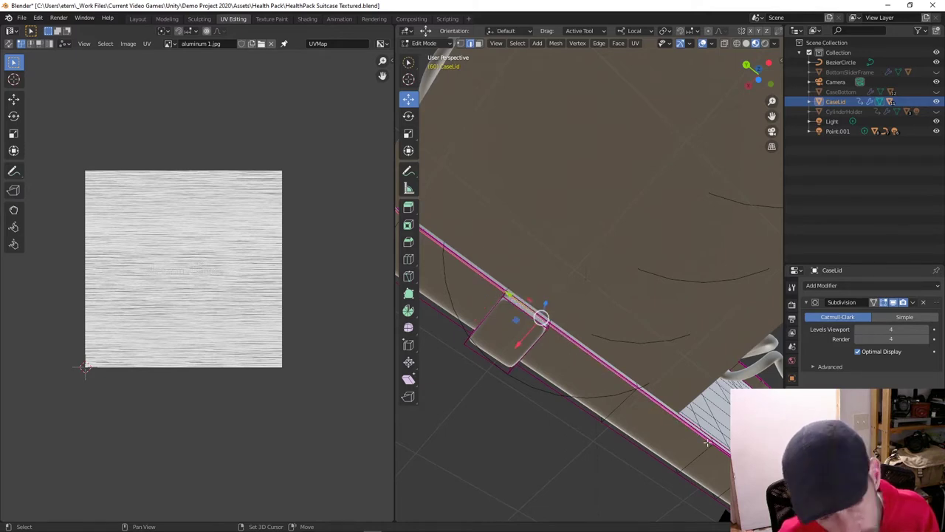
{"action": "mouse_move", "coordinate": [573, 347]}
{"action": "middle_mouse_down"}
{"action": "mouse_move", "coordinate": [532, 325]}
{"action": "mouse_move", "coordinate": [574, 355]}
{"action": "middle_mouse_up"}
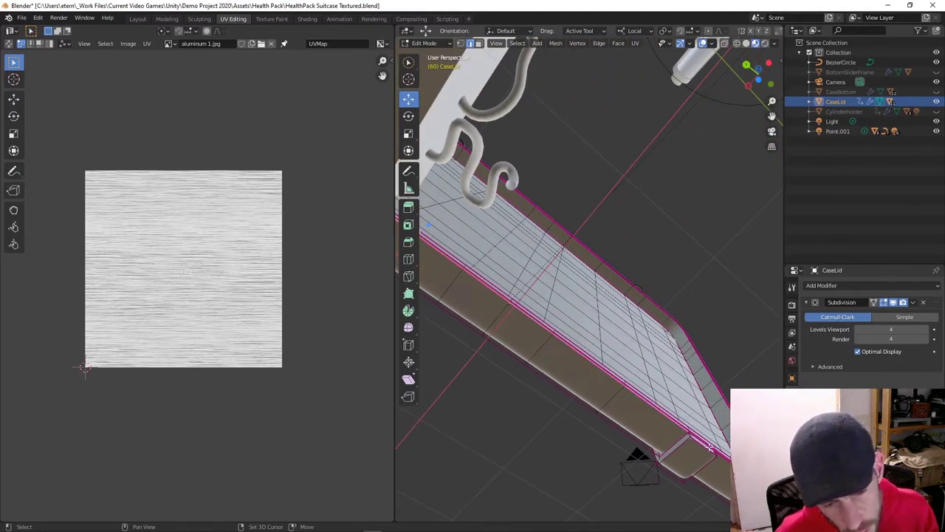
{"action": "right_click", "coordinate": [480, 280], "text": "shift"}
{"action": "middle_click_drag", "start_coordinate": [480, 280], "coordinate": [538, 379]}
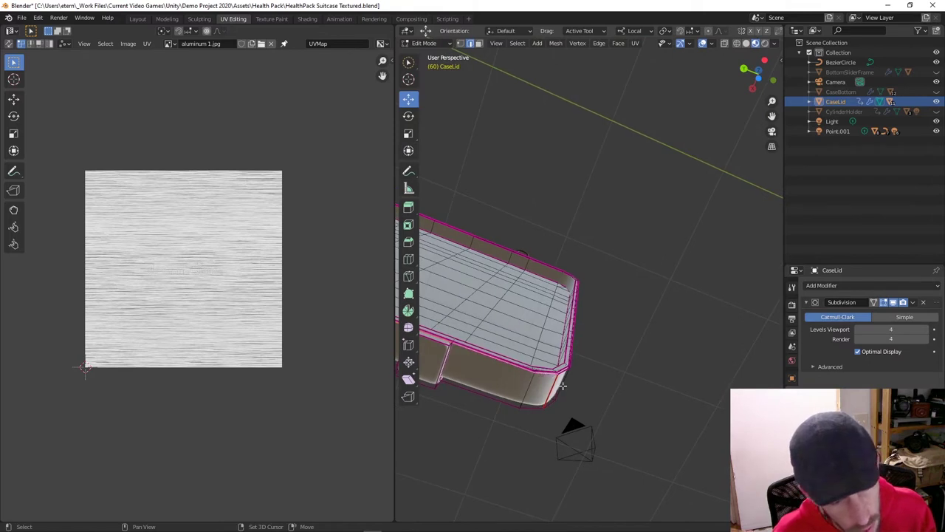
{"action": "key", "text": "ctrl+e"}
{"action": "left_click", "coordinate": [558, 377]}
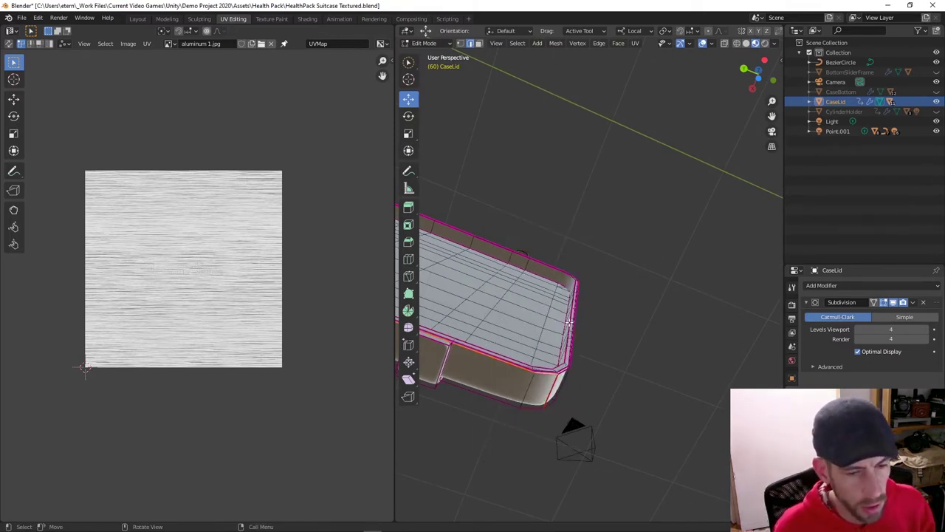
Turn off the Subdivision modifier's viewport display and mark the edges crossing the lid's rim at the rounded corner as a seam.
{"action": "middle_click_drag", "start_coordinate": [558, 378], "coordinate": [571, 286]}
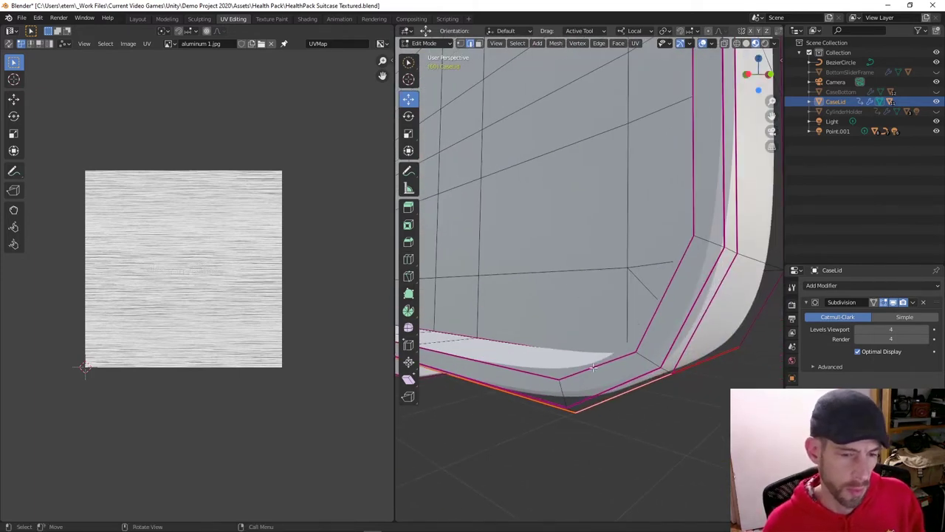
{"action": "left_click", "coordinate": [667, 365]}
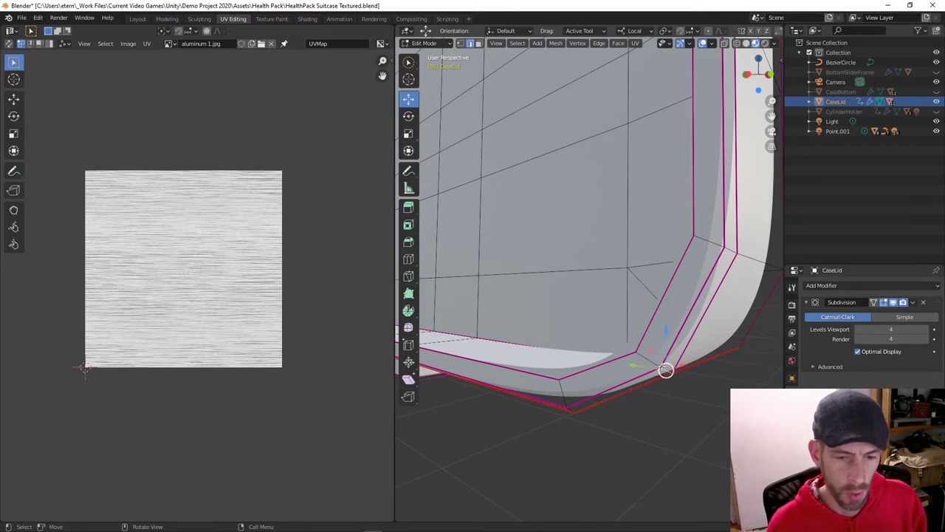
{"action": "middle_click_drag", "start_coordinate": [666, 365], "coordinate": [688, 359]}
{"action": "left_click", "coordinate": [891, 303]}
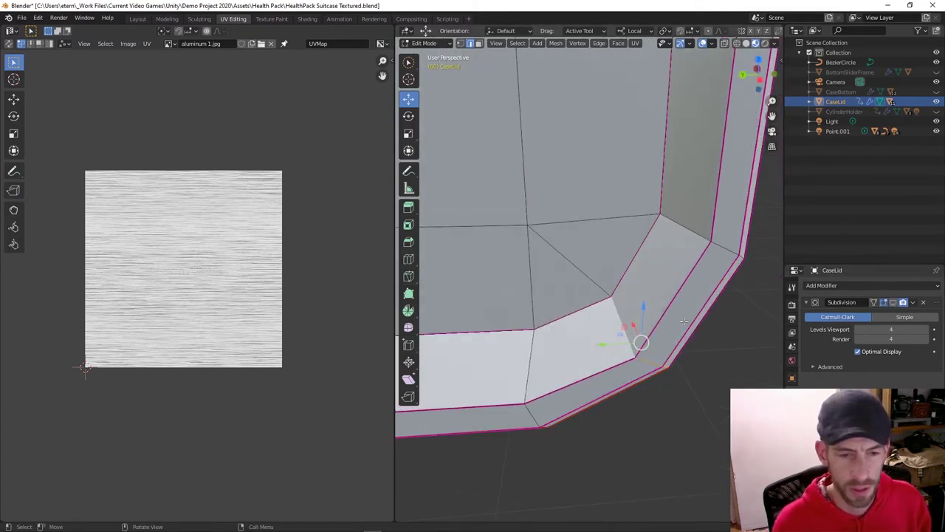
{"action": "key", "text": "ctrl+e"}
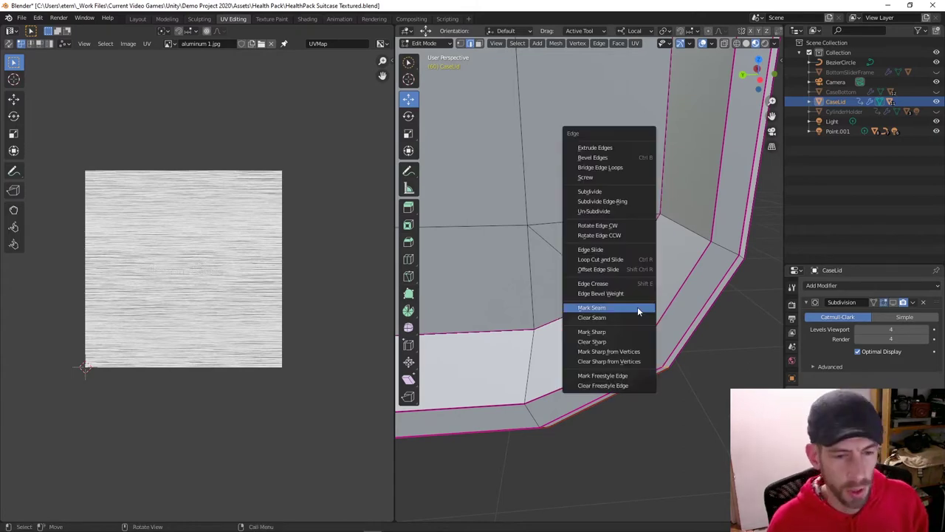
{"action": "left_click", "coordinate": [637, 309]}
Mark the short edges crossing the rim at the lid's lower corner beside the compartment tray as a seam.
{"action": "middle_click_drag", "start_coordinate": [638, 308], "coordinate": [664, 327]}
{"action": "left_click", "coordinate": [571, 172]}
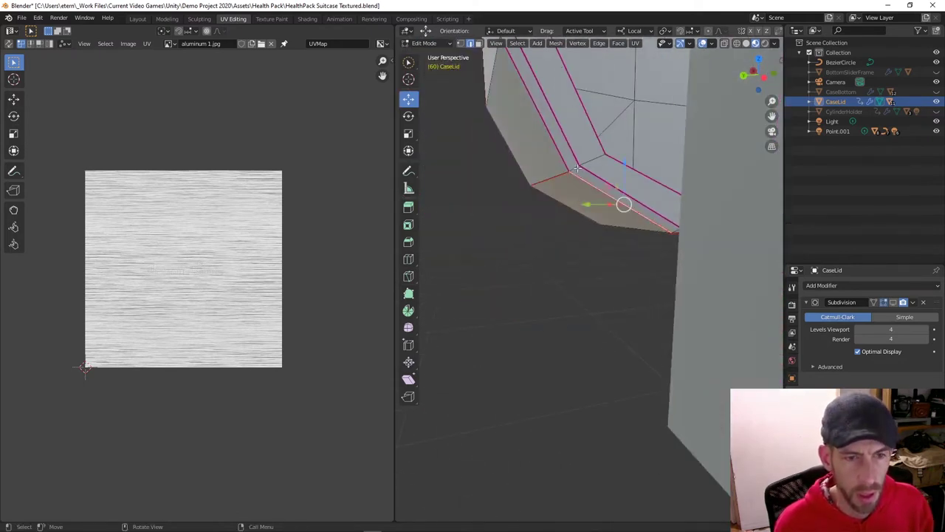
{"action": "left_click", "coordinate": [572, 168]}
{"action": "middle_click_drag", "start_coordinate": [583, 166], "coordinate": [627, 138]}
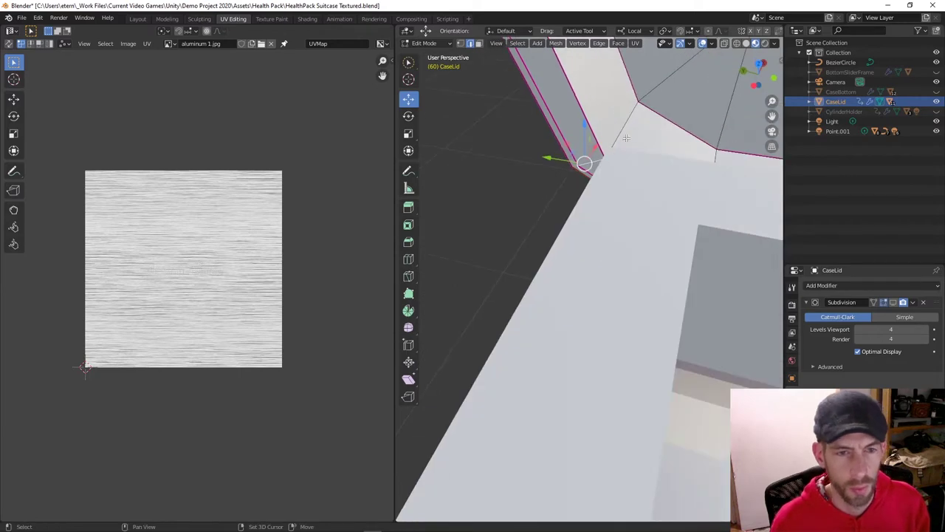
{"action": "left_click", "coordinate": [627, 138]}
{"action": "key", "text": "ctrl+e"}
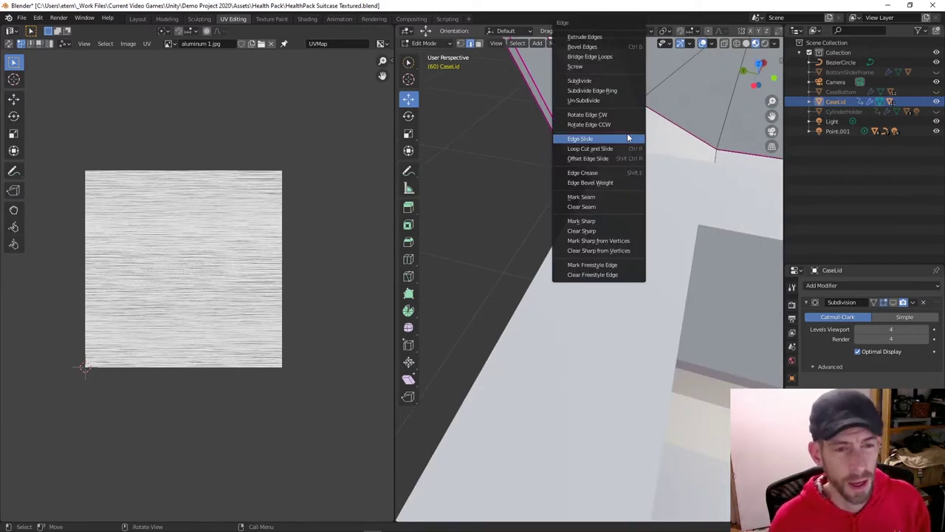
{"action": "left_click", "coordinate": [627, 196]}
Select the edges crossing the rim and inner wall at one upper corner of the lid and mark them as a seam.
{"action": "scroll", "coordinate": [569, 251], "scroll_direction": "down", "scroll_amount": 4}
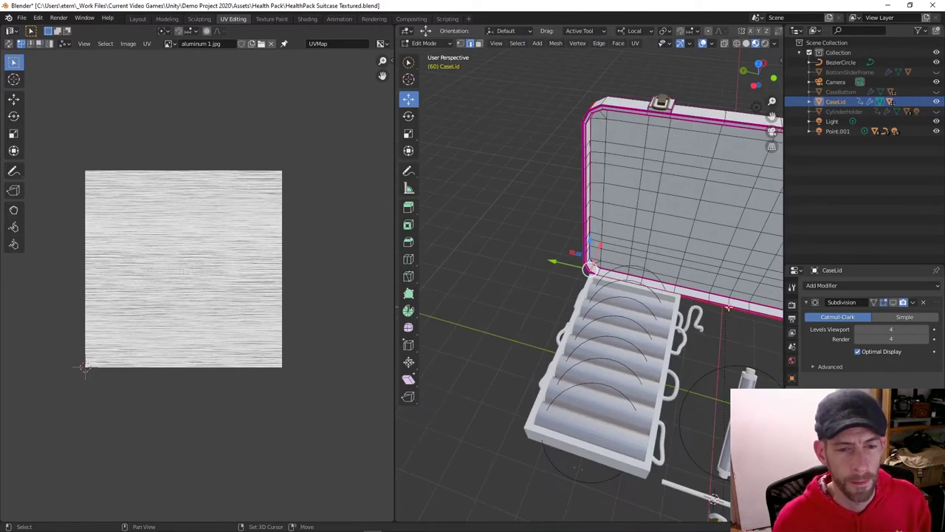
{"action": "middle_click_drag", "start_coordinate": [569, 251], "coordinate": [628, 291]}
{"action": "scroll", "coordinate": [679, 336], "scroll_direction": "up", "scroll_amount": 3}
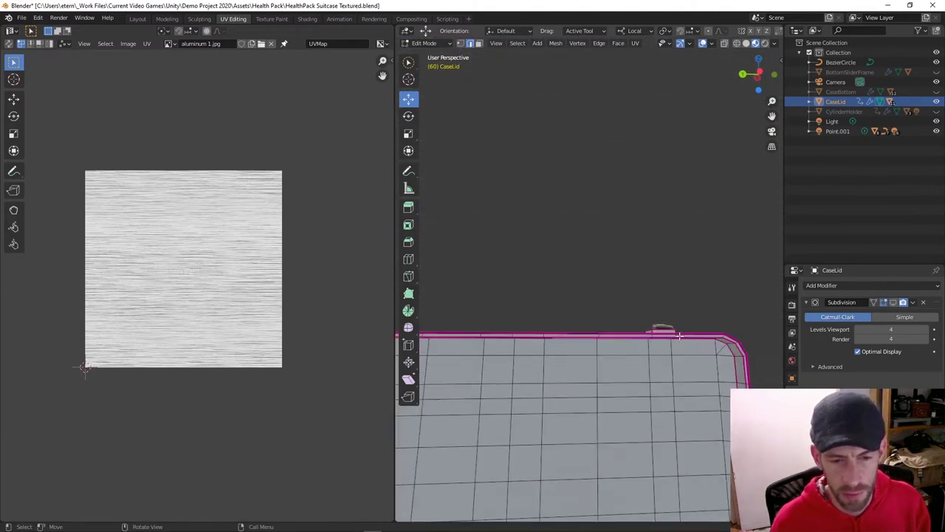
{"action": "middle_click_drag", "start_coordinate": [731, 345], "coordinate": [607, 351]}
{"action": "left_click", "coordinate": [531, 319]}
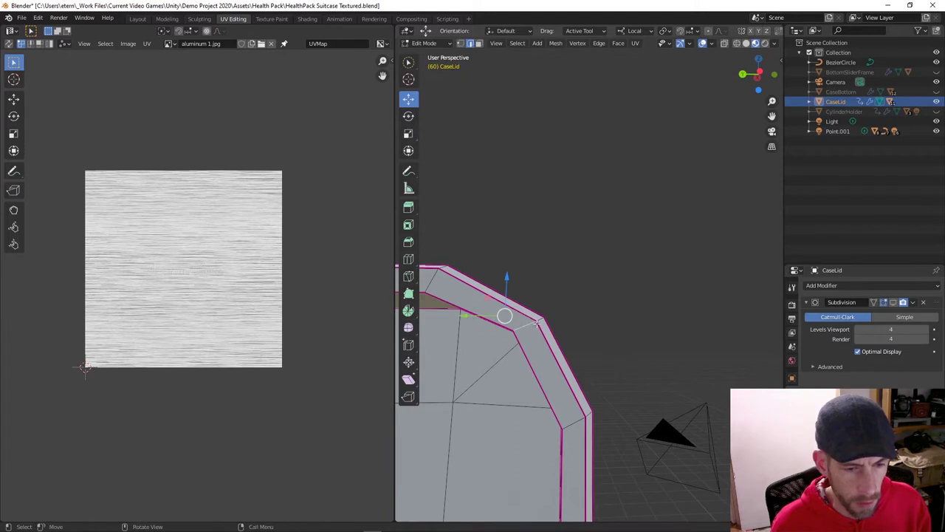
{"action": "key", "text": "alt+a"}
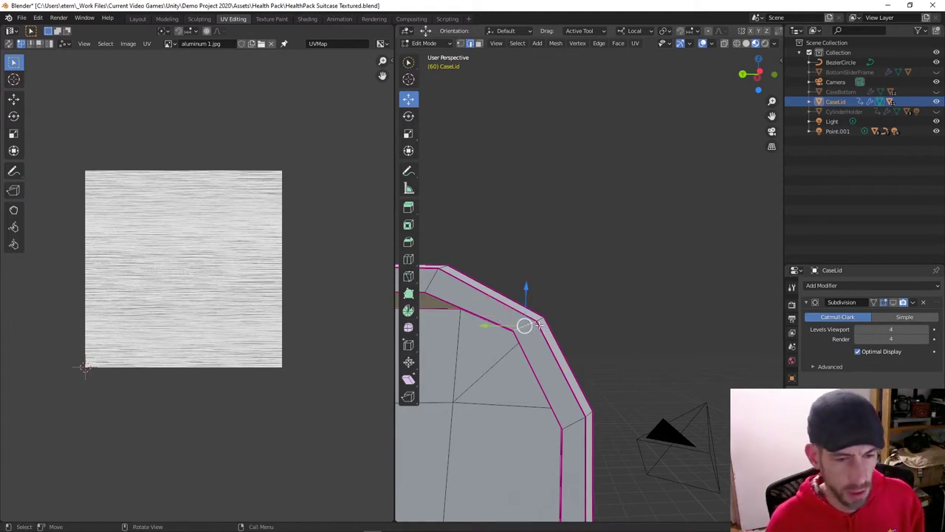
{"action": "left_click", "coordinate": [538, 323], "text": "ctrl"}
{"action": "scroll", "coordinate": [543, 325], "scroll_direction": "up", "scroll_amount": 4}
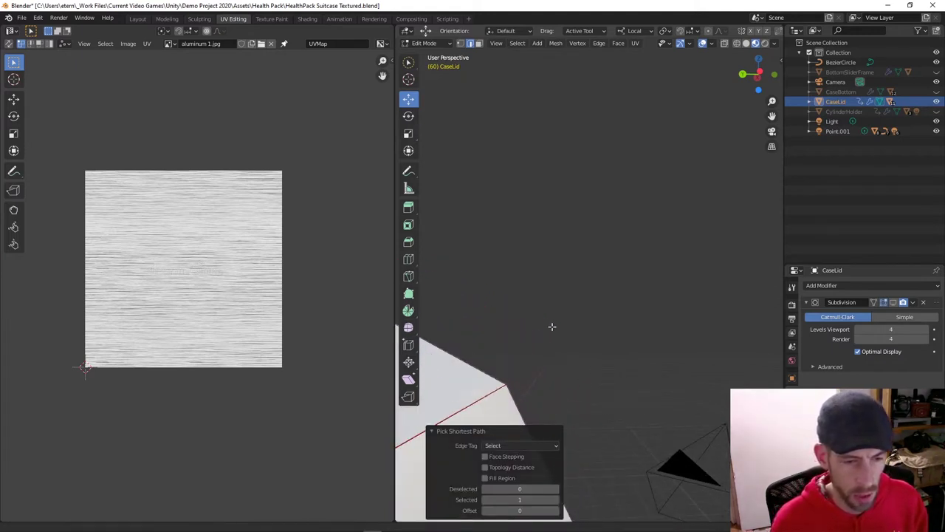
{"action": "middle_click_drag", "start_coordinate": [552, 326], "coordinate": [521, 307]}
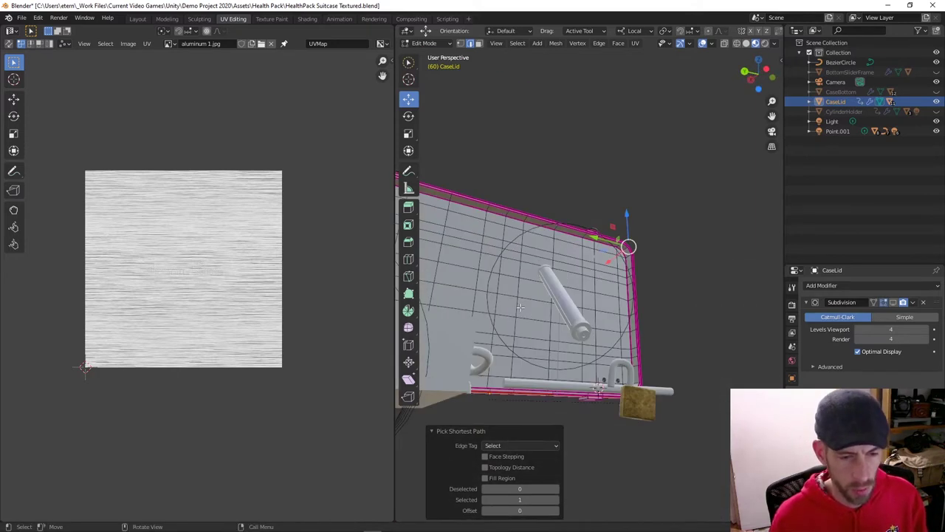
{"action": "scroll", "coordinate": [628, 278], "scroll_direction": "up", "scroll_amount": 2}
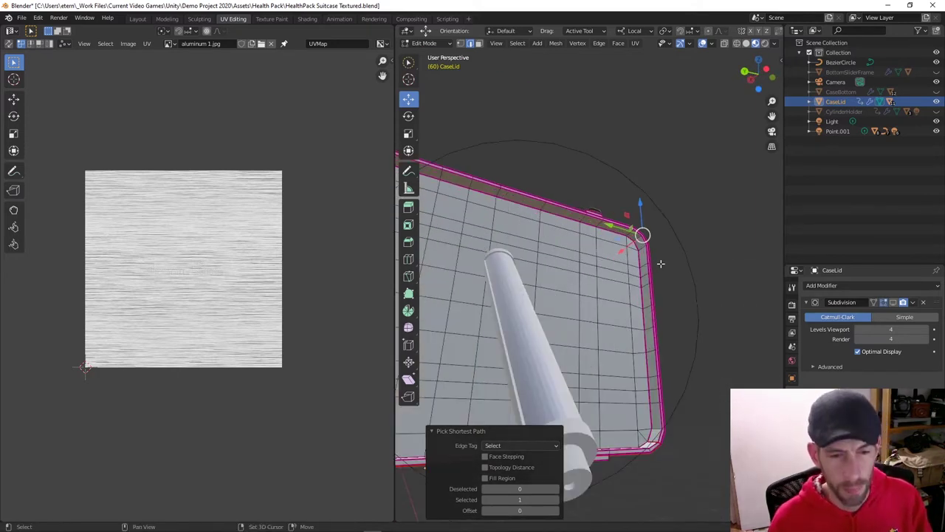
{"action": "middle_click_drag", "start_coordinate": [669, 280], "coordinate": [670, 284]}
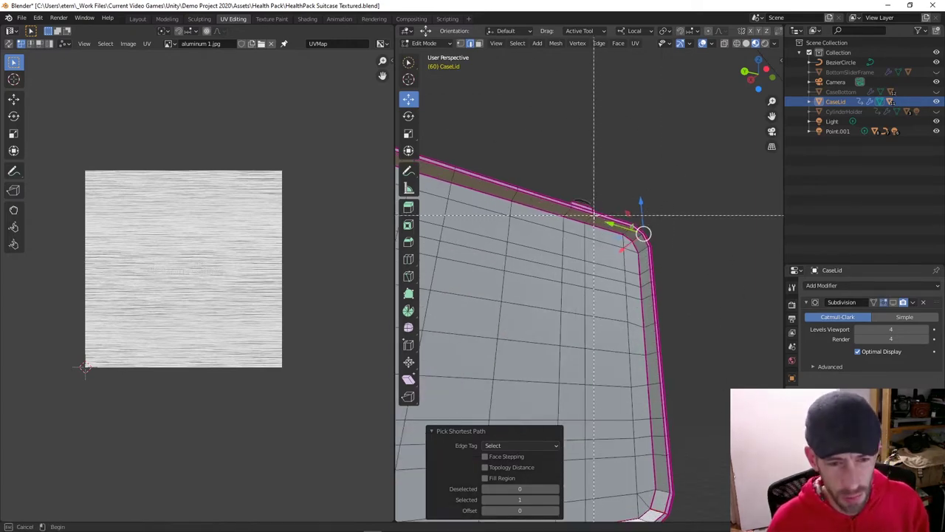
{"action": "scroll", "coordinate": [700, 263], "scroll_direction": "up", "scroll_amount": 3}
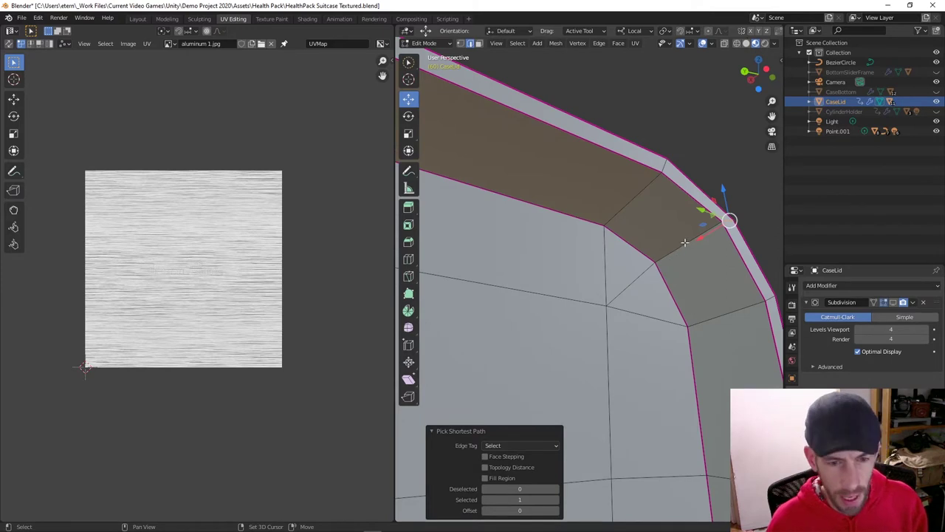
{"action": "left_click", "coordinate": [686, 255], "text": "shift"}
{"action": "key", "text": "ctrl+e"}
{"action": "left_click", "coordinate": [663, 271]}
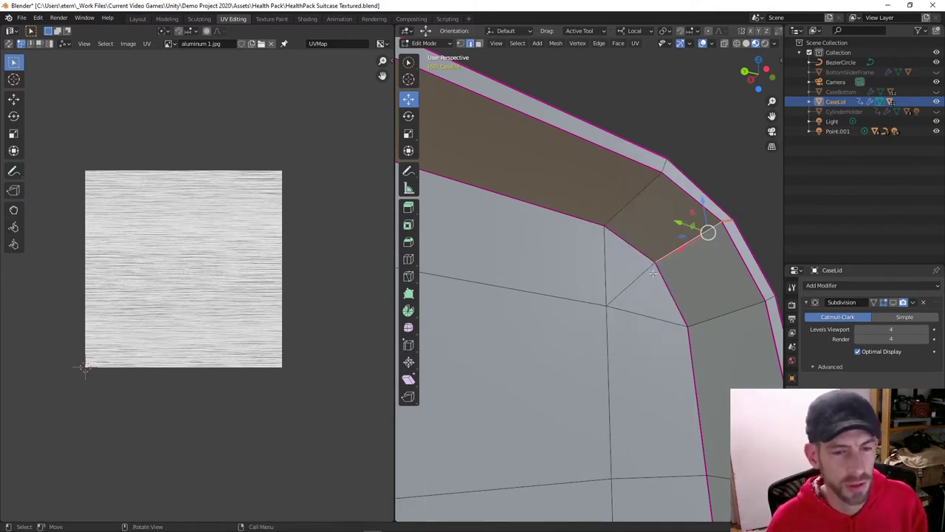
Mark the edges crossing the rim at the opposite upper corner of the lid as a seam.
{"action": "scroll", "coordinate": [663, 273], "scroll_direction": "down", "scroll_amount": 3}
{"action": "middle_click_drag", "start_coordinate": [663, 273], "coordinate": [654, 377]}
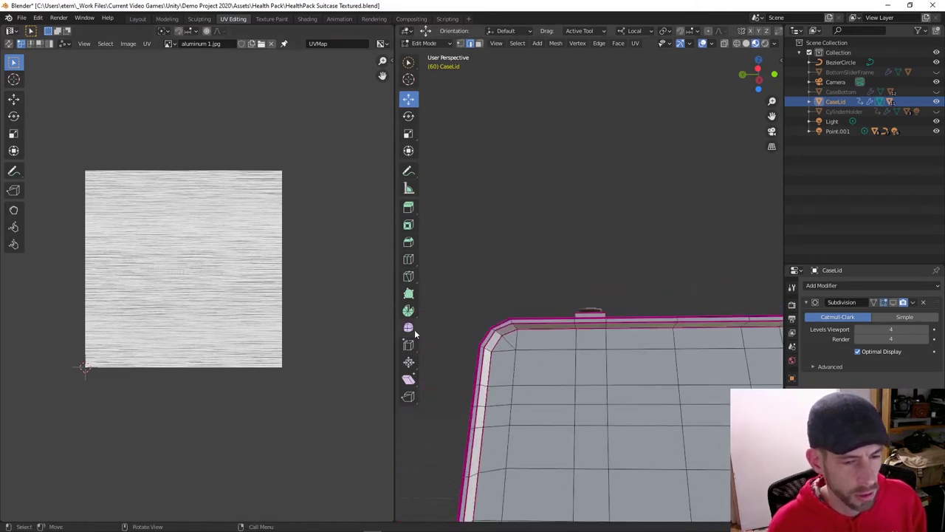
{"action": "left_click", "coordinate": [499, 333]}
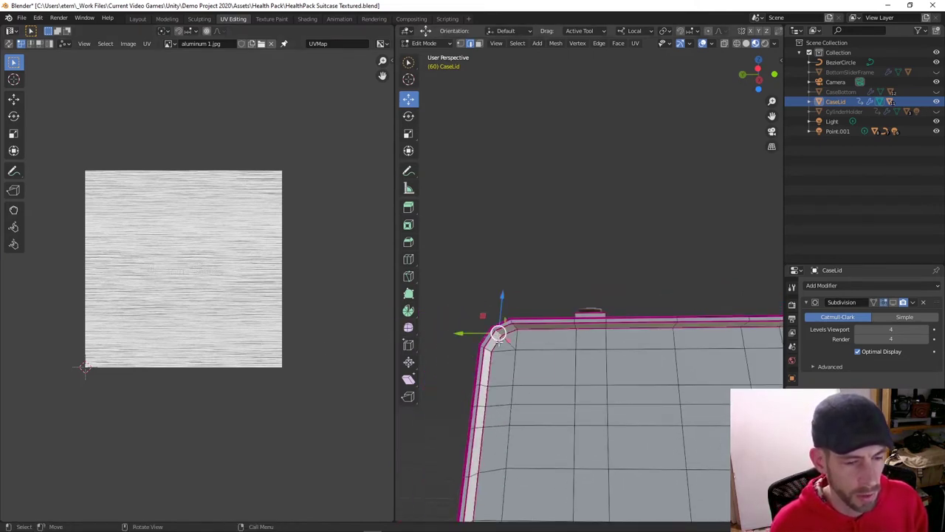
{"action": "scroll", "coordinate": [488, 323], "scroll_direction": "up", "scroll_amount": 3}
{"action": "middle_click_drag", "start_coordinate": [435, 347], "coordinate": [583, 413], "text": "shift"}
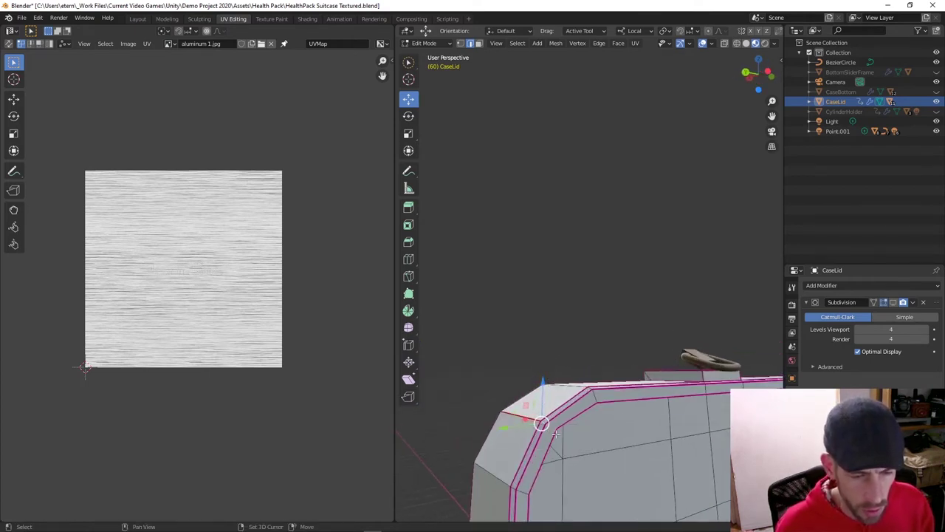
{"action": "key", "text": "ctrl+e"}
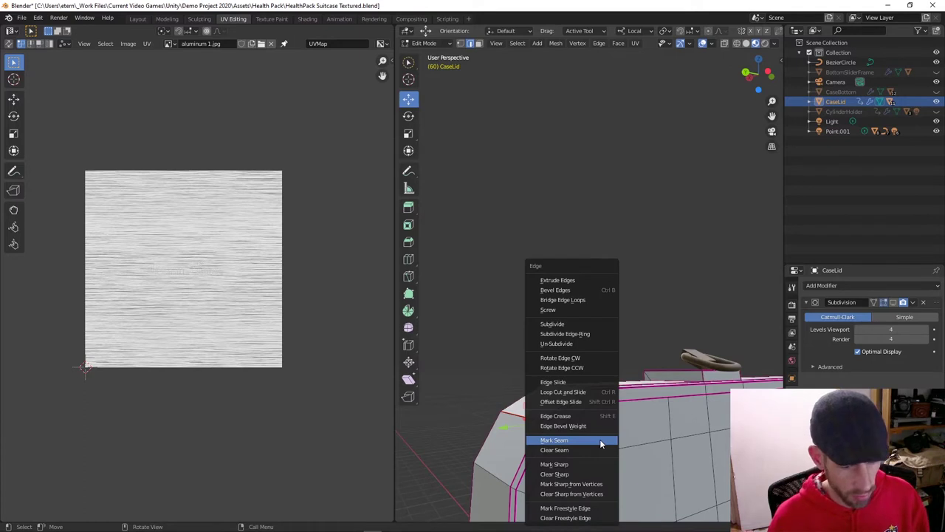
{"action": "left_click", "coordinate": [600, 441]}
Select the whole linked lid mesh, unwrap it and examine the resulting UV layout.
{"action": "scroll", "coordinate": [601, 439], "scroll_direction": "up", "scroll_amount": 2}
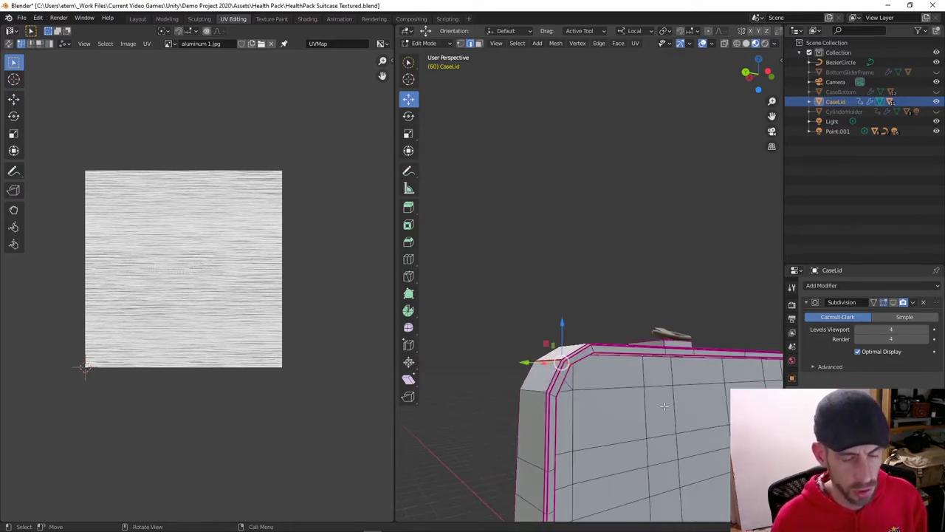
{"action": "middle_click_drag", "start_coordinate": [670, 366], "coordinate": [515, 380]}
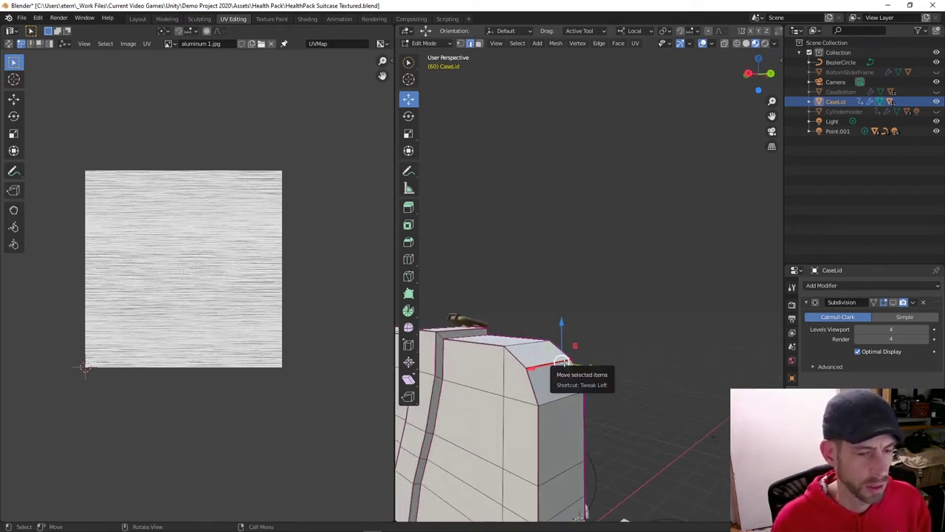
{"action": "middle_click_drag", "start_coordinate": [558, 367], "coordinate": [424, 383]}
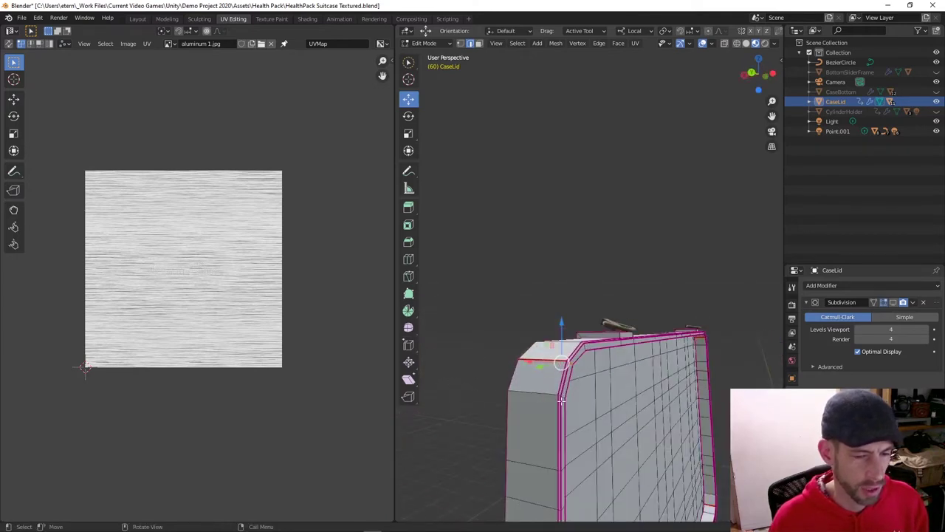
{"action": "key", "text": "l"}
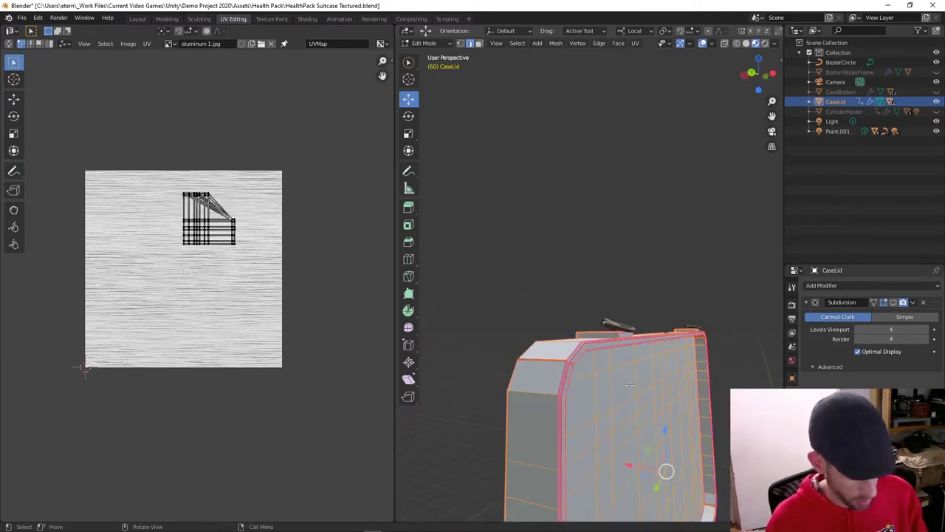
{"action": "key", "text": "u"}
{"action": "left_click", "coordinate": [628, 362]}
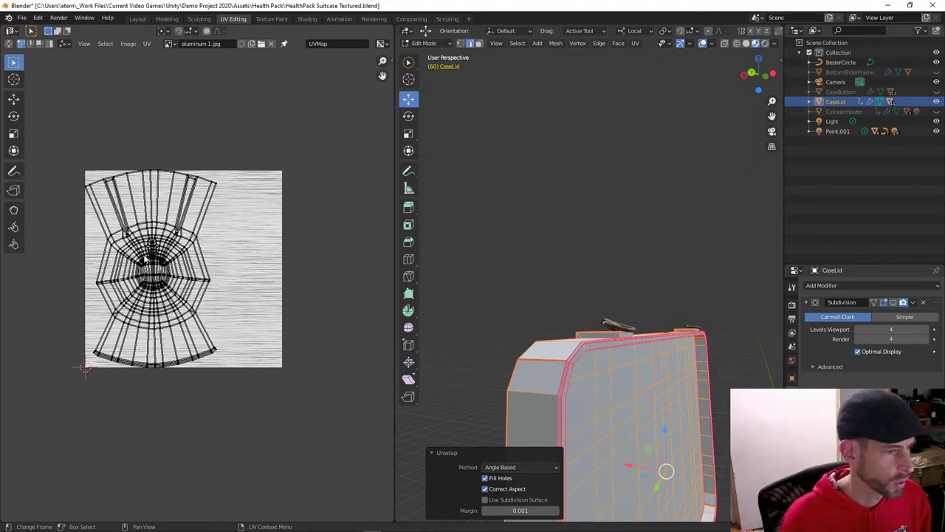
{"action": "middle_click_drag", "start_coordinate": [145, 259], "coordinate": [195, 261]}
{"action": "scroll", "coordinate": [197, 261], "scroll_direction": "up", "scroll_amount": 4}
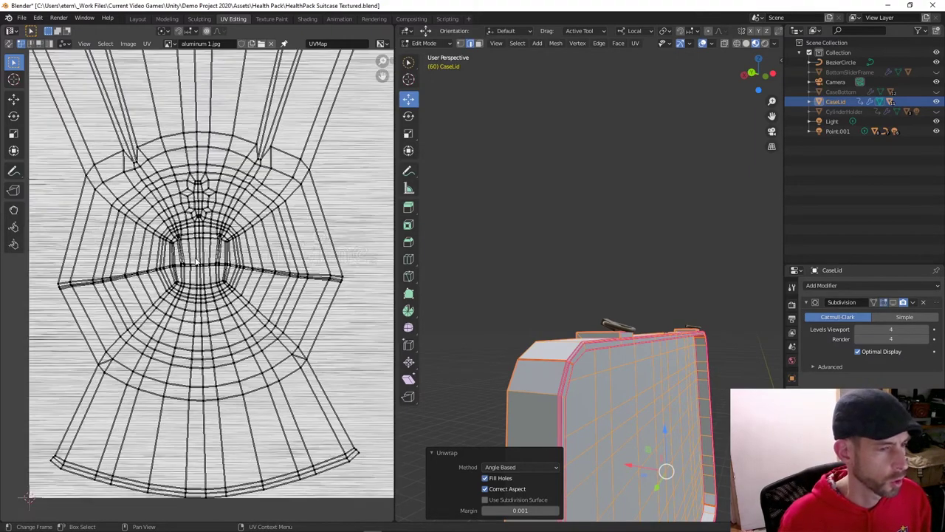
{"action": "scroll", "coordinate": [196, 261], "scroll_direction": "down", "scroll_amount": 3}
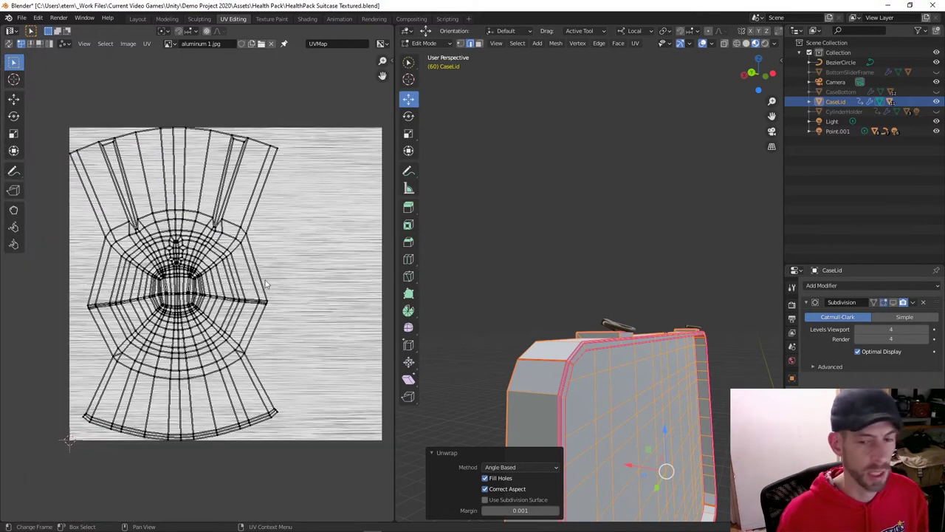
Try the existing Screws material on the CaseLid and view the whole lid with it.
{"action": "left_click", "coordinate": [891, 102]}
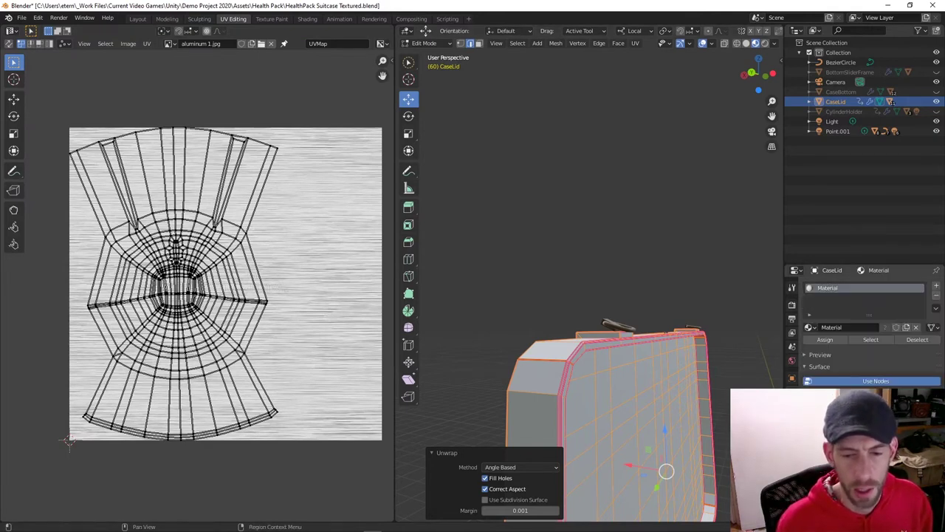
{"action": "left_click", "coordinate": [810, 327]}
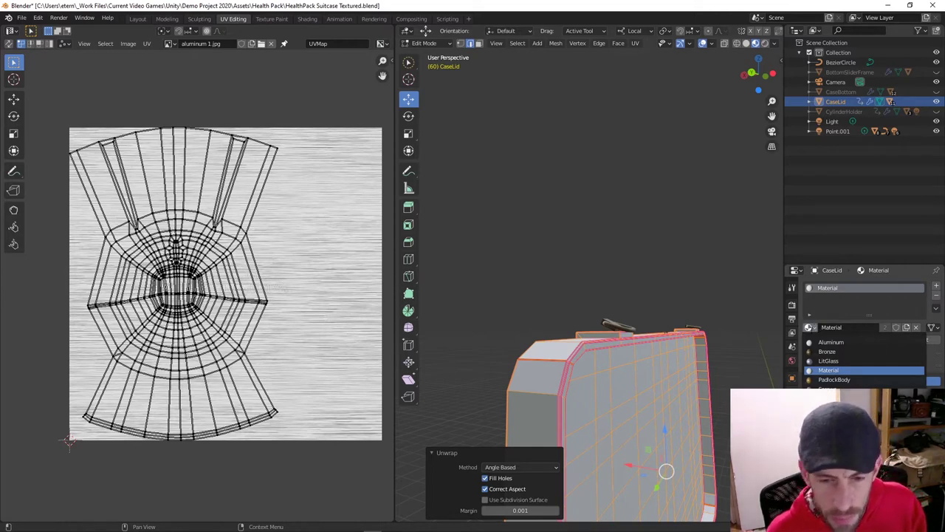
{"action": "left_click", "coordinate": [826, 381]}
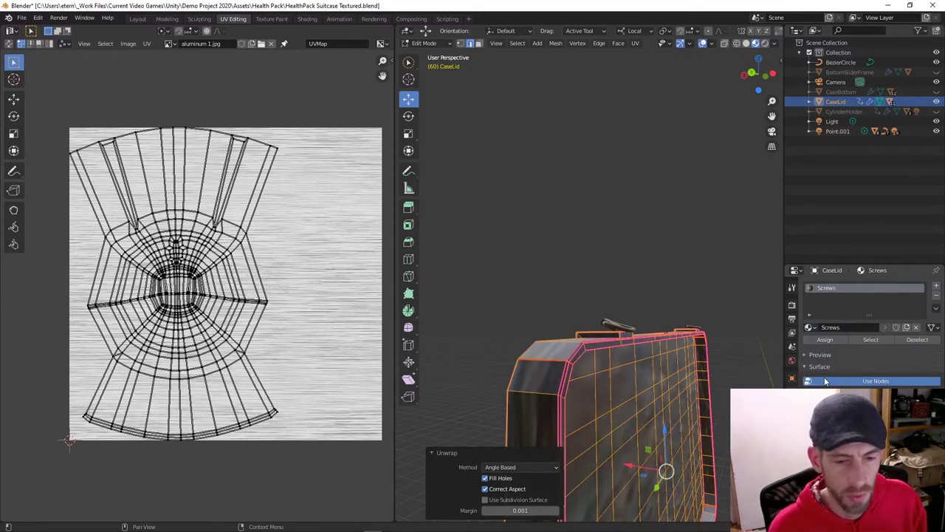
{"action": "scroll", "coordinate": [825, 381], "scroll_direction": "down", "scroll_amount": 2}
{"action": "middle_click_drag", "start_coordinate": [676, 421], "coordinate": [725, 292]}
{"action": "scroll", "coordinate": [725, 293], "scroll_direction": "down", "scroll_amount": 2}
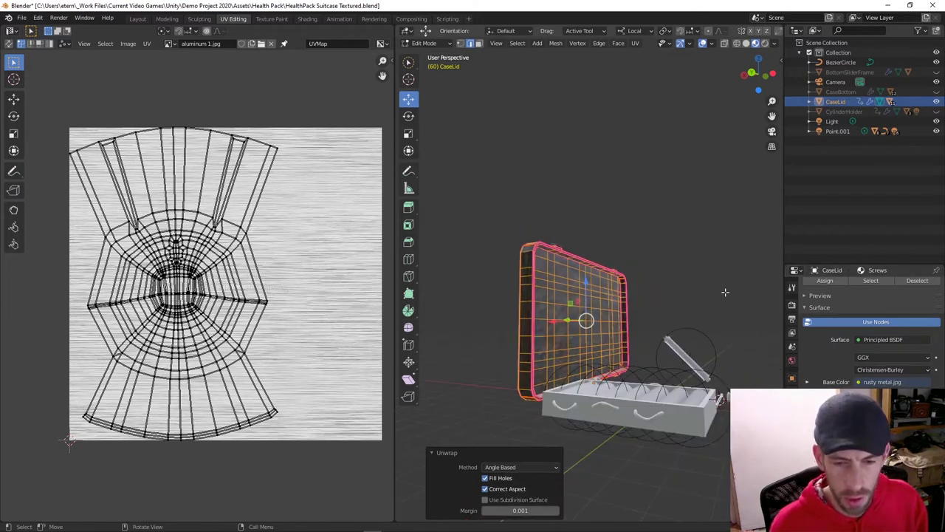
{"action": "scroll", "coordinate": [843, 357], "scroll_direction": "up", "scroll_amount": 2}
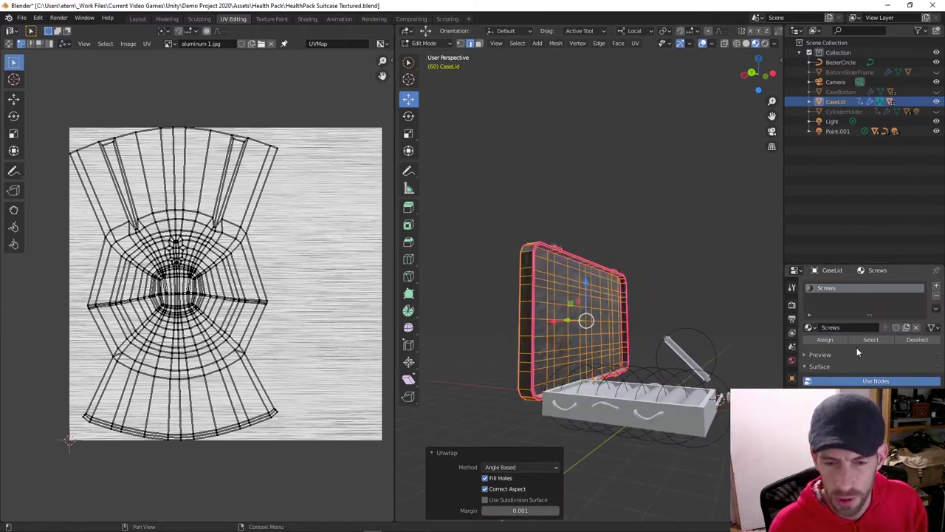
Remove the Screws material from the CaseLid and create a new material named Tester in its place.
{"action": "left_click", "coordinate": [915, 327]}
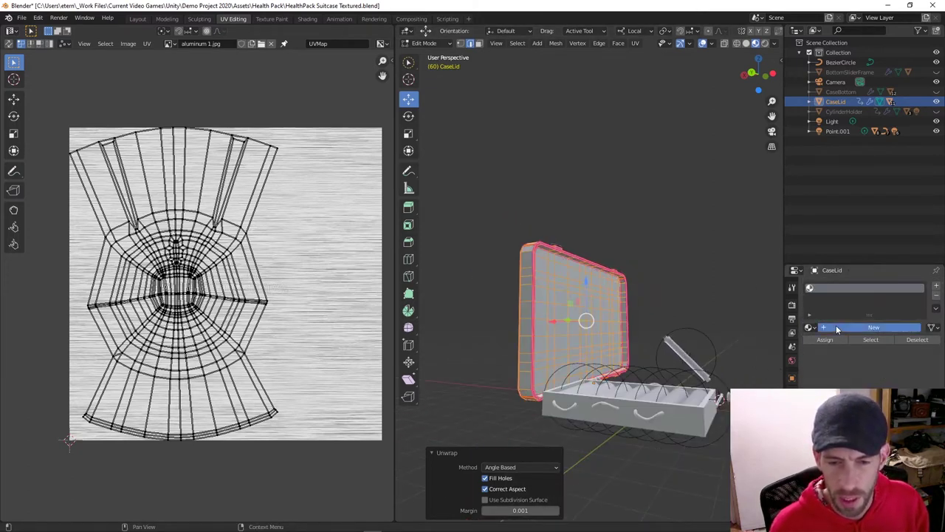
{"action": "left_click", "coordinate": [836, 326]}
{"action": "double_click", "coordinate": [836, 328]}
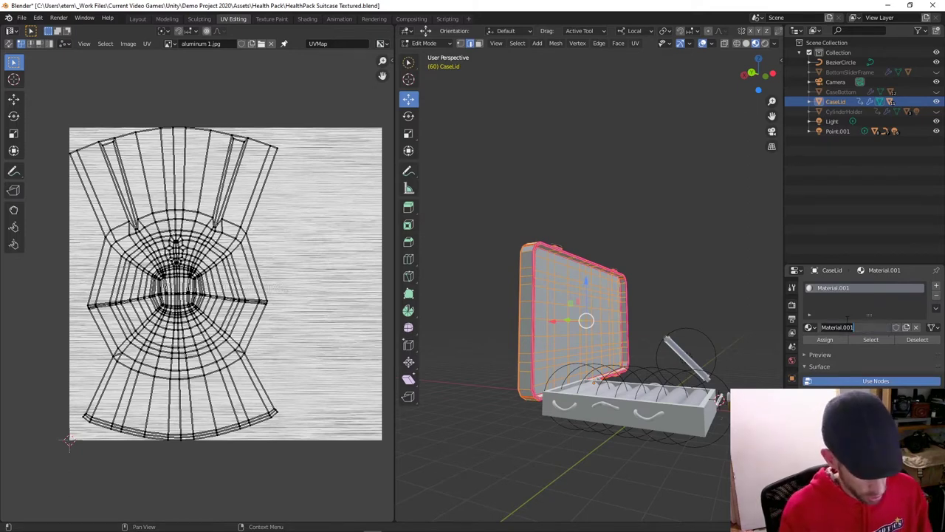
{"action": "key", "text": "BackSpace"}
{"action": "type", "text": "Tester"}
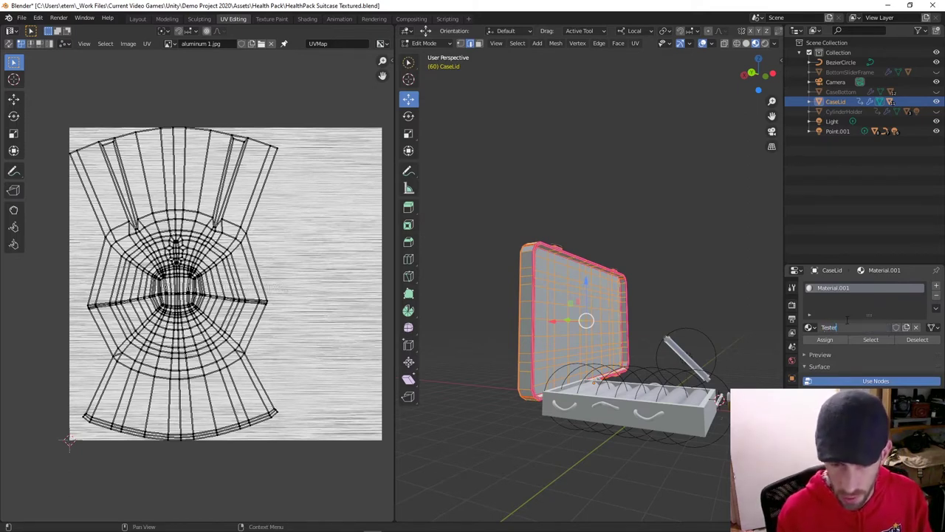
{"action": "key", "text": "Return"}
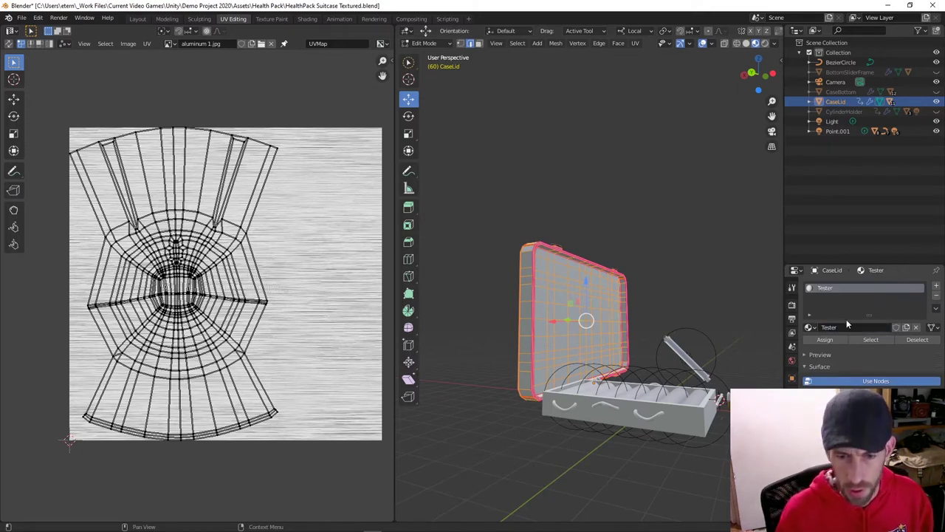
In the Tester material's shader nodes, add an Image Texture node and connect its Color to the Principled BSDF's Base Color.
{"action": "left_click", "coordinate": [309, 20]}
{"action": "scroll", "coordinate": [361, 386], "scroll_direction": "down", "scroll_amount": 1}
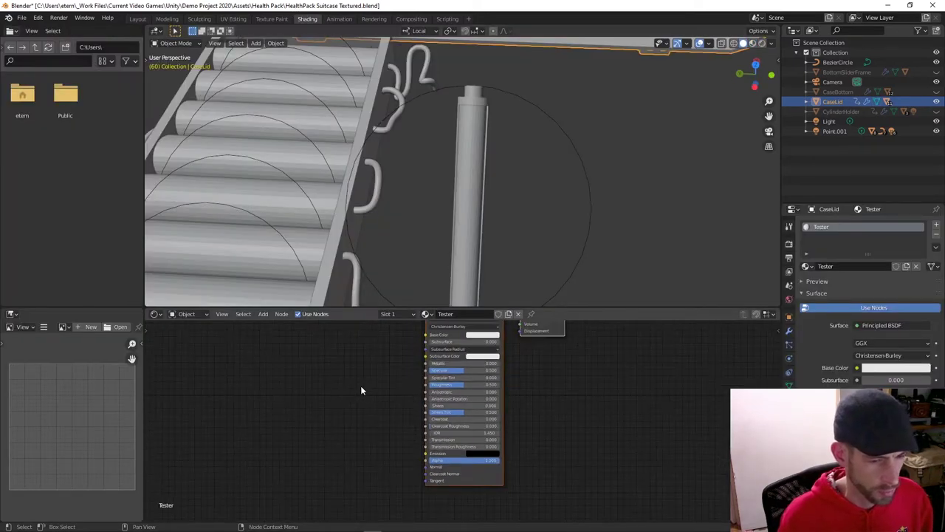
{"action": "middle_click_drag", "start_coordinate": [361, 385], "coordinate": [429, 458]}
{"action": "key", "text": "shift+a"}
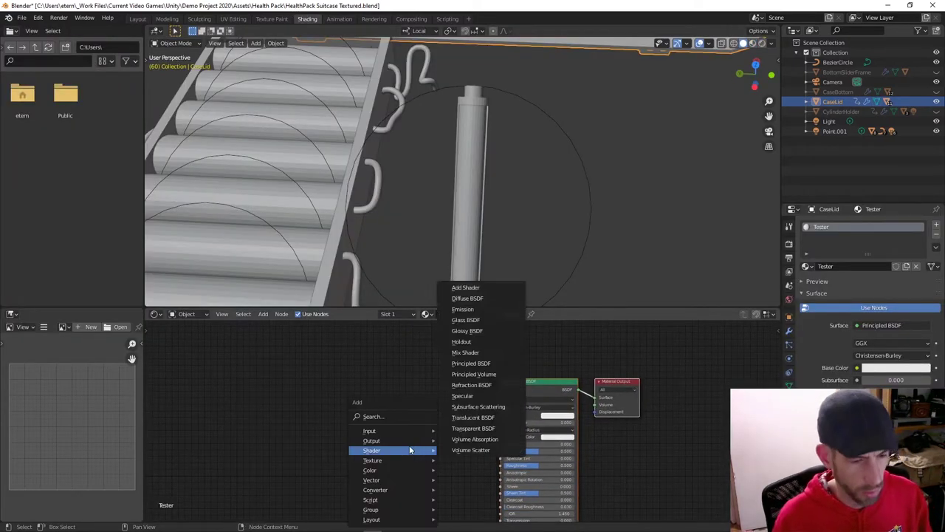
{"action": "mouse_move", "coordinate": [409, 460]}
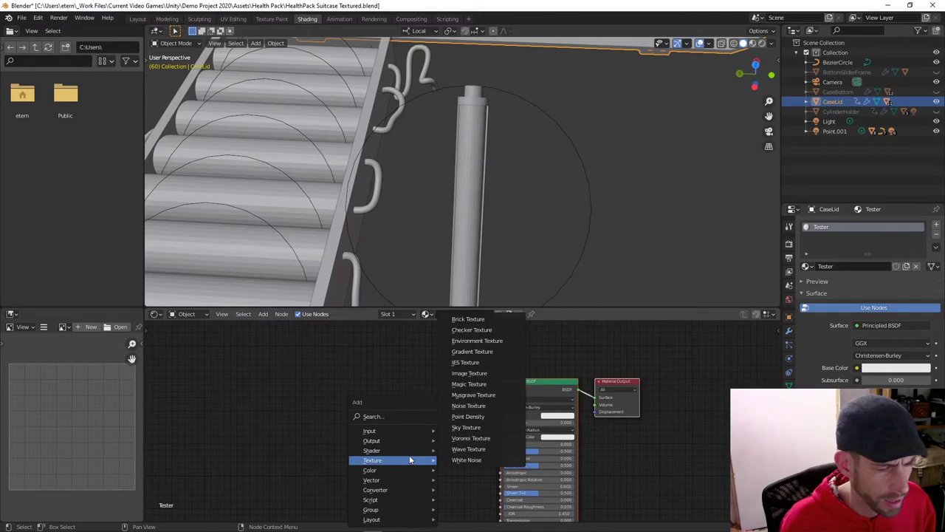
{"action": "left_click", "coordinate": [490, 371]}
{"action": "left_click", "coordinate": [384, 367]}
{"action": "left_click_drag", "start_coordinate": [461, 379], "coordinate": [500, 416]}
Load checkered texture.jpg from the Health Pack Textures folder into the Image Texture node.
{"action": "left_click", "coordinate": [440, 397]}
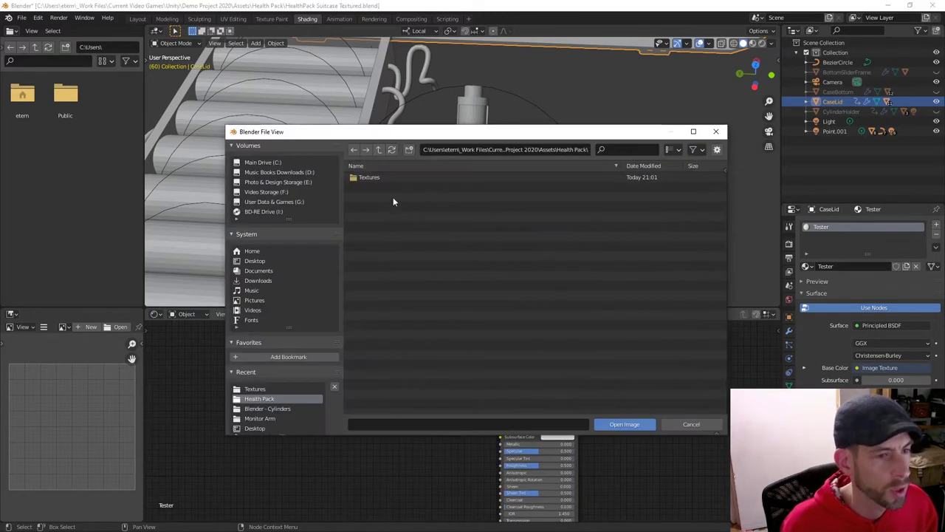
{"action": "double_click", "coordinate": [362, 178]}
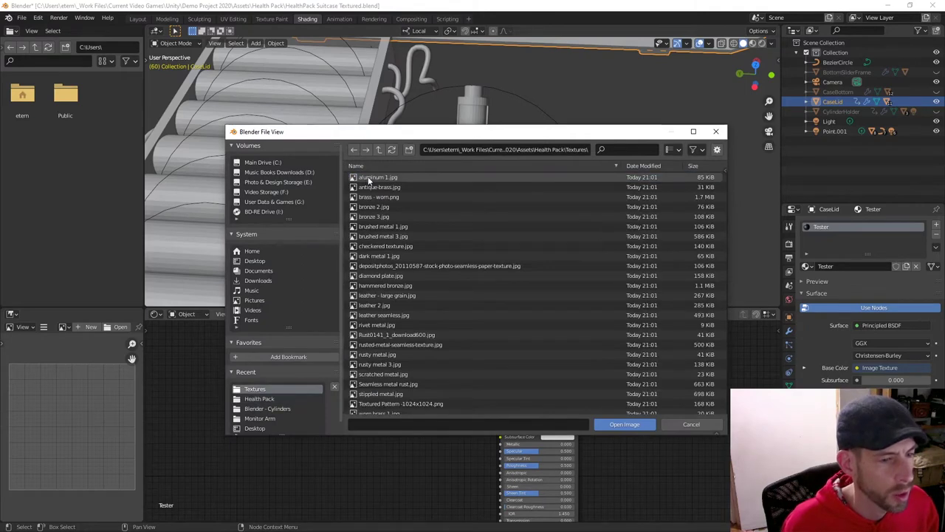
{"action": "double_click", "coordinate": [376, 246]}
Show the model in material preview shading and inspect the checker pattern on the lid's inner panel and sides.
{"action": "scroll", "coordinate": [445, 189], "scroll_direction": "down", "scroll_amount": 5}
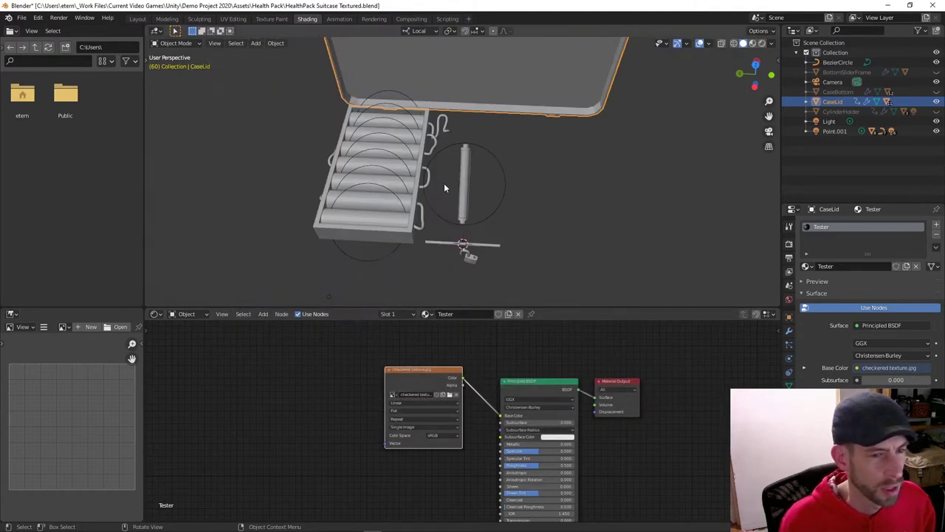
{"action": "middle_click_drag", "start_coordinate": [469, 117], "coordinate": [474, 258]}
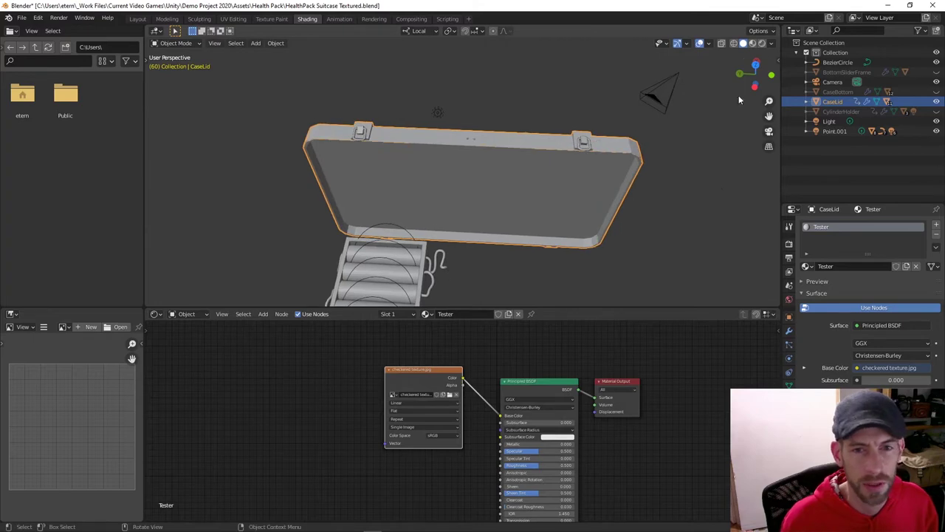
{"action": "left_click", "coordinate": [752, 43]}
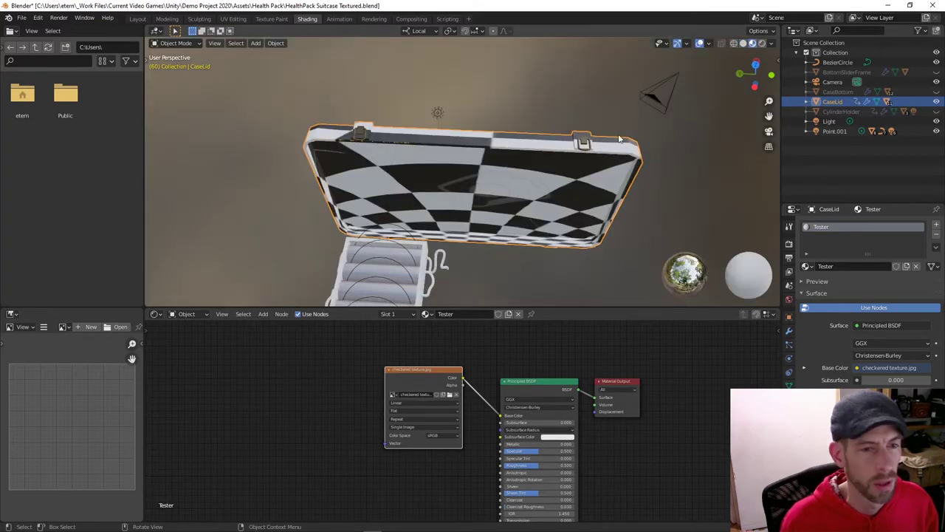
{"action": "middle_click_drag", "start_coordinate": [605, 129], "coordinate": [388, 139]}
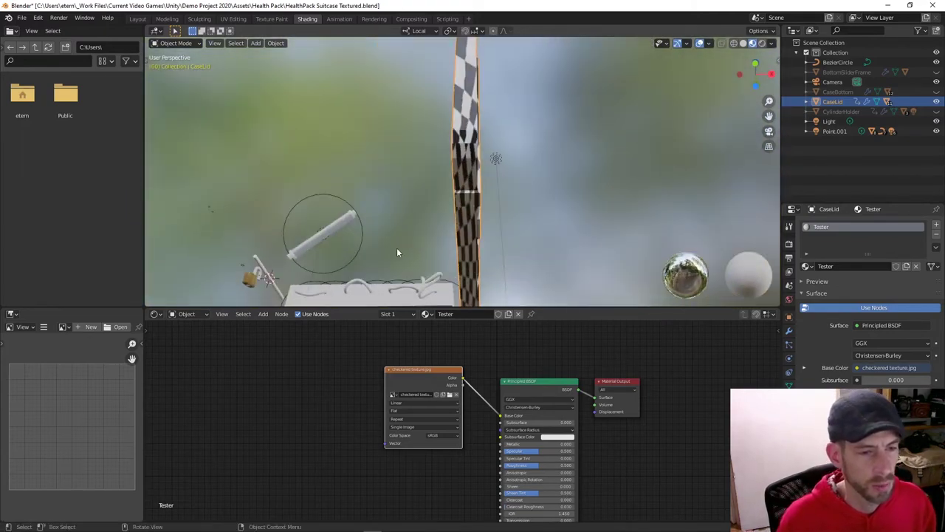
{"action": "middle_click_drag", "start_coordinate": [457, 190], "coordinate": [469, 215]}
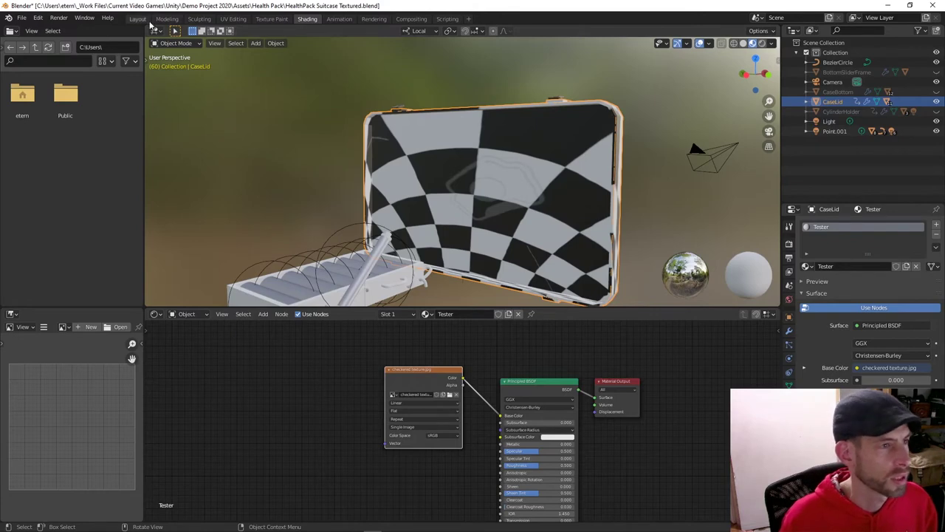
Return to the UV Editing workspace and apply all transforms to the CaseLid in Object Mode.
{"action": "left_click", "coordinate": [233, 19]}
{"action": "middle_click_drag", "start_coordinate": [577, 328], "coordinate": [591, 360]}
{"action": "middle_click_drag", "start_coordinate": [627, 296], "coordinate": [557, 356]}
{"action": "key", "text": "Tab"}
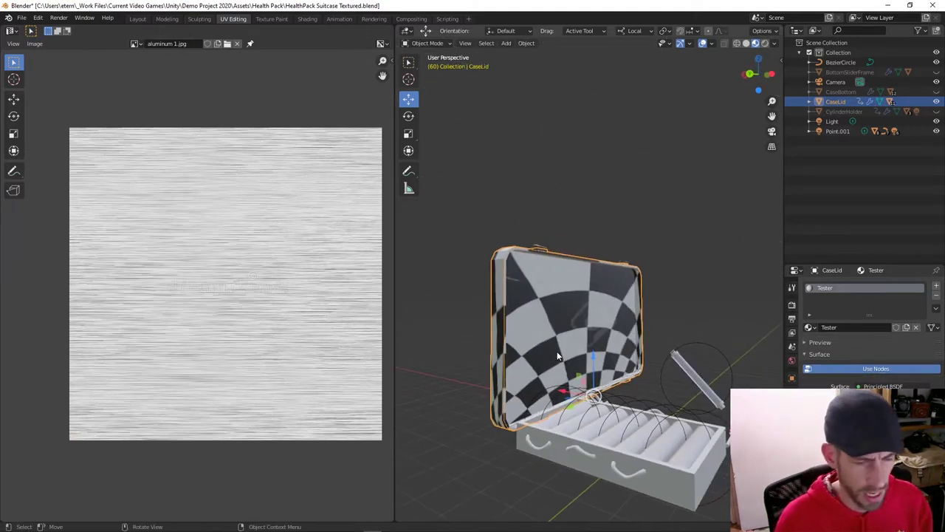
{"action": "key", "text": "ctrl+a"}
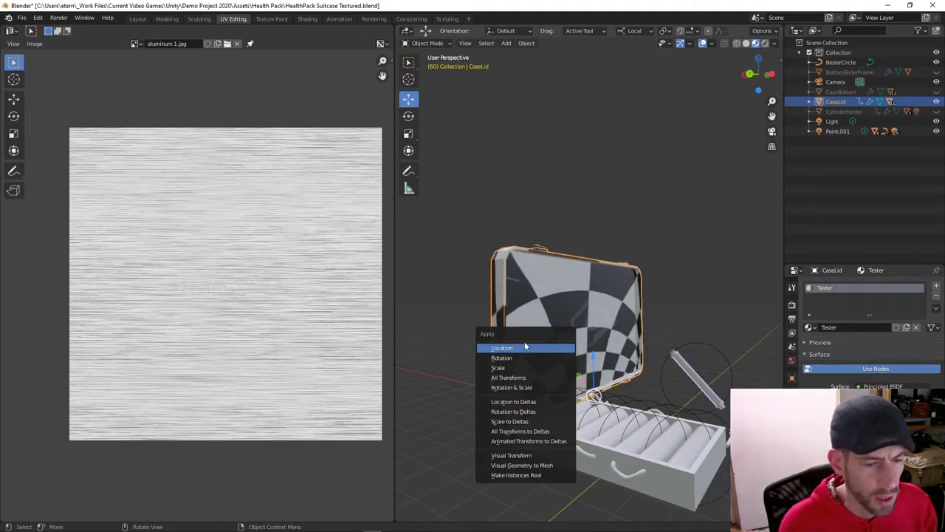
{"action": "left_click", "coordinate": [517, 378]}
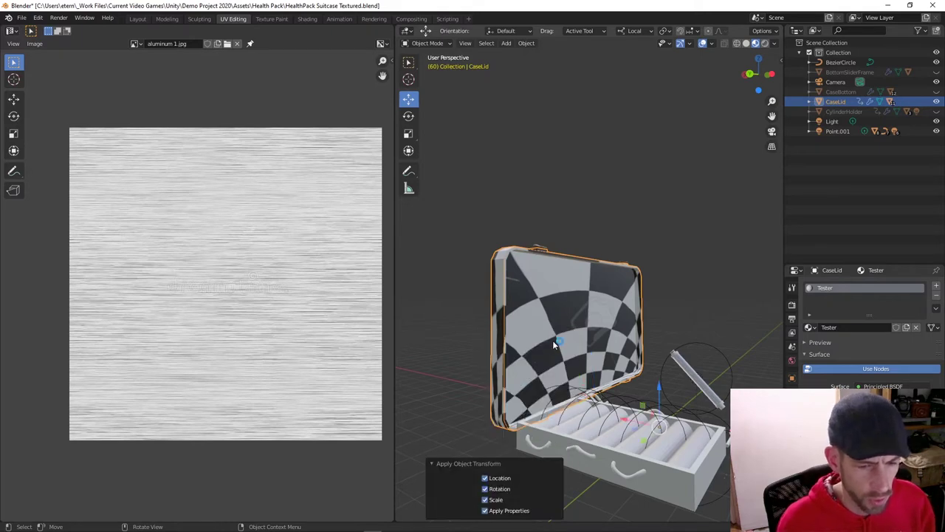
Unwrap the lid mesh again in Edit Mode and check the checker pattern on its faces.
{"action": "key", "text": "Tab"}
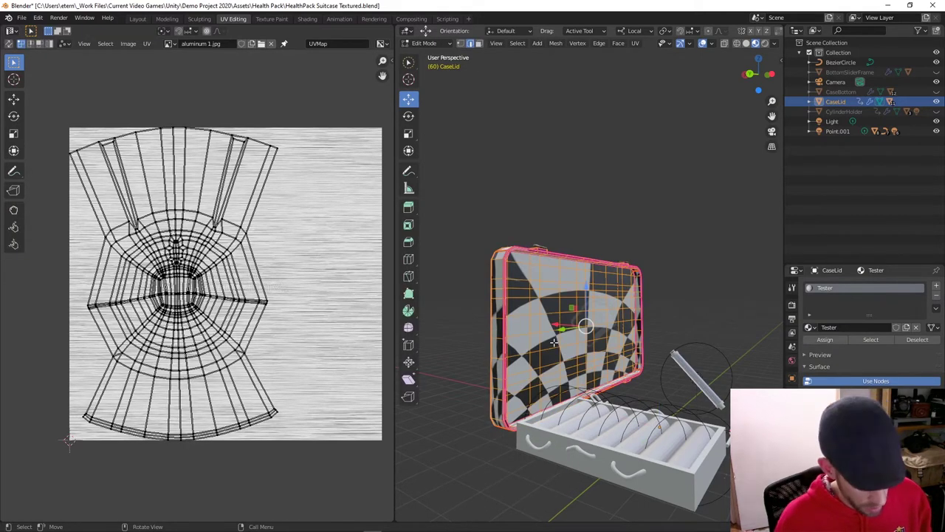
{"action": "key", "text": "u"}
{"action": "left_click", "coordinate": [553, 342]}
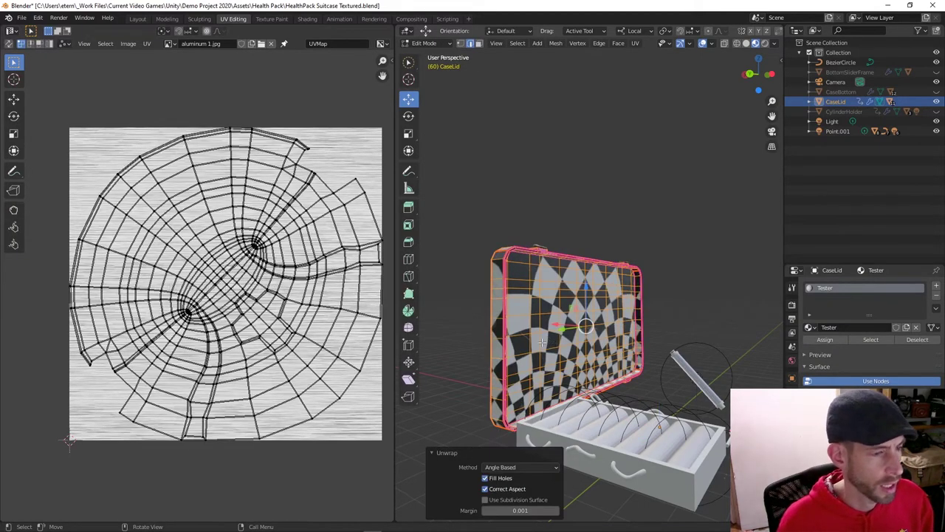
{"action": "middle_click_drag", "start_coordinate": [517, 310], "coordinate": [595, 362]}
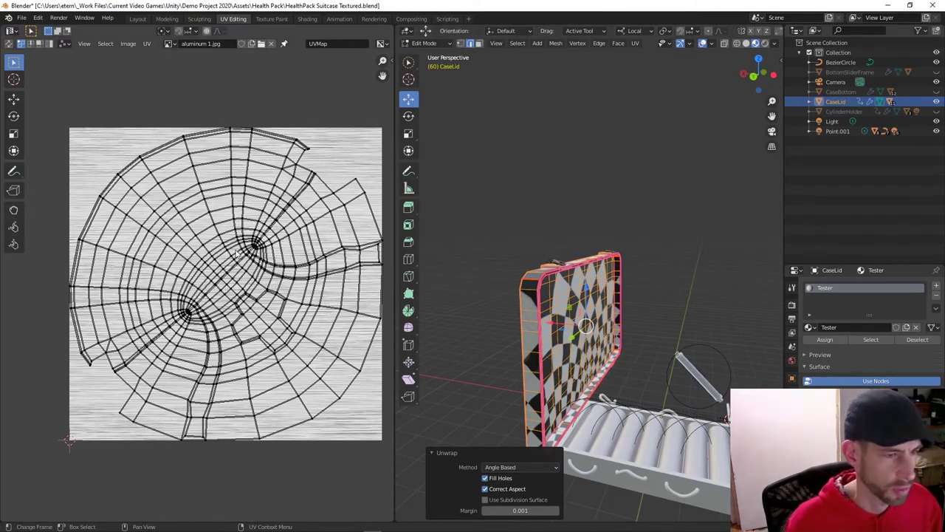
Circle-select the two pinched vertex clusters in the UV layout and examine which parts of the lid they belong to.
{"action": "left_click", "coordinate": [9, 44]}
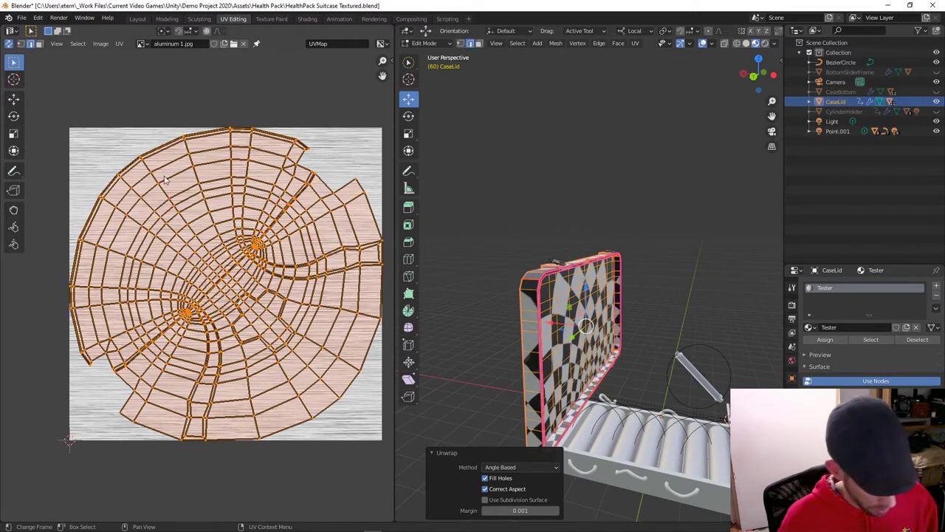
{"action": "key", "text": "alt+a"}
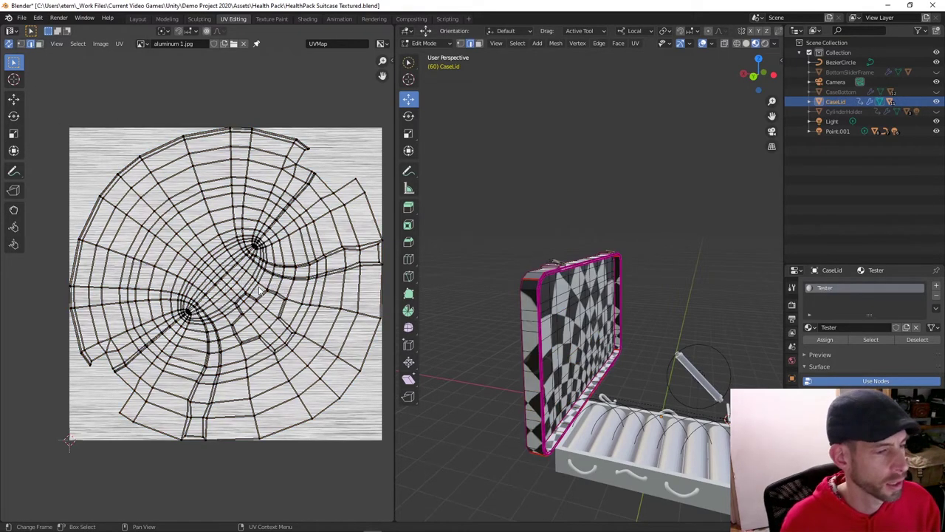
{"action": "key", "text": "c"}
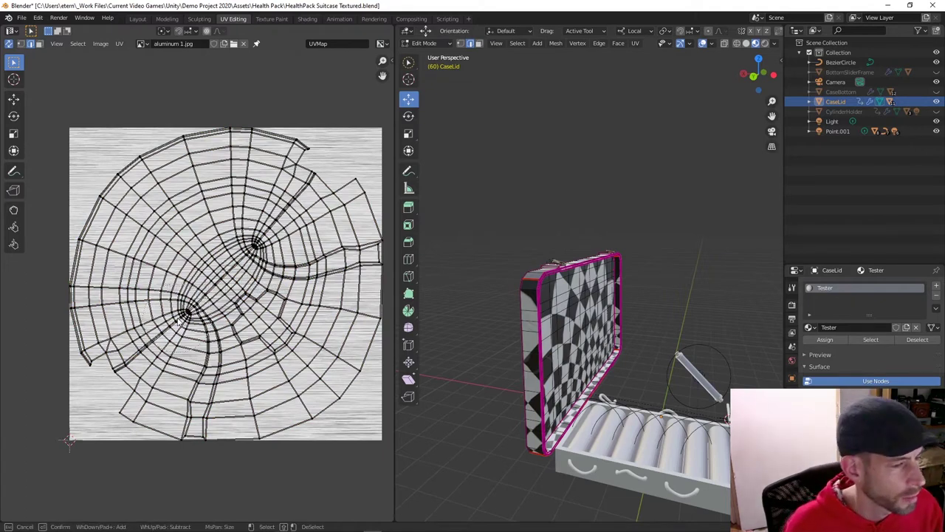
{"action": "left_click", "coordinate": [189, 313]}
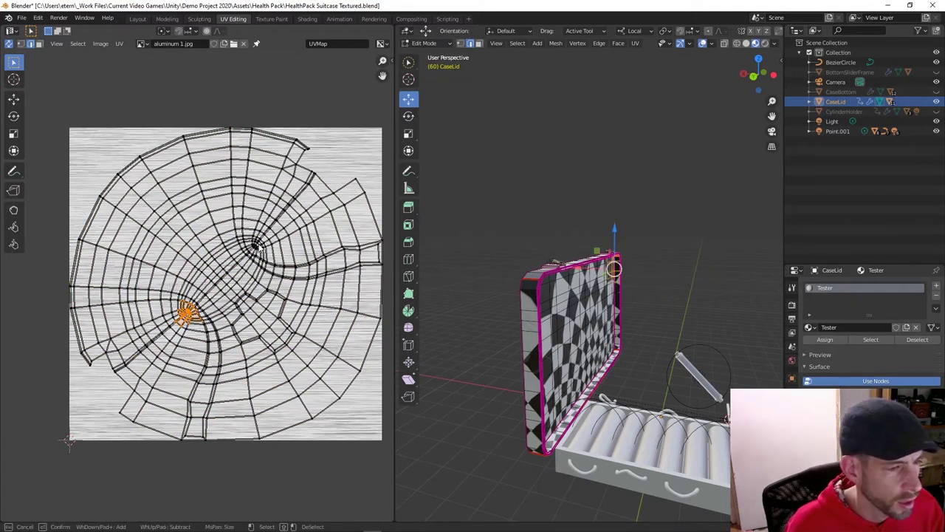
{"action": "left_click", "coordinate": [255, 249]}
{"action": "key", "text": "Escape"}
{"action": "middle_click_drag", "start_coordinate": [605, 332], "coordinate": [624, 286]}
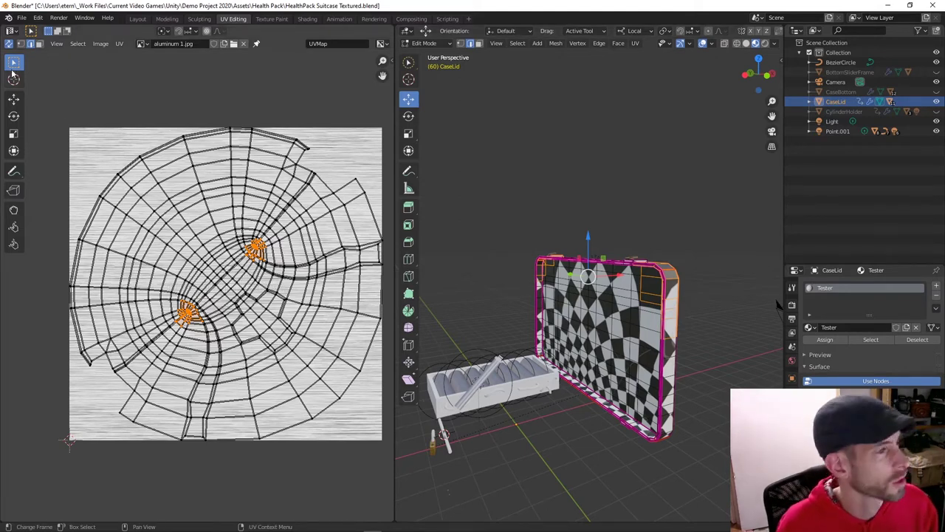
Switch off UV sync selection and deselect the lid's corner geometry.
{"action": "left_click", "coordinate": [11, 44]}
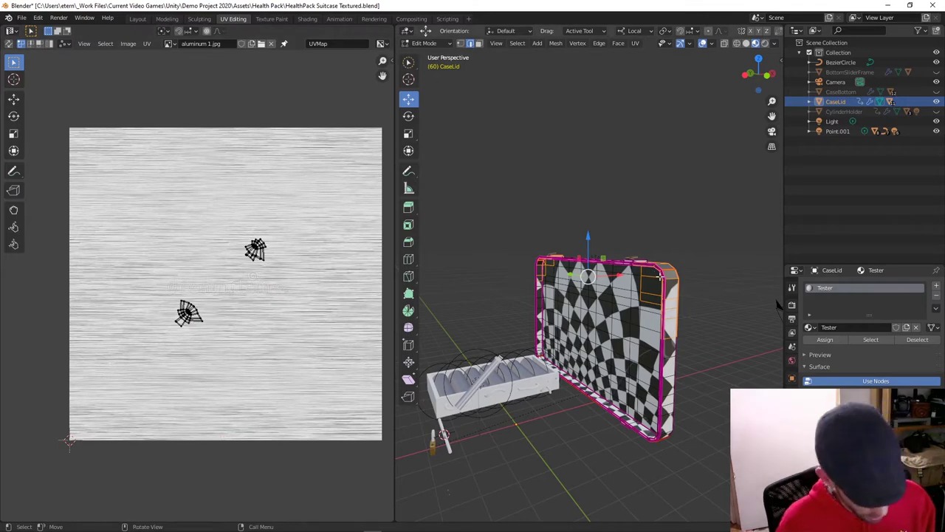
{"action": "key", "text": "super"}
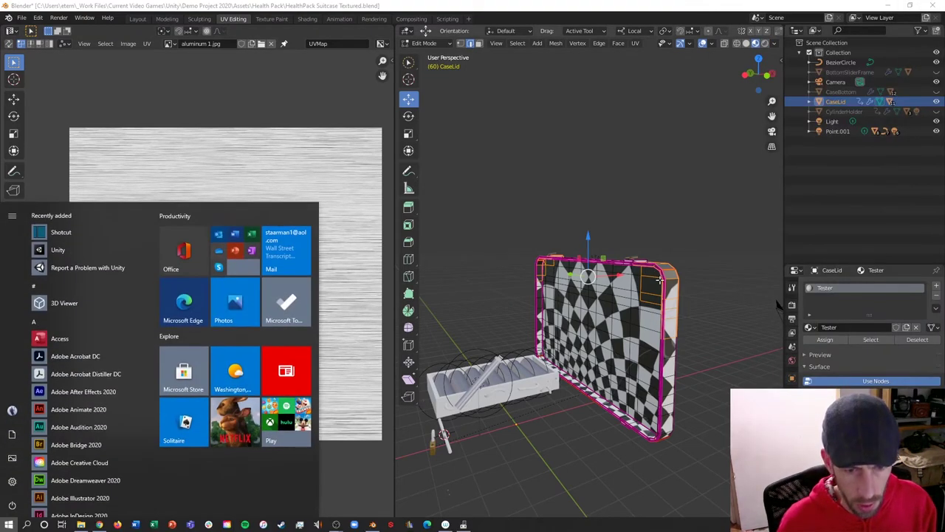
{"action": "key", "text": "Escape"}
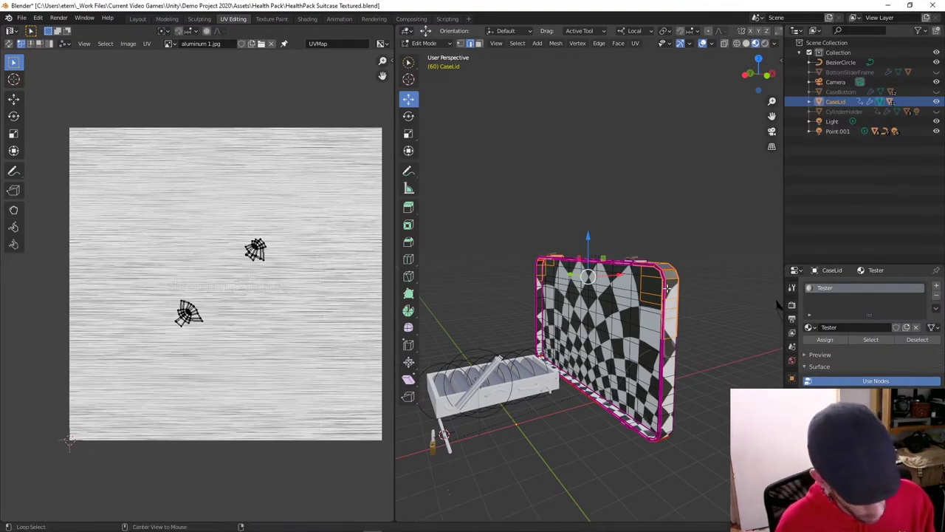
{"action": "key", "text": "alt+a"}
Select the edge loop where the rim meets the lid's inner panel and mark it as a seam.
{"action": "middle_click_drag", "start_coordinate": [681, 289], "coordinate": [620, 320]}
{"action": "scroll", "coordinate": [615, 330], "scroll_direction": "up", "scroll_amount": 2}
{"action": "scroll", "coordinate": [609, 328], "scroll_direction": "up", "scroll_amount": 3}
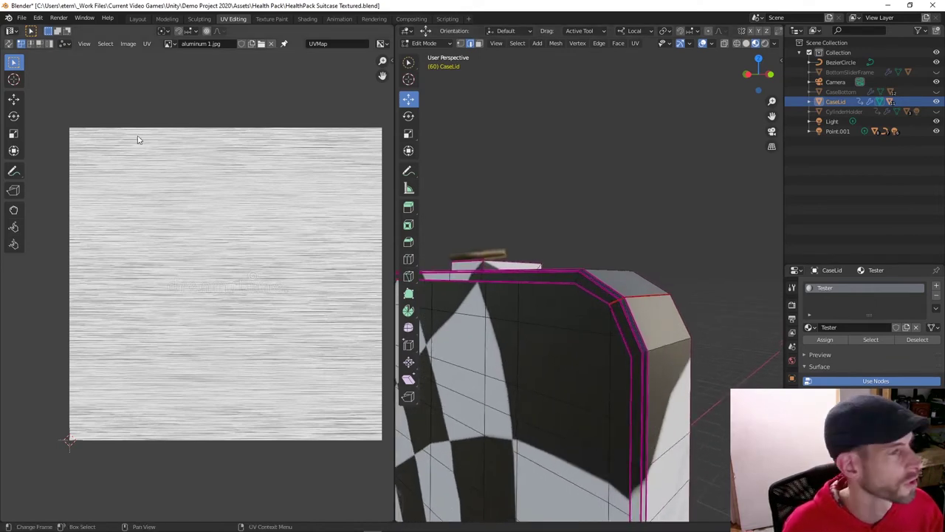
{"action": "left_click", "coordinate": [618, 321], "text": "alt"}
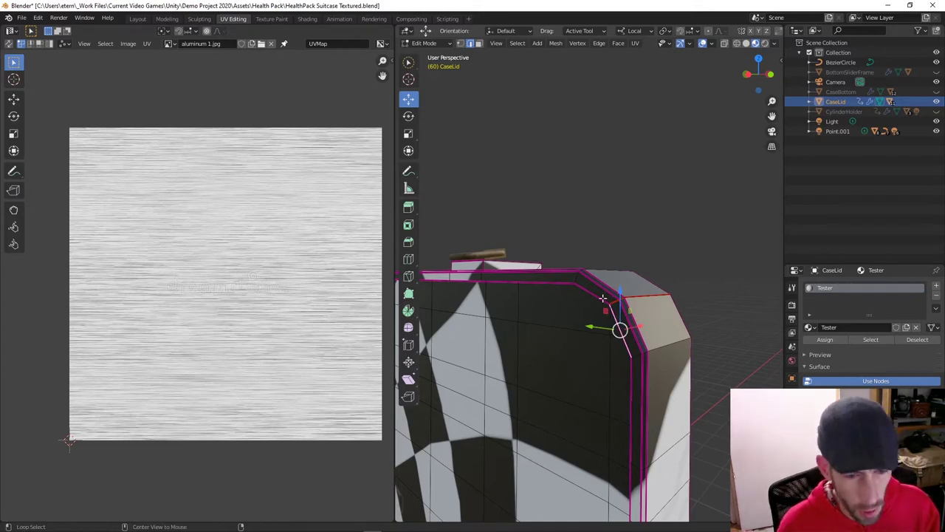
{"action": "scroll", "coordinate": [608, 327], "scroll_direction": "down", "scroll_amount": 6}
{"action": "middle_click_drag", "start_coordinate": [608, 327], "coordinate": [728, 327]}
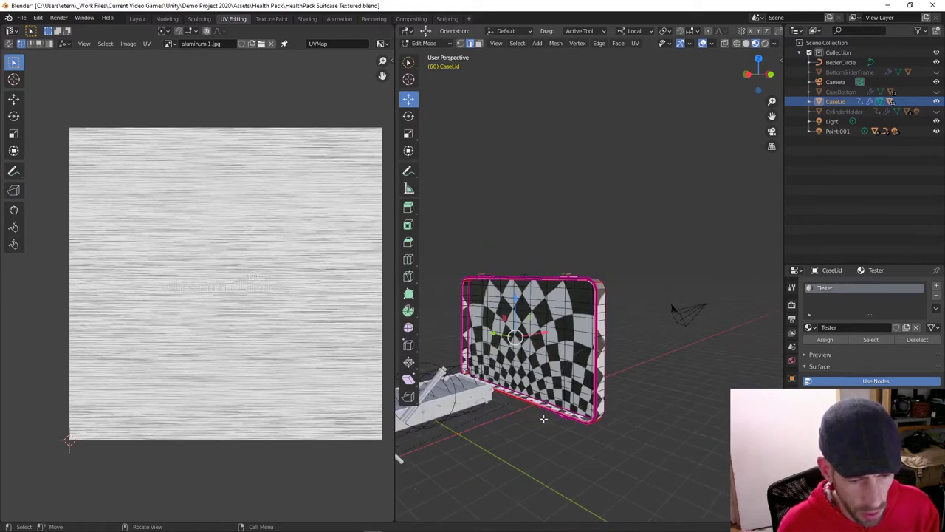
{"action": "scroll", "coordinate": [543, 419], "scroll_direction": "up", "scroll_amount": 4}
{"action": "middle_click_drag", "start_coordinate": [543, 419], "coordinate": [644, 322]}
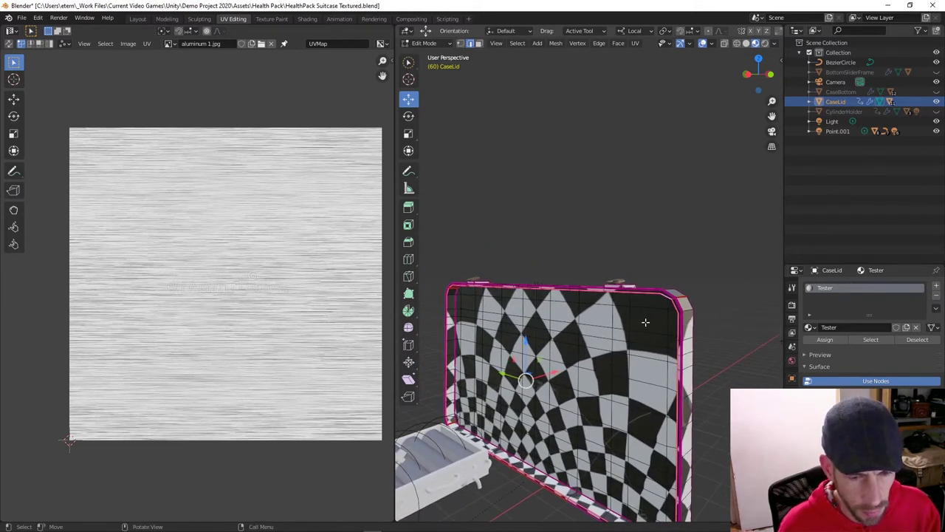
{"action": "scroll", "coordinate": [644, 321], "scroll_direction": "up", "scroll_amount": 3}
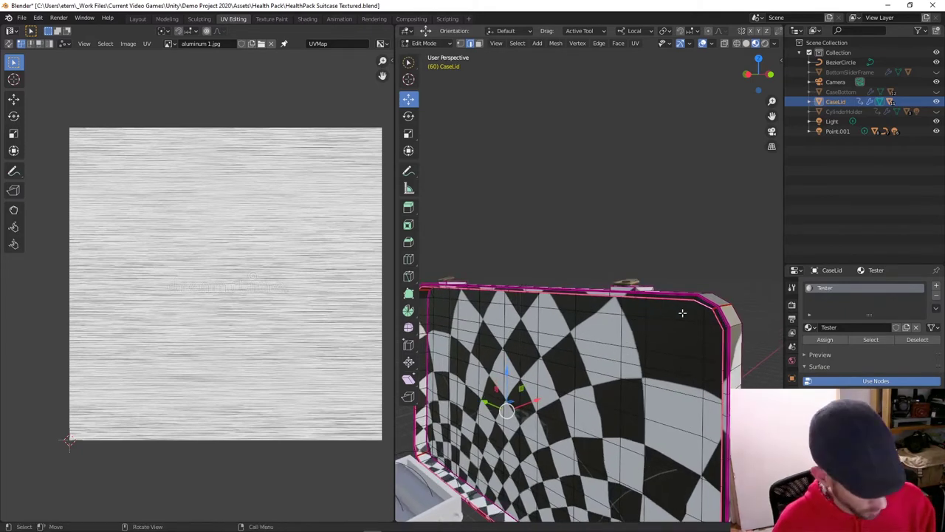
{"action": "key", "text": "ctrl+e"}
{"action": "left_click", "coordinate": [681, 315]}
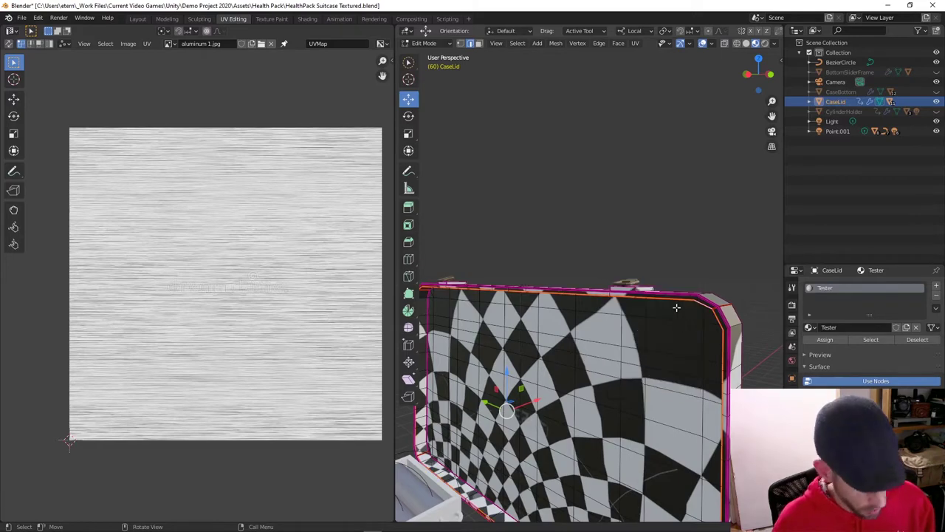
Select the entire lid mesh and unwrap it with the new seams.
{"action": "key", "text": "a"}
{"action": "key", "text": "u"}
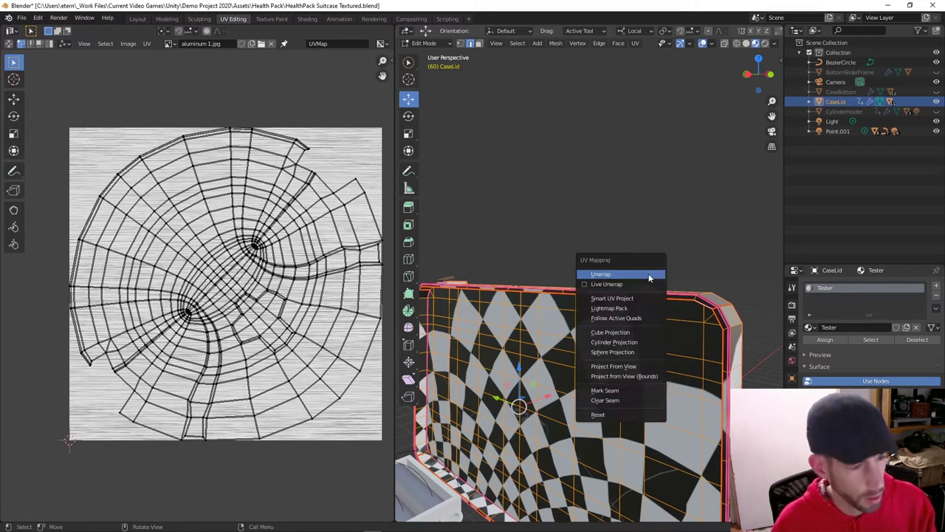
{"action": "left_click", "coordinate": [648, 275]}
Examine the checker pattern on the lid's inner, side and outer faces and the shape of the UV islands for distortion.
{"action": "middle_click_drag", "start_coordinate": [648, 275], "coordinate": [646, 276]}
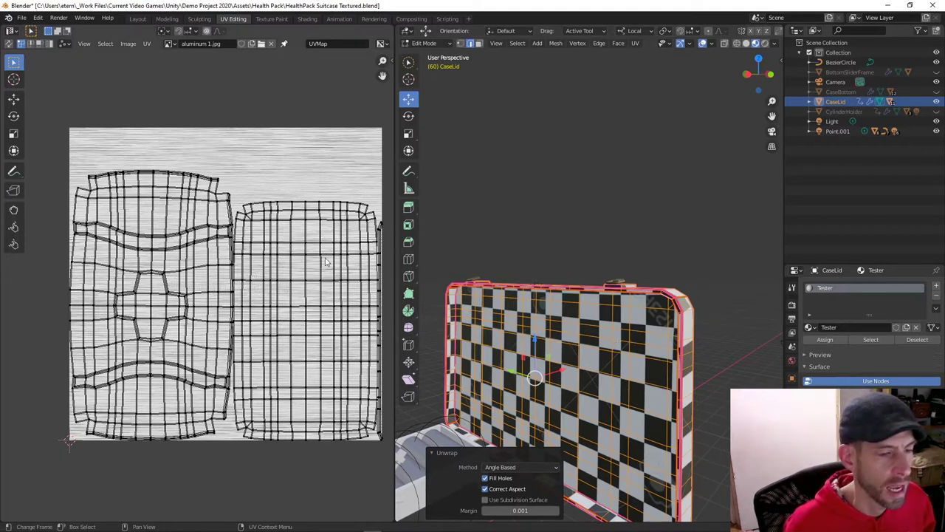
{"action": "middle_click_drag", "start_coordinate": [455, 276], "coordinate": [601, 387]}
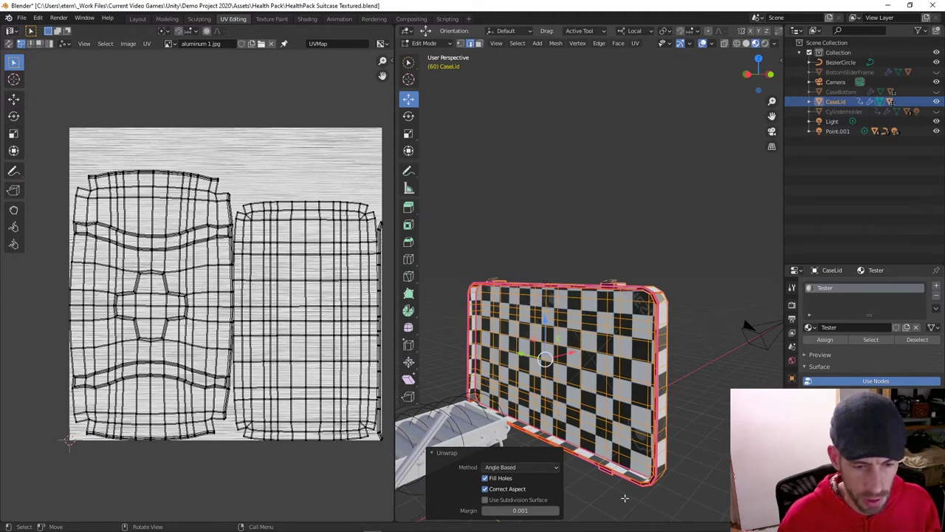
{"action": "middle_click_drag", "start_coordinate": [577, 445], "coordinate": [540, 382]}
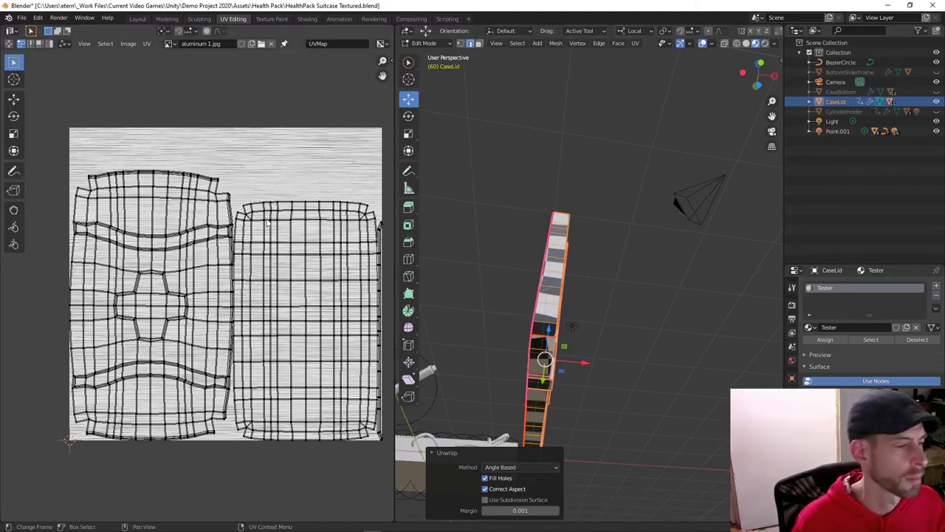
{"action": "scroll", "coordinate": [133, 268], "scroll_direction": "up", "scroll_amount": 1}
{"action": "scroll", "coordinate": [133, 268], "scroll_direction": "down", "scroll_amount": 1}
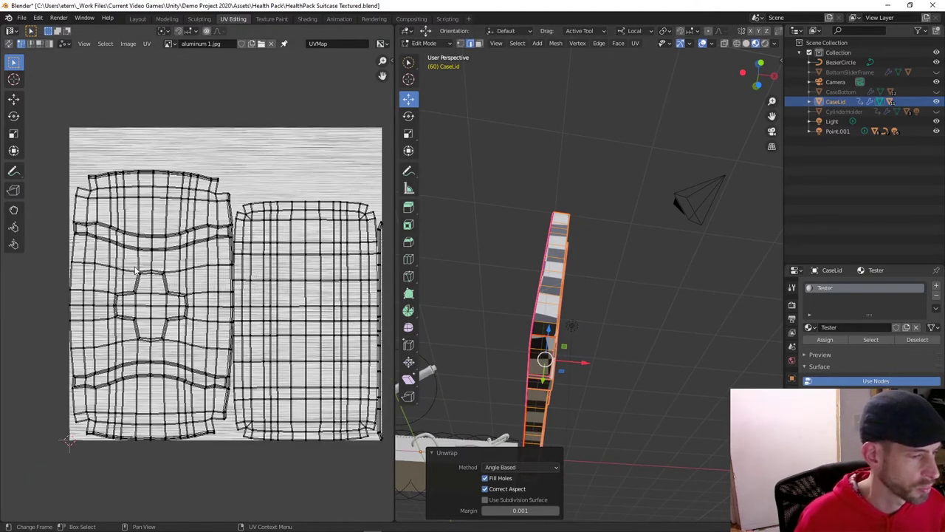
{"action": "scroll", "coordinate": [135, 271], "scroll_direction": "up", "scroll_amount": 1}
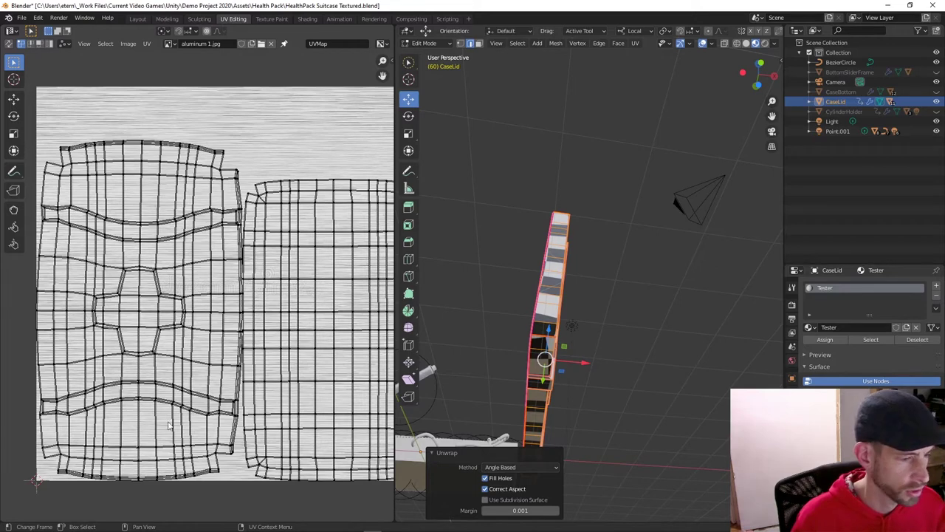
{"action": "middle_click_drag", "start_coordinate": [546, 359], "coordinate": [548, 247]}
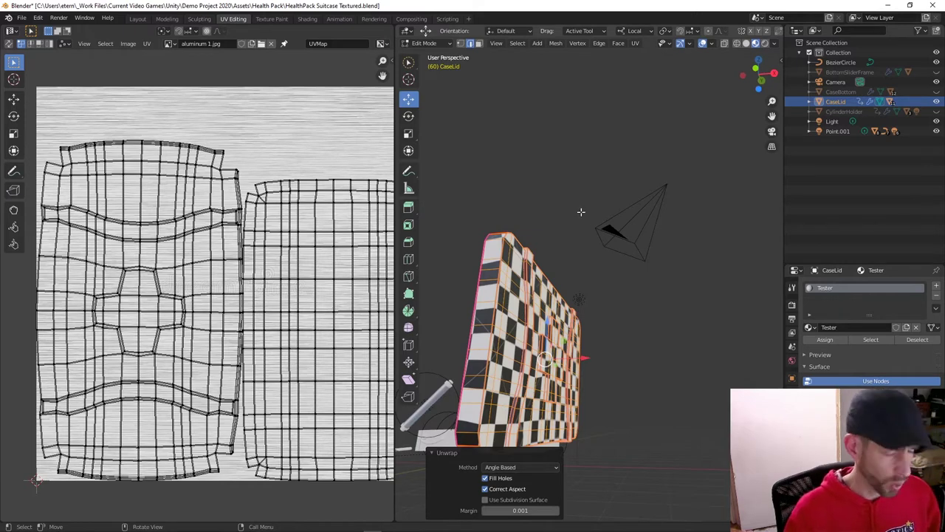
{"action": "key", "text": "Home"}
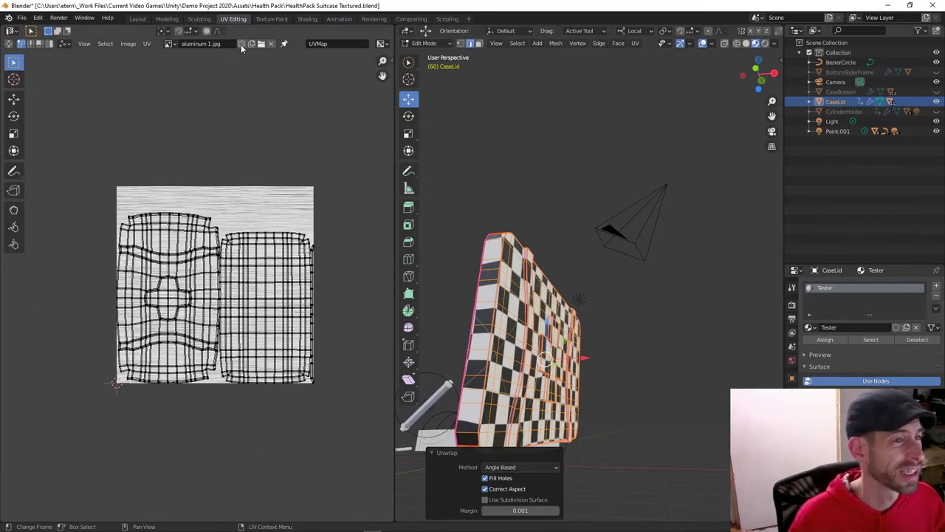
Export the lid's UV layout to the Health Pack folder as CaseLid_UV_Exported.png.
{"action": "left_click", "coordinate": [149, 45]}
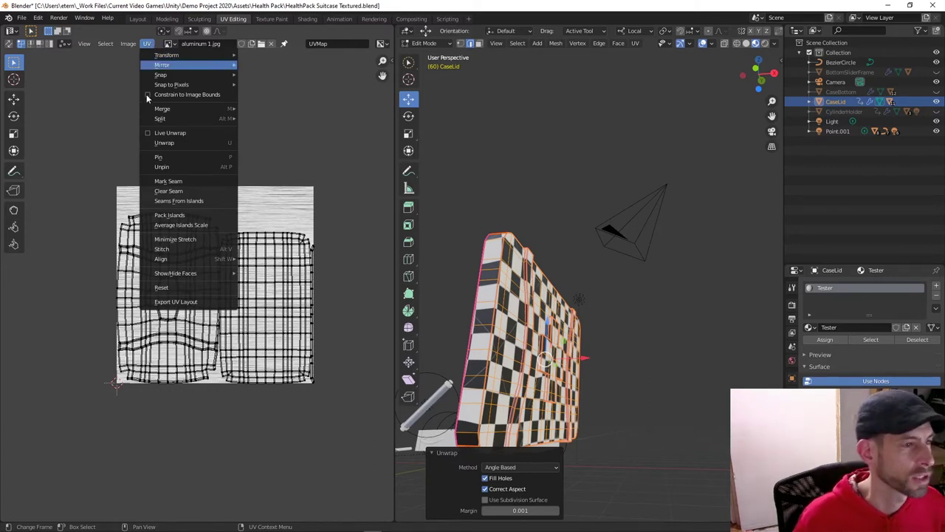
{"action": "left_click", "coordinate": [160, 302]}
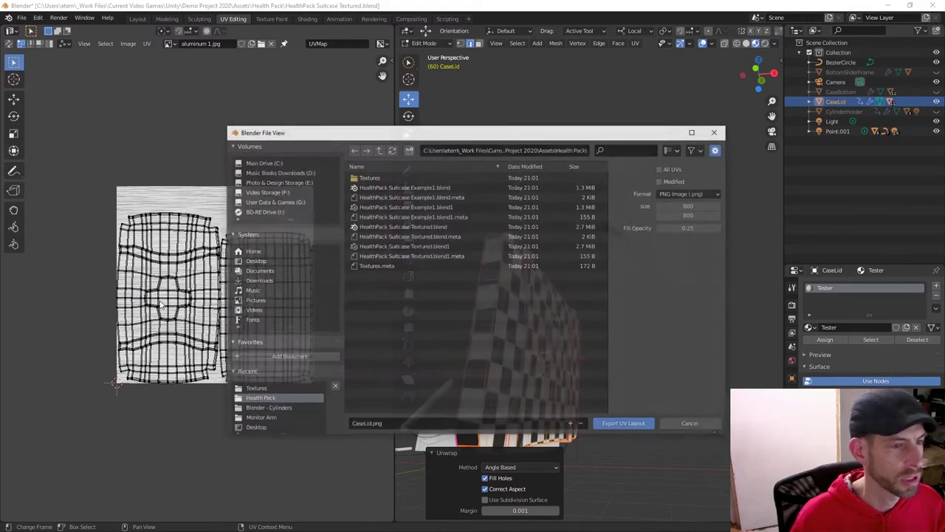
{"action": "left_click", "coordinate": [372, 424]}
{"action": "key", "text": "Right"}
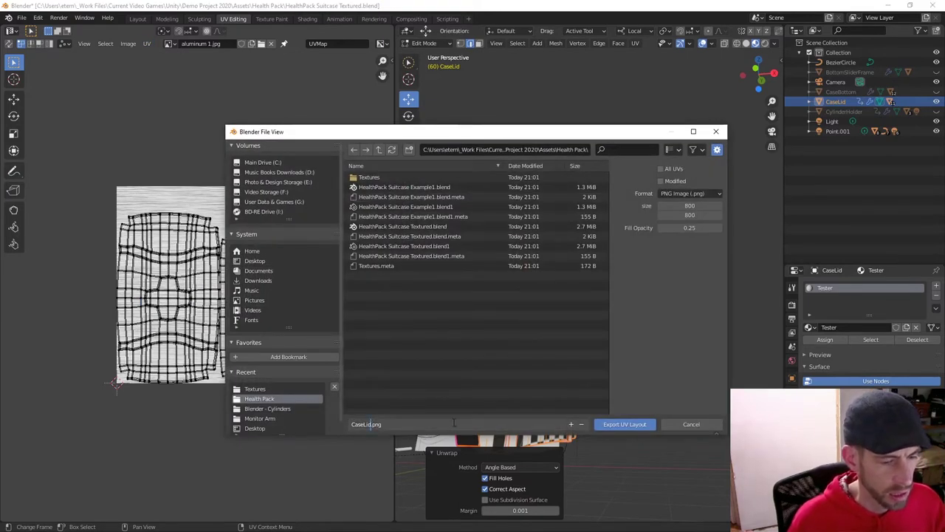
{"action": "type", "text": "_U"}
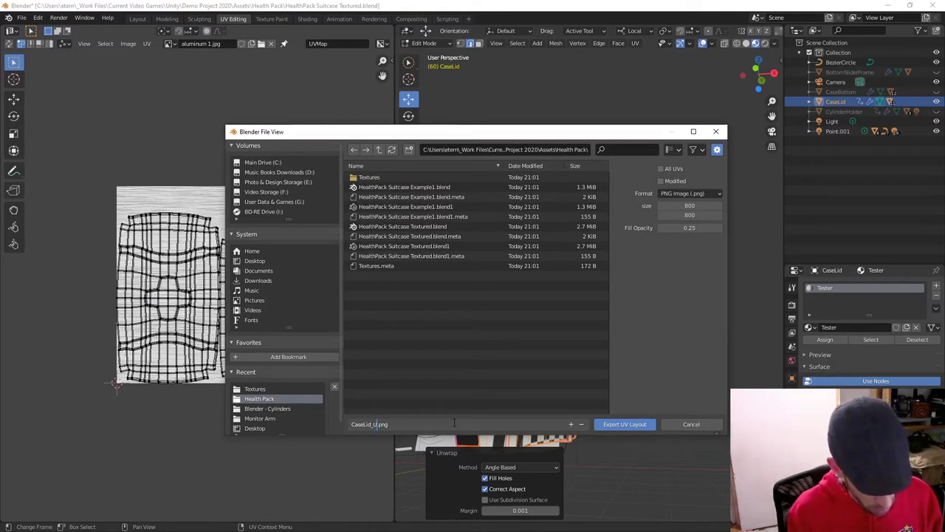
{"action": "type", "text": "V_Ex"}
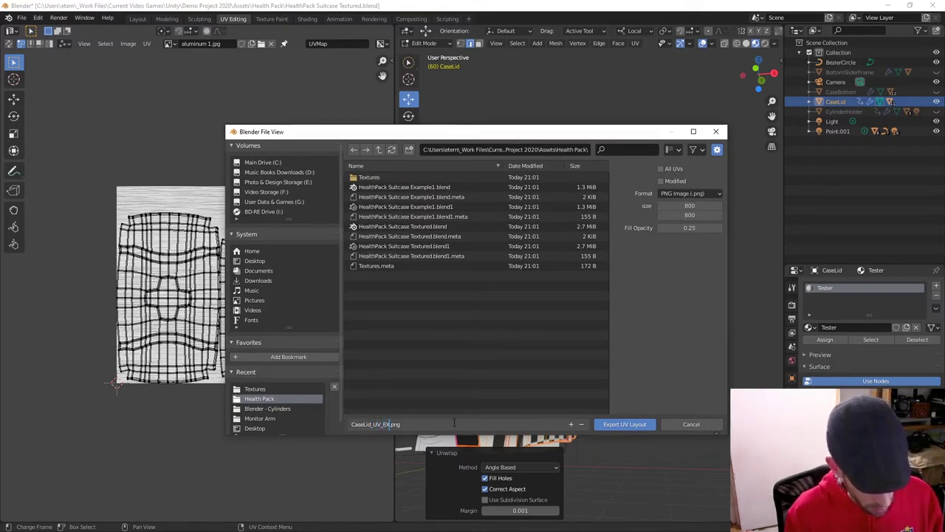
{"action": "type", "text": "ported"}
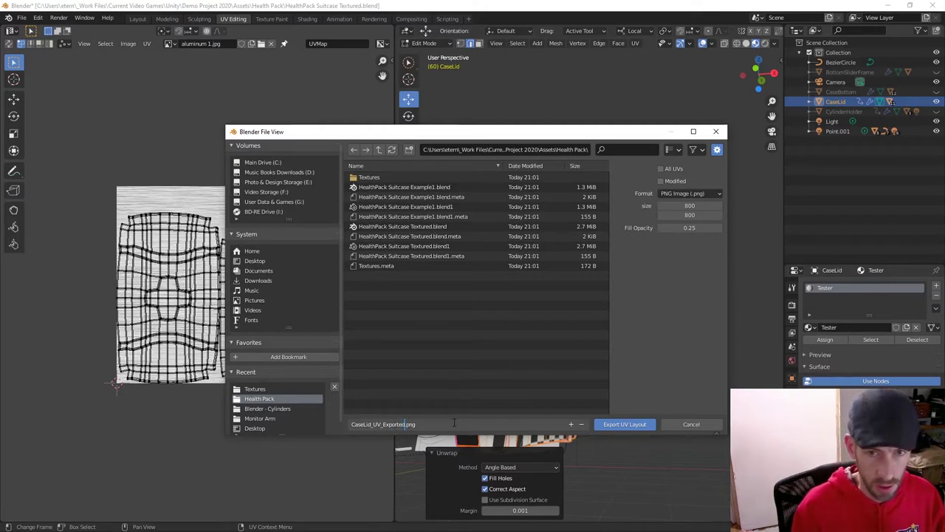
{"action": "key", "text": "Return"}
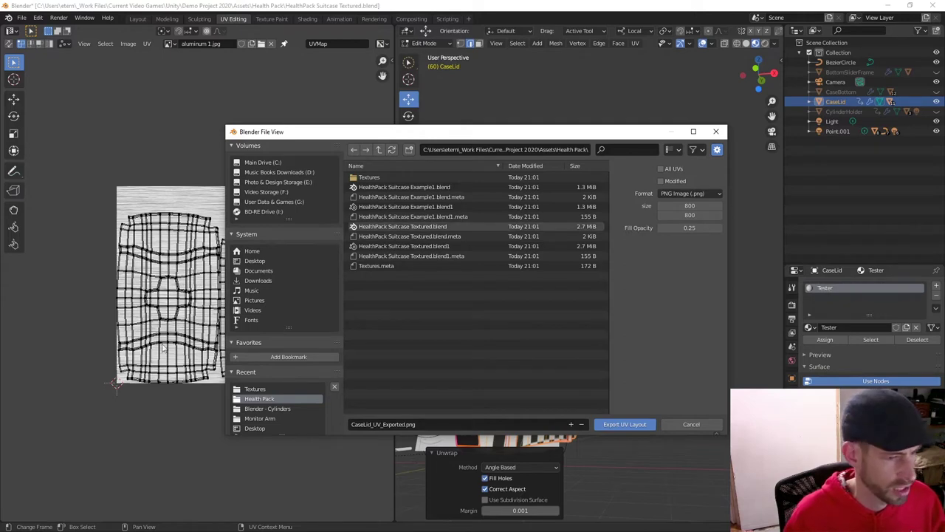
{"action": "left_click", "coordinate": [626, 424]}
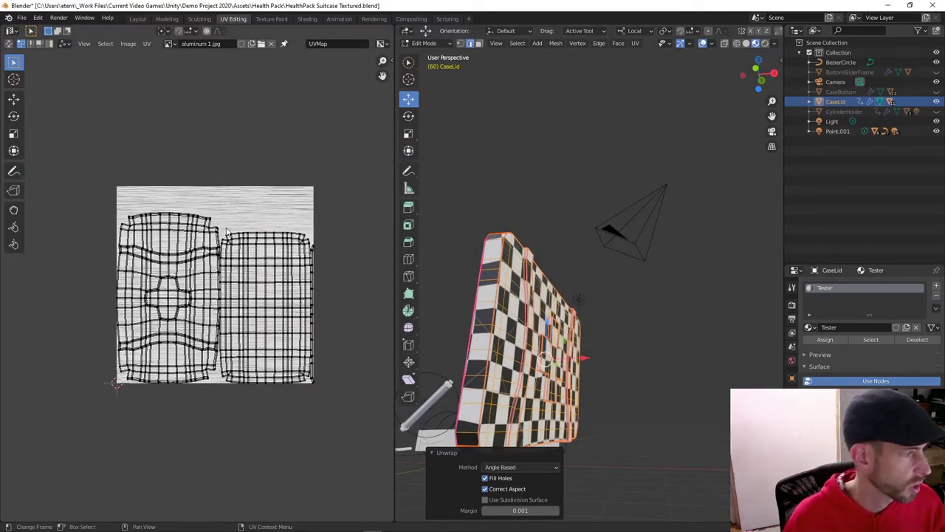
Open CaseLid_UV_Exported.png from the Health Pack folder in Photoshop and check its image size.
{"action": "mouse_move", "coordinate": [4, 29]}
{"action": "left_mouse_down"}
{"action": "mouse_move", "coordinate": [574, 51]}
{"action": "mouse_move", "coordinate": [572, 74]}
{"action": "left_mouse_up"}
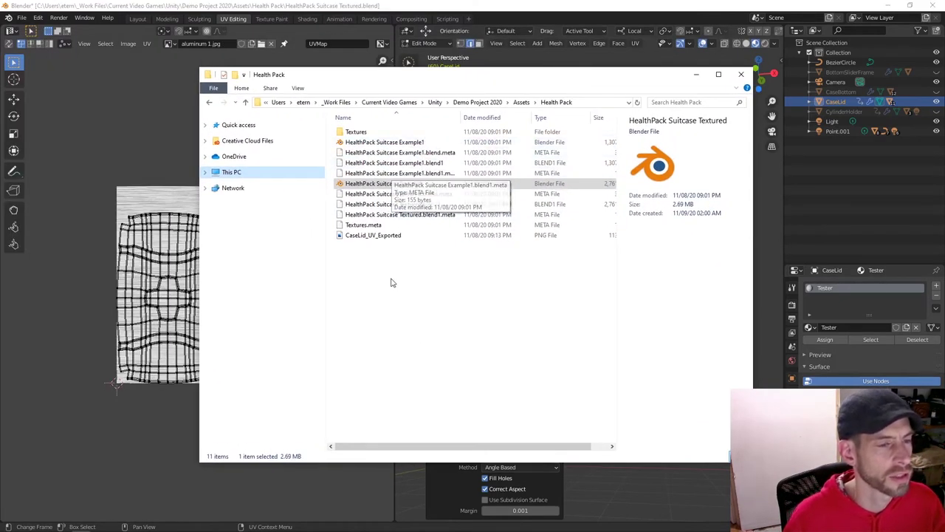
{"action": "left_click", "coordinate": [371, 235]}
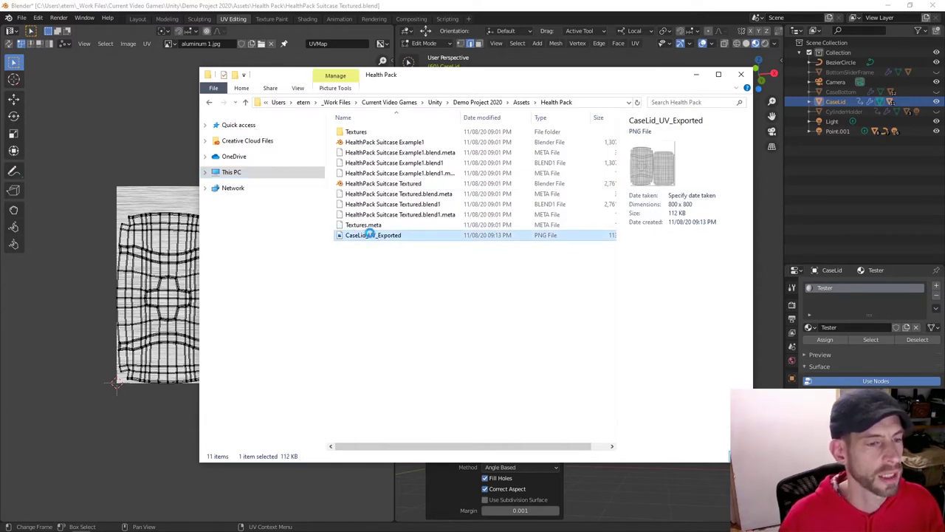
{"action": "right_click", "coordinate": [371, 235]}
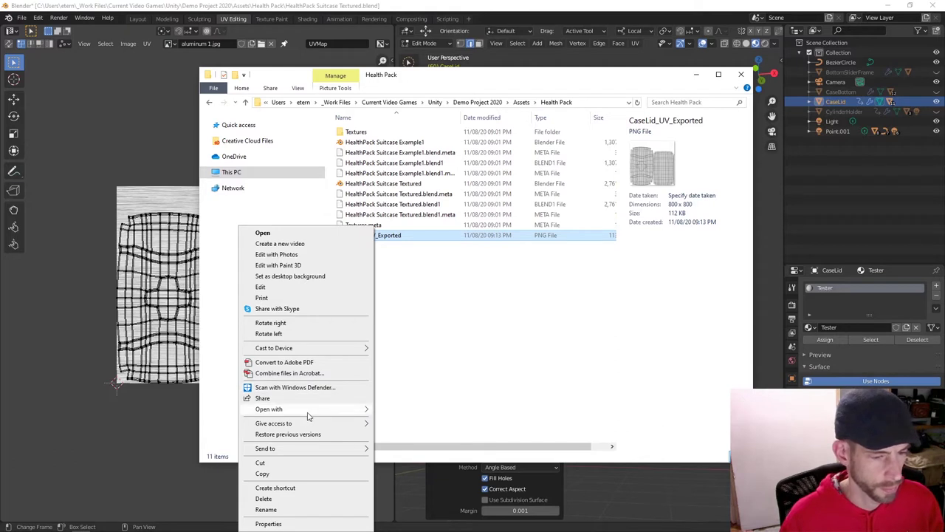
{"action": "mouse_move", "coordinate": [309, 417]}
{"action": "left_click", "coordinate": [445, 433]}
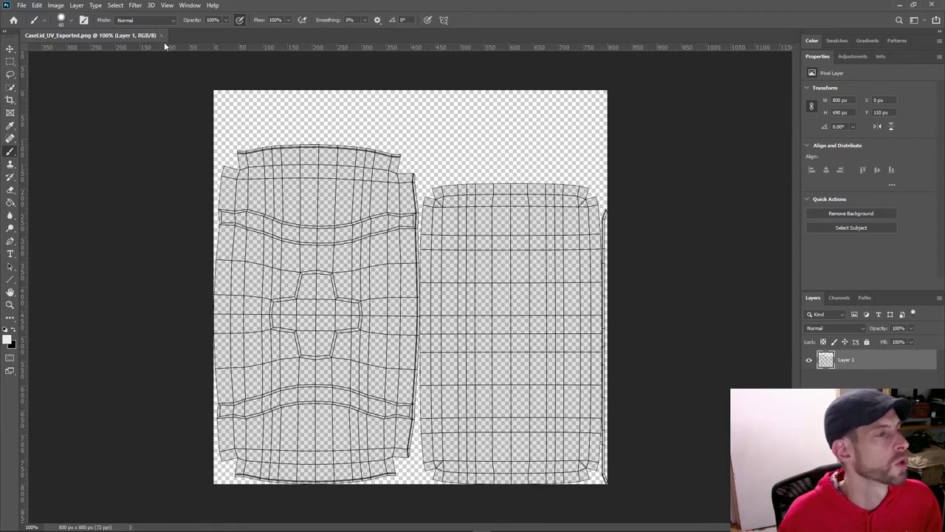
{"action": "left_click", "coordinate": [58, 5]}
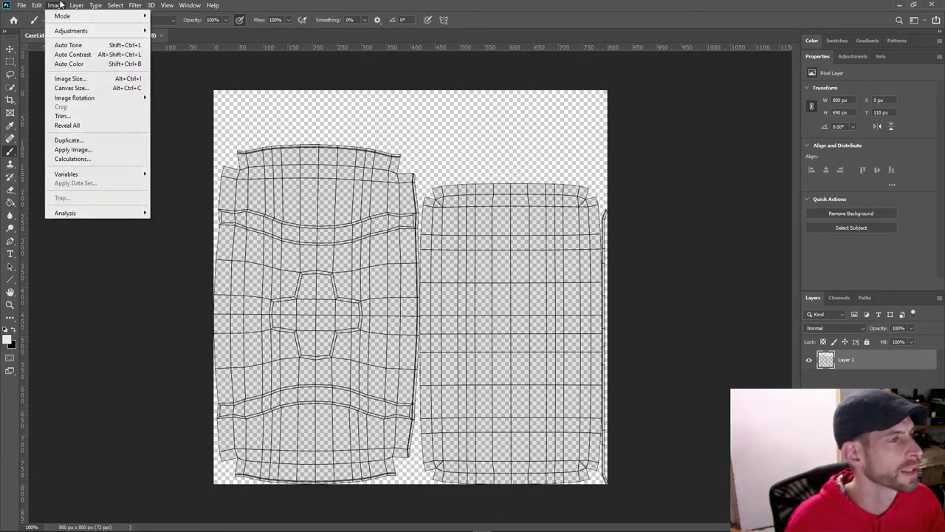
{"action": "left_click", "coordinate": [71, 78]}
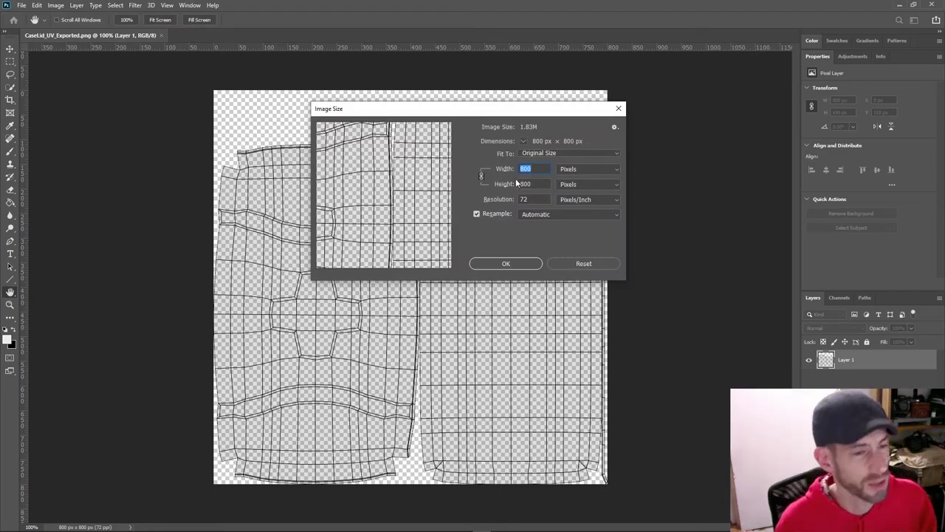
Switch back to Blender and start another UV layout export for the lid.
{"action": "key", "text": "alt+Tab"}
{"action": "left_click", "coordinate": [516, 183]}
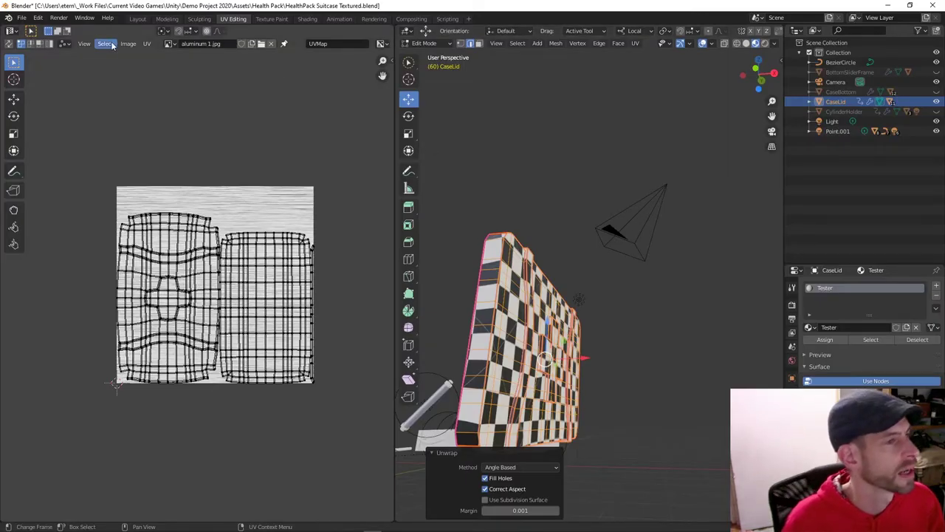
{"action": "left_click", "coordinate": [147, 44]}
{"action": "left_click", "coordinate": [185, 303]}
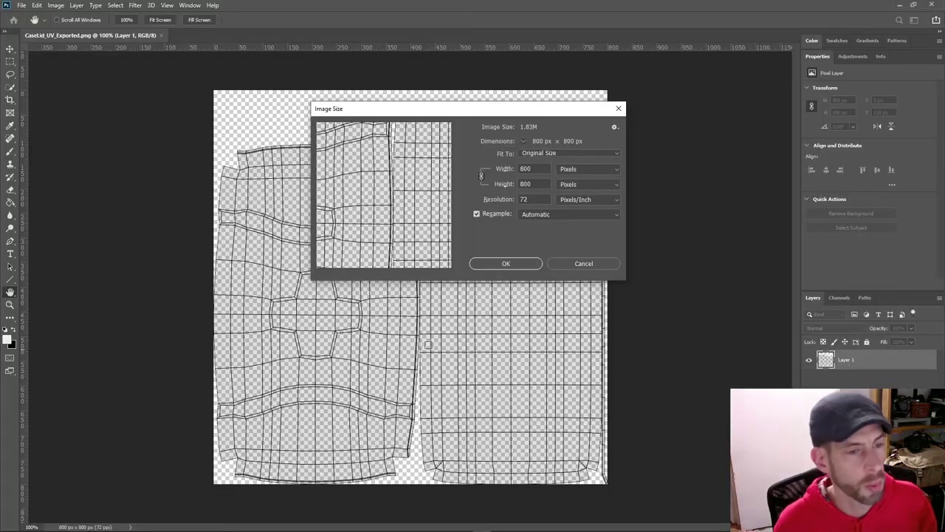
Cancel the image resizing in Photoshop, close the exported image and return to the UV export dialog in Blender.
{"action": "left_click", "coordinate": [583, 264]}
{"action": "key", "text": "ctrl+w"}
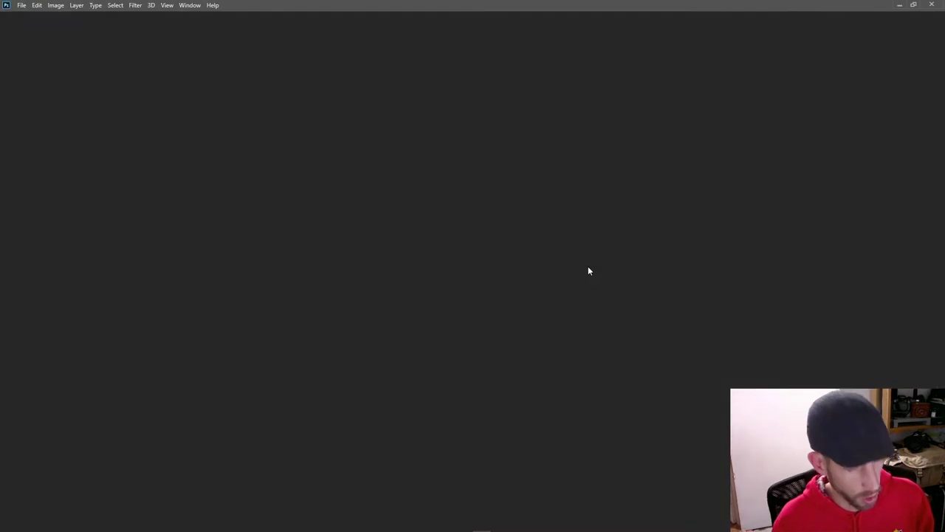
{"action": "key", "text": "alt+Tab"}
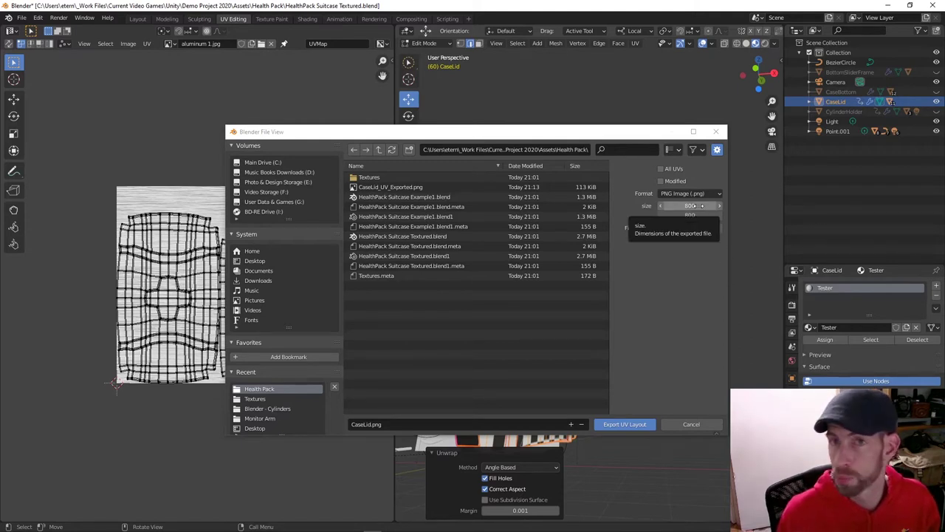
Set the UV layout export size to 1024 by 1024.
{"action": "left_click_drag", "start_coordinate": [694, 206], "coordinate": [678, 206]}
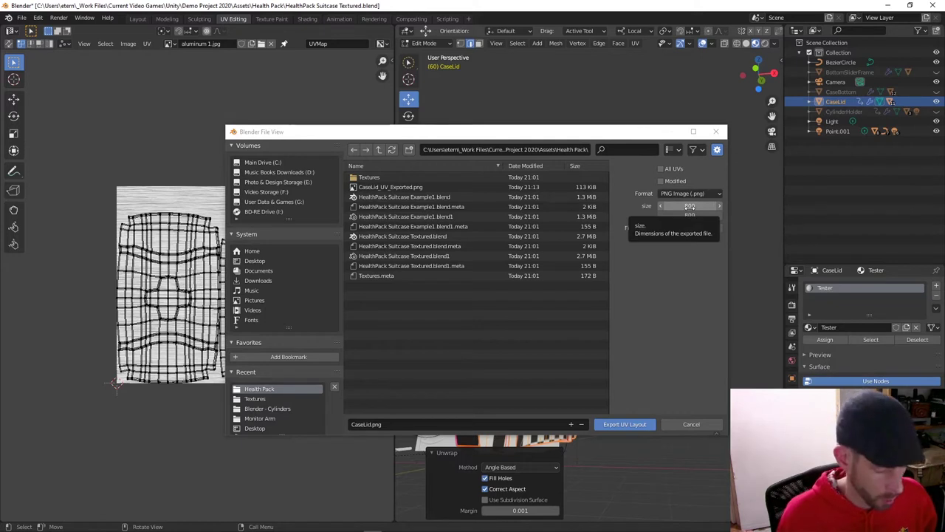
{"action": "left_click", "coordinate": [688, 206]}
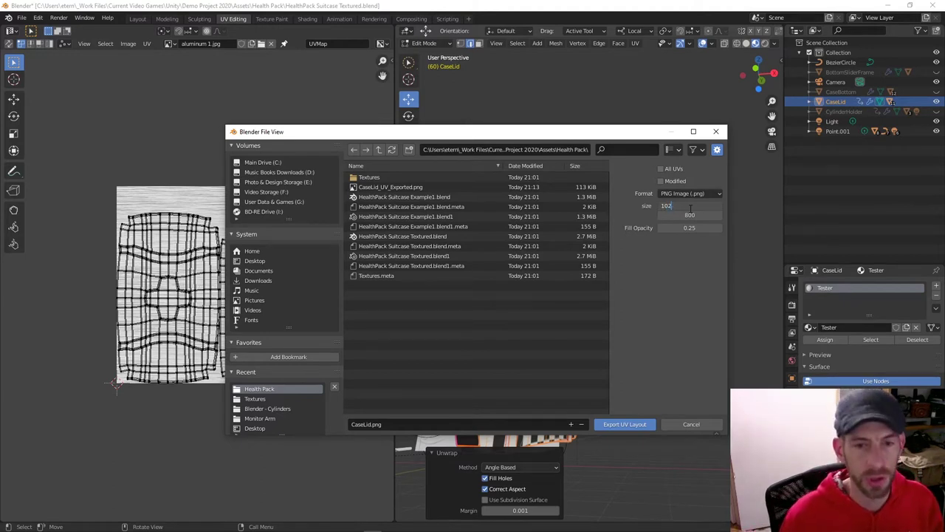
{"action": "key", "text": "Tab"}
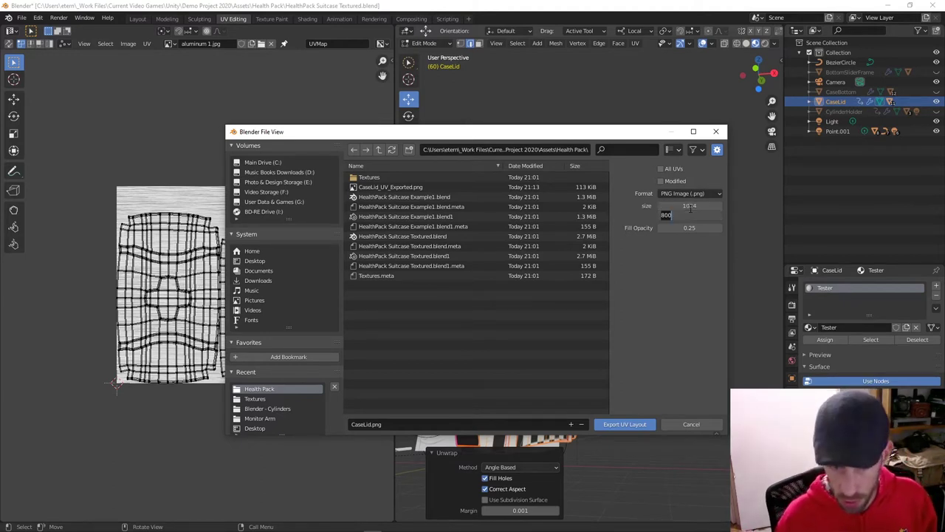
{"action": "type", "text": "1024"}
{"action": "key", "text": "Tab"}
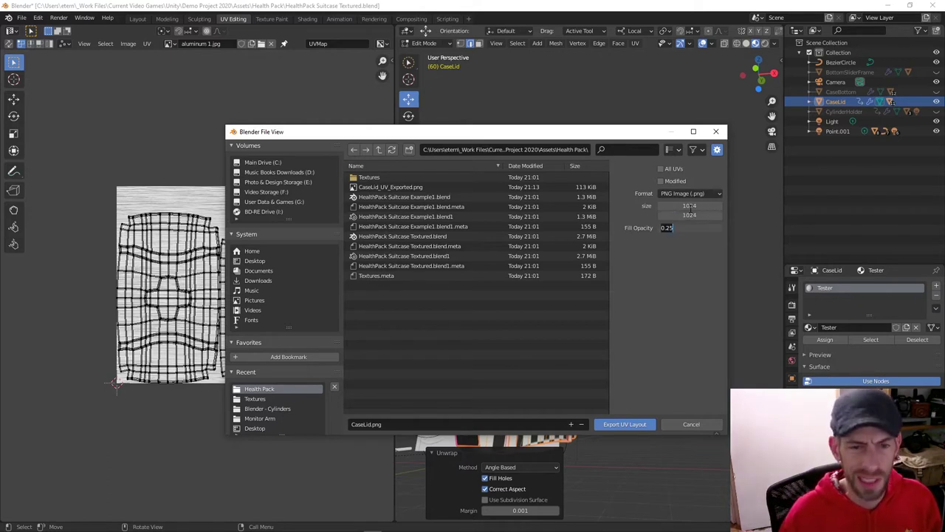
Set the UV layout export size to 2048 by 2048.
{"action": "left_click", "coordinate": [688, 205]}
{"action": "type", "text": "20"}
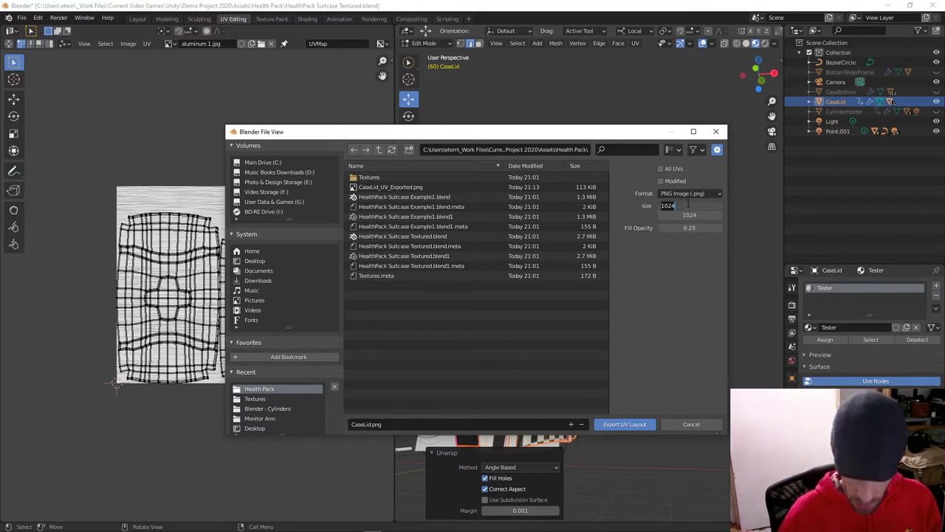
{"action": "type", "text": "48"}
{"action": "key", "text": "Tab"}
{"action": "type", "text": "20"}
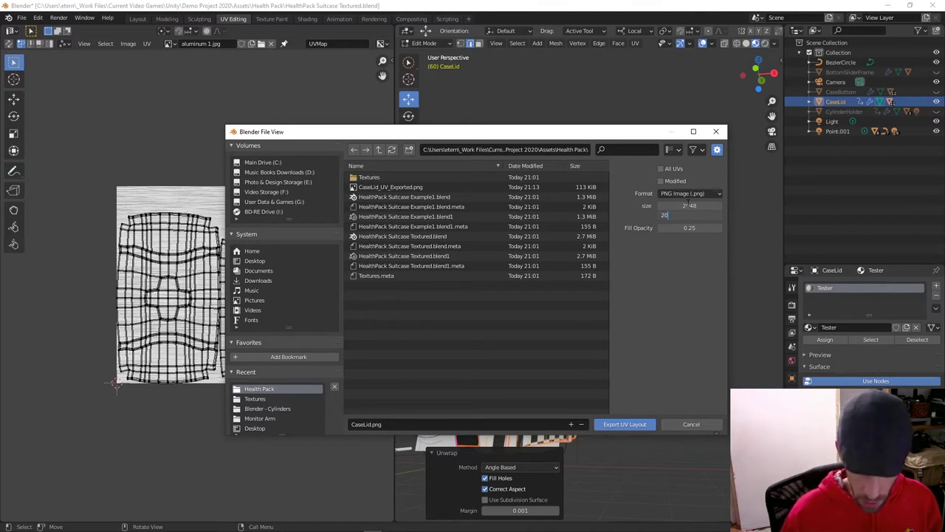
{"action": "type", "text": "48"}
{"action": "key", "text": "Tab"}
{"action": "key", "text": "Return"}
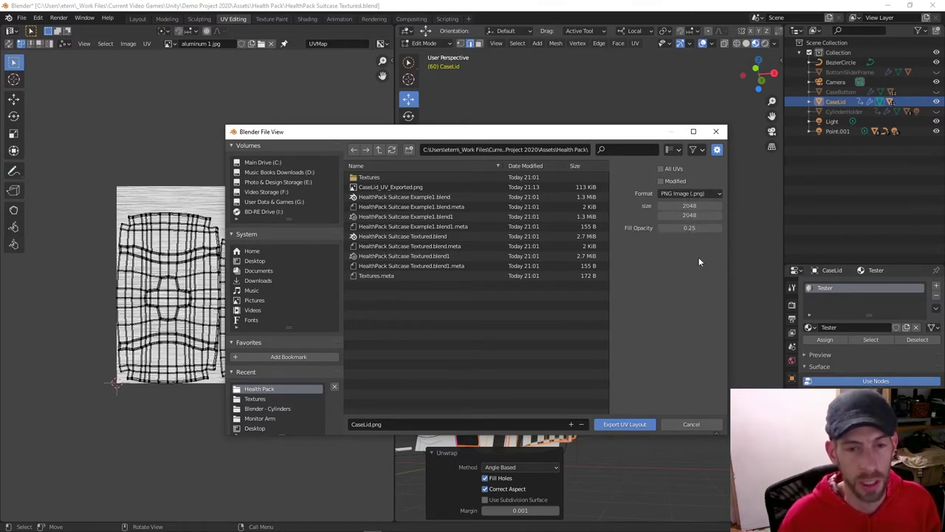
Set the UV layout export size to 4096 by 4096.
{"action": "left_click", "coordinate": [697, 206]}
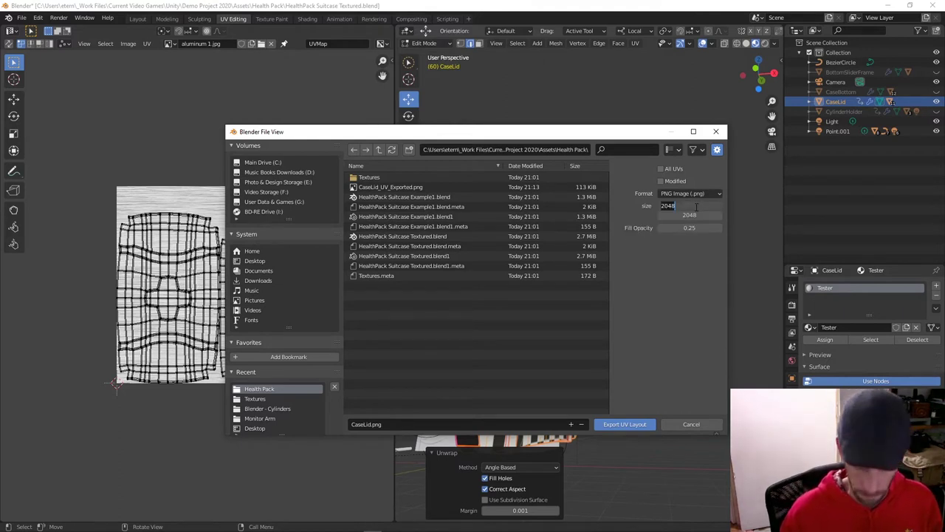
{"action": "type", "text": "4096"}
{"action": "key", "text": "Tab"}
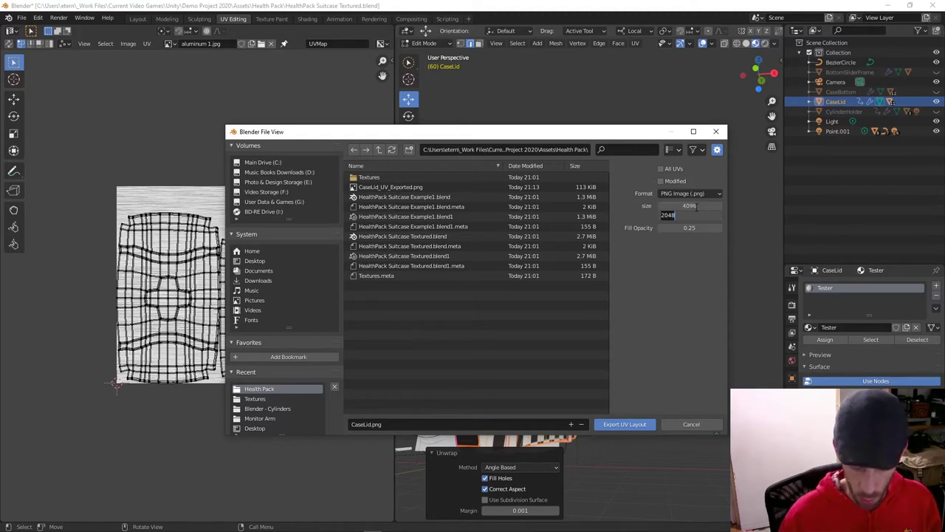
{"action": "type", "text": "4096"}
{"action": "key", "text": "Tab"}
{"action": "key", "text": "Return"}
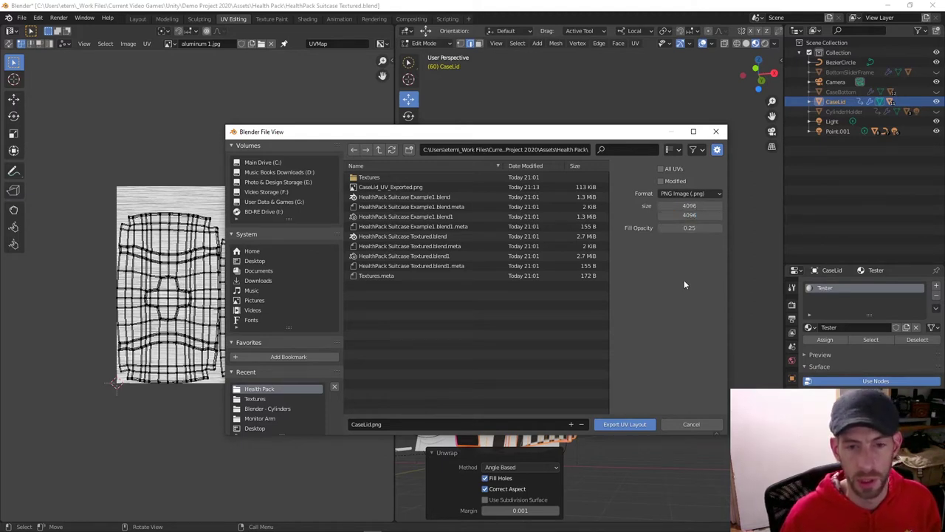
Return the UV layout export size to 2048 by 2048.
{"action": "left_click", "coordinate": [684, 204]}
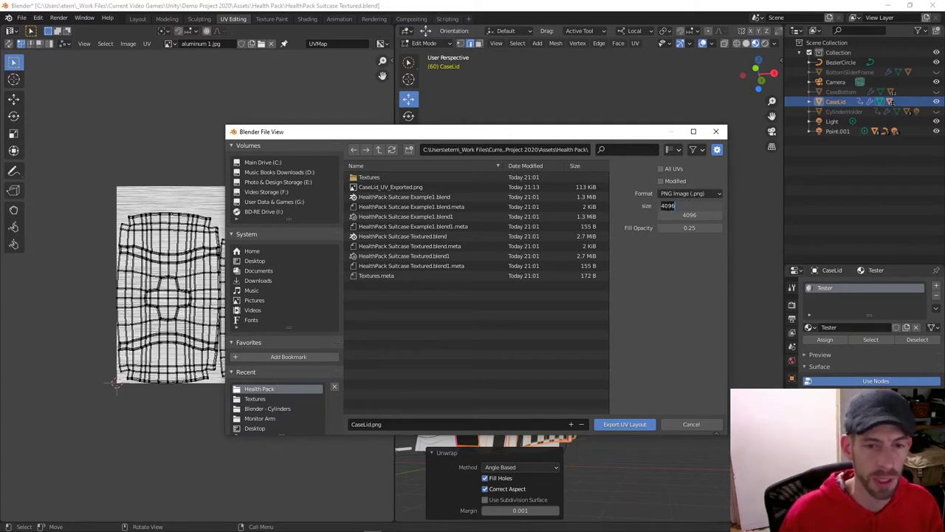
{"action": "type", "text": "2"}
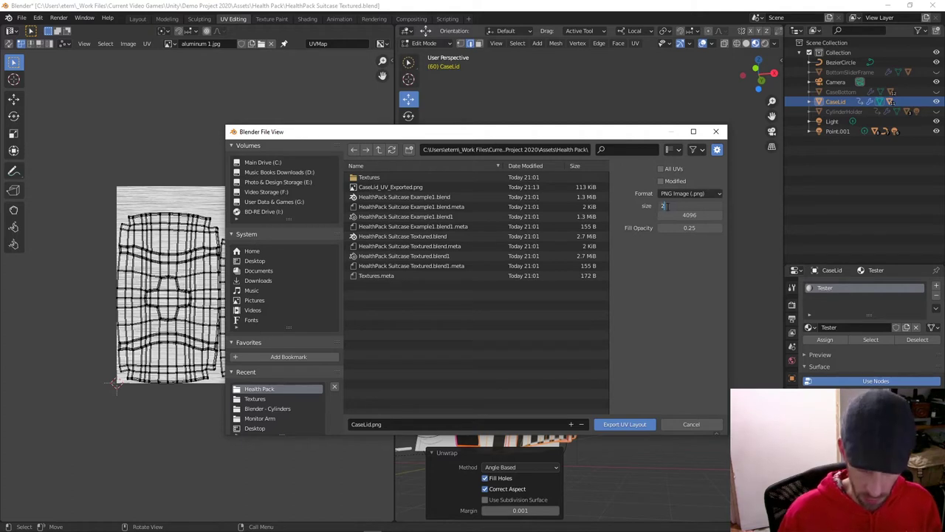
{"action": "type", "text": "048"}
{"action": "key", "text": "Tab"}
{"action": "type", "text": "204"}
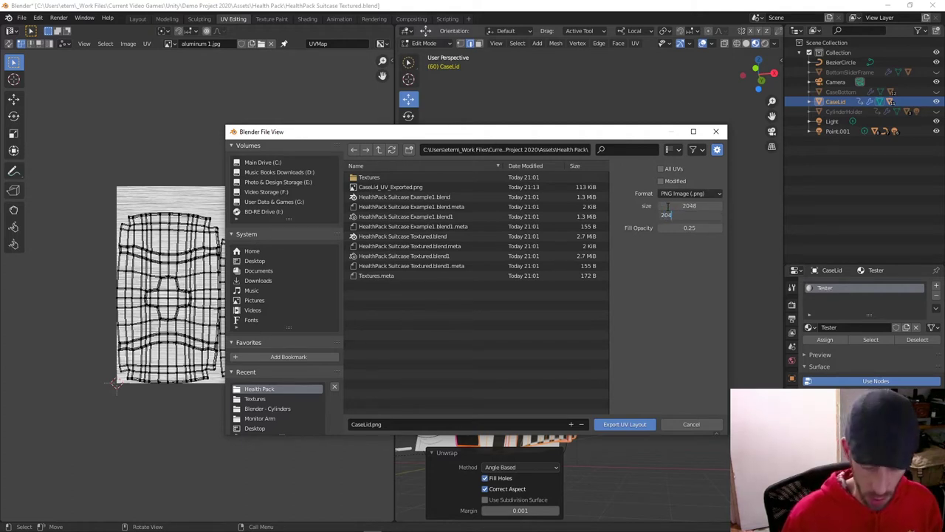
{"action": "type", "text": "8"}
{"action": "key", "text": "Tab"}
{"action": "key", "text": "Return"}
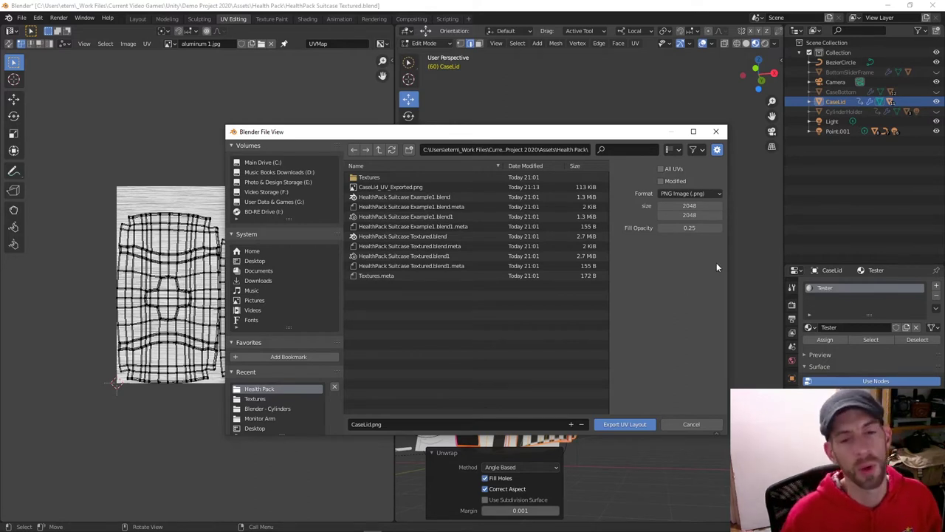
Set the export width and height to 4096 and export the lid's UV layout as a PNG.
{"action": "left_click", "coordinate": [691, 205]}
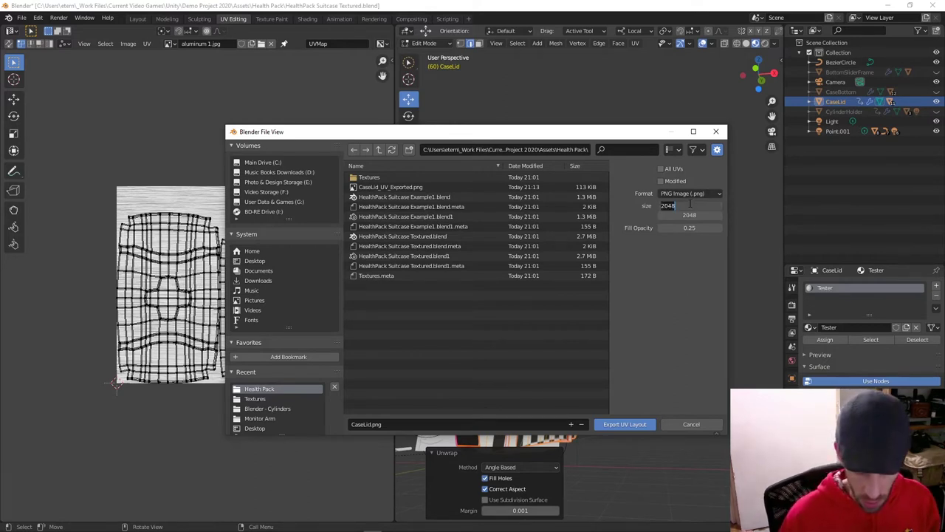
{"action": "type", "text": "4096"}
{"action": "key", "text": "Tab"}
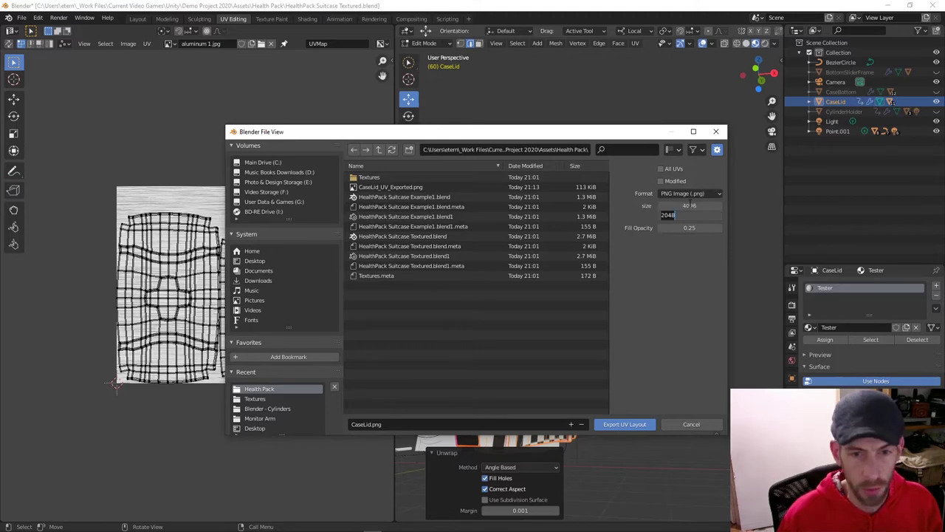
{"action": "type", "text": "4096"}
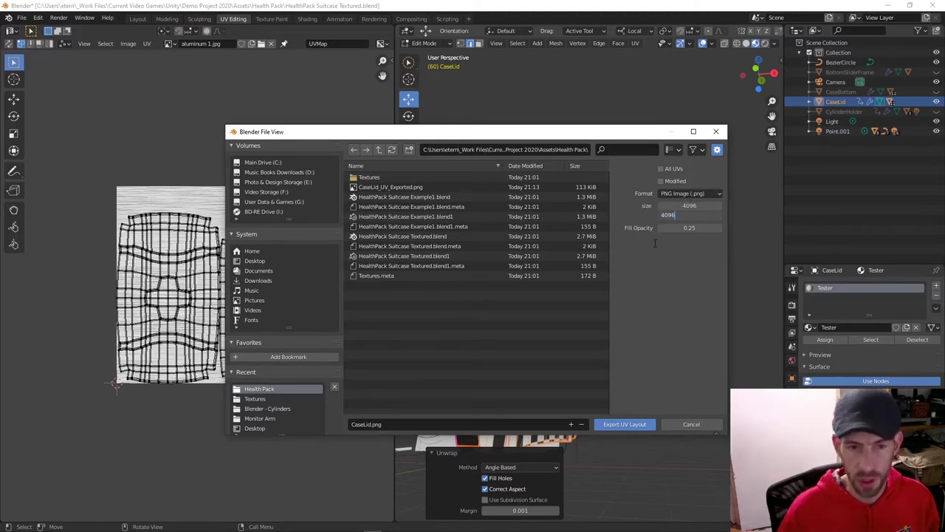
{"action": "key", "text": "Return"}
{"action": "left_click", "coordinate": [639, 424]}
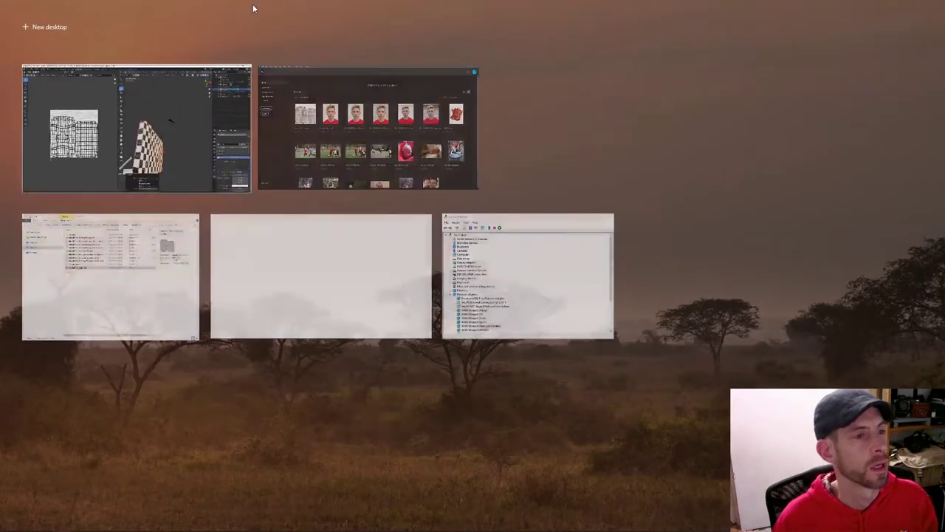
Switch to the Health Pack folder in File Explorer and open CaseLid_UV_Exported.png in Photoshop.
{"action": "key", "text": "super+Tab"}
{"action": "left_click", "coordinate": [147, 268]}
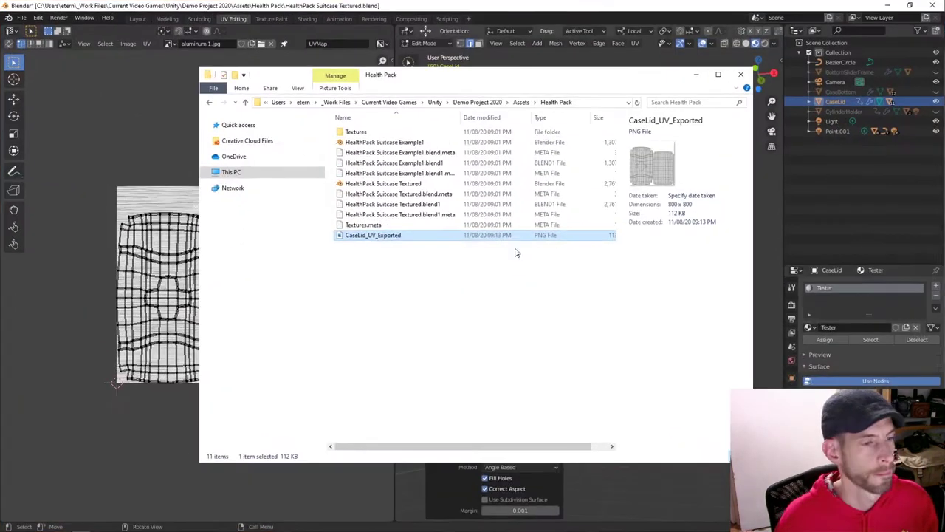
{"action": "right_click", "coordinate": [357, 143]}
{"action": "mouse_move", "coordinate": [293, 366]}
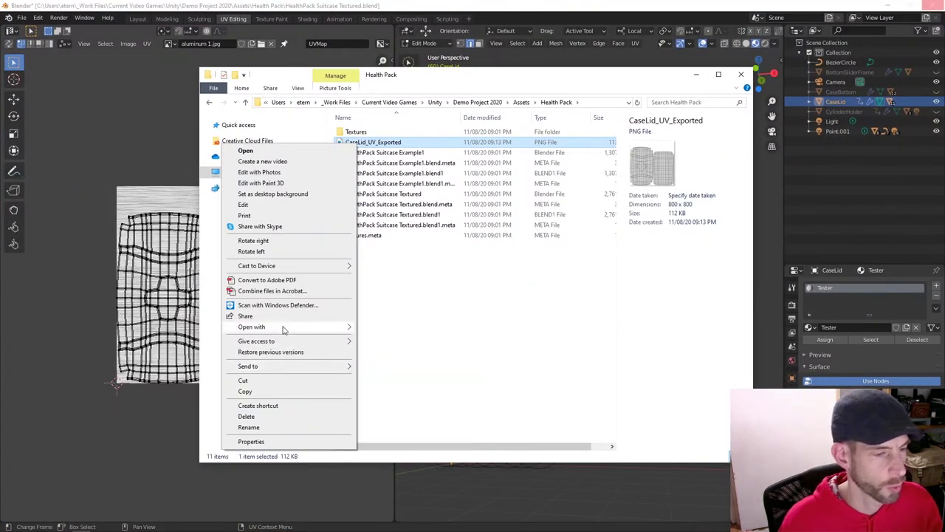
{"action": "mouse_move", "coordinate": [285, 327]}
{"action": "left_click", "coordinate": [405, 348]}
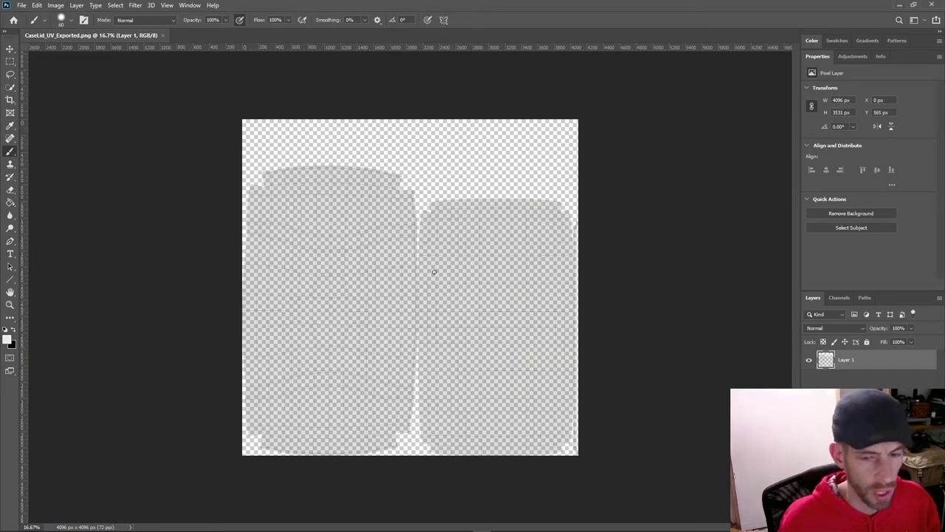
Check the image size of the exported UV layout and examine its wireframe lines up close.
{"action": "left_click", "coordinate": [55, 5]}
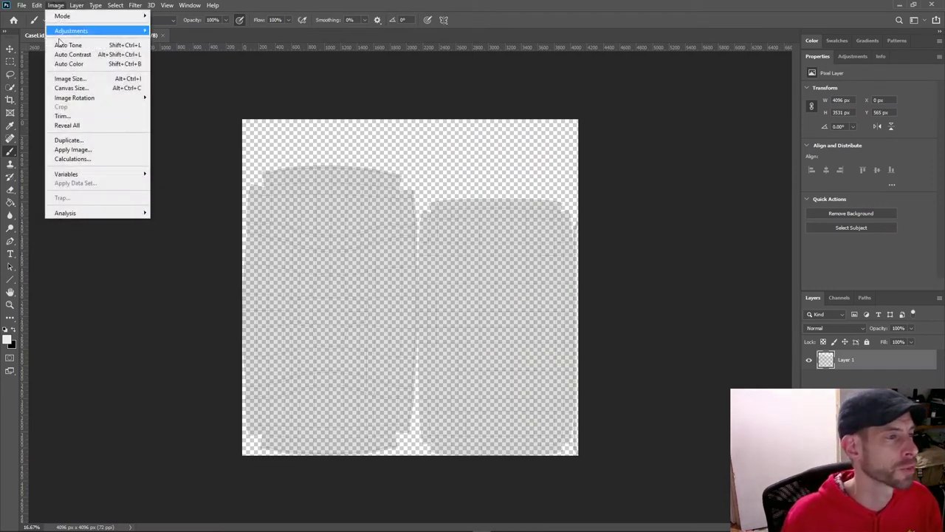
{"action": "left_click", "coordinate": [74, 79]}
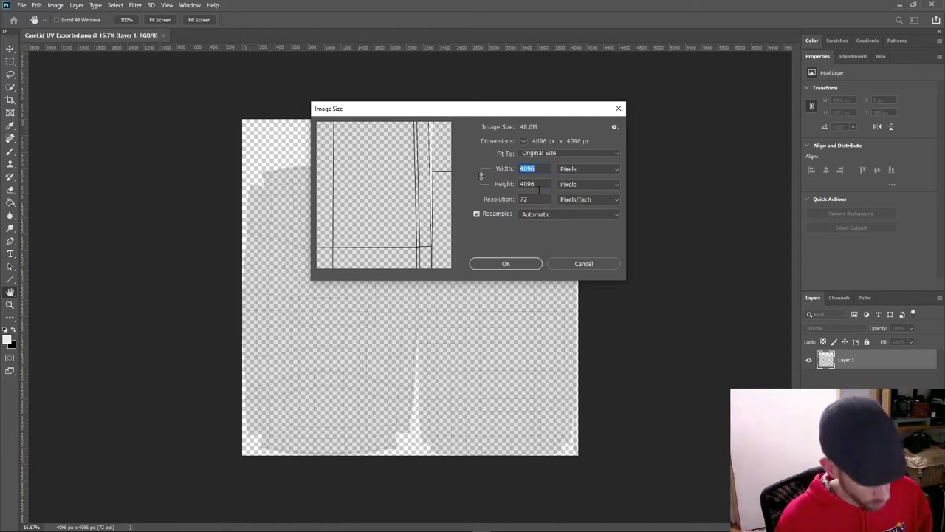
{"action": "key", "text": "Escape"}
{"action": "key", "text": "b"}
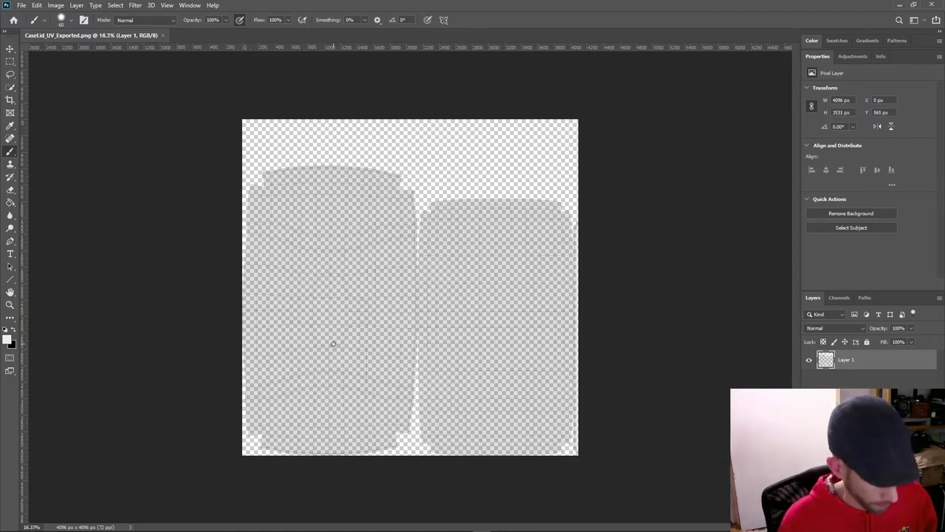
{"action": "scroll", "coordinate": [333, 343], "scroll_direction": "up", "scroll_amount": 4, "text": "alt"}
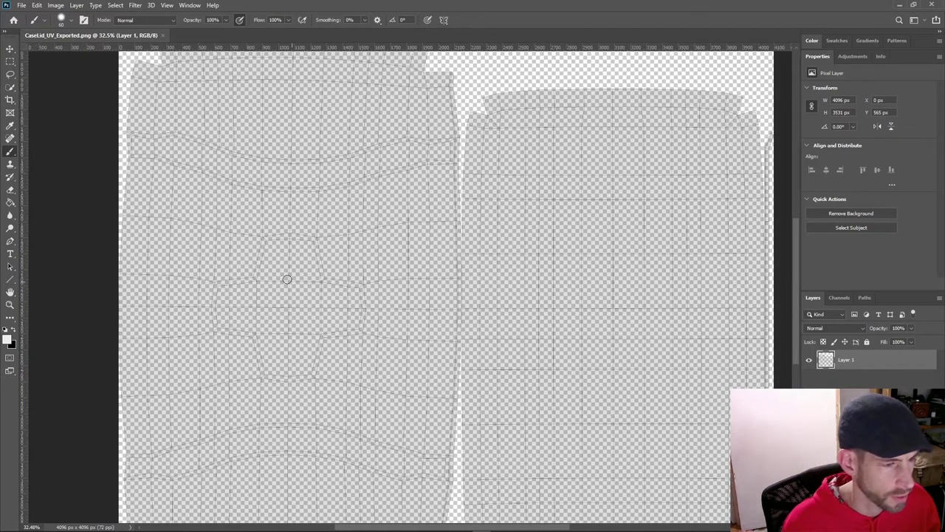
{"action": "left_click_drag", "start_coordinate": [377, 268], "coordinate": [410, 196]}
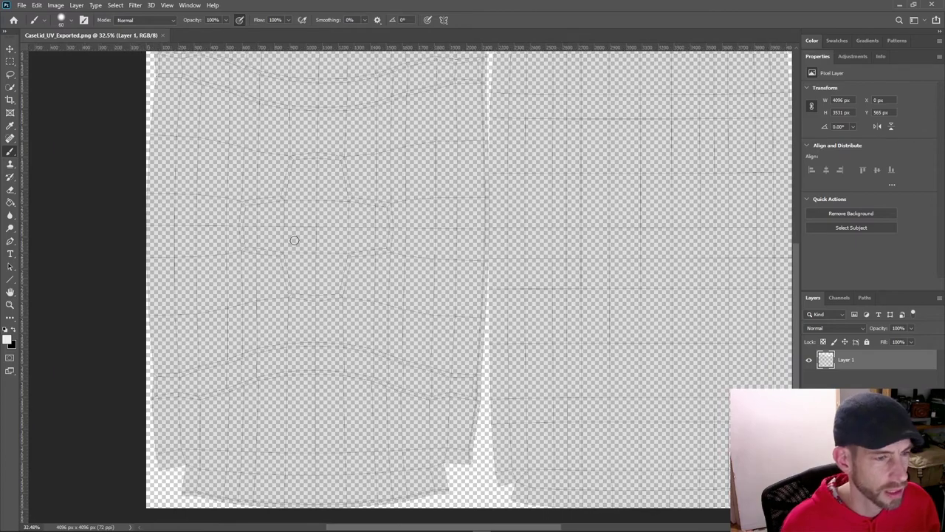
{"action": "left_click_drag", "start_coordinate": [400, 296], "coordinate": [363, 334]}
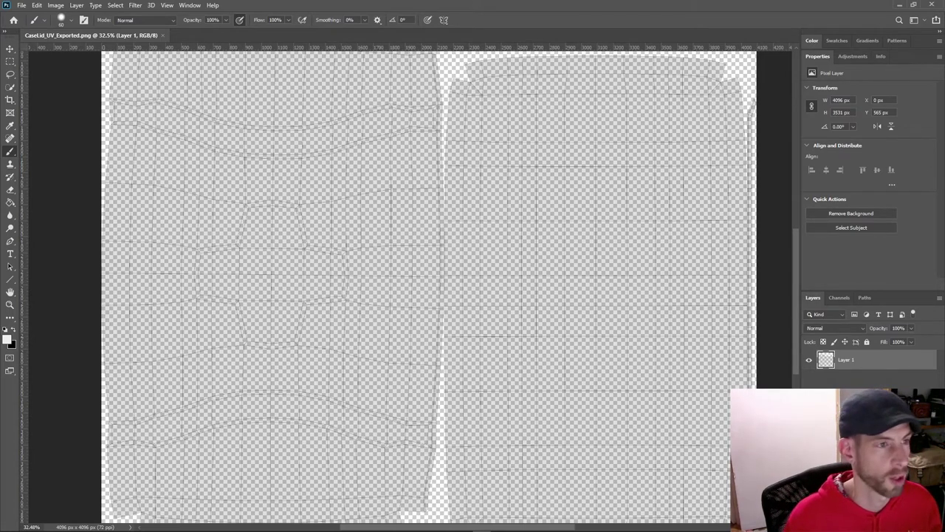
Browse the Textures folder and open the Seamless-Checkerplate-Anti-Slip-Metal-Floor-Texture image.
{"action": "key", "text": "ctrl+o"}
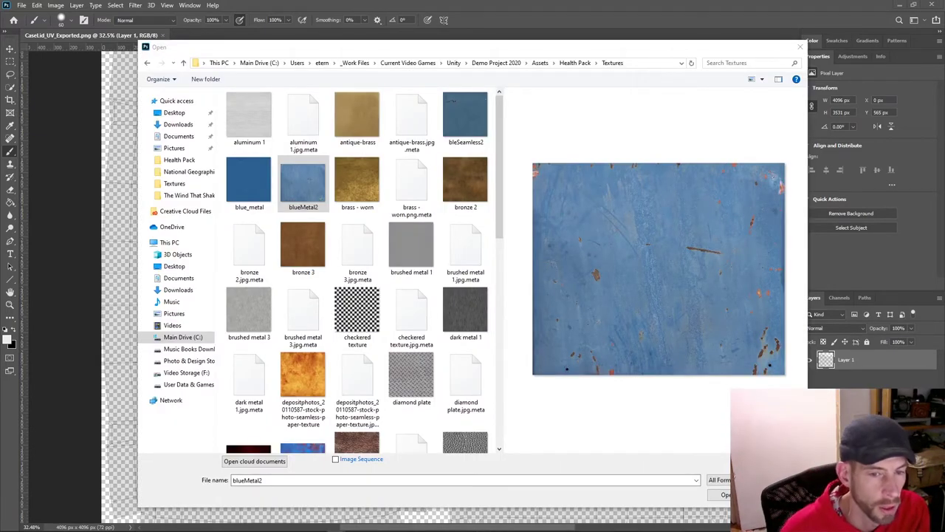
{"action": "left_click", "coordinate": [458, 113]}
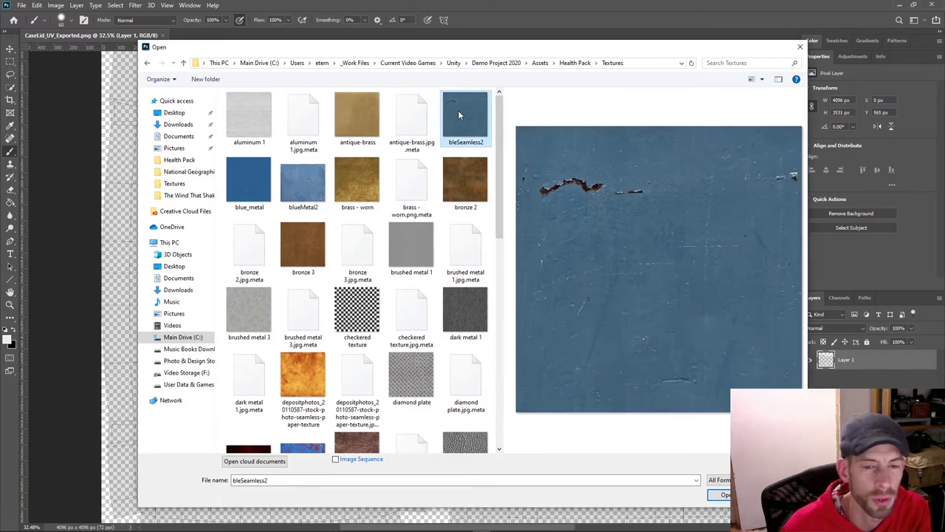
{"action": "left_click", "coordinate": [455, 184]}
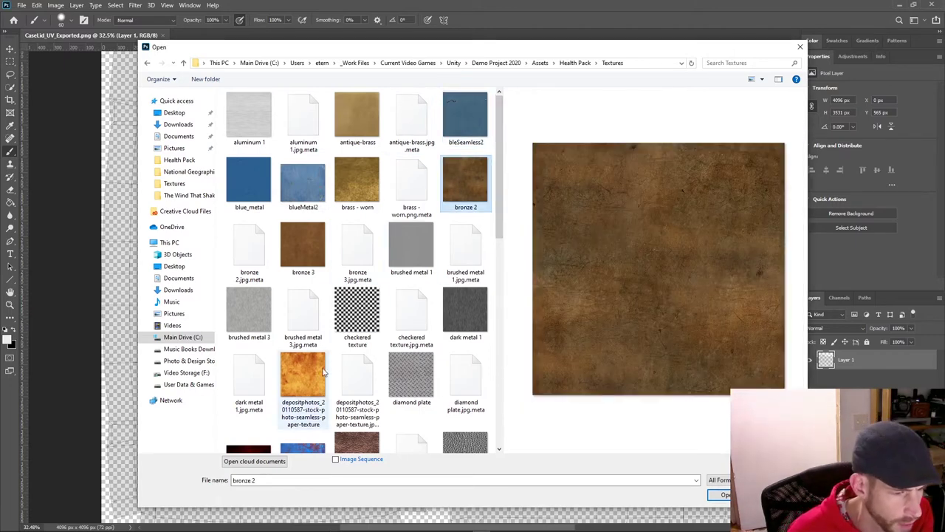
{"action": "scroll", "coordinate": [325, 369], "scroll_direction": "down", "scroll_amount": 10}
{"action": "scroll", "coordinate": [340, 355], "scroll_direction": "up", "scroll_amount": 3}
{"action": "scroll", "coordinate": [355, 340], "scroll_direction": "down", "scroll_amount": 3}
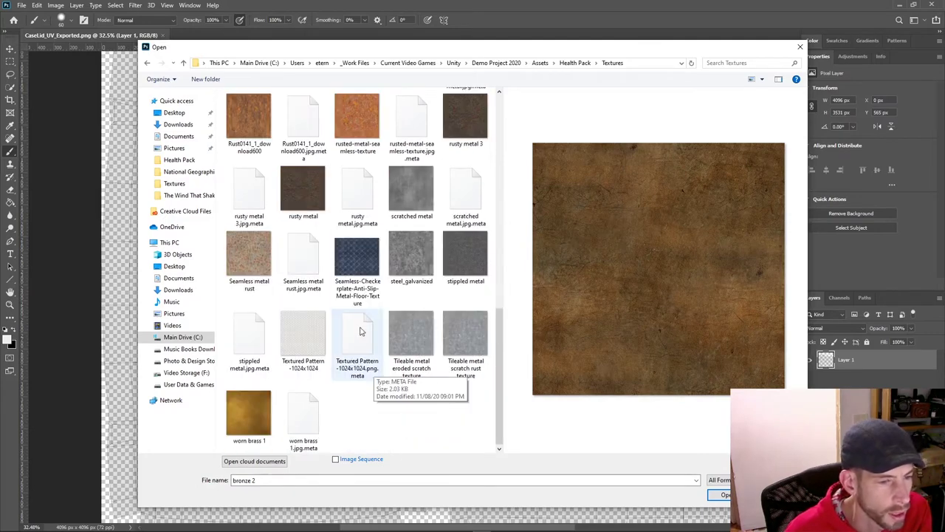
{"action": "left_click", "coordinate": [358, 260]}
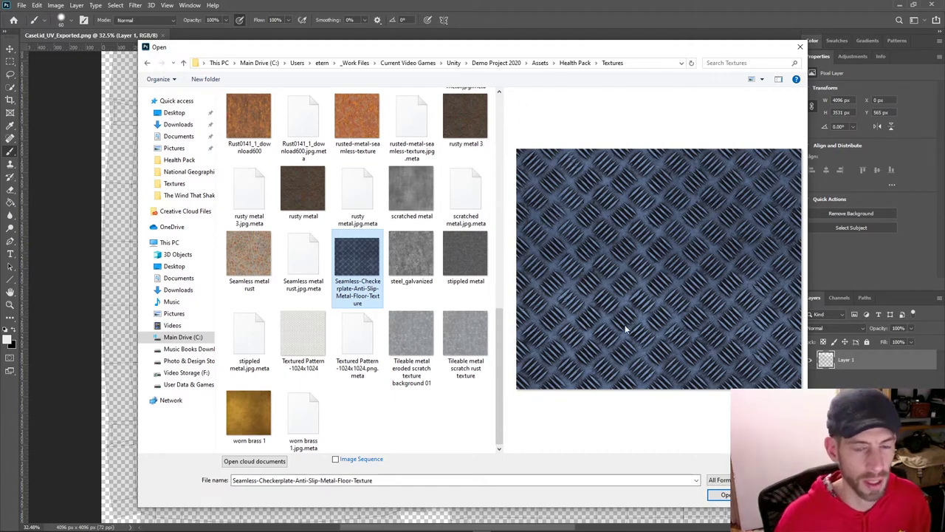
{"action": "double_click", "coordinate": [353, 262]}
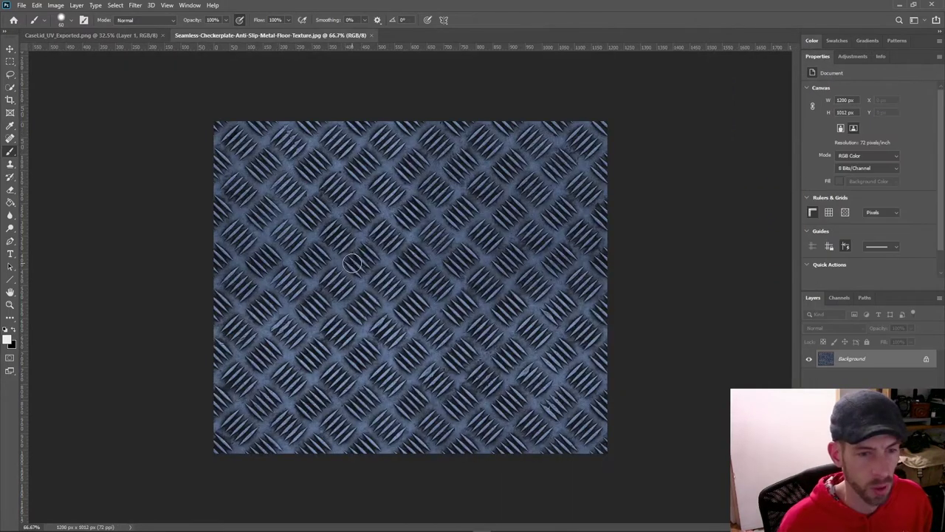
Copy the entire checkerplate texture and paste it into the CaseLid_UV_Exported.png document.
{"action": "left_click", "coordinate": [115, 5]}
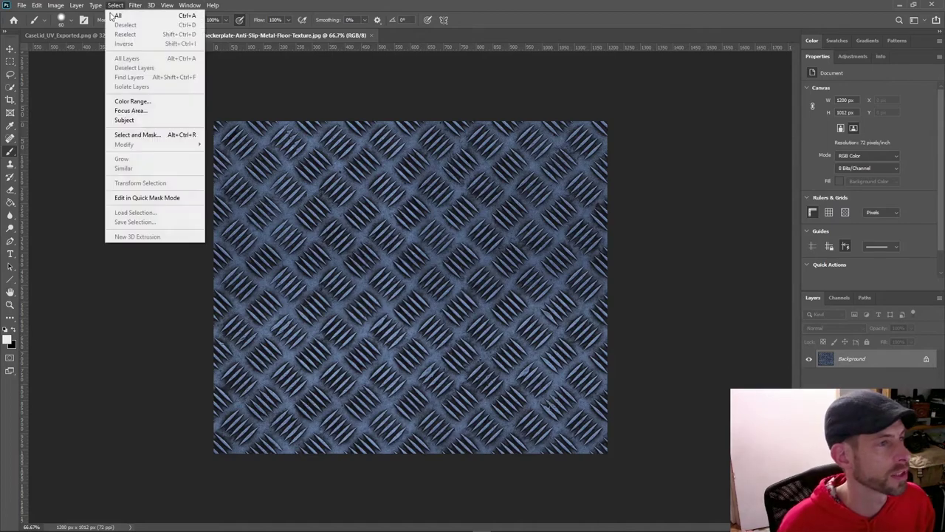
{"action": "left_click", "coordinate": [122, 14]}
{"action": "left_click", "coordinate": [36, 5]}
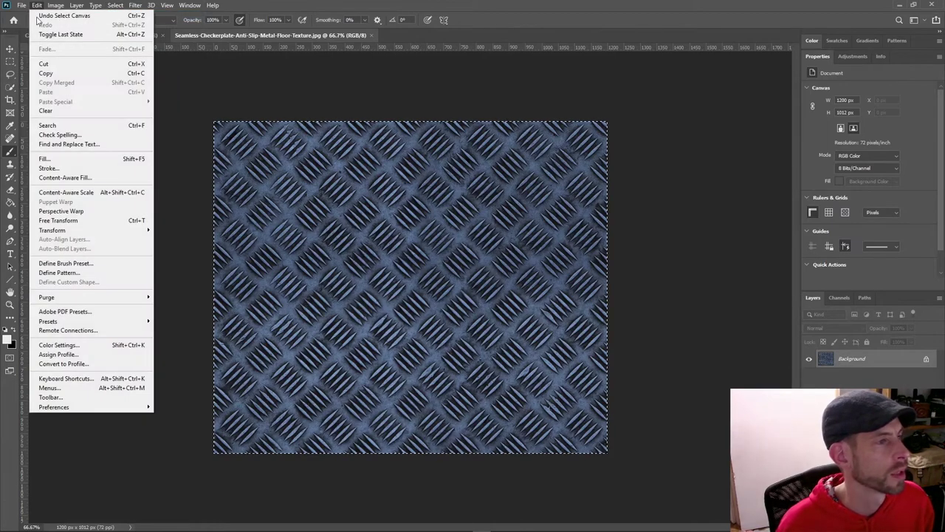
{"action": "left_click", "coordinate": [46, 73]}
{"action": "left_click", "coordinate": [142, 35]}
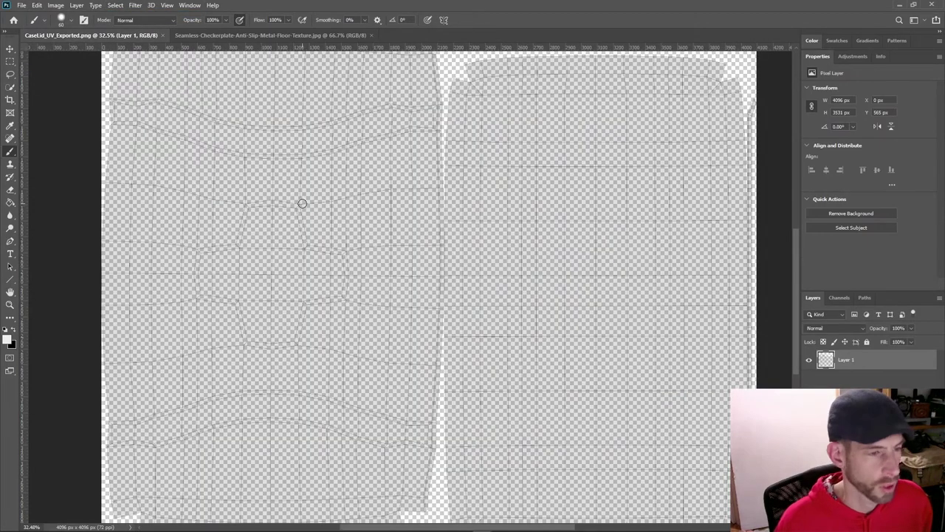
{"action": "key", "text": "ctrl+v"}
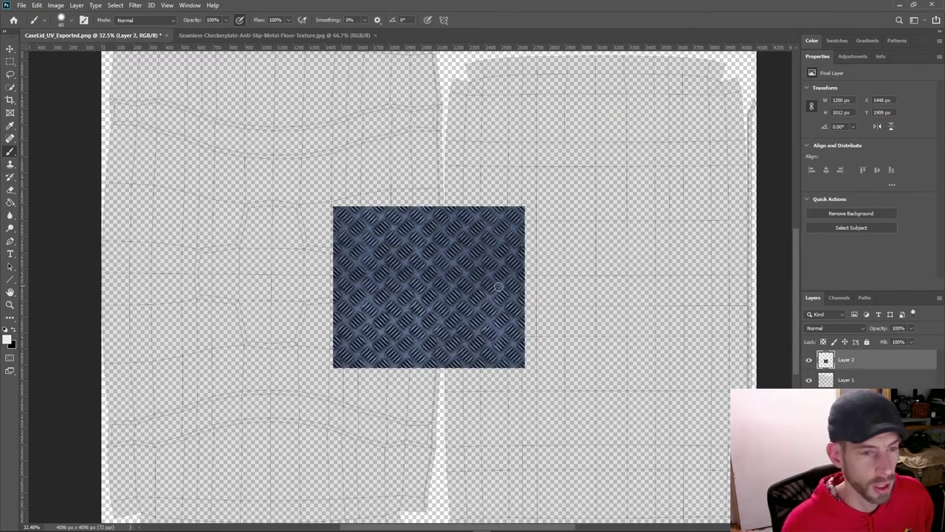
Move the pasted checkerplate to the canvas's left edge over the top of the left UV island and duplicate it flush against its right side.
{"action": "key", "text": "v"}
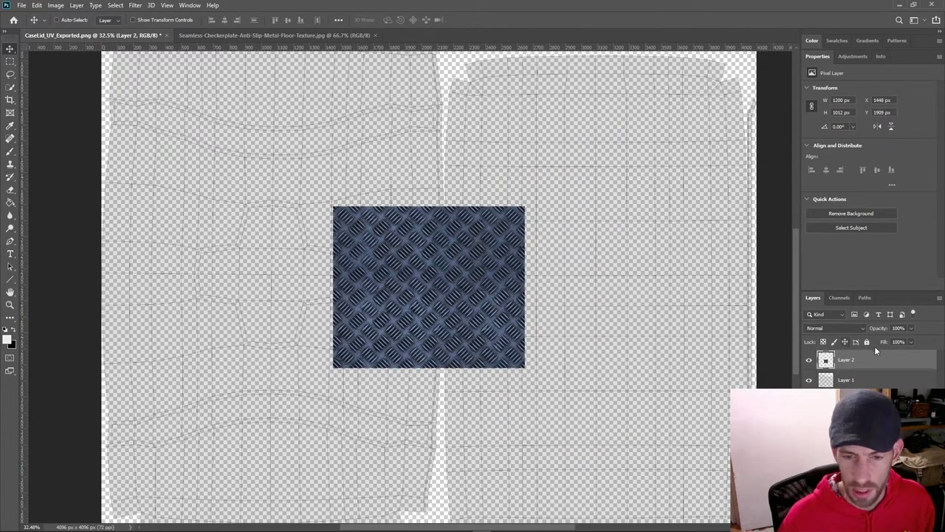
{"action": "left_click_drag", "start_coordinate": [413, 309], "coordinate": [280, 205]}
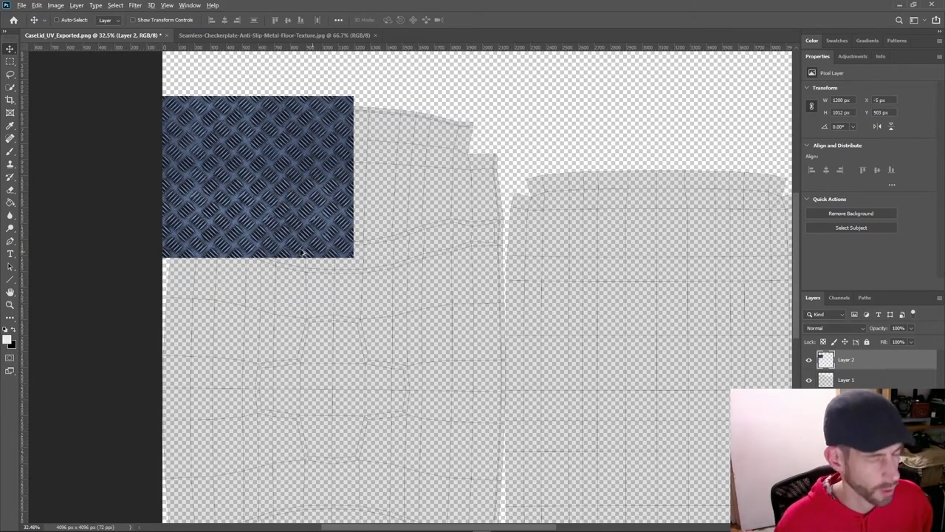
{"action": "left_click_drag", "start_coordinate": [242, 181], "coordinate": [431, 195], "text": "alt"}
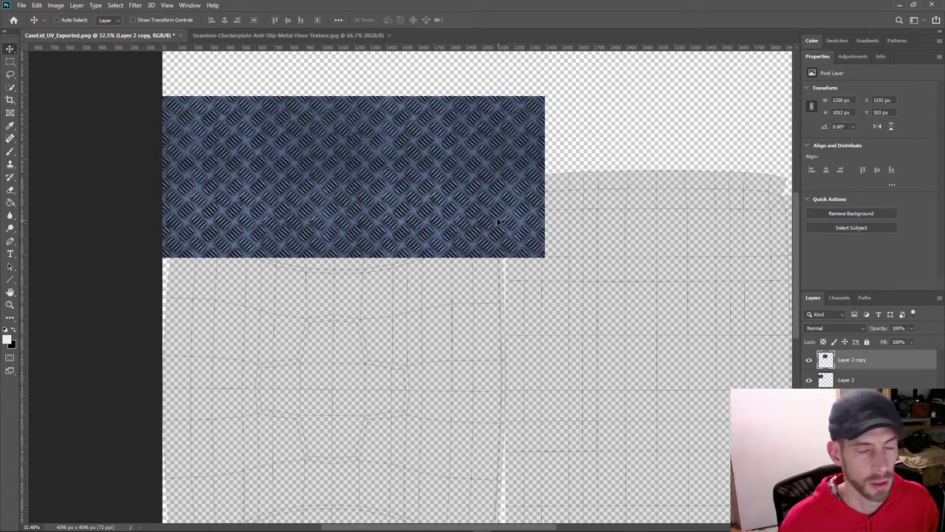
Duplicate the right checkerplate tile directly below itself and nudge the copy up 4 px to close the gap.
{"action": "left_click_drag", "start_coordinate": [449, 227], "coordinate": [453, 371], "text": "alt"}
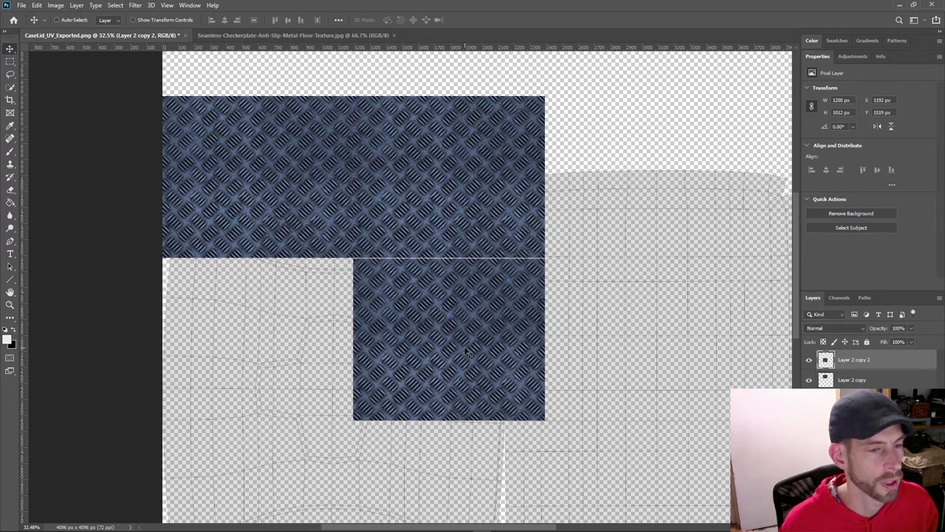
{"action": "key", "text": "Up"}
{"action": "key", "text": "Up"}
{"action": "key", "text": "Up"}
{"action": "key", "text": "Up"}
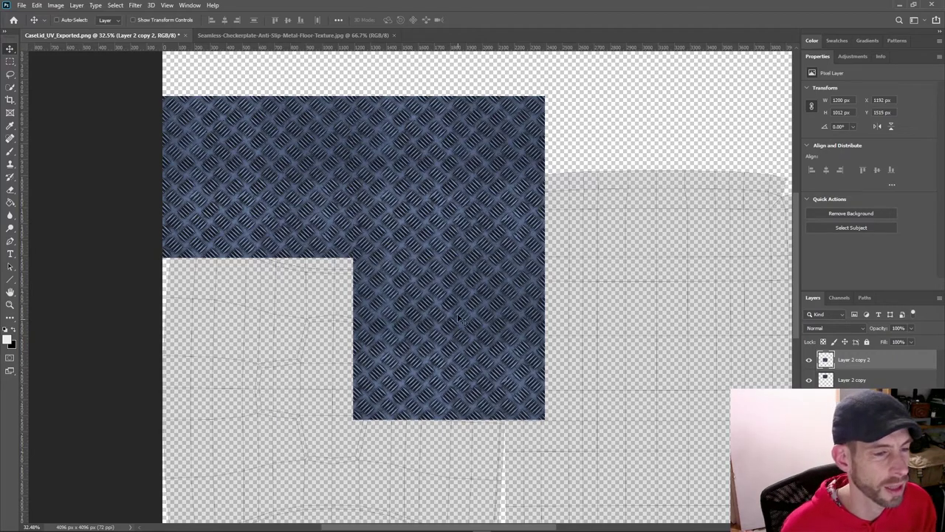
Enable snapping and duplicate the lower-right checkerplate tile to its left, filling the empty lower-left corner of the tiled area.
{"action": "left_click", "coordinate": [165, 6]}
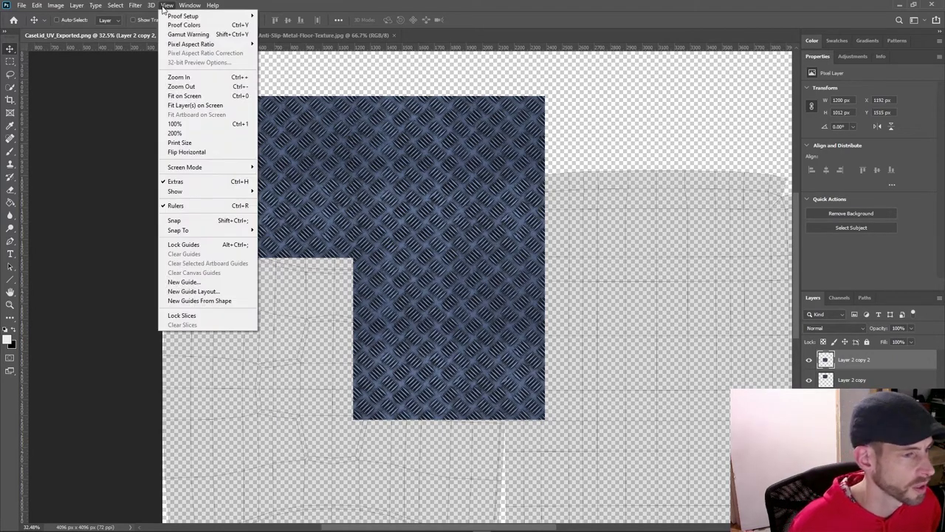
{"action": "left_click", "coordinate": [198, 220]}
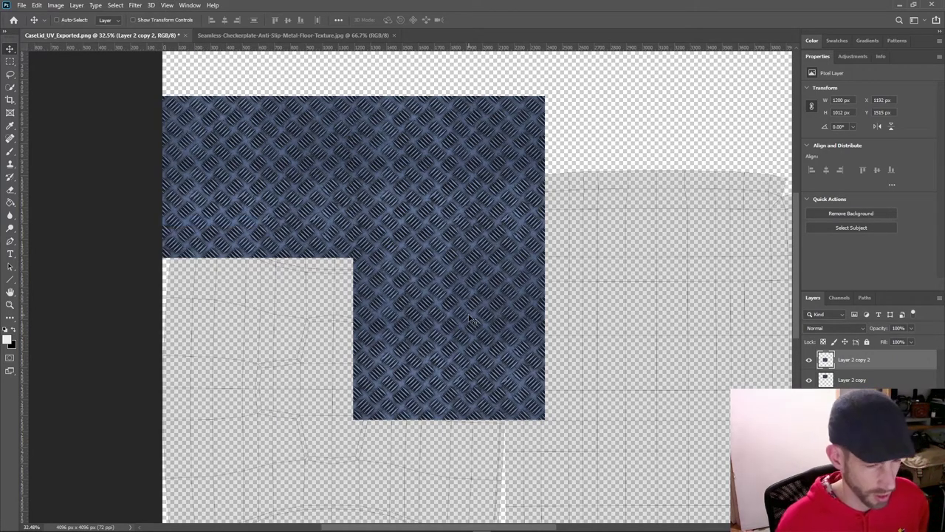
{"action": "left_click_drag", "start_coordinate": [471, 319], "coordinate": [279, 330], "text": "alt"}
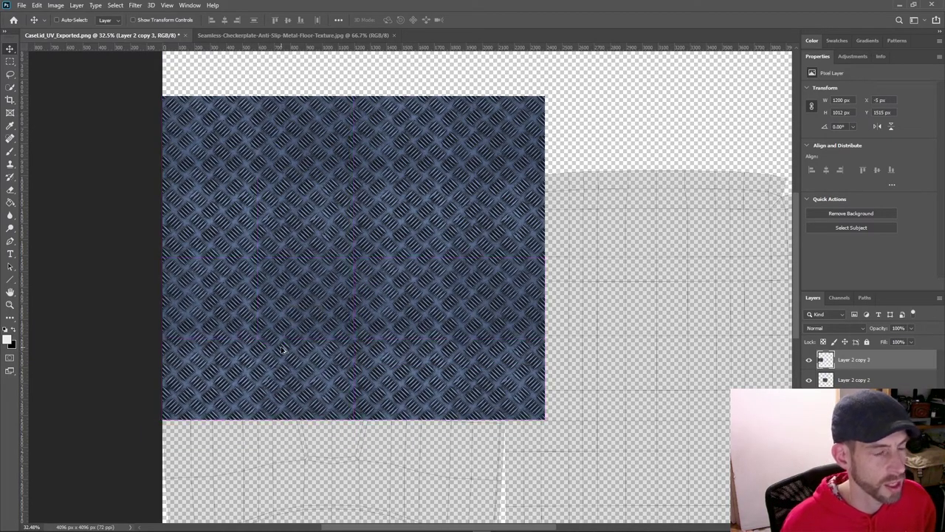
Duplicate the checkerplate tiles down to the canvas's bottom edge and shift the last copy to X 0 px to close the vertical gap.
{"action": "scroll", "coordinate": [288, 348], "scroll_direction": "down", "scroll_amount": 2}
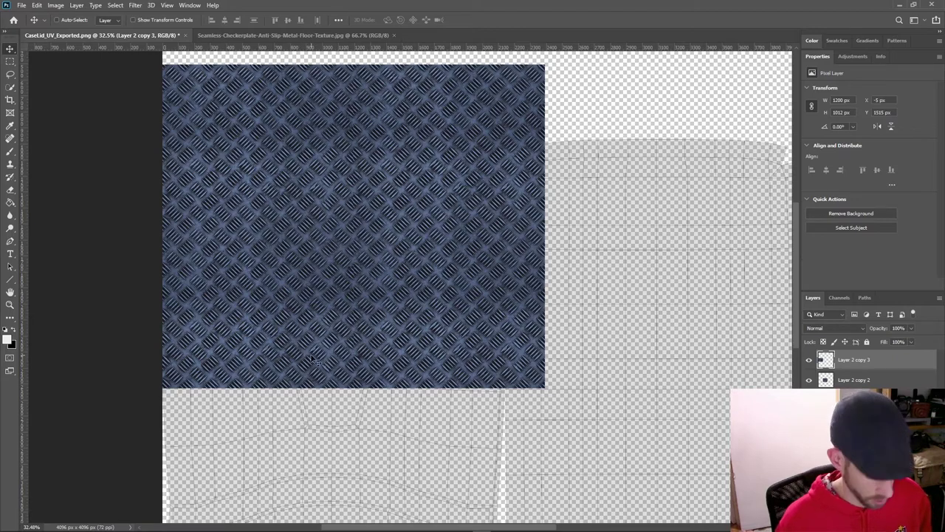
{"action": "scroll", "coordinate": [321, 360], "scroll_direction": "down", "scroll_amount": 2}
{"action": "scroll", "coordinate": [331, 363], "scroll_direction": "right", "scroll_amount": 2}
{"action": "scroll", "coordinate": [329, 363], "scroll_direction": "right", "scroll_amount": 2}
{"action": "scroll", "coordinate": [327, 363], "scroll_direction": "left", "scroll_amount": 2}
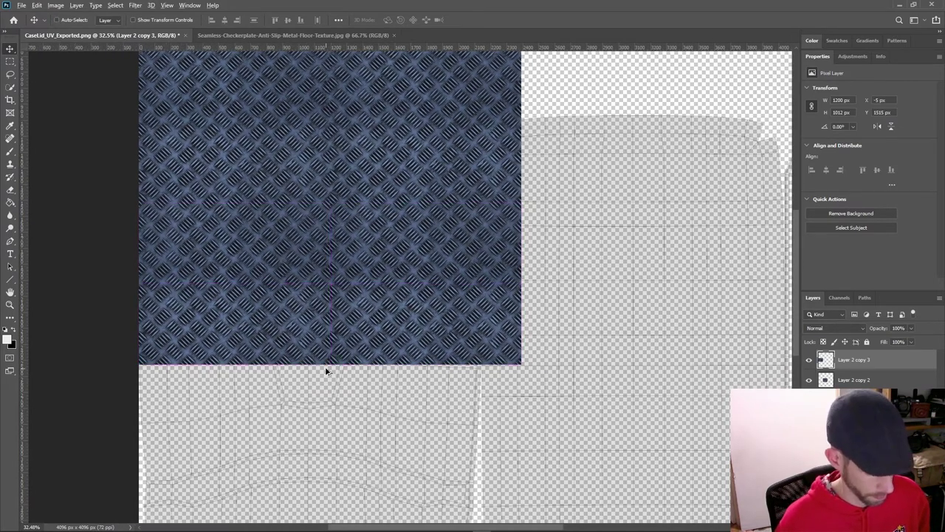
{"action": "key", "text": "ctrl+0"}
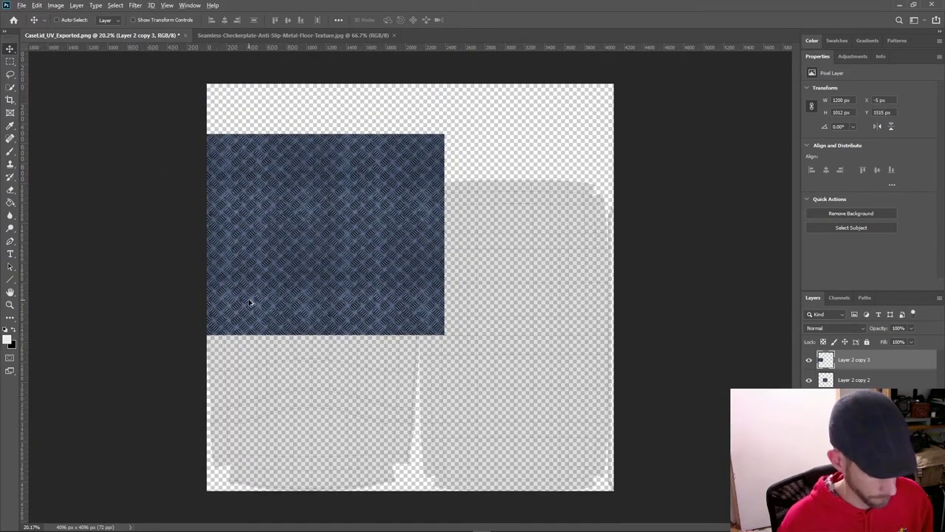
{"action": "left_click_drag", "start_coordinate": [250, 302], "coordinate": [254, 469], "text": "alt"}
{"action": "left_click_drag", "start_coordinate": [337, 461], "coordinate": [353, 468], "text": "alt"}
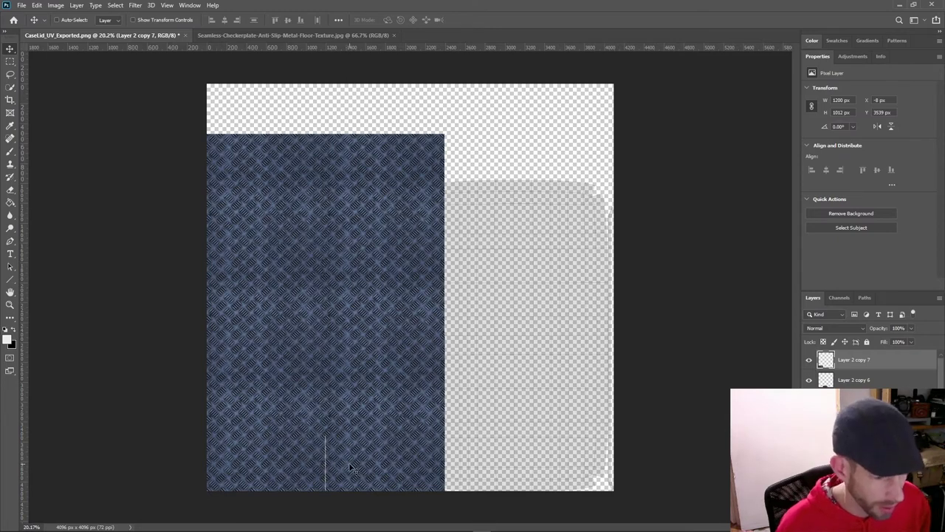
{"action": "left_click_drag", "start_coordinate": [347, 466], "coordinate": [359, 469]}
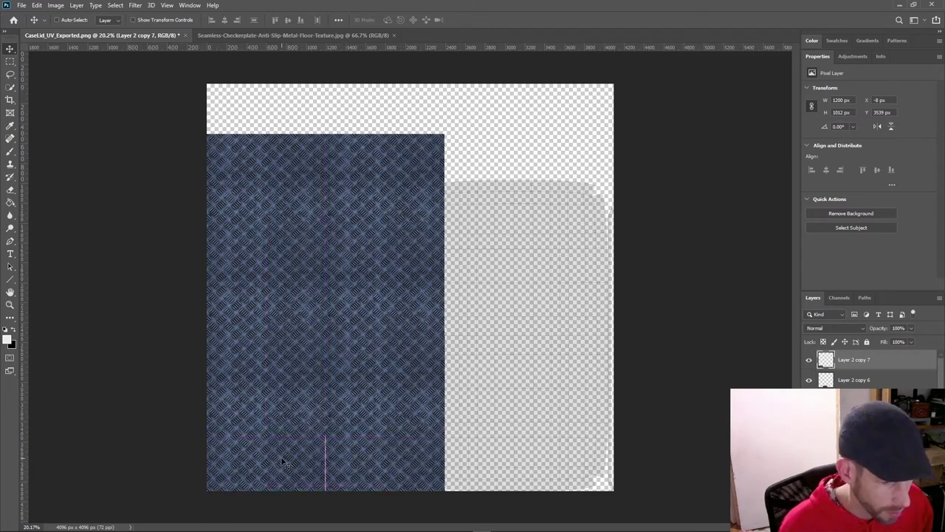
{"action": "left_click_drag", "start_coordinate": [281, 461], "coordinate": [286, 462]}
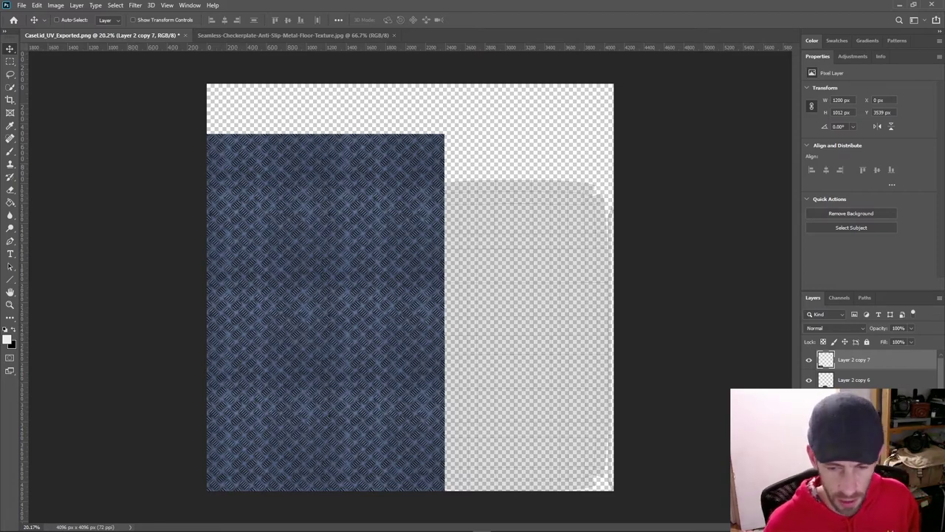
Group all the checkerplate tile layers into a new group named "blue texture".
{"action": "scroll", "coordinate": [871, 369], "scroll_direction": "down", "scroll_amount": 1}
{"action": "left_click", "coordinate": [857, 385], "text": "shift"}
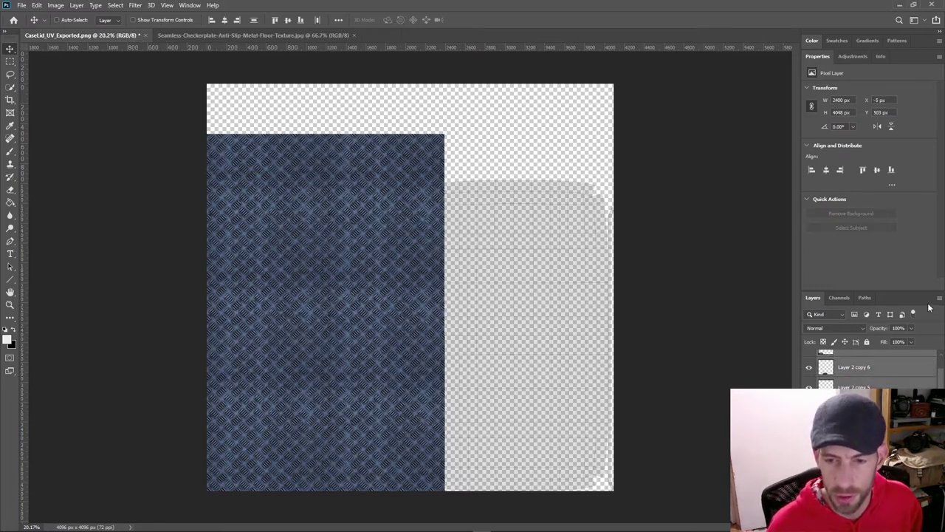
{"action": "left_click", "coordinate": [939, 298]}
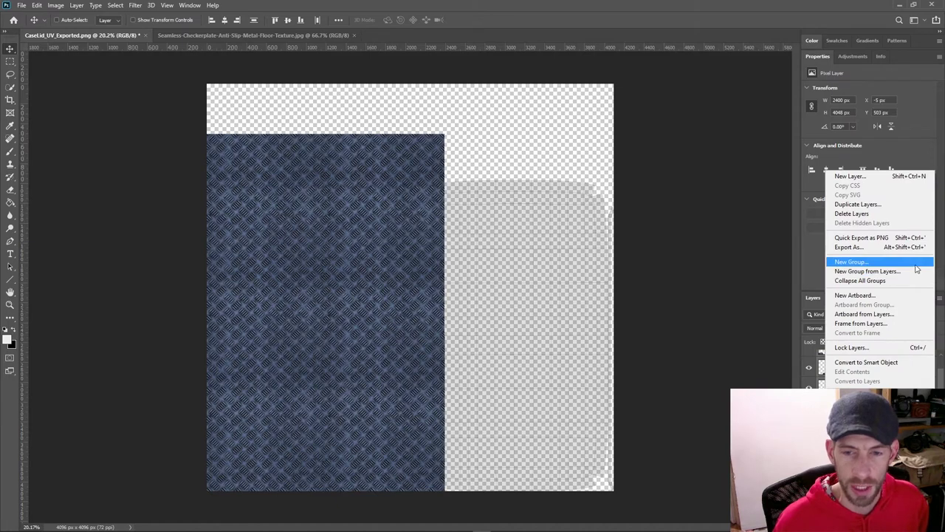
{"action": "left_click", "coordinate": [915, 271]}
{"action": "type", "text": "bl"}
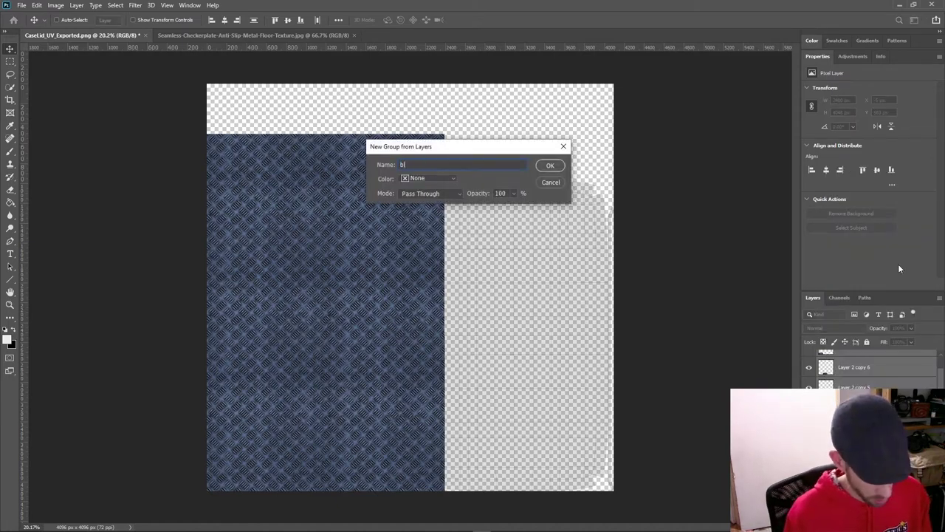
{"action": "type", "text": "e text"}
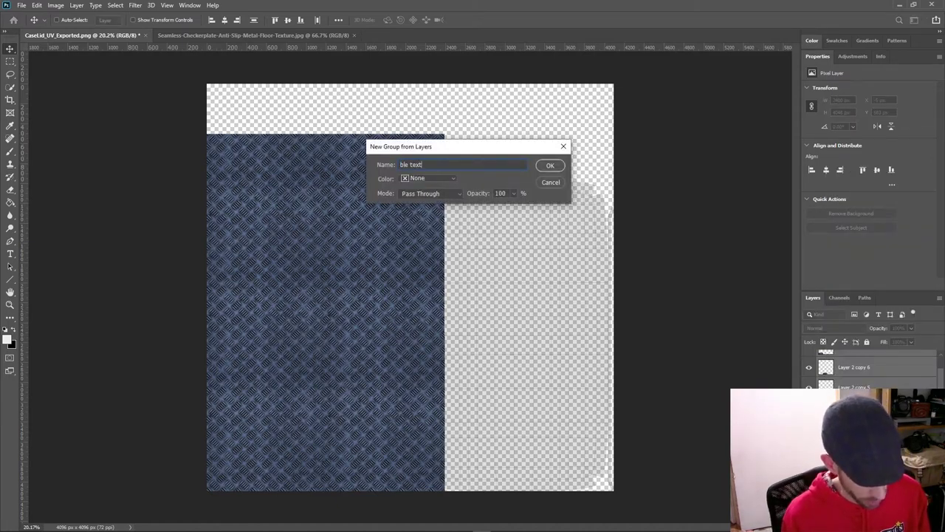
{"action": "type", "text": "ure"}
{"action": "key", "text": "Return"}
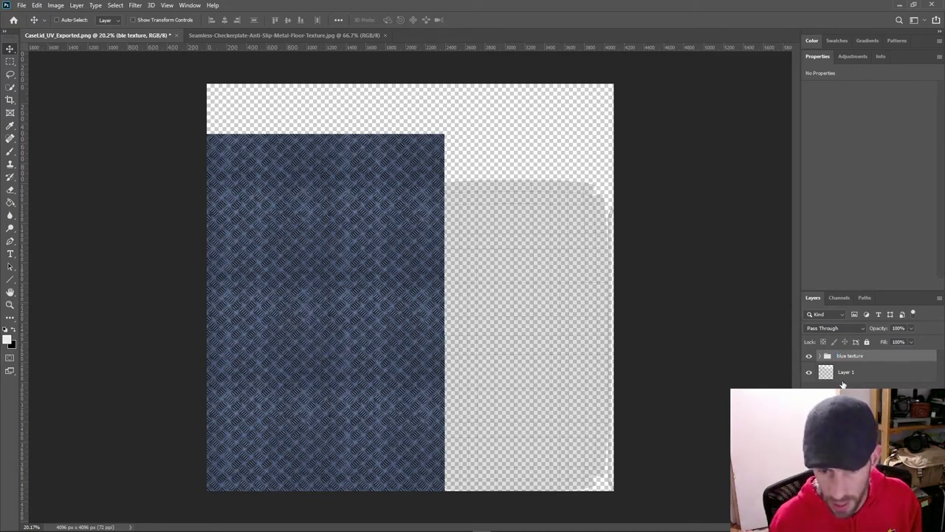
Rename Layer 1 as "UV Layout".
{"action": "double_click", "coordinate": [845, 372]}
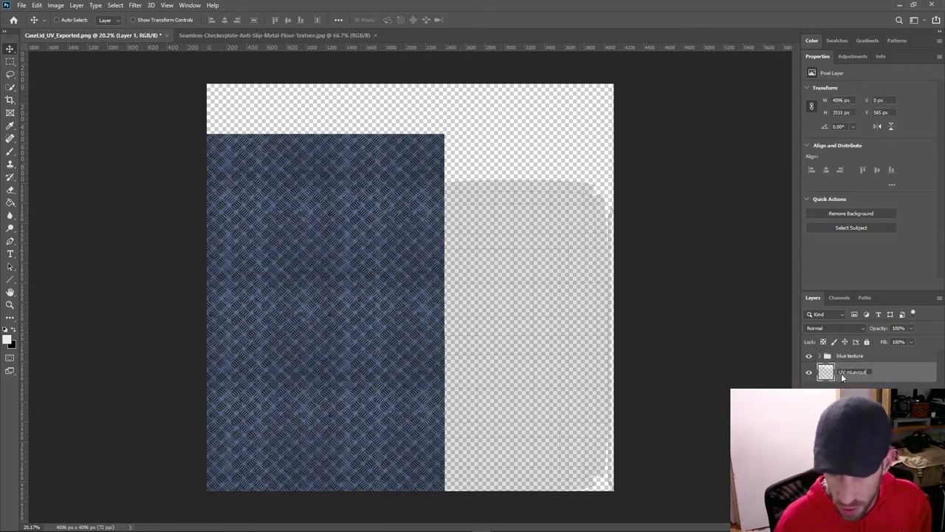
{"action": "type", "text": "UV Layout"}
{"action": "key", "text": "Return"}
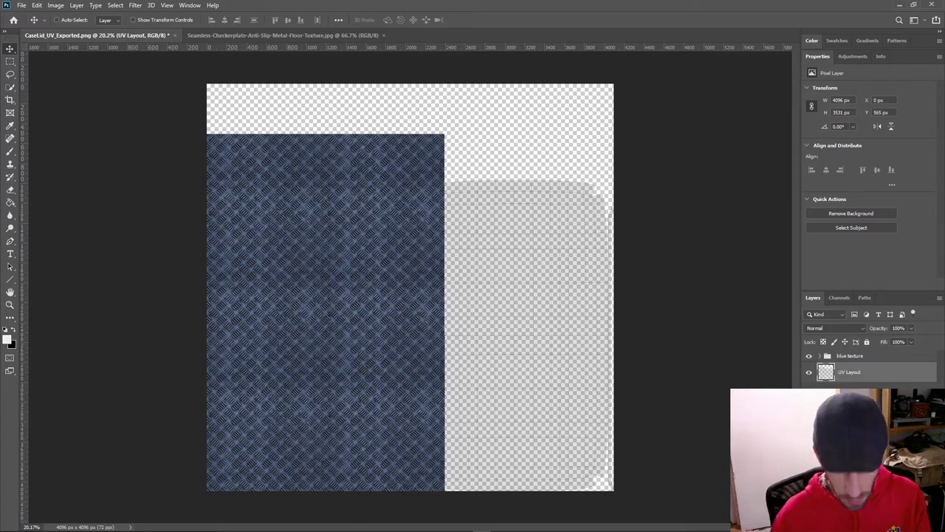
Save the document as a layered TIFF named CaseLid_UV_Layout in the Health Pack folder, accepting the default TIFF options.
{"action": "left_click", "coordinate": [21, 5]}
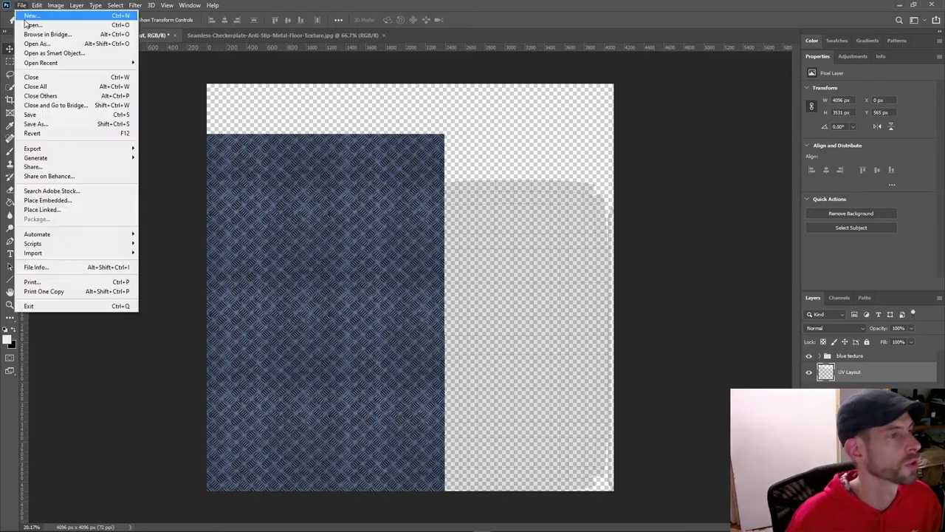
{"action": "left_click", "coordinate": [57, 122]}
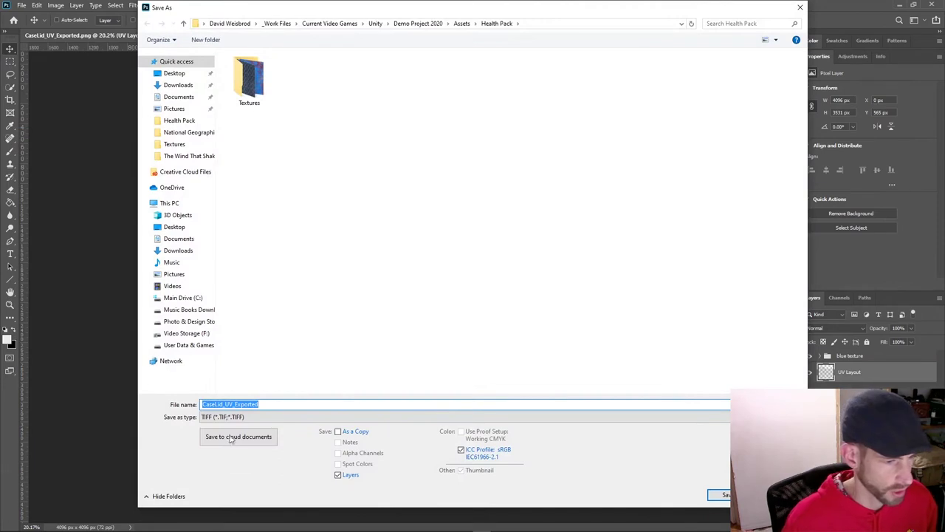
{"action": "left_click", "coordinate": [275, 404]}
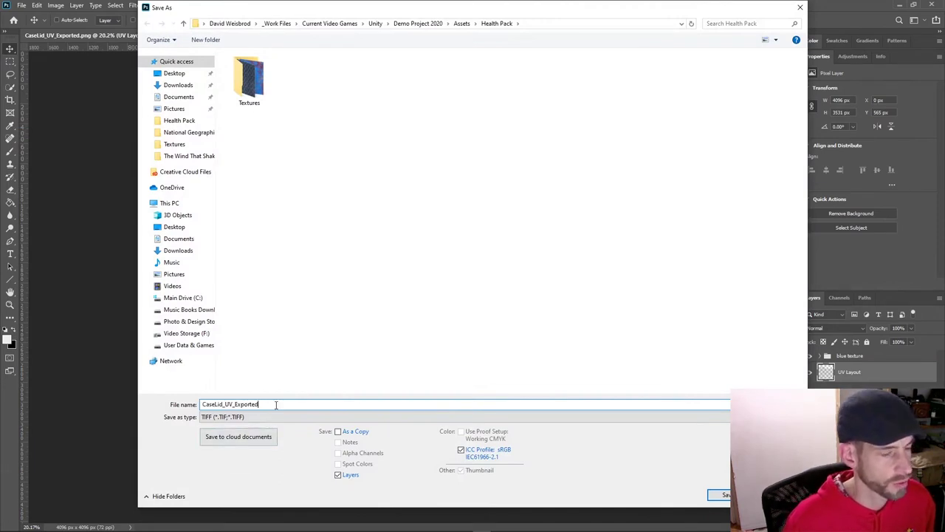
{"action": "key", "text": "BackSpace"}
{"action": "key", "text": "BackSpace"}
{"action": "key", "text": "BackSpace"}
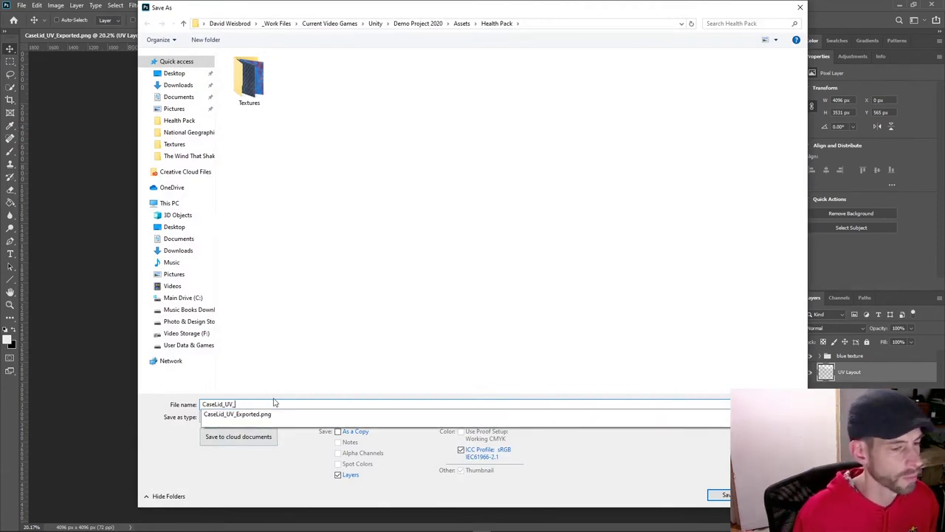
{"action": "type", "text": "Layout"}
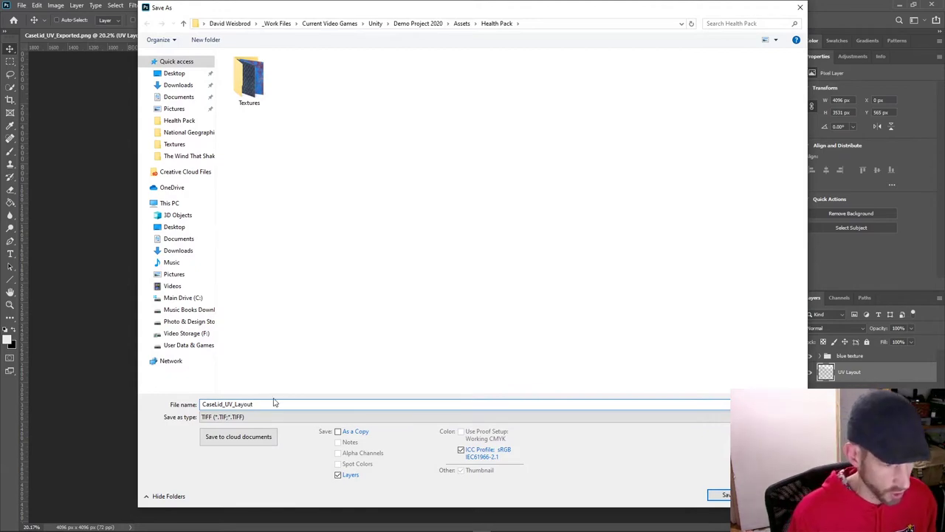
{"action": "left_click", "coordinate": [248, 417]}
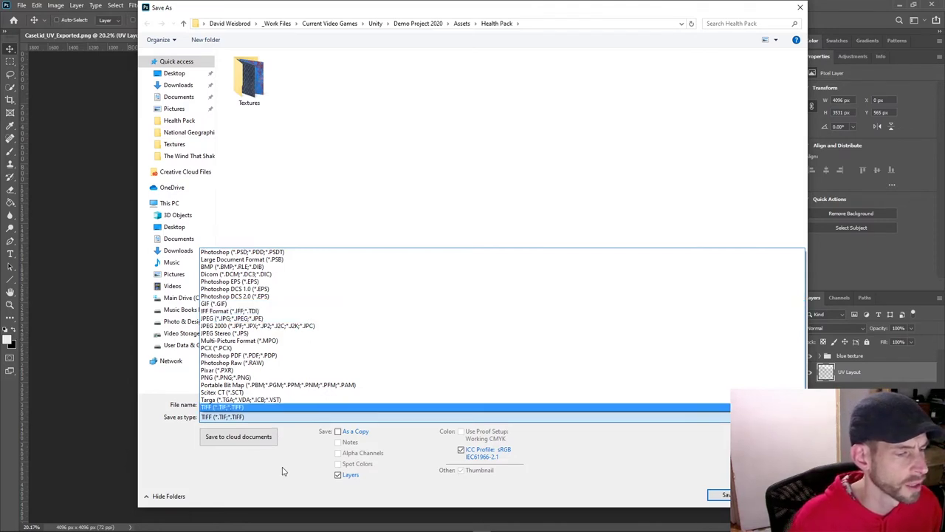
{"action": "left_click", "coordinate": [258, 418]}
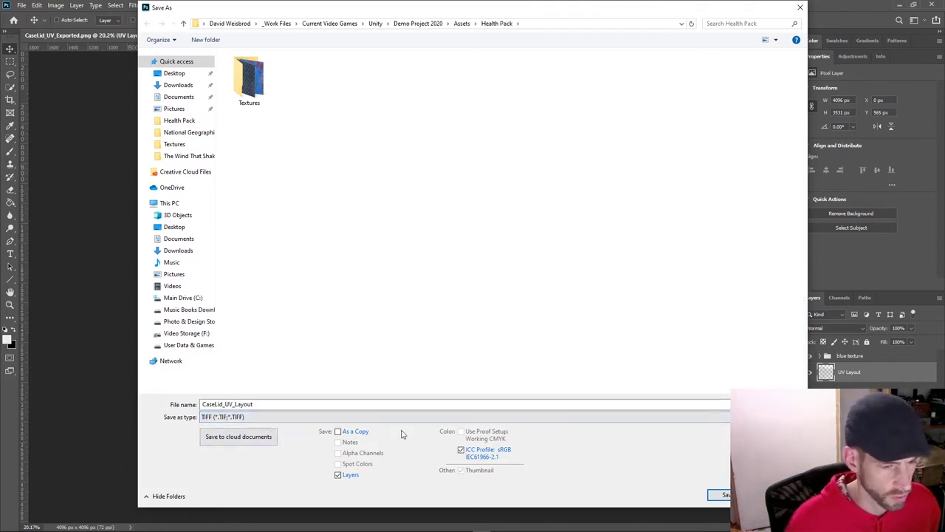
{"action": "left_click", "coordinate": [720, 494]}
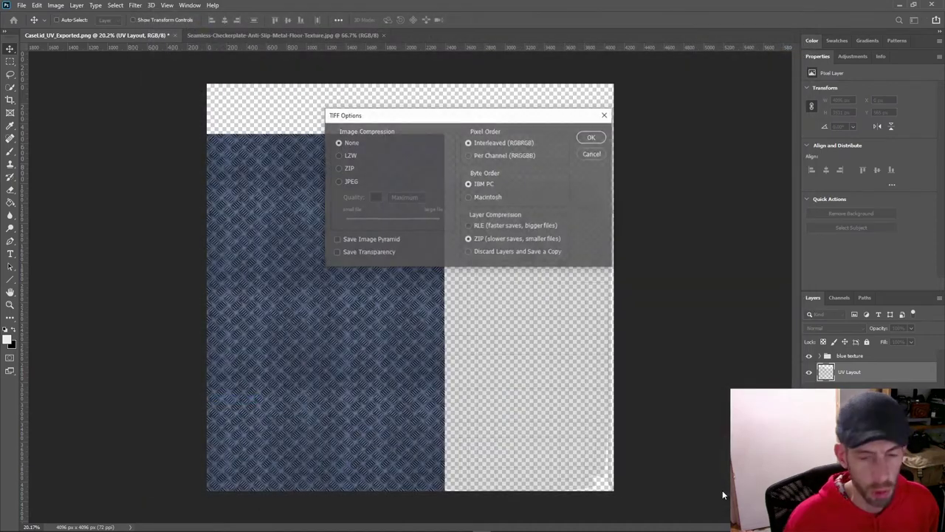
{"action": "left_click", "coordinate": [591, 138]}
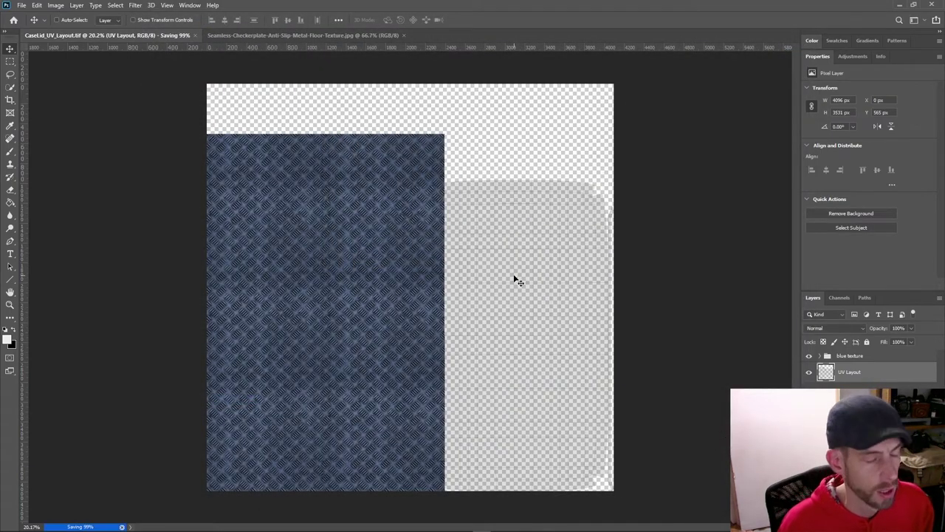
Move the UV Layout layer above the blue texture group and hide the group.
{"action": "left_click_drag", "start_coordinate": [867, 374], "coordinate": [869, 353]}
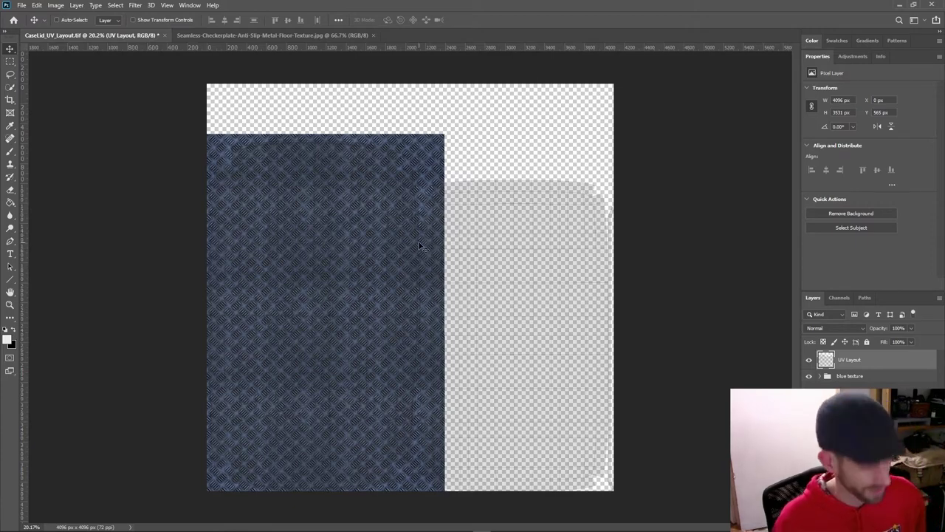
{"action": "left_click", "coordinate": [809, 376]}
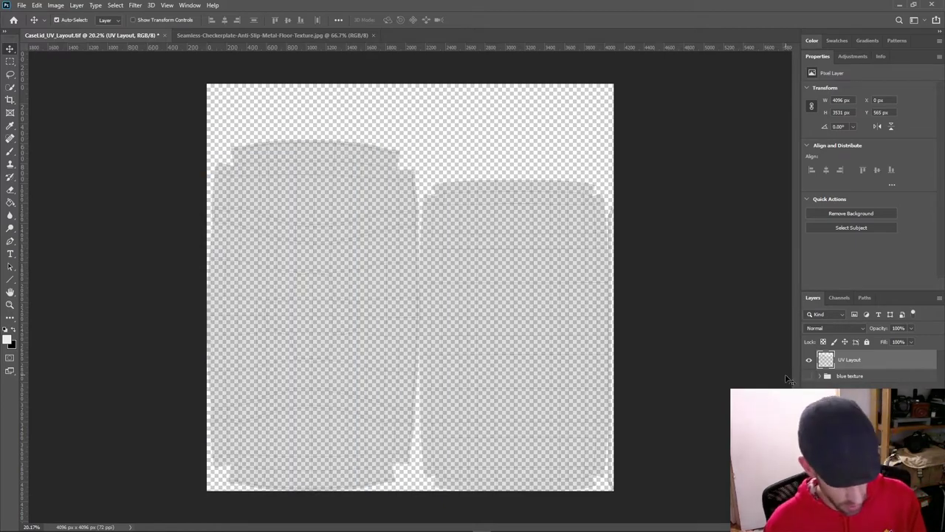
Preview the blue metal images in the Textures folder and open blue_metal.
{"action": "key", "text": "ctrl+o"}
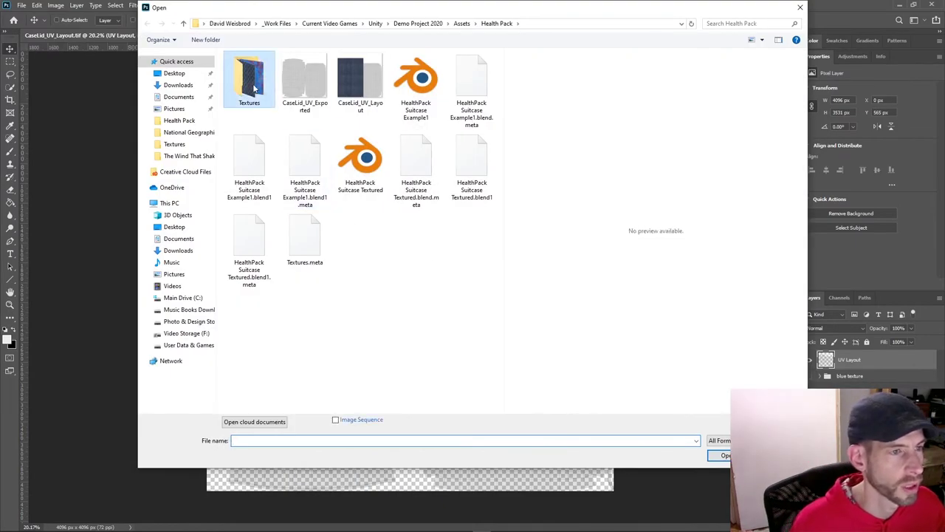
{"action": "double_click", "coordinate": [249, 78]}
{"action": "left_click", "coordinate": [473, 85]}
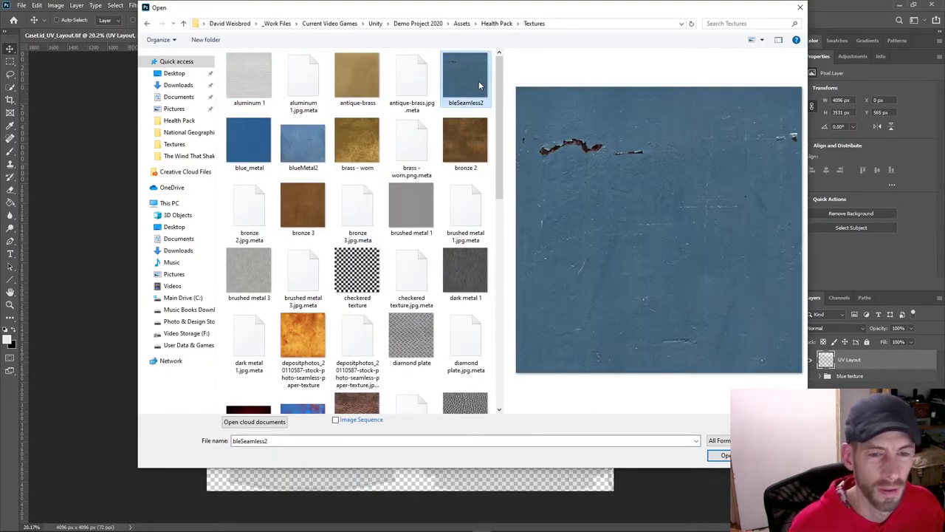
{"action": "left_click", "coordinate": [296, 140]}
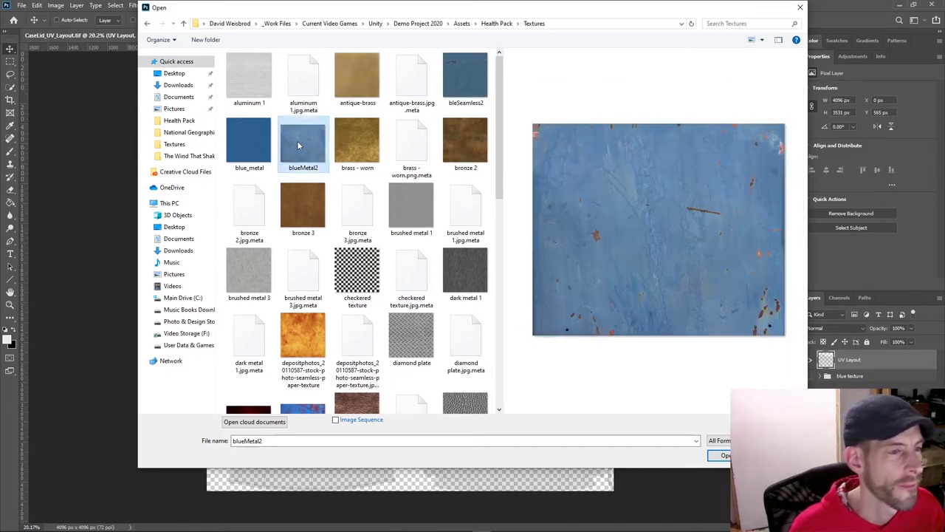
{"action": "left_click", "coordinate": [249, 145]}
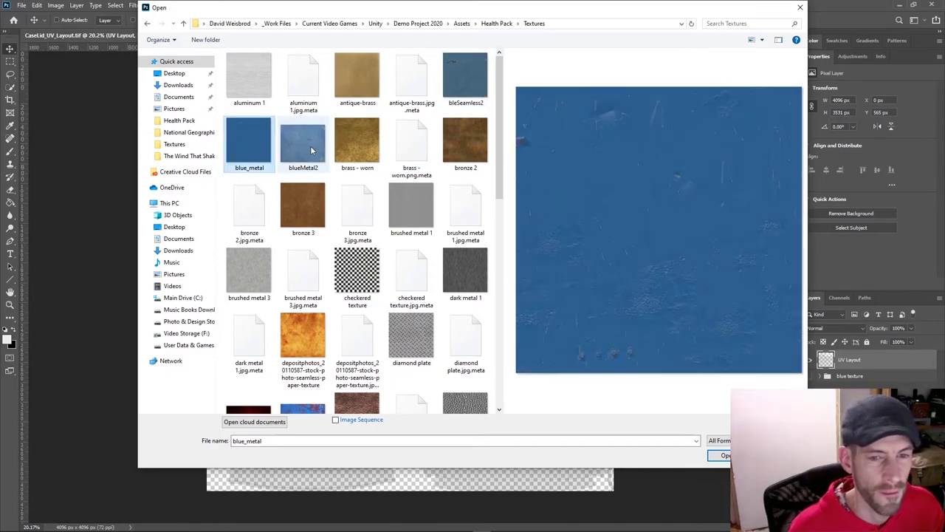
{"action": "double_click", "coordinate": [263, 146]}
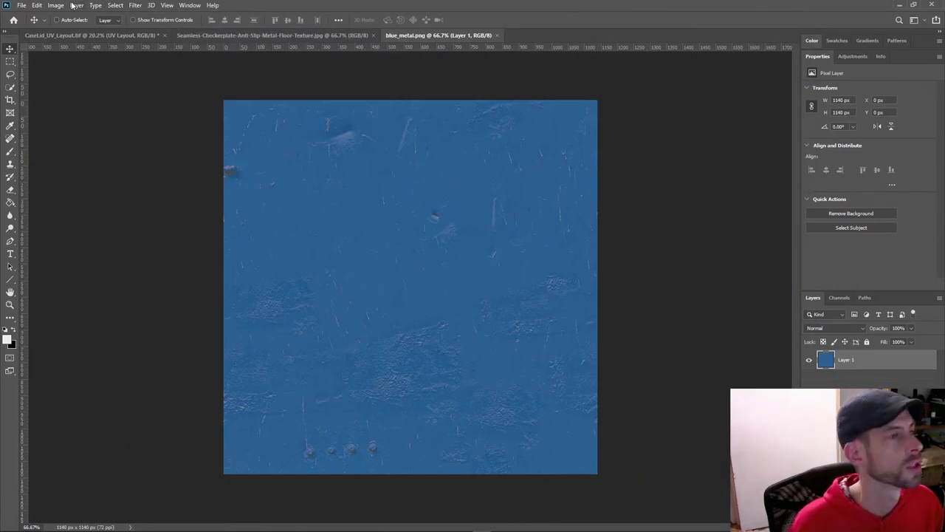
Copy the entire blue_metal image and paste it into the CaseLid_UV_Layout document.
{"action": "left_click", "coordinate": [37, 5]}
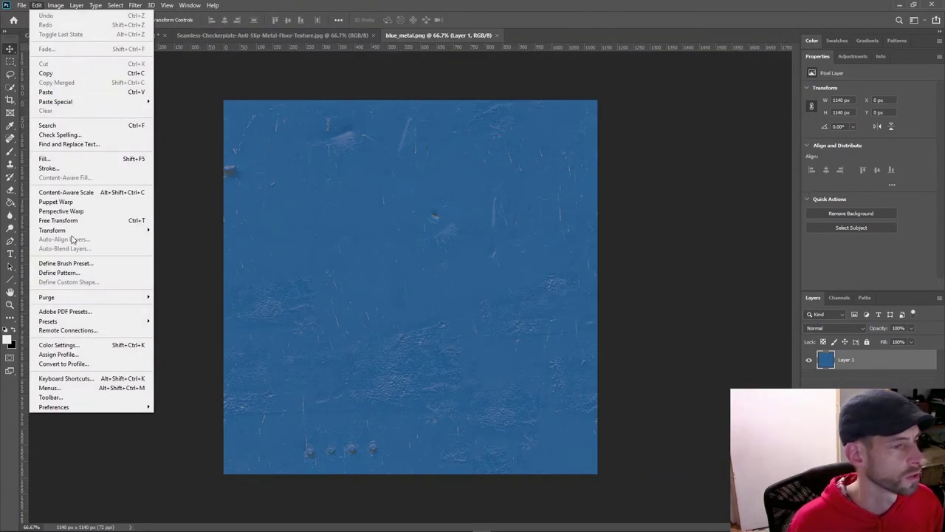
{"action": "mouse_move", "coordinate": [74, 230]}
{"action": "key", "text": "Escape"}
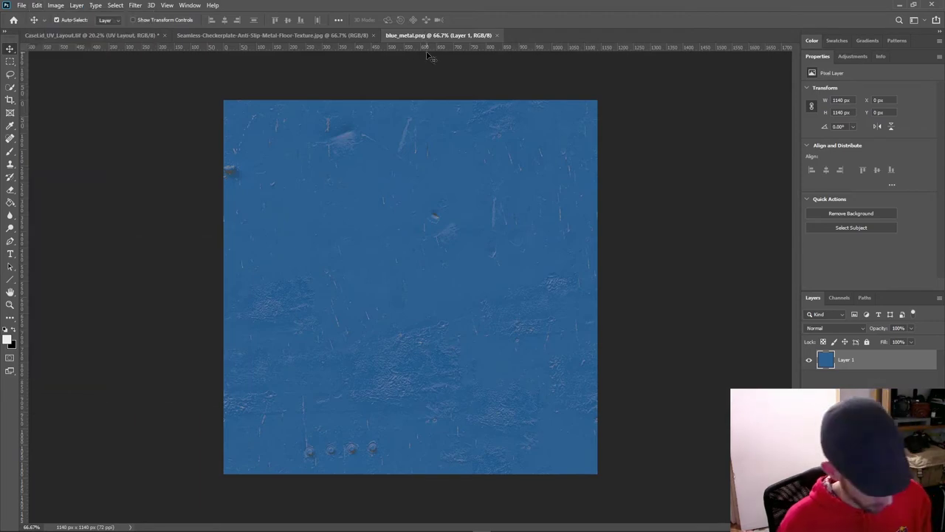
{"action": "key", "text": "ctrl+a"}
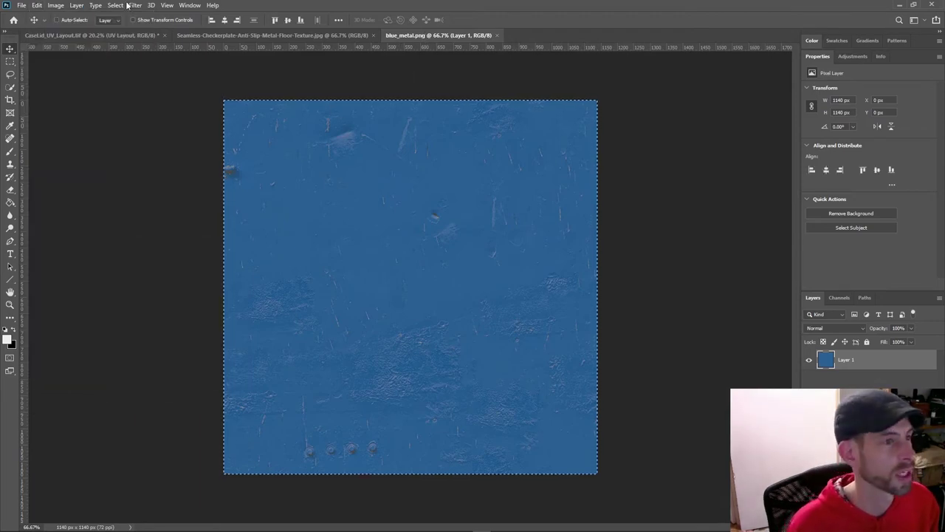
{"action": "left_click", "coordinate": [63, 35]}
{"action": "key", "text": "ctrl+v"}
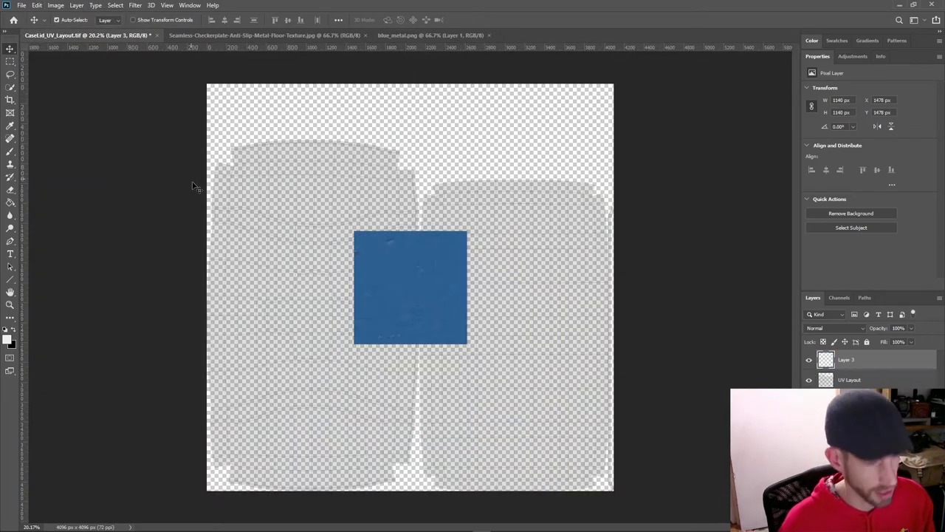
Tile the blue metal square edge to edge in two columns and four rows, covering the larger lid island with the wavy seams.
{"action": "left_click_drag", "start_coordinate": [402, 303], "coordinate": [247, 334]}
{"action": "left_click_drag", "start_coordinate": [345, 342], "coordinate": [373, 528], "text": "alt"}
{"action": "left_click", "coordinate": [373, 524]}
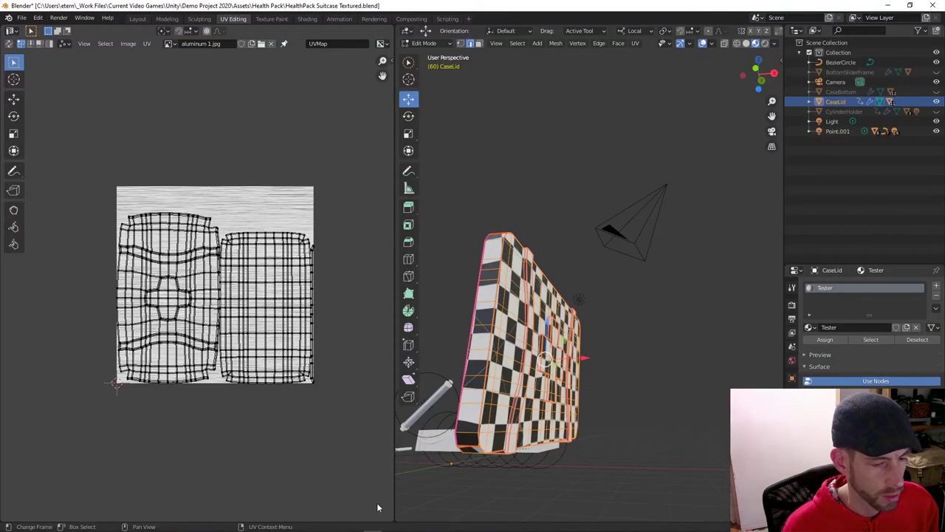
{"action": "key", "text": "alt+Tab"}
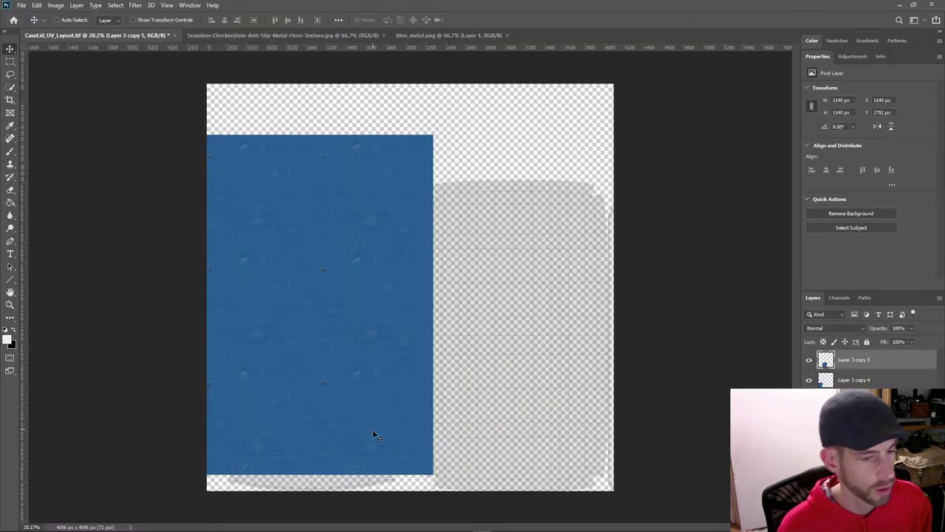
{"action": "left_click", "coordinate": [808, 360]}
{"action": "left_click", "coordinate": [808, 359]}
{"action": "left_click_drag", "start_coordinate": [346, 413], "coordinate": [242, 483], "text": "alt"}
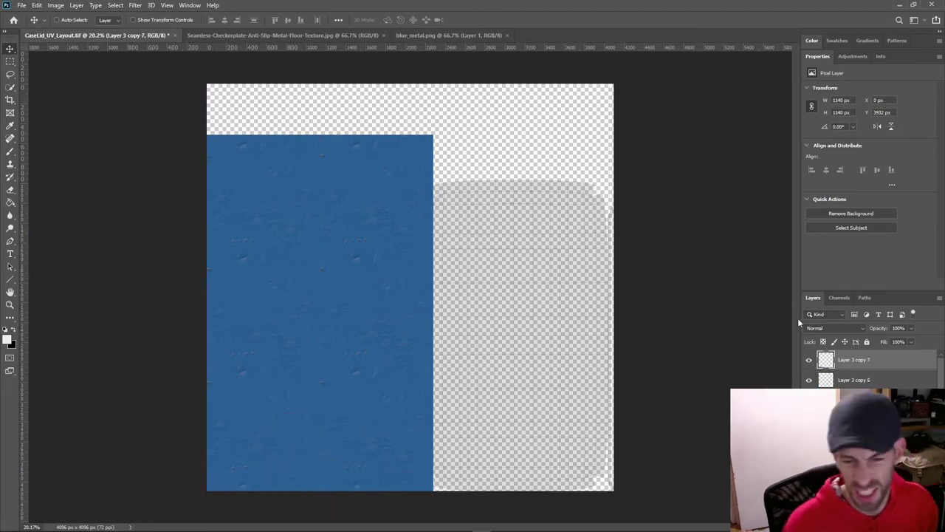
Group Layer 3 and all its copies into a new group named "blue texture".
{"action": "scroll", "coordinate": [872, 366], "scroll_direction": "down", "scroll_amount": 1}
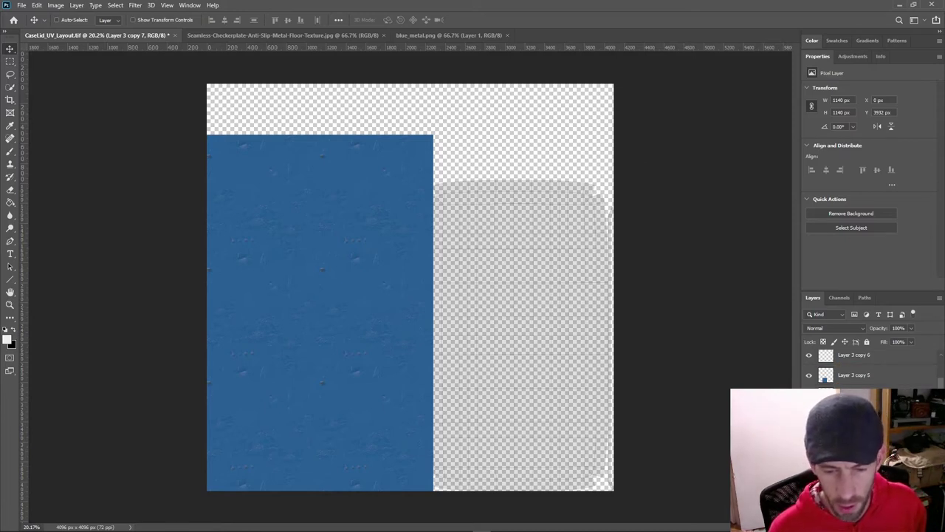
{"action": "scroll", "coordinate": [871, 365], "scroll_direction": "up", "scroll_amount": 1}
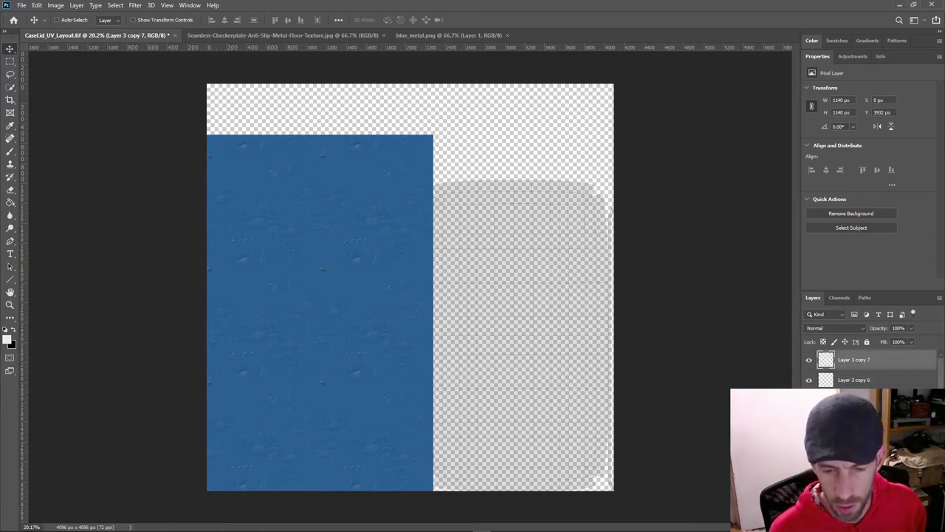
{"action": "scroll", "coordinate": [855, 374], "scroll_direction": "down", "scroll_amount": 1}
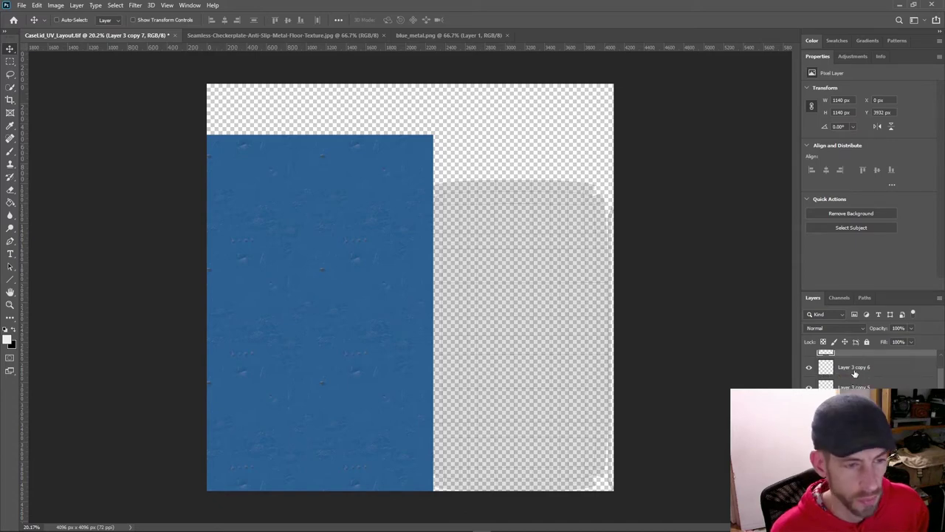
{"action": "left_click", "coordinate": [859, 367]}
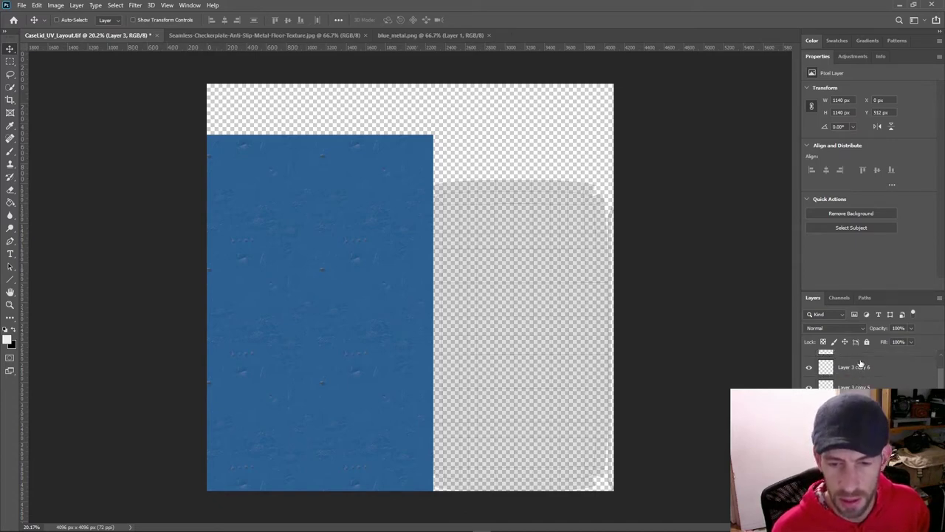
{"action": "scroll", "coordinate": [860, 363], "scroll_direction": "up", "scroll_amount": 1}
{"action": "left_click", "coordinate": [860, 359], "text": "ctrl"}
{"action": "left_click", "coordinate": [939, 298]}
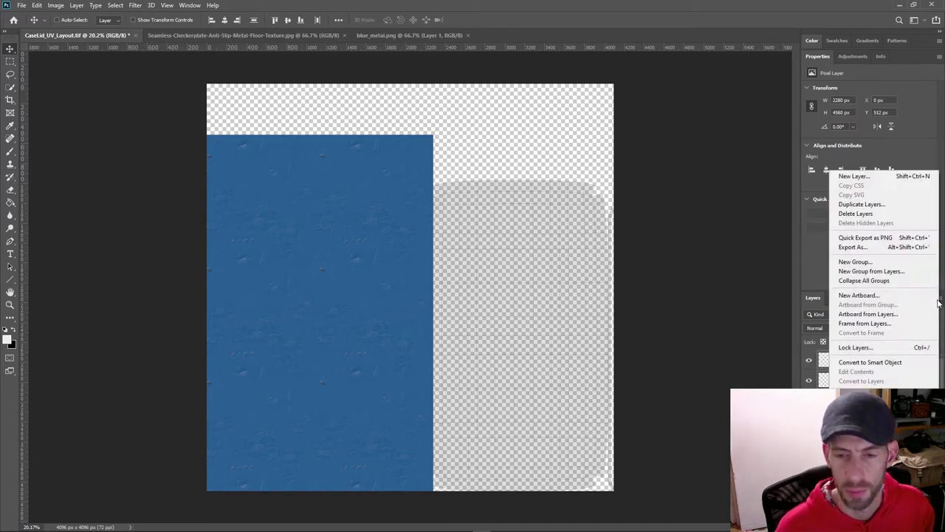
{"action": "left_click", "coordinate": [883, 271]}
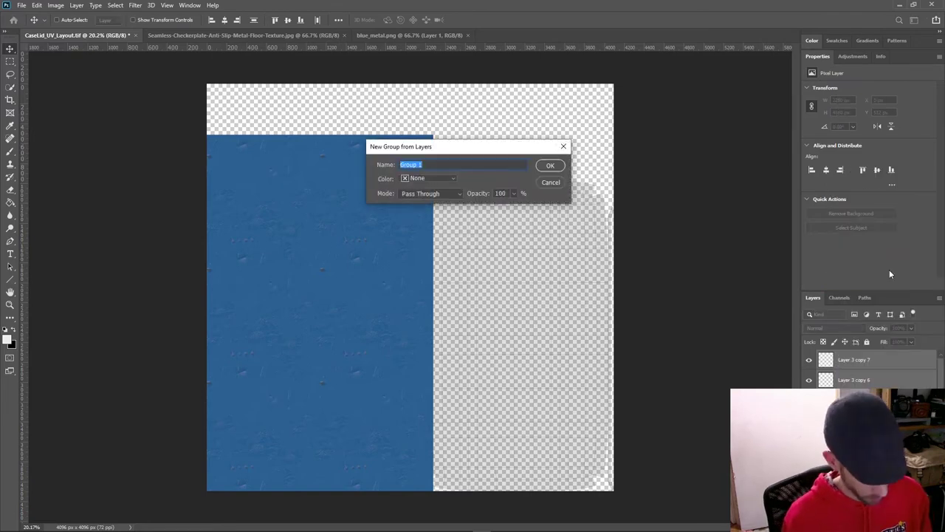
{"action": "key", "text": "BackSpace"}
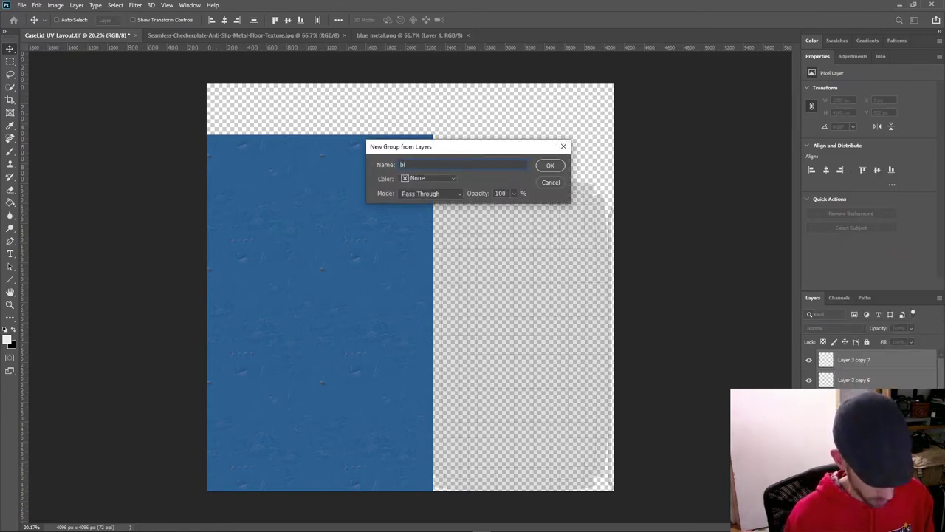
{"action": "type", "text": "blue texture"}
{"action": "key", "text": "Return"}
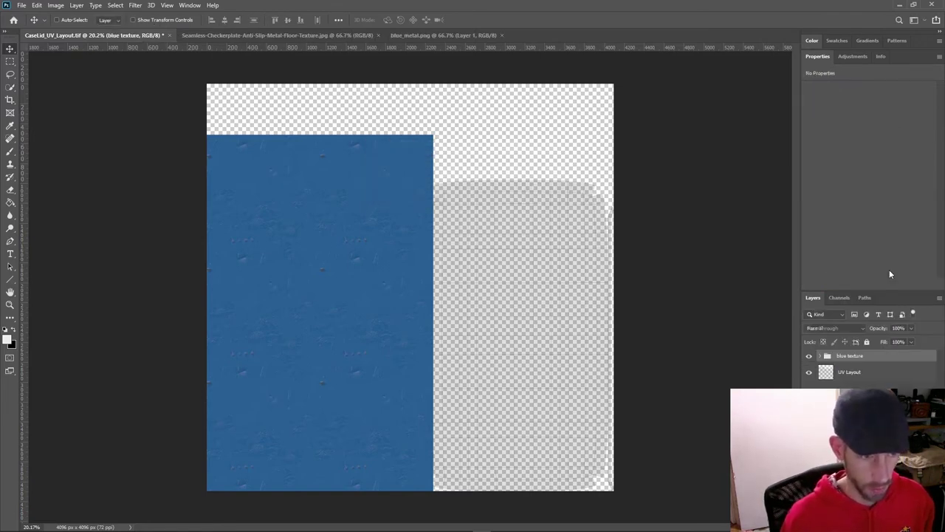
Move the UV Layout layer above the blue texture group so the wireframe overlays the metal.
{"action": "mouse_move", "coordinate": [861, 361]}
{"action": "left_mouse_down"}
{"action": "mouse_move", "coordinate": [859, 343]}
{"action": "mouse_move", "coordinate": [857, 357]}
{"action": "left_mouse_up"}
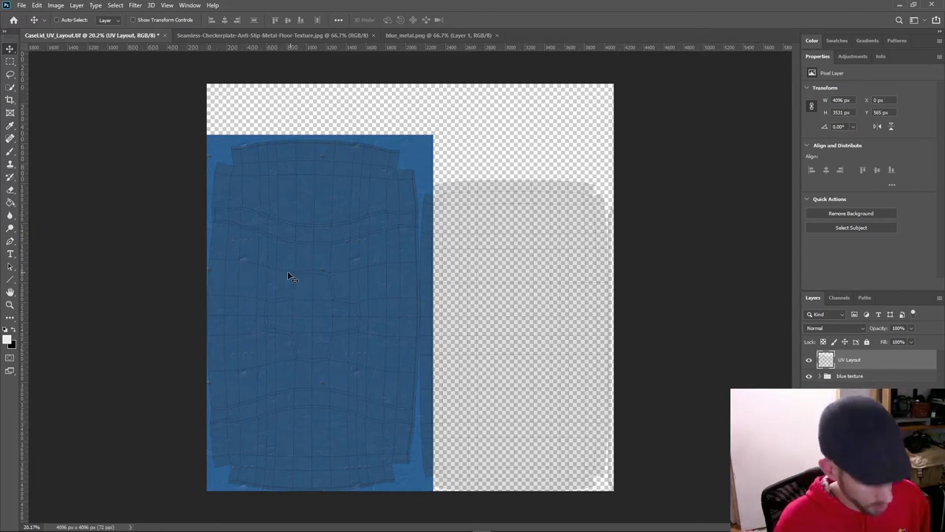
{"action": "key", "text": "alt+Tab"}
{"action": "left_click", "coordinate": [254, 216]}
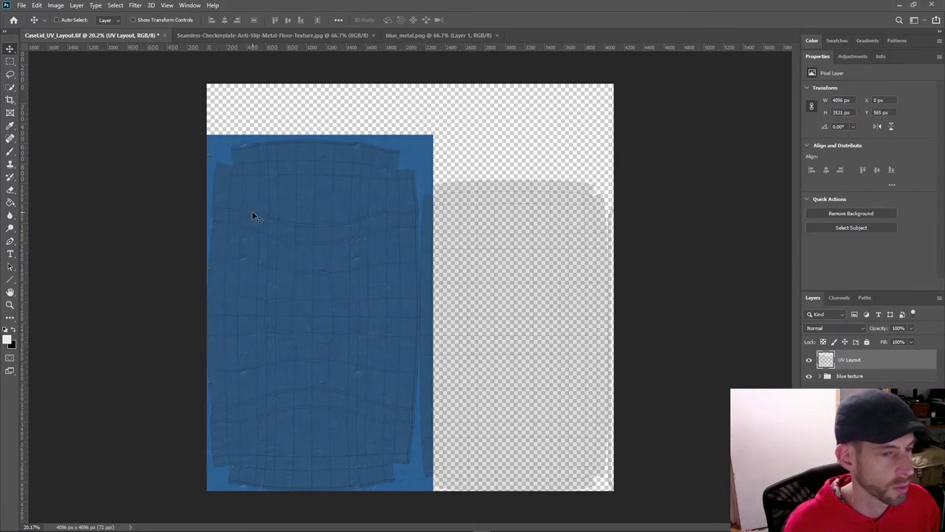
Find and open the oldPaint-Red image from the Textures folder.
{"action": "key", "text": "ctrl+o"}
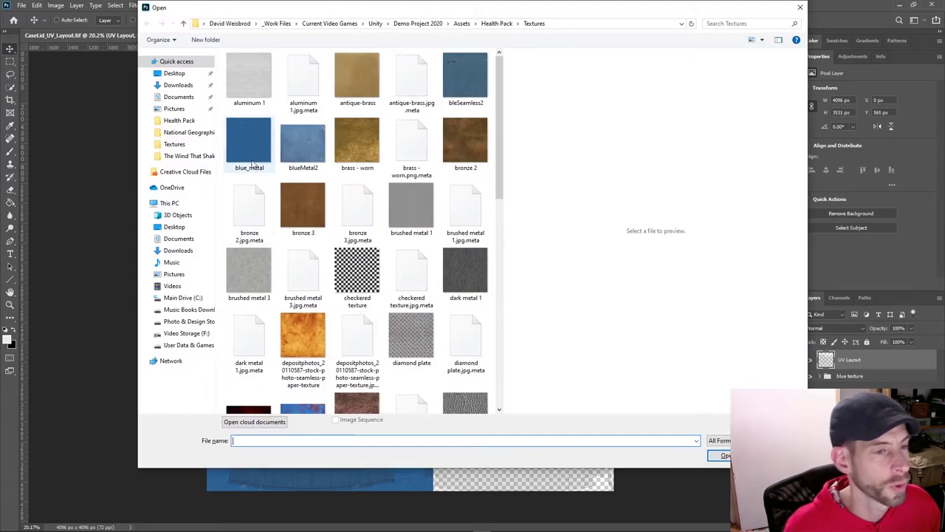
{"action": "scroll", "coordinate": [372, 207], "scroll_direction": "down", "scroll_amount": 10}
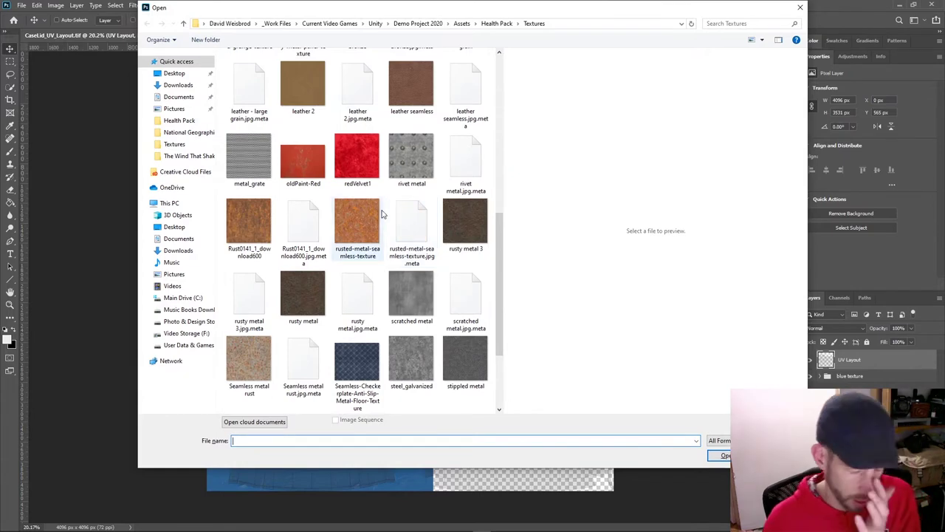
{"action": "left_click", "coordinate": [305, 166]}
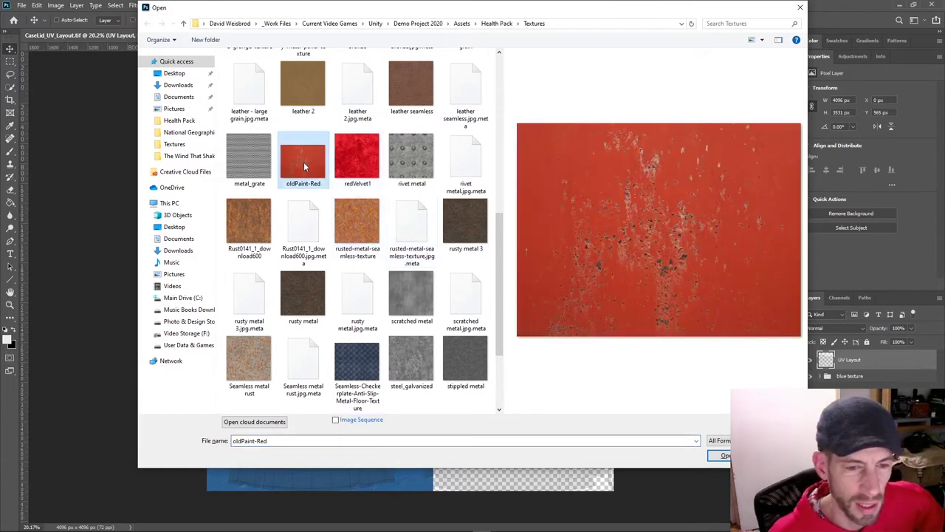
{"action": "double_click", "coordinate": [299, 163]}
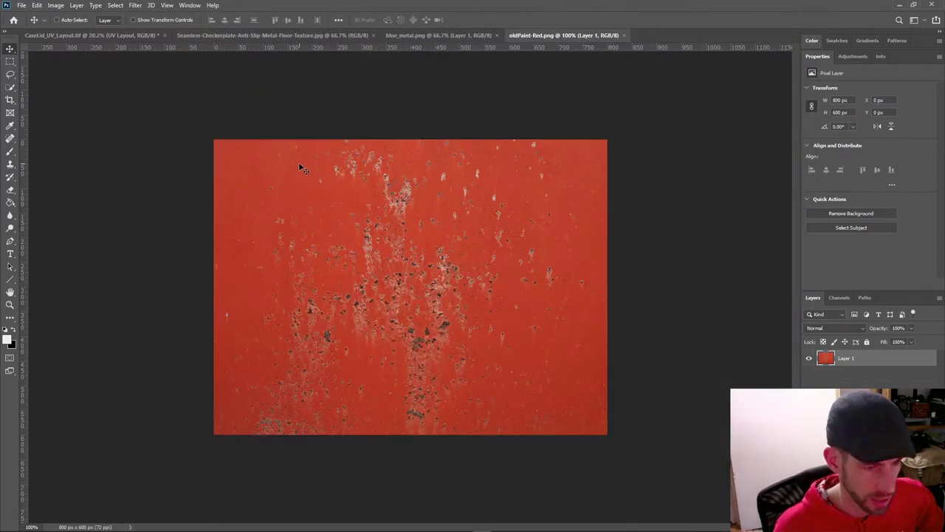
Copy the entire red paint image into CaseLid_UV_Layout and place it over the middle of the blue-covered island.
{"action": "key", "text": "ctrl+a"}
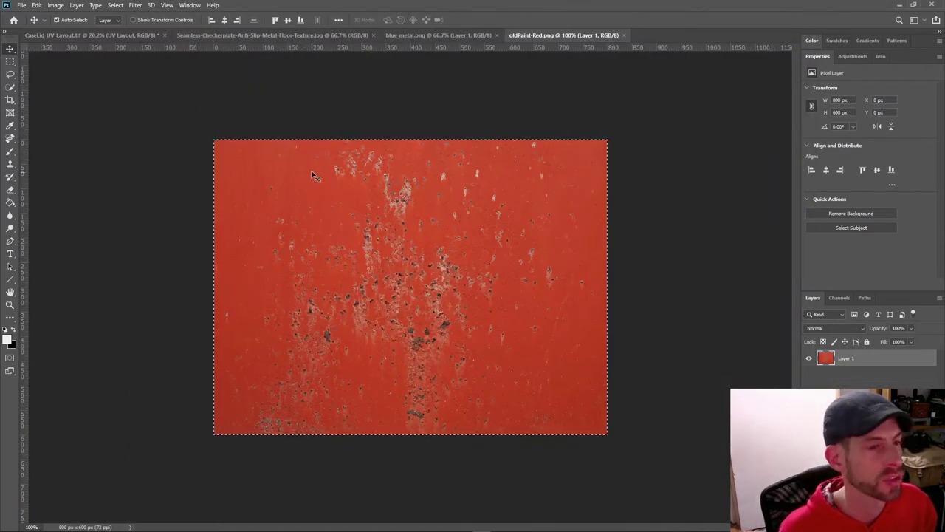
{"action": "left_click", "coordinate": [122, 36]}
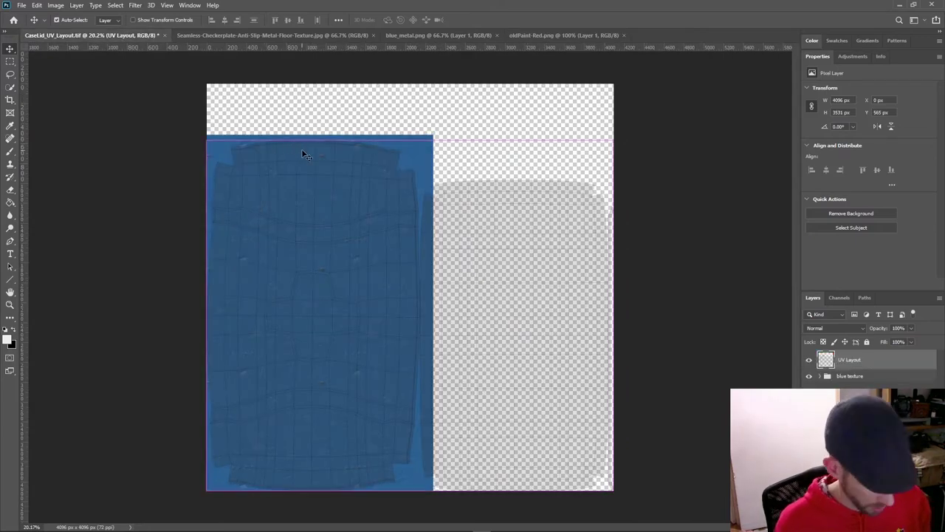
{"action": "key", "text": "ctrl+v"}
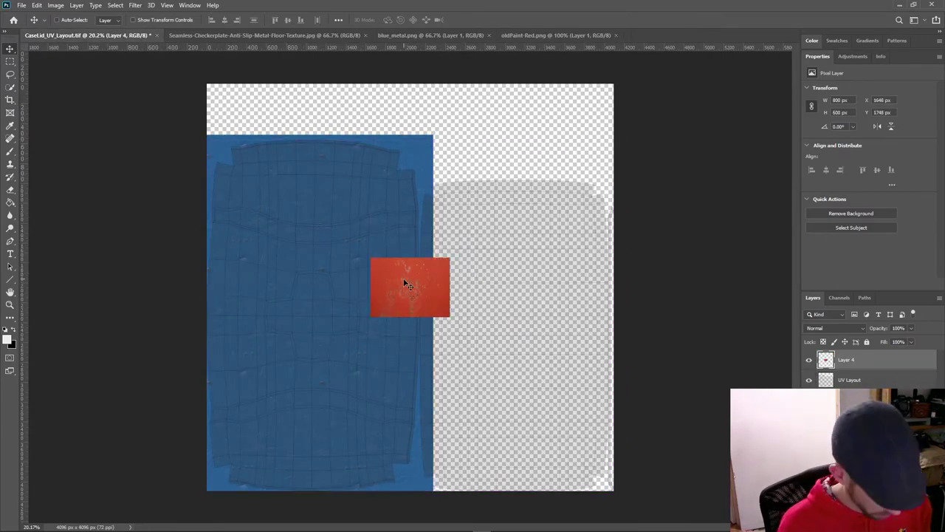
{"action": "left_click_drag", "start_coordinate": [379, 293], "coordinate": [289, 297]}
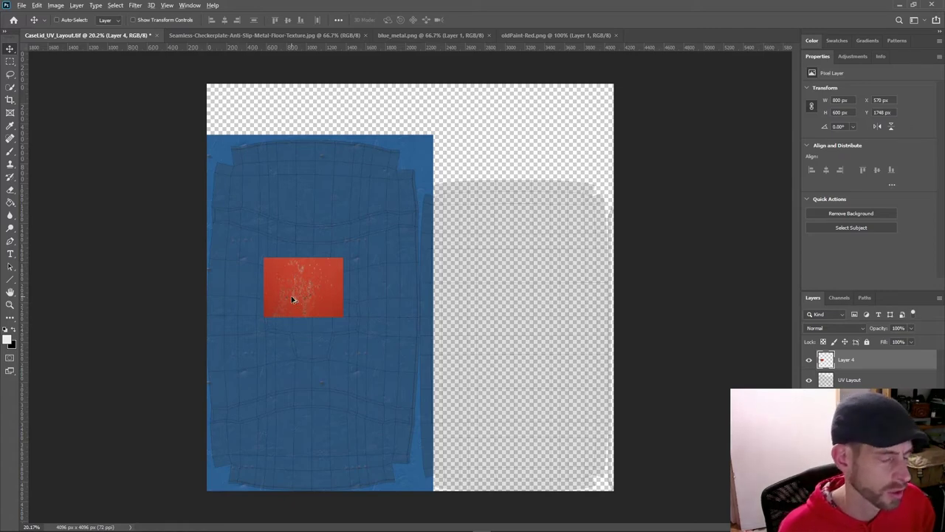
Try tiling the red paint patch in a two-by-two block and undo the copies.
{"action": "left_click_drag", "start_coordinate": [292, 299], "coordinate": [393, 316], "text": "alt"}
{"action": "left_click_drag", "start_coordinate": [370, 301], "coordinate": [278, 360], "text": "alt"}
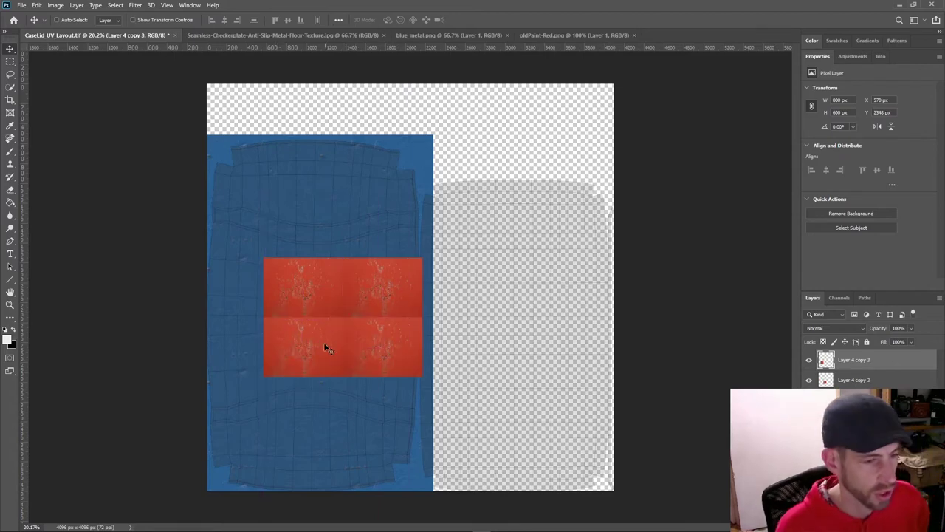
{"action": "key", "text": "ctrl+z"}
{"action": "key", "text": "ctrl+z"}
{"action": "key", "text": "ctrl+z"}
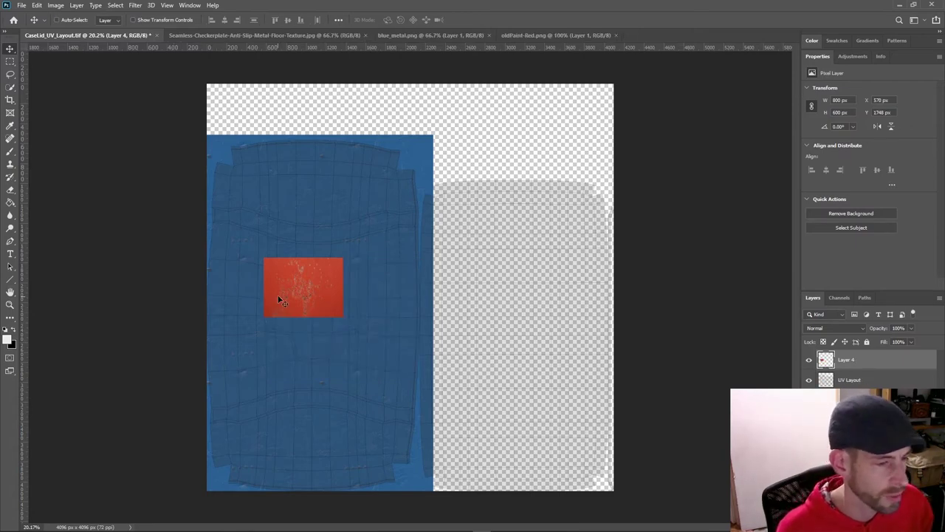
Move the red paint patch onto the central cross-shaped panel of the lid island, at about X 684, Y 2031 px.
{"action": "left_click_drag", "start_coordinate": [279, 299], "coordinate": [310, 320]}
{"action": "scroll", "coordinate": [297, 367], "scroll_direction": "up", "scroll_amount": 3, "text": "alt"}
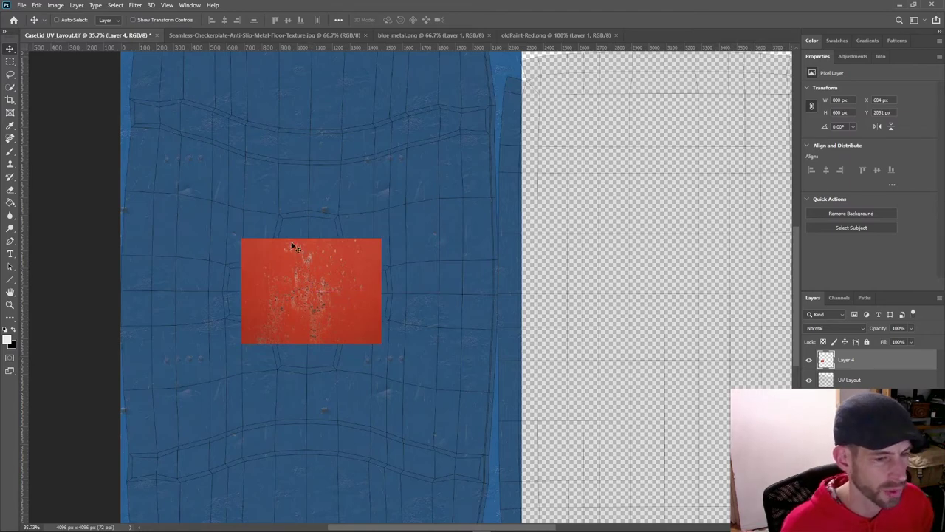
Try rotating the whole canvas 90° counter-clockwise and undo the rotation.
{"action": "left_click", "coordinate": [41, 4]}
{"action": "mouse_move", "coordinate": [56, 5]}
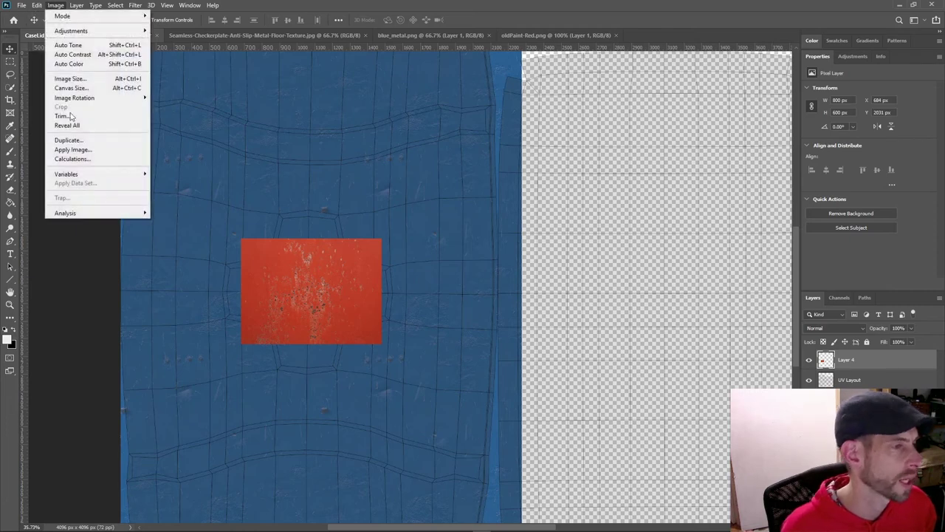
{"action": "mouse_move", "coordinate": [81, 102]}
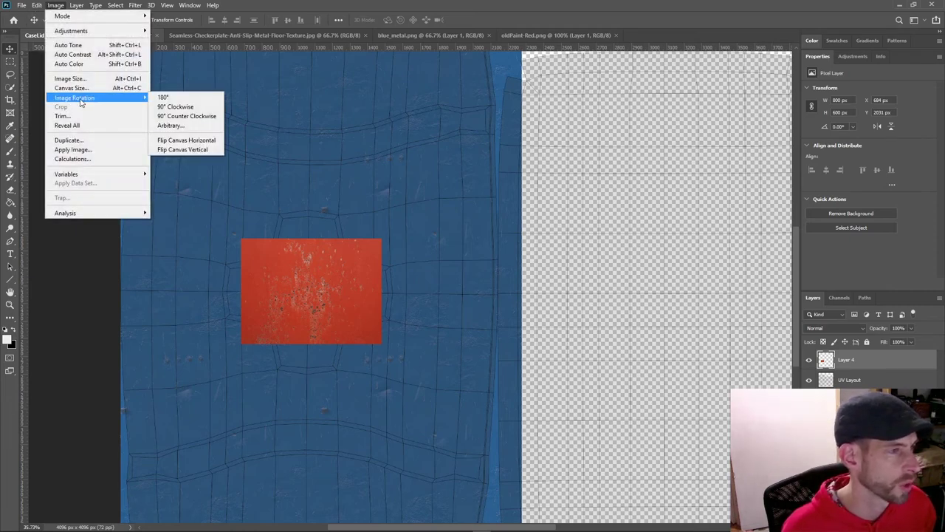
{"action": "left_click", "coordinate": [177, 116]}
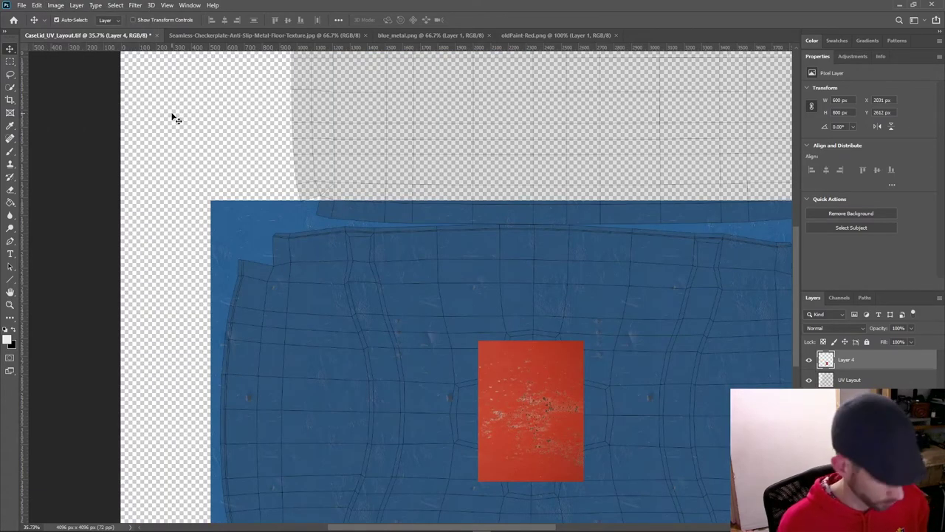
{"action": "key", "text": "ctrl+z"}
Rotate only the red paint layer by -90° so it stands upright over the central panel, and apply the transform.
{"action": "left_click", "coordinate": [36, 6]}
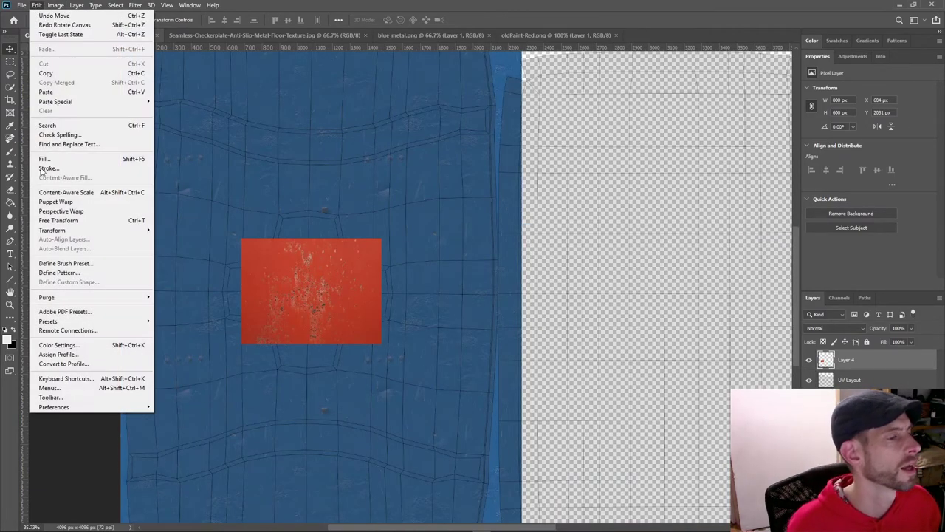
{"action": "mouse_move", "coordinate": [52, 230]}
{"action": "left_click", "coordinate": [185, 255]}
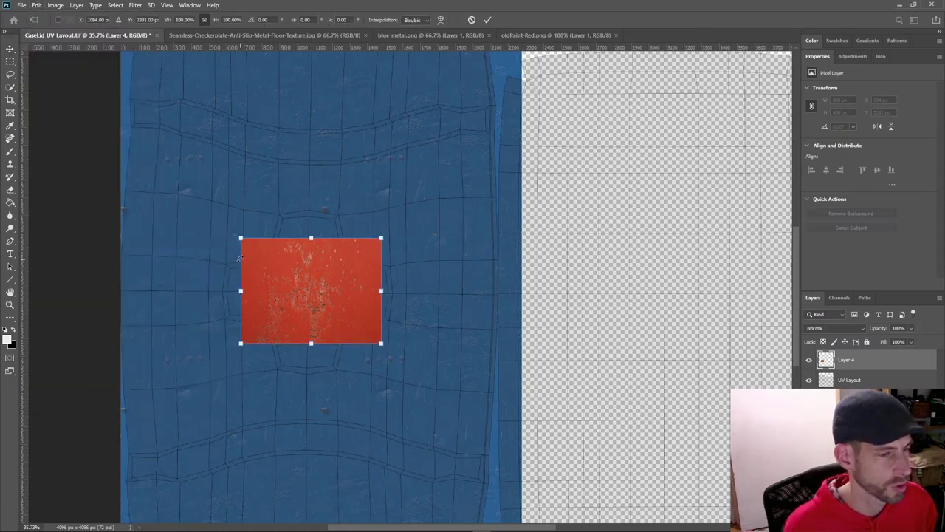
{"action": "left_click_drag", "start_coordinate": [240, 237], "coordinate": [241, 381]}
{"action": "left_click_drag", "start_coordinate": [308, 338], "coordinate": [308, 339]}
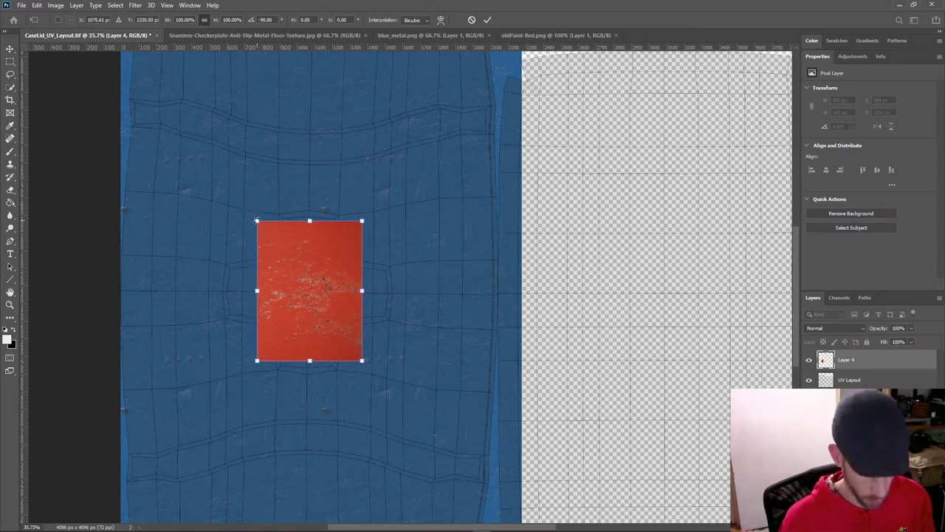
{"action": "key", "text": "Return"}
Scale the red paint layer up proportionally about its centre to about 990 by 1320 px, covering the central cross-shaped panel, and apply the transform.
{"action": "left_click", "coordinate": [36, 6]}
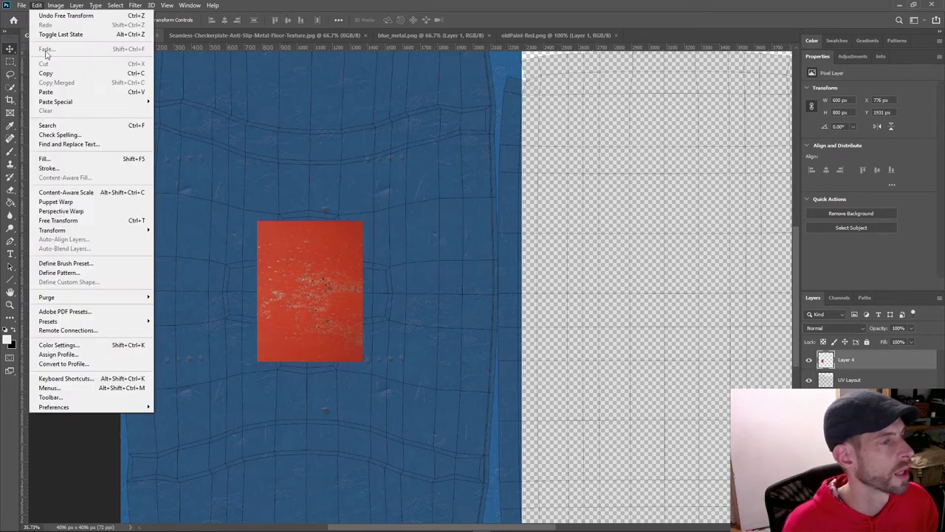
{"action": "mouse_move", "coordinate": [89, 229]}
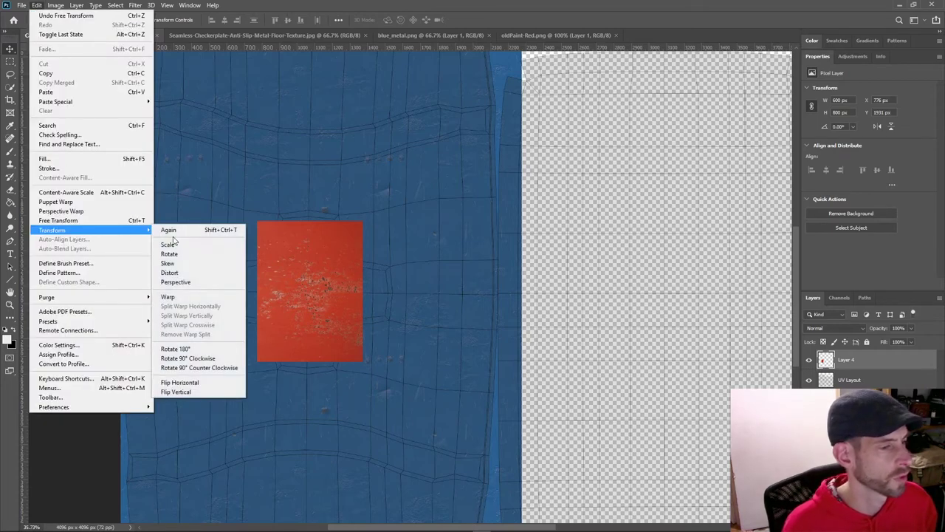
{"action": "left_click", "coordinate": [227, 244]}
{"action": "left_click_drag", "start_coordinate": [257, 220], "coordinate": [216, 181]}
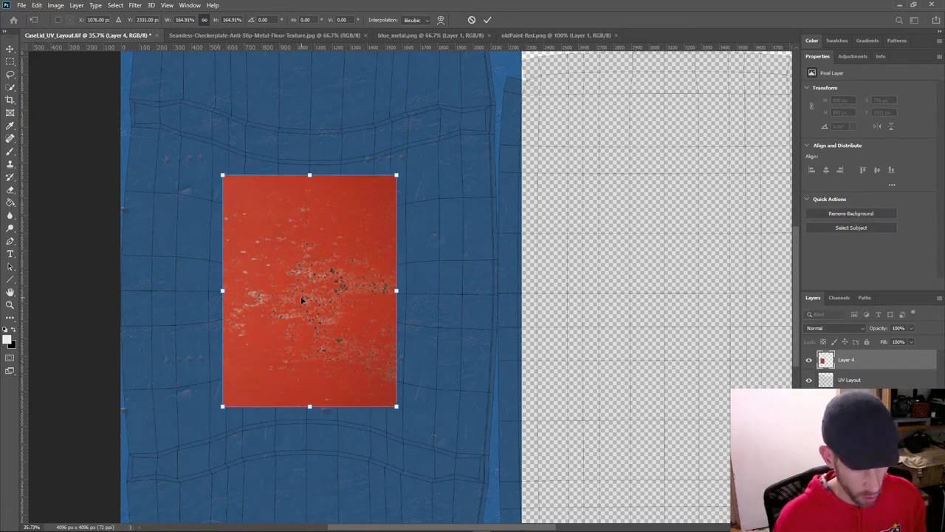
{"action": "key", "text": "Return"}
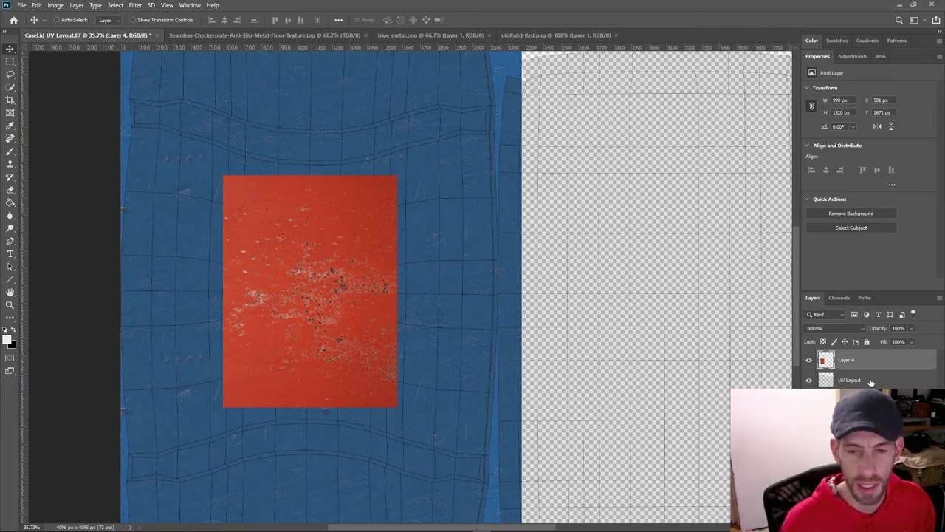
Move the UV Layout layer above the red paint layer and nudge the red patch left to X 572 px.
{"action": "left_click_drag", "start_coordinate": [872, 383], "coordinate": [873, 353]}
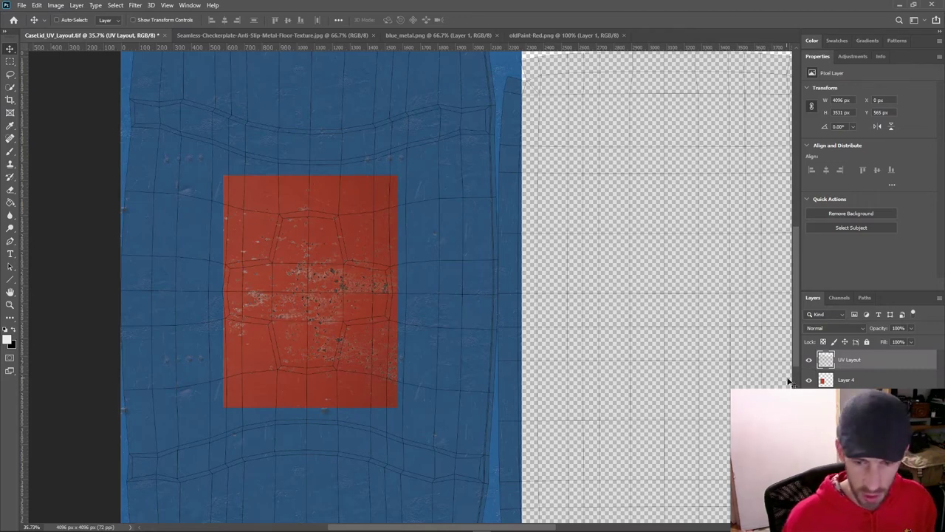
{"action": "left_click", "coordinate": [877, 380]}
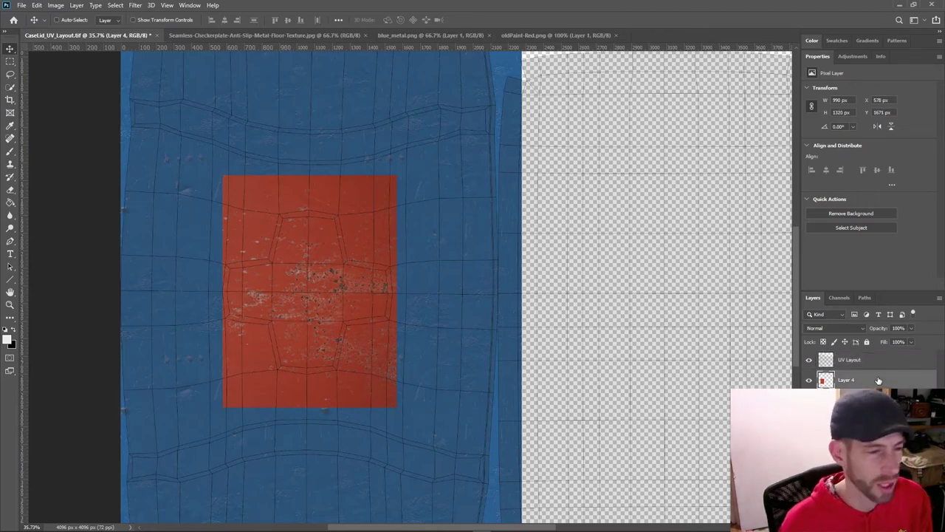
{"action": "key", "text": "Left"}
{"action": "key", "text": "Left"}
{"action": "key", "text": "Left"}
{"action": "key", "text": "Left"}
{"action": "key", "text": "Left"}
{"action": "key", "text": "Left"}
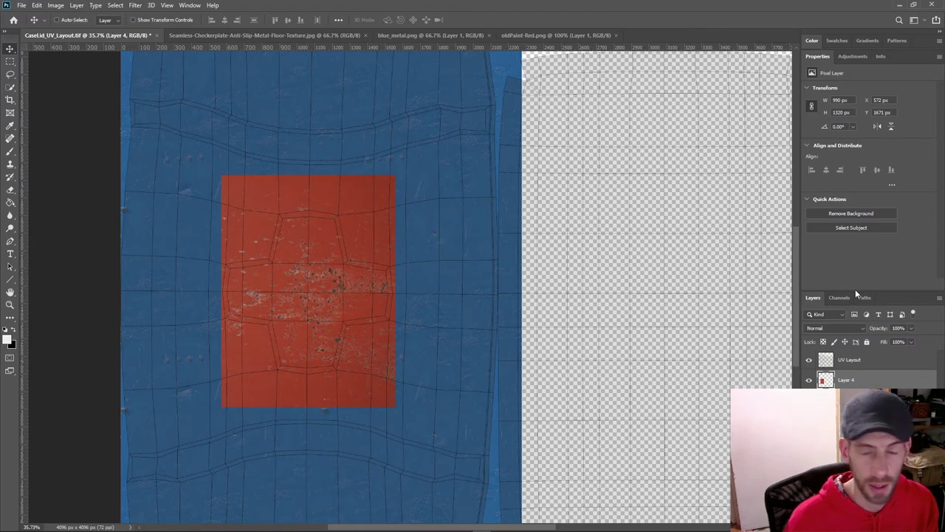
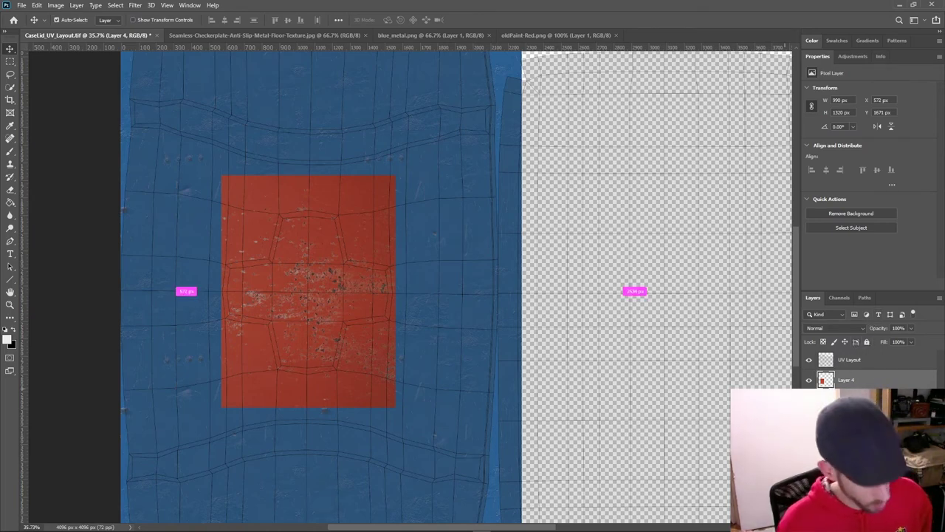
Save the lid texture file, fully lock the UV Layout layer, and make the red paint layer active again.
{"action": "key", "text": "ctrl+s"}
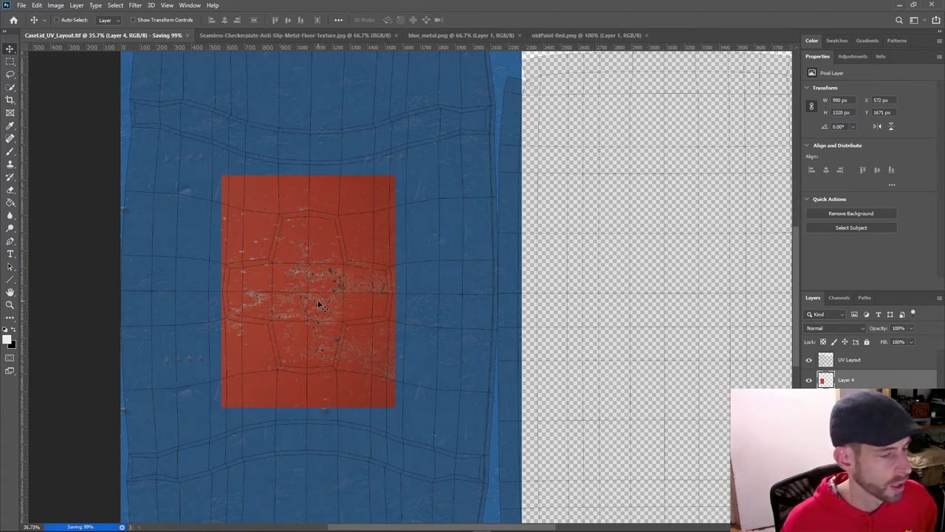
{"action": "left_click", "coordinate": [871, 362]}
{"action": "left_click", "coordinate": [867, 341]}
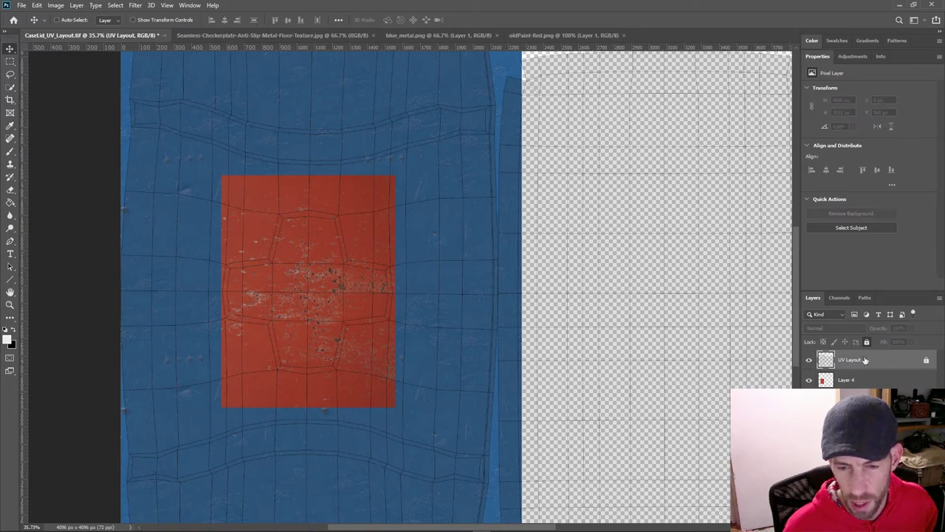
{"action": "left_click", "coordinate": [870, 380]}
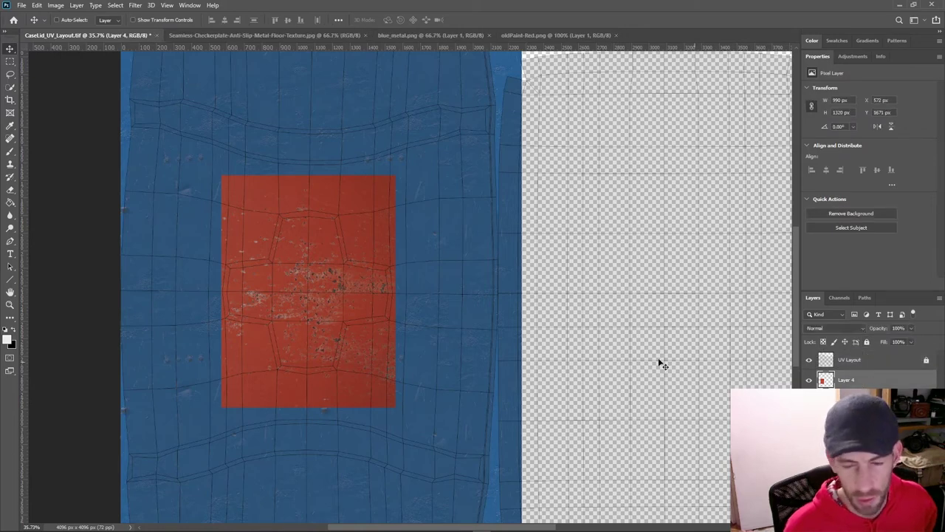
Try erasing the red patch's upper-left area with a hard 90 px Eraser at 92% opacity and undo the strokes.
{"action": "left_click", "coordinate": [11, 191]}
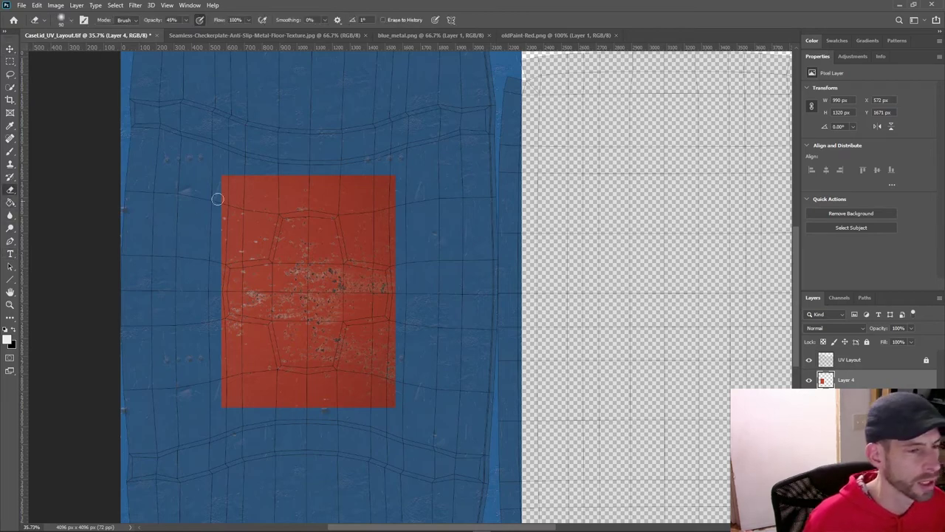
{"action": "right_click", "coordinate": [245, 160]}
{"action": "key", "text": "Tab"}
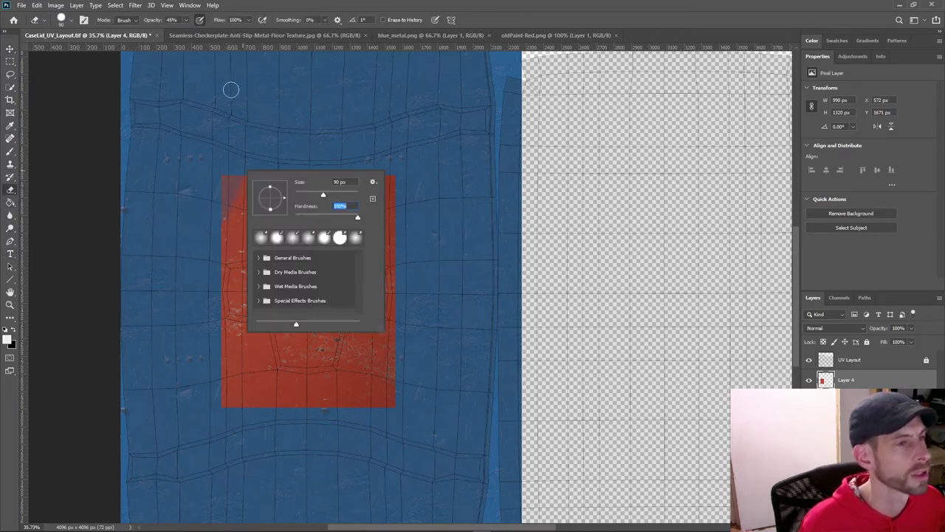
{"action": "left_click_drag", "start_coordinate": [152, 21], "coordinate": [185, 20]}
{"action": "mouse_move", "coordinate": [259, 192]}
{"action": "left_mouse_down"}
{"action": "mouse_move", "coordinate": [227, 162]}
{"action": "mouse_move", "coordinate": [220, 194]}
{"action": "mouse_move", "coordinate": [243, 242]}
{"action": "mouse_move", "coordinate": [229, 215]}
{"action": "mouse_move", "coordinate": [225, 241]}
{"action": "mouse_move", "coordinate": [249, 239]}
{"action": "left_mouse_up"}
{"action": "key", "text": "ctrl+z"}
{"action": "key", "text": "ctrl+z"}
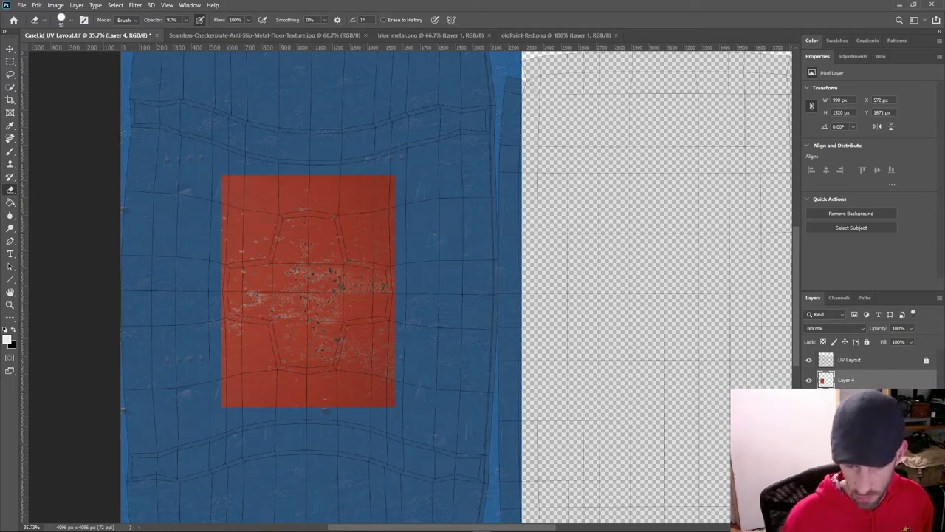
Add a white layer mask to the red paint layer and ready the Brush tool with black as the foreground colour.
{"action": "left_click", "coordinate": [857, 522]}
{"action": "key", "text": "x"}
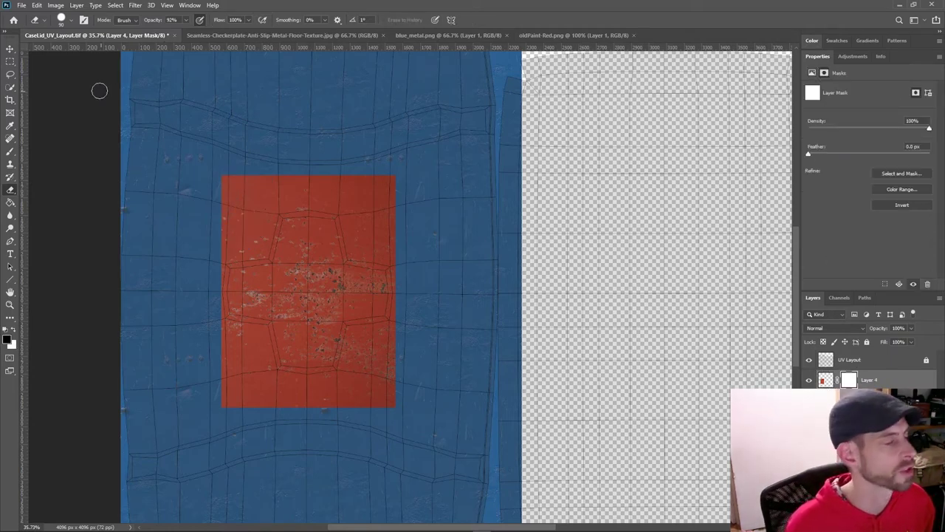
{"action": "left_click", "coordinate": [12, 154]}
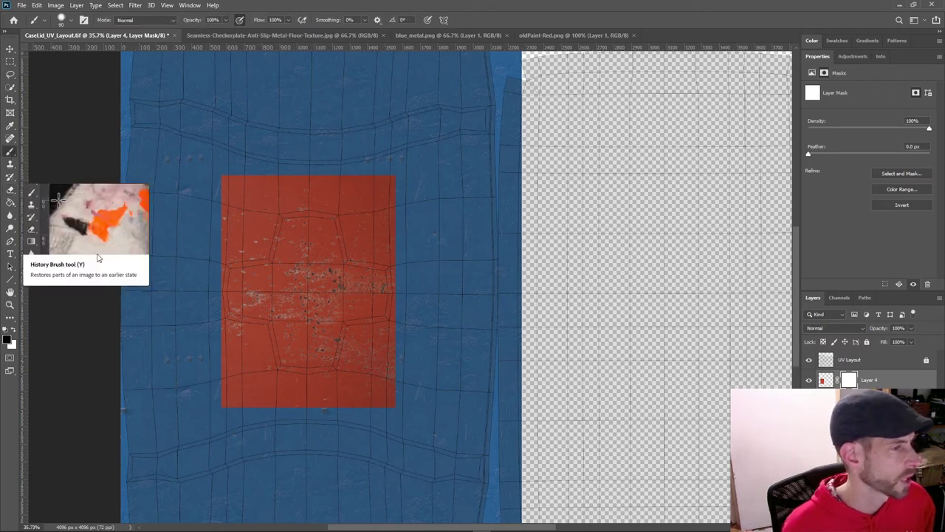
Set the brush hardness to 100% and paint black on Layer 4's mask to hide the upper corners and edge of the red area.
{"action": "right_click", "coordinate": [235, 178]}
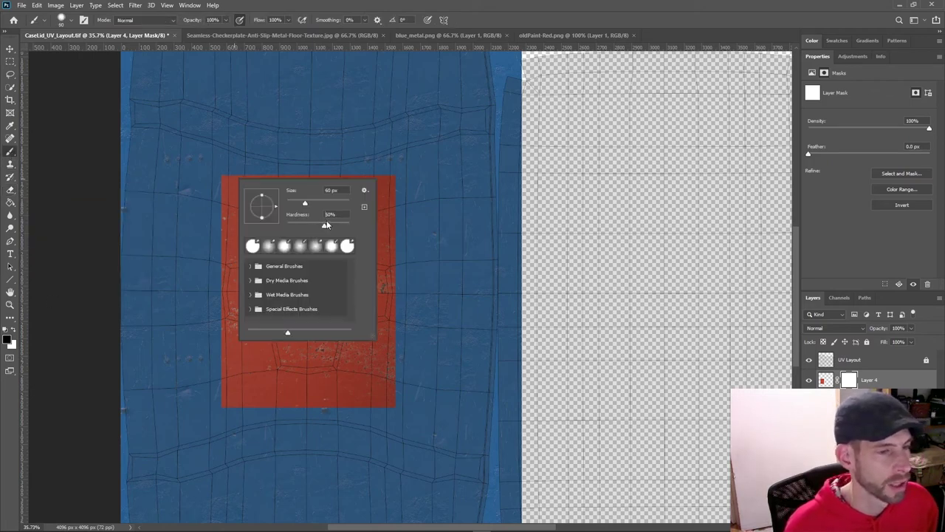
{"action": "left_click_drag", "start_coordinate": [326, 224], "coordinate": [350, 226]}
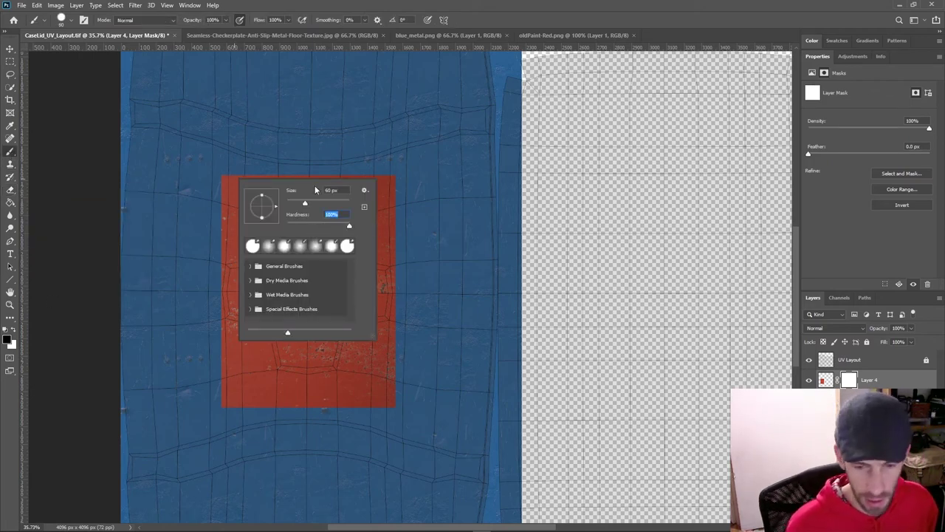
{"action": "left_click", "coordinate": [215, 168]}
{"action": "mouse_move", "coordinate": [217, 214]}
{"action": "left_mouse_down"}
{"action": "mouse_move", "coordinate": [242, 164]}
{"action": "mouse_move", "coordinate": [253, 210]}
{"action": "left_mouse_up"}
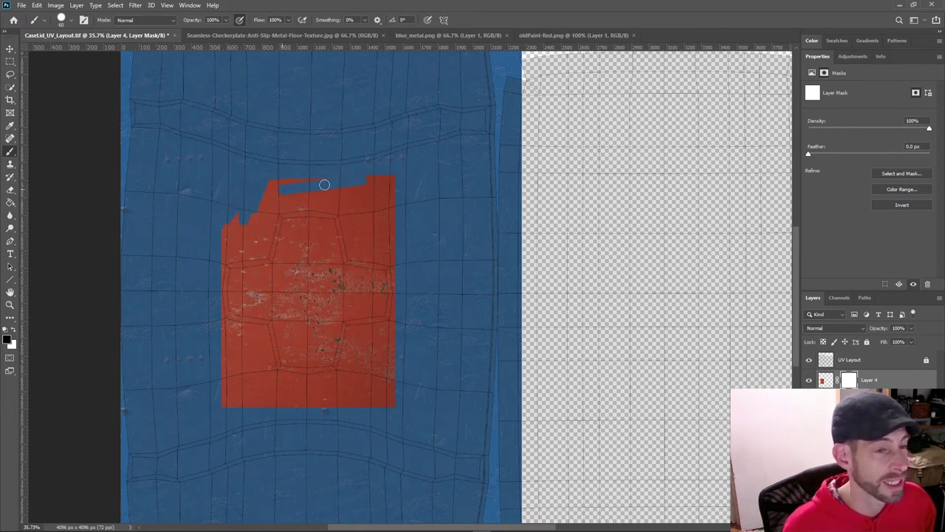
{"action": "mouse_move", "coordinate": [316, 183]}
{"action": "left_mouse_down"}
{"action": "mouse_move", "coordinate": [382, 189]}
{"action": "mouse_move", "coordinate": [364, 186]}
{"action": "left_mouse_up"}
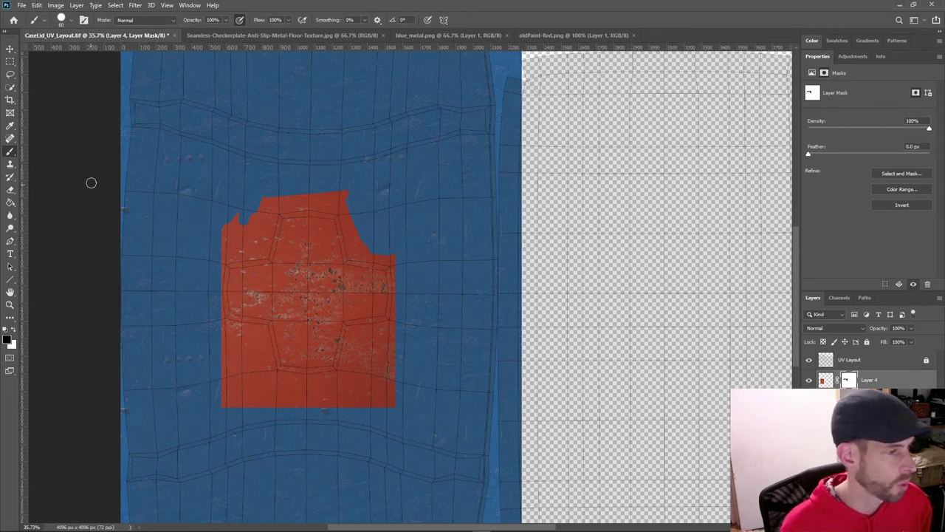
Restore part of the hidden red area's upper edge by erasing on the mask, and set the eraser opacity to 100%.
{"action": "left_click", "coordinate": [11, 192]}
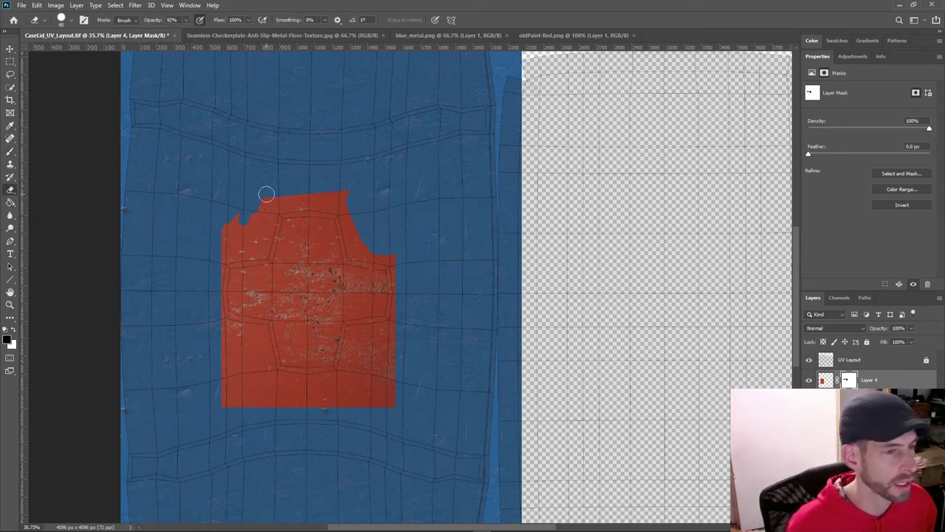
{"action": "mouse_move", "coordinate": [265, 192]}
{"action": "left_mouse_down"}
{"action": "mouse_move", "coordinate": [237, 205]}
{"action": "mouse_move", "coordinate": [308, 185]}
{"action": "mouse_move", "coordinate": [235, 181]}
{"action": "left_mouse_up"}
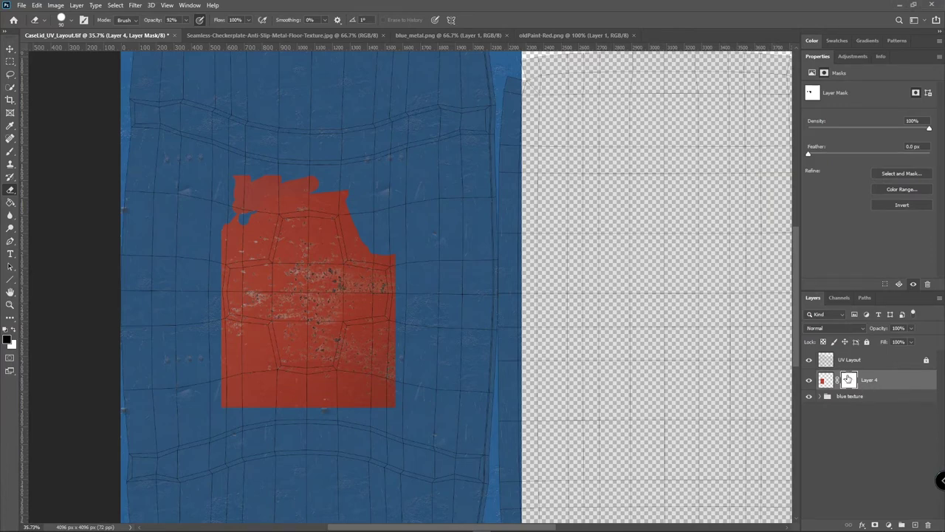
{"action": "left_click_drag", "start_coordinate": [223, 196], "coordinate": [241, 188]}
{"action": "left_click_drag", "start_coordinate": [143, 21], "coordinate": [159, 20]}
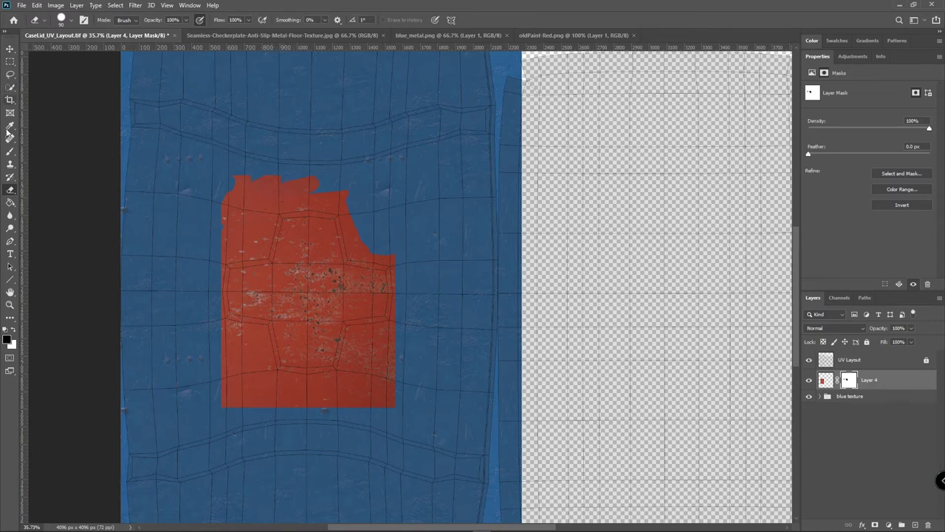
Enlarge the brush to 100 px and mask out the red paint outside the cross outline of the UV layout.
{"action": "left_click", "coordinate": [9, 153]}
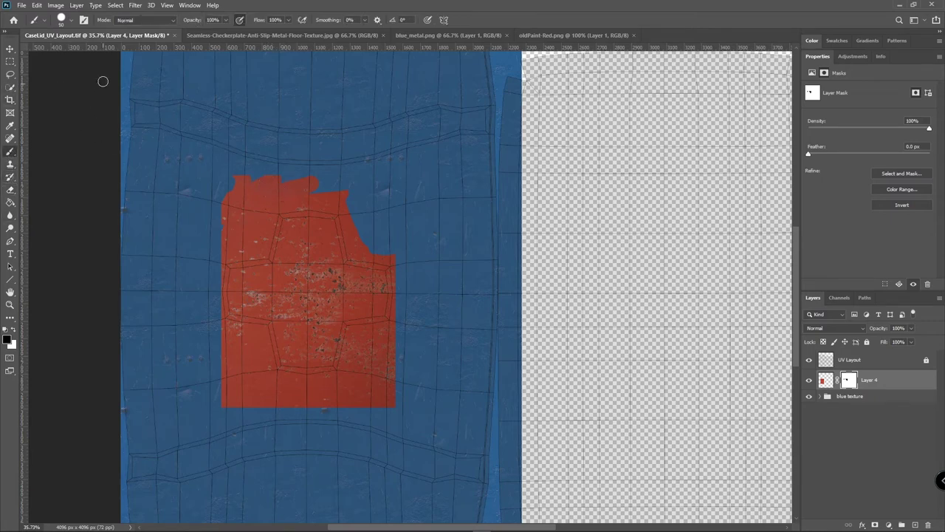
{"action": "left_click_drag", "start_coordinate": [217, 233], "coordinate": [244, 210]}
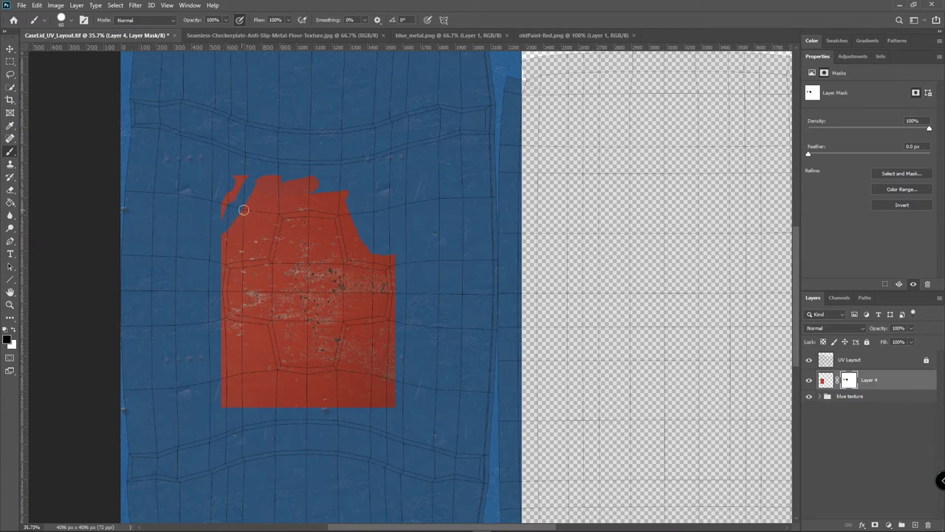
{"action": "right_click", "coordinate": [244, 210]}
{"action": "left_click_drag", "start_coordinate": [239, 165], "coordinate": [235, 178]}
{"action": "left_click_drag", "start_coordinate": [288, 187], "coordinate": [337, 186]}
{"action": "mouse_move", "coordinate": [244, 191]}
{"action": "left_mouse_down"}
{"action": "mouse_move", "coordinate": [259, 234]}
{"action": "mouse_move", "coordinate": [271, 207]}
{"action": "mouse_move", "coordinate": [287, 206]}
{"action": "mouse_move", "coordinate": [279, 201]}
{"action": "mouse_move", "coordinate": [348, 199]}
{"action": "mouse_move", "coordinate": [336, 192]}
{"action": "mouse_move", "coordinate": [354, 218]}
{"action": "mouse_move", "coordinate": [345, 201]}
{"action": "mouse_move", "coordinate": [356, 249]}
{"action": "mouse_move", "coordinate": [399, 258]}
{"action": "mouse_move", "coordinate": [401, 335]}
{"action": "mouse_move", "coordinate": [402, 324]}
{"action": "mouse_move", "coordinate": [387, 338]}
{"action": "mouse_move", "coordinate": [357, 334]}
{"action": "mouse_move", "coordinate": [400, 327]}
{"action": "mouse_move", "coordinate": [389, 352]}
{"action": "mouse_move", "coordinate": [394, 411]}
{"action": "mouse_move", "coordinate": [383, 375]}
{"action": "mouse_move", "coordinate": [359, 387]}
{"action": "mouse_move", "coordinate": [359, 346]}
{"action": "mouse_move", "coordinate": [349, 374]}
{"action": "mouse_move", "coordinate": [351, 341]}
{"action": "mouse_move", "coordinate": [349, 400]}
{"action": "mouse_move", "coordinate": [248, 404]}
{"action": "mouse_move", "coordinate": [281, 401]}
{"action": "mouse_move", "coordinate": [237, 393]}
{"action": "mouse_move", "coordinate": [234, 356]}
{"action": "mouse_move", "coordinate": [228, 378]}
{"action": "mouse_move", "coordinate": [238, 354]}
{"action": "mouse_move", "coordinate": [254, 376]}
{"action": "mouse_move", "coordinate": [289, 388]}
{"action": "mouse_move", "coordinate": [356, 383]}
{"action": "mouse_move", "coordinate": [265, 384]}
{"action": "mouse_move", "coordinate": [258, 373]}
{"action": "mouse_move", "coordinate": [327, 389]}
{"action": "mouse_move", "coordinate": [273, 376]}
{"action": "mouse_move", "coordinate": [255, 337]}
{"action": "mouse_move", "coordinate": [214, 320]}
{"action": "mouse_move", "coordinate": [225, 236]}
{"action": "mouse_move", "coordinate": [221, 253]}
{"action": "mouse_move", "coordinate": [249, 247]}
{"action": "mouse_move", "coordinate": [260, 237]}
{"action": "mouse_move", "coordinate": [268, 215]}
{"action": "left_mouse_up"}
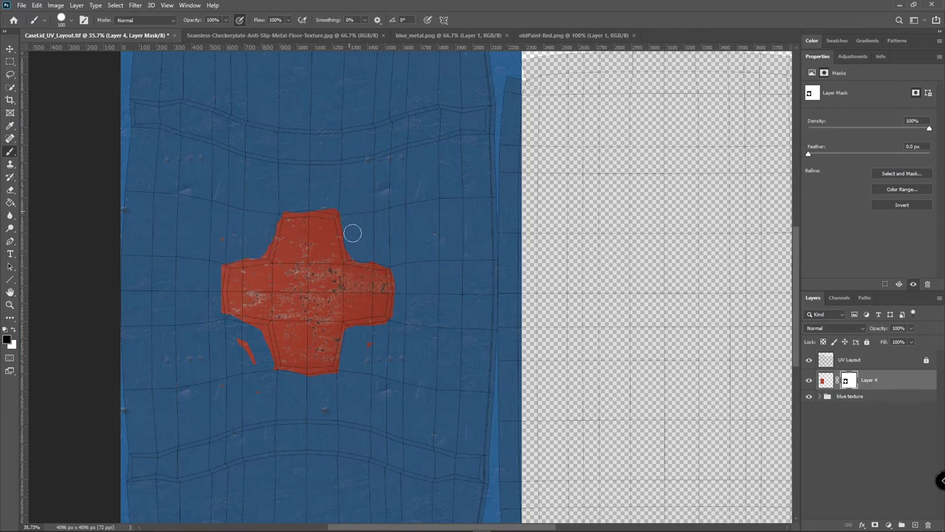
{"action": "left_click_drag", "start_coordinate": [386, 329], "coordinate": [374, 349]}
{"action": "left_click_drag", "start_coordinate": [251, 365], "coordinate": [250, 352]}
Refine the upper edge of the red cross by erasing on the mask with a 50 px eraser along the UV lines.
{"action": "scroll", "coordinate": [316, 234], "scroll_direction": "up", "scroll_amount": 6, "text": "alt"}
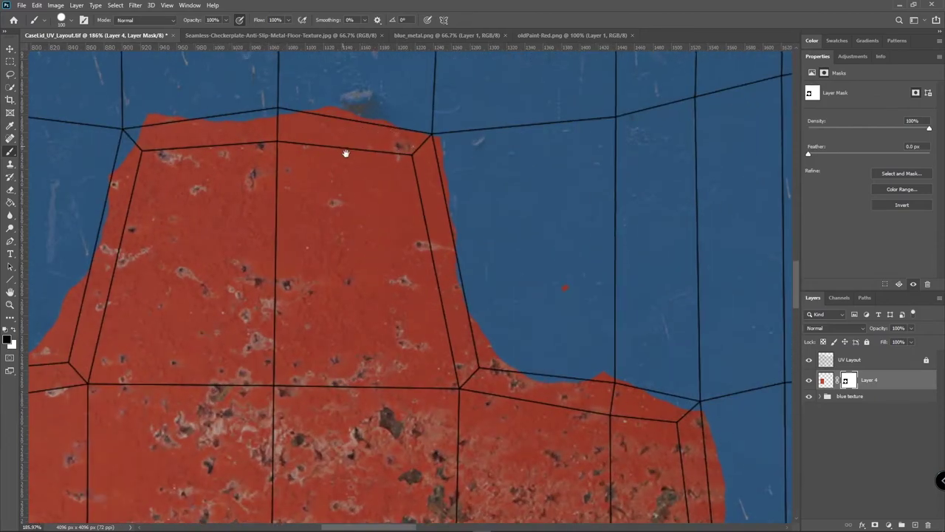
{"action": "key", "text": "e"}
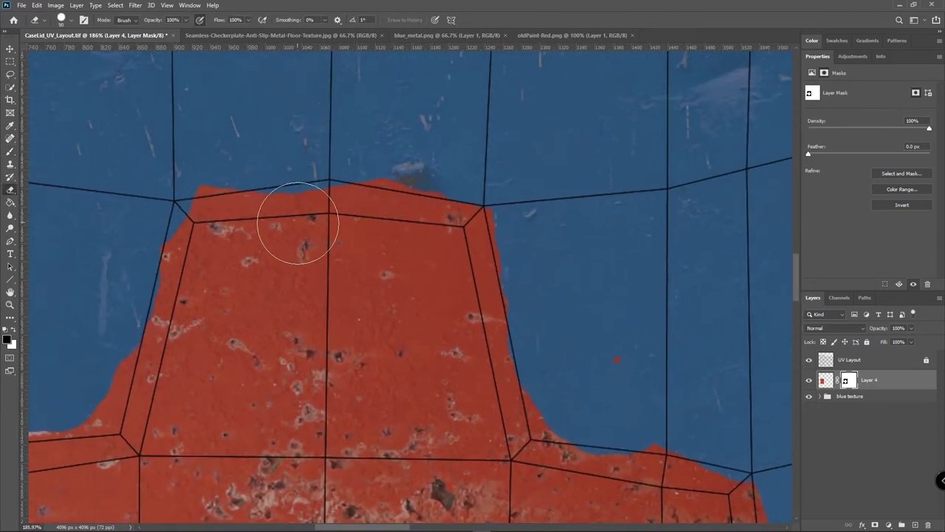
{"action": "key", "text": "bracketleft"}
{"action": "mouse_move", "coordinate": [263, 209]}
{"action": "left_mouse_down"}
{"action": "mouse_move", "coordinate": [325, 203]}
{"action": "mouse_move", "coordinate": [361, 214]}
{"action": "mouse_move", "coordinate": [257, 213]}
{"action": "mouse_move", "coordinate": [280, 207]}
{"action": "mouse_move", "coordinate": [305, 206]}
{"action": "mouse_move", "coordinate": [193, 221]}
{"action": "mouse_move", "coordinate": [162, 358]}
{"action": "mouse_move", "coordinate": [174, 399]}
{"action": "mouse_move", "coordinate": [210, 268]}
{"action": "mouse_move", "coordinate": [191, 216]}
{"action": "mouse_move", "coordinate": [222, 236]}
{"action": "left_mouse_up"}
{"action": "scroll", "coordinate": [398, 334], "scroll_direction": "down", "scroll_amount": 6, "text": "alt"}
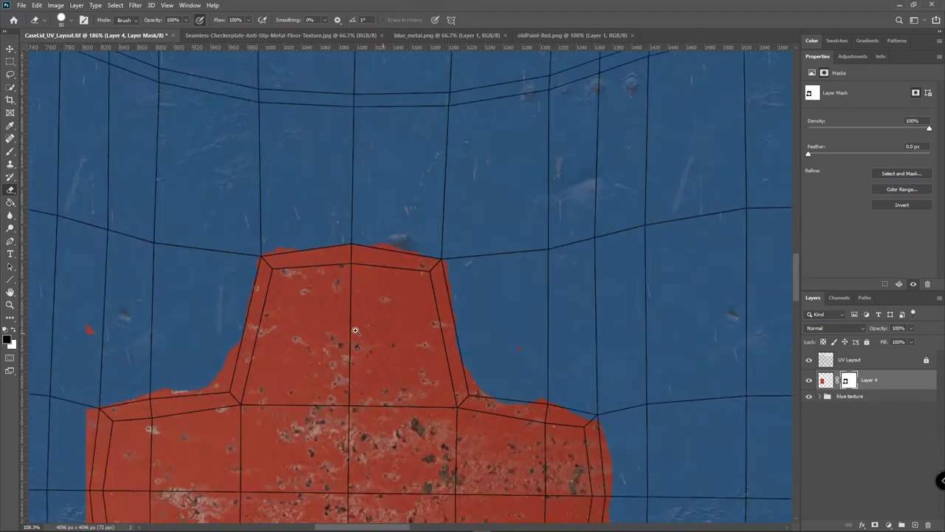
{"action": "left_click_drag", "start_coordinate": [362, 364], "coordinate": [362, 247]}
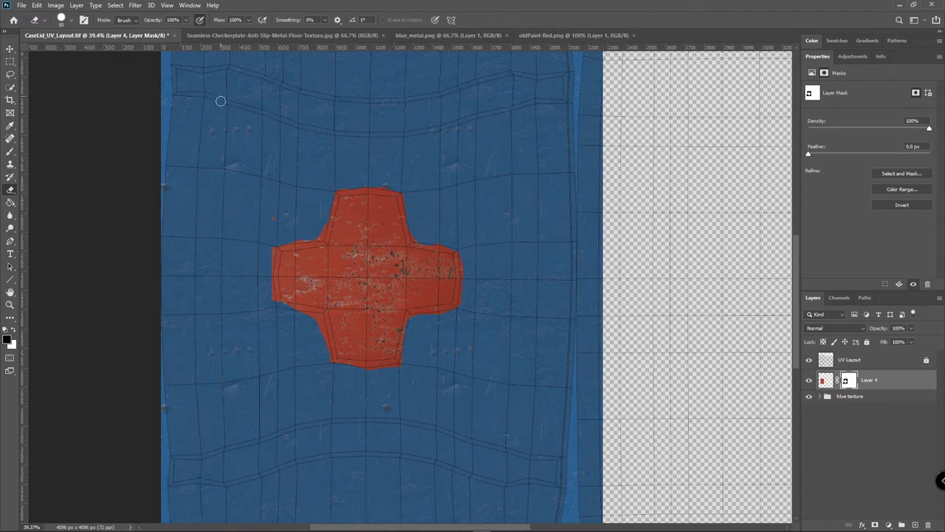
{"action": "left_click_drag", "start_coordinate": [406, 133], "coordinate": [401, 205]}
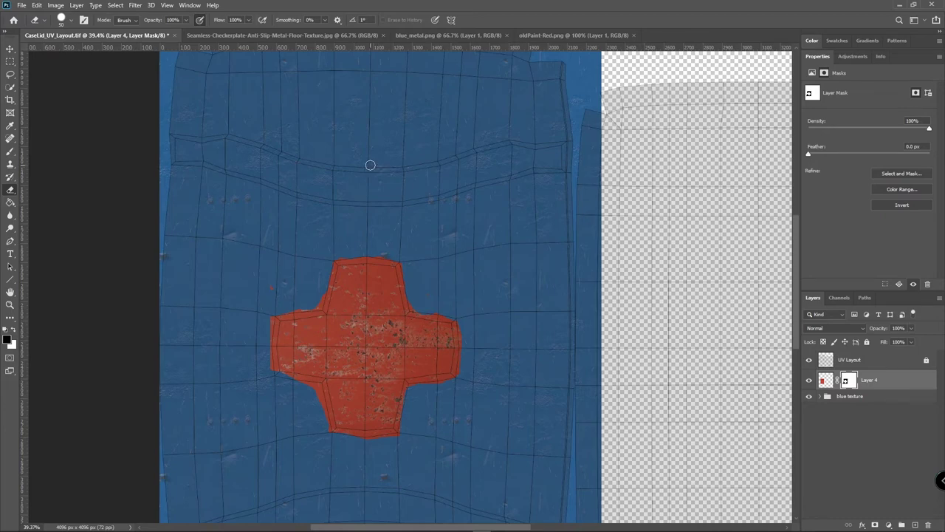
Switch to Blender and examine the latch on the case lid and its Bronze material up close.
{"action": "key", "text": "alt+Tab"}
{"action": "key", "text": "alt+Tab"}
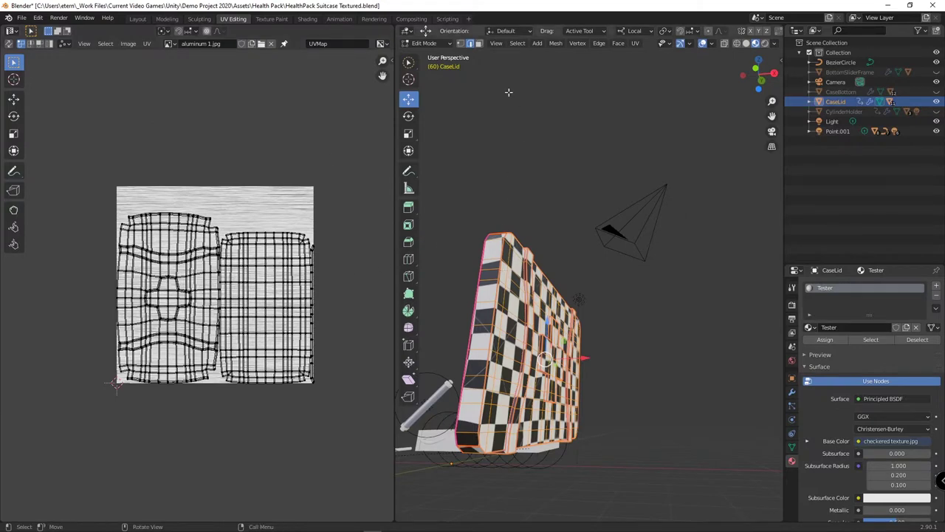
{"action": "middle_click_drag", "start_coordinate": [484, 239], "coordinate": [606, 303]}
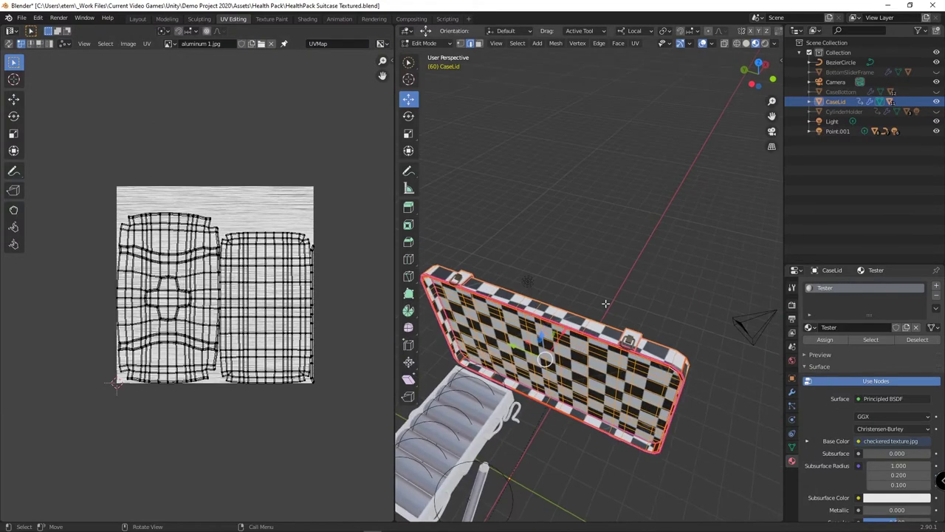
{"action": "scroll", "coordinate": [509, 294], "scroll_direction": "up", "scroll_amount": 8}
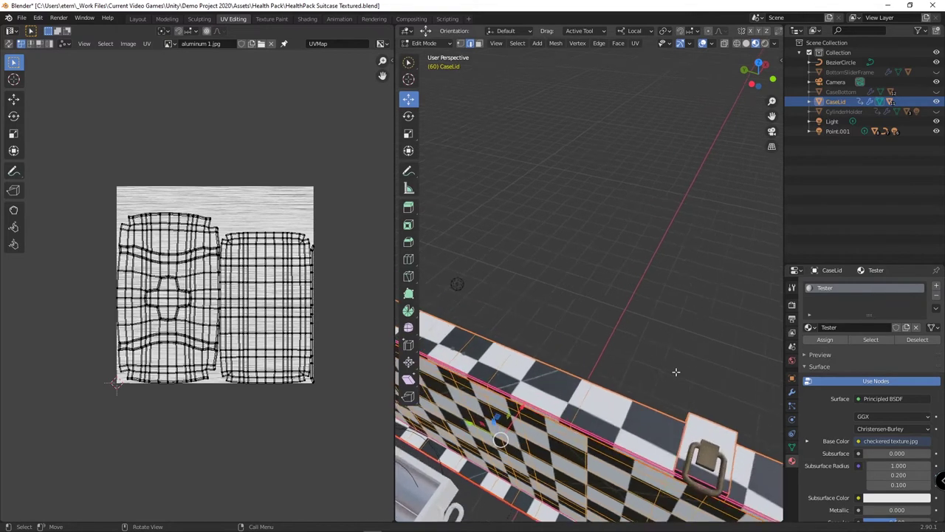
{"action": "middle_click_drag", "start_coordinate": [692, 440], "coordinate": [566, 376], "text": "shift"}
{"action": "scroll", "coordinate": [566, 377], "scroll_direction": "down", "scroll_amount": 2}
{"action": "scroll", "coordinate": [664, 373], "scroll_direction": "down", "scroll_amount": 2}
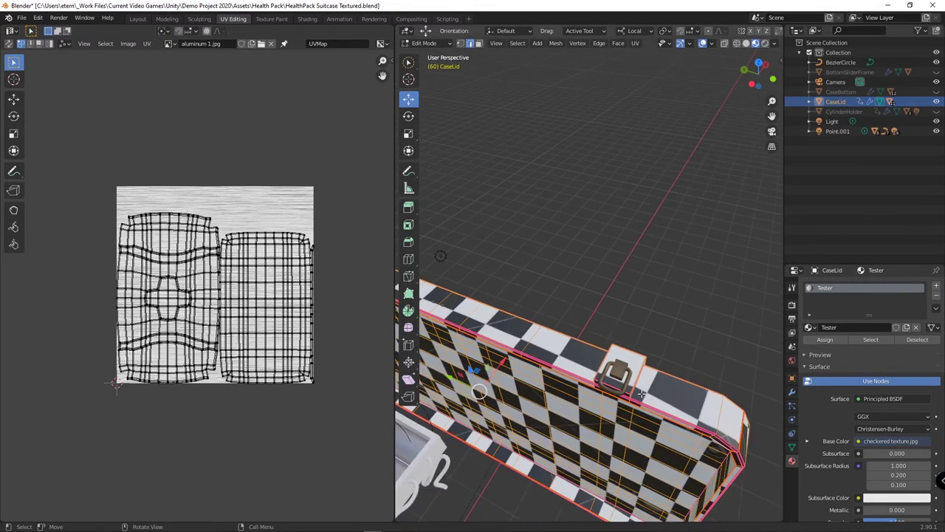
{"action": "key", "text": "b"}
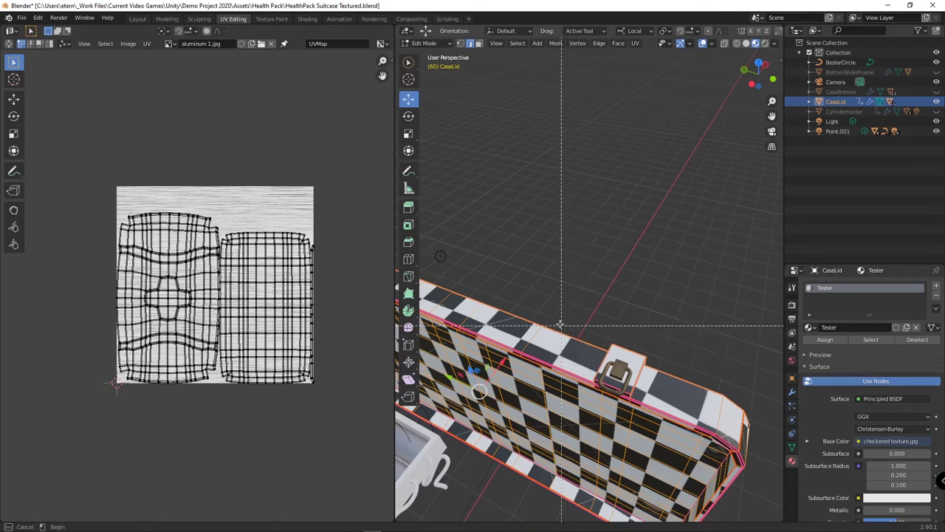
{"action": "left_click_drag", "start_coordinate": [558, 321], "coordinate": [643, 396]}
{"action": "key", "text": "KP_Decimal"}
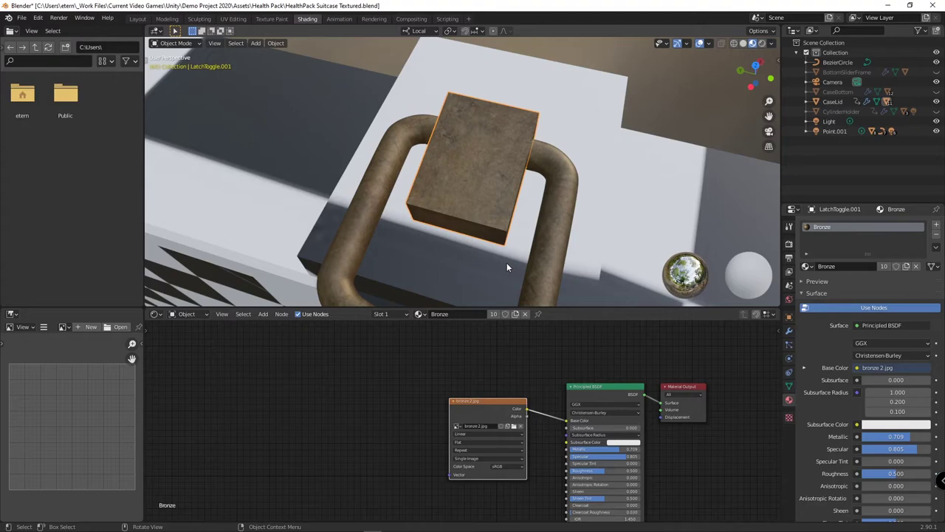
Return to Photoshop, compare the metal textures in the Textures folder and open "Tileable metal eroded scratch texture background 01".
{"action": "key", "text": "alt"}
{"action": "key", "text": "alt+Tab"}
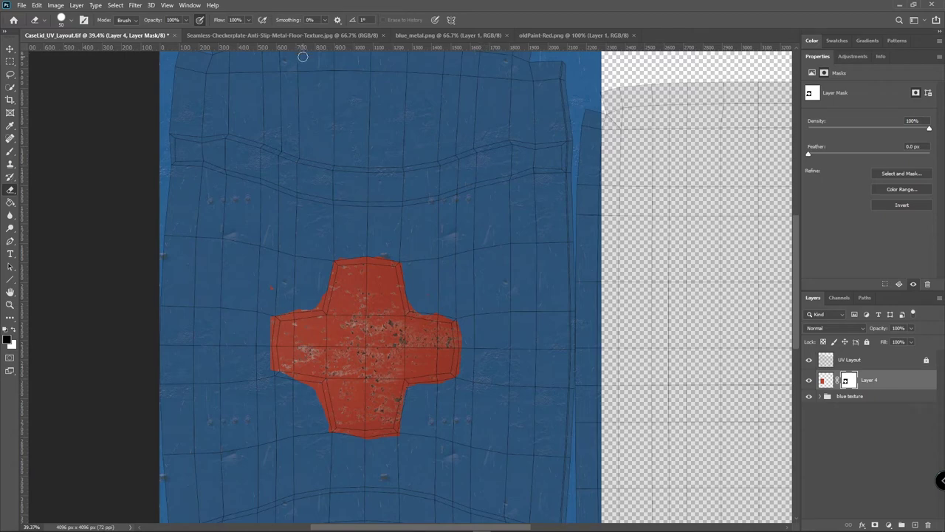
{"action": "key", "text": "ctrl+o"}
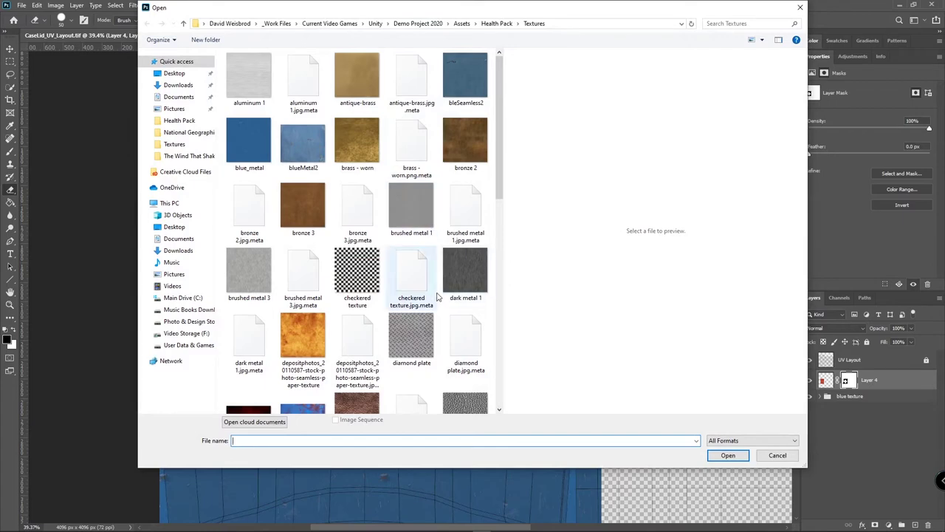
{"action": "scroll", "coordinate": [461, 275], "scroll_direction": "down", "scroll_amount": 10}
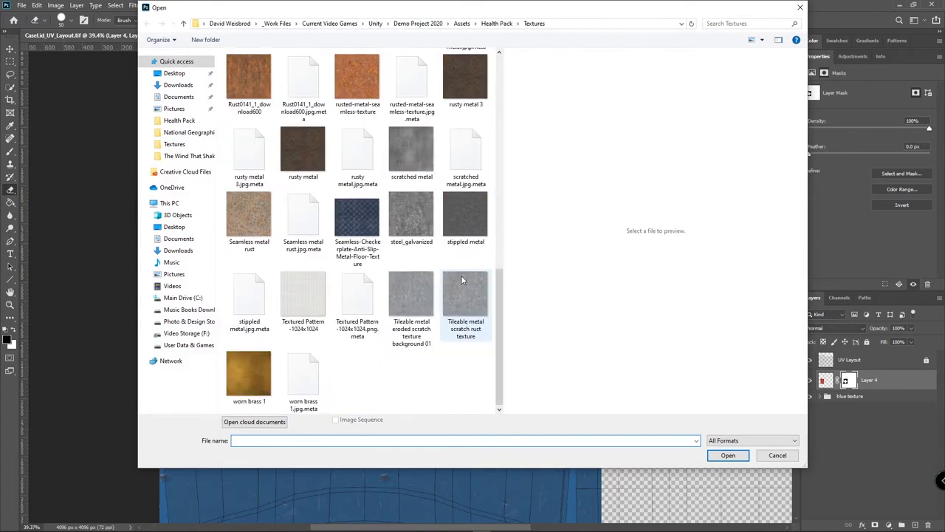
{"action": "left_click", "coordinate": [406, 217]}
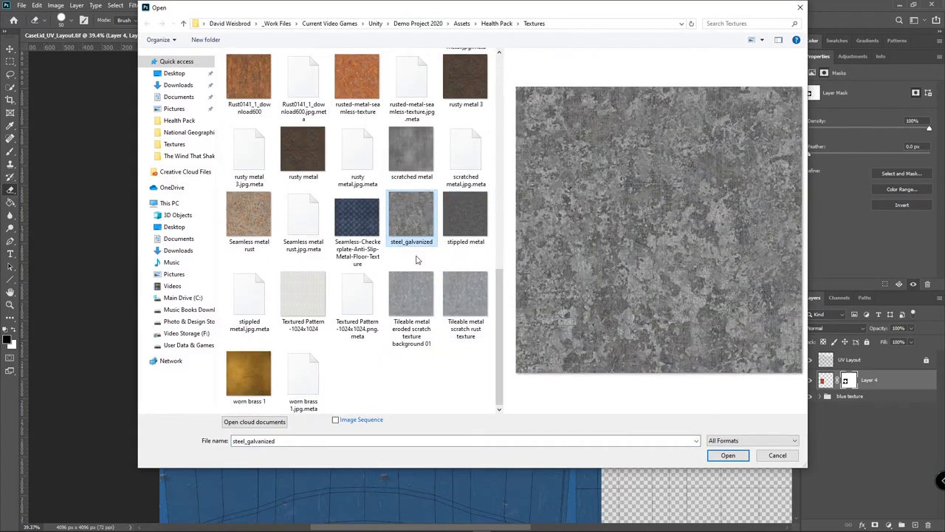
{"action": "left_click", "coordinate": [467, 215]}
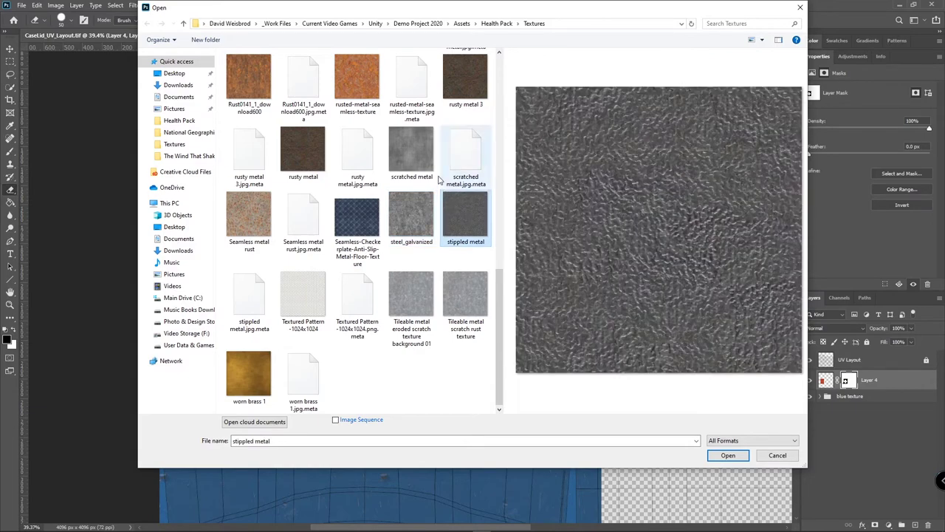
{"action": "left_click", "coordinate": [404, 214]}
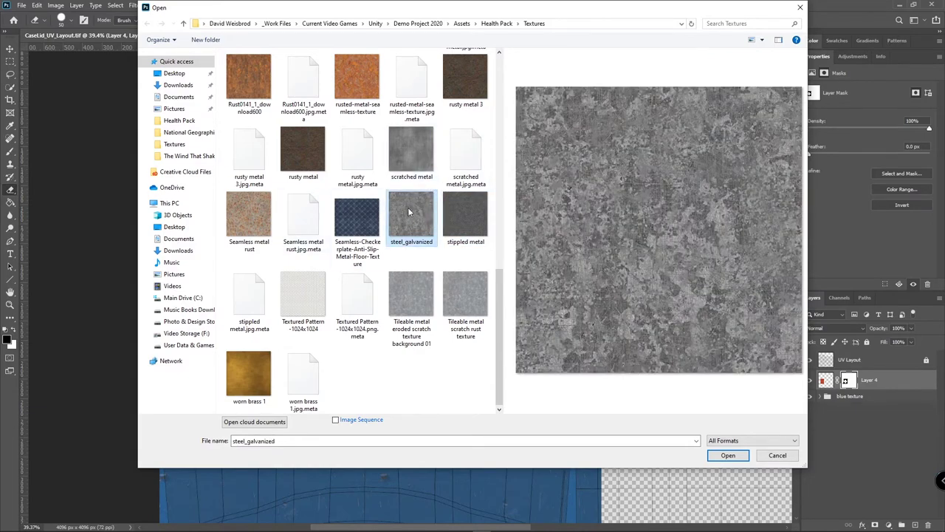
{"action": "left_click", "coordinate": [402, 309]}
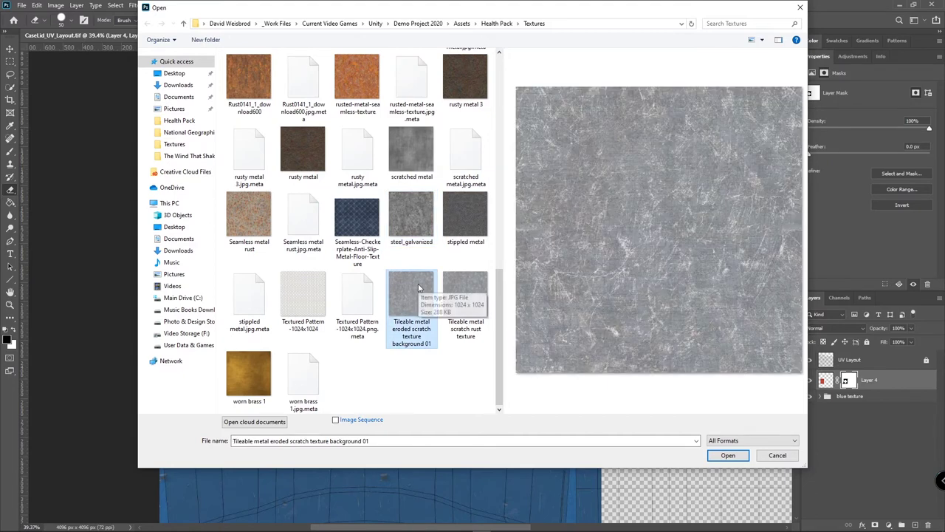
{"action": "left_click", "coordinate": [460, 290]}
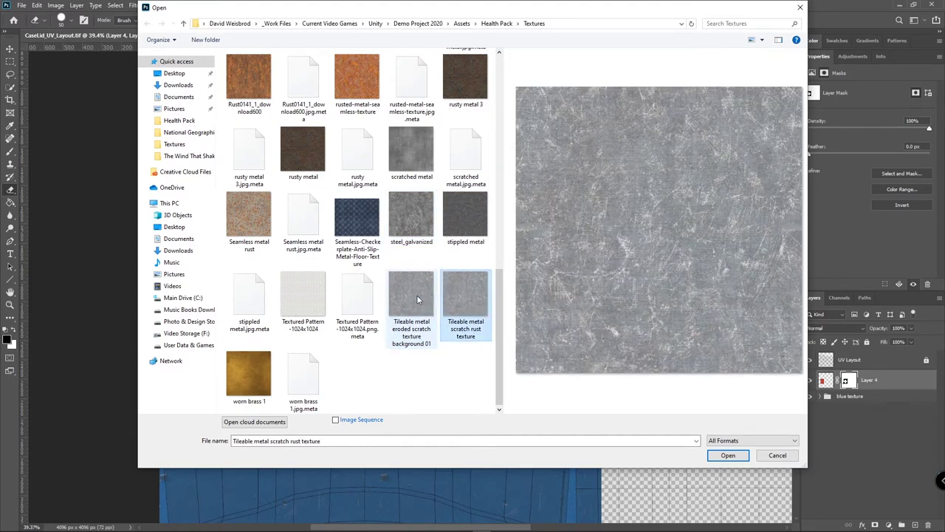
{"action": "left_click", "coordinate": [416, 299]}
{"action": "left_click", "coordinate": [470, 299]}
{"action": "double_click", "coordinate": [410, 296]}
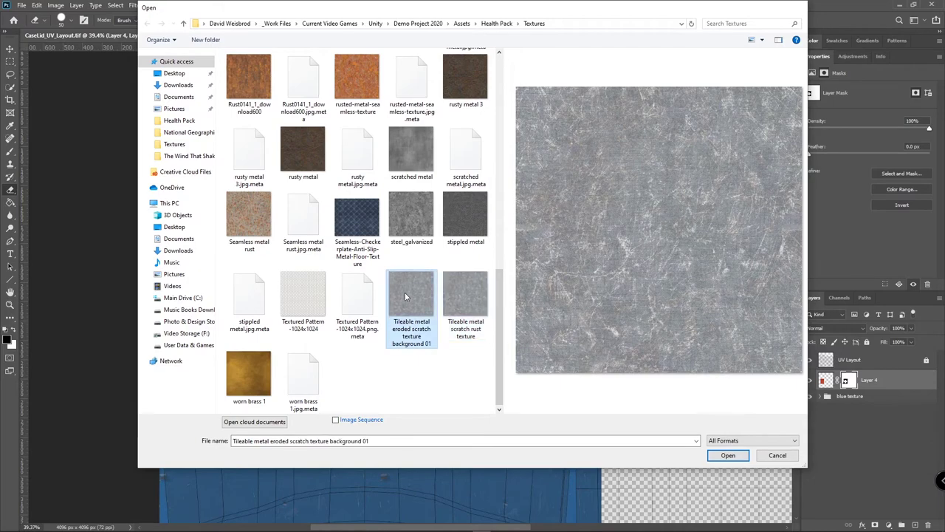
Copy the entire scratched metal texture into CaseLid_UV_Layout.tif and tile three copies side by side above the red cross.
{"action": "key", "text": "ctrl+a"}
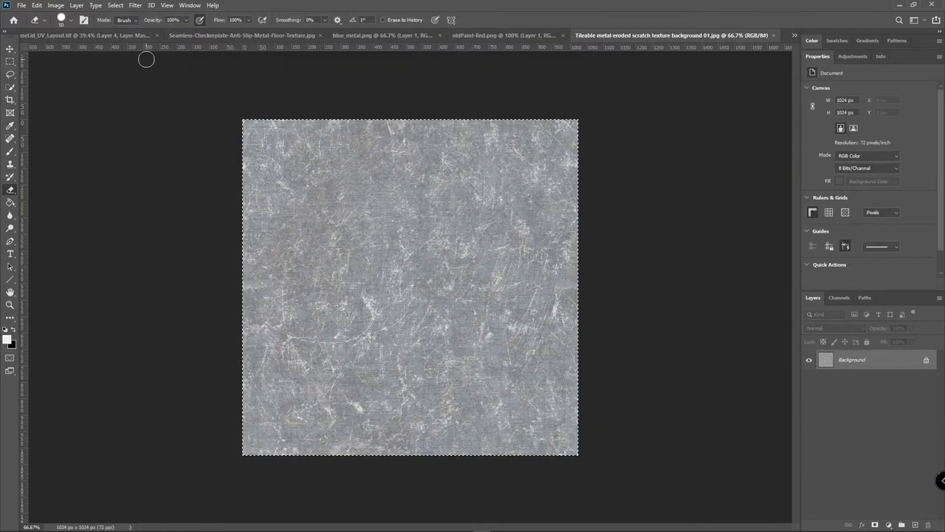
{"action": "left_click", "coordinate": [102, 39]}
{"action": "key", "text": "ctrl+v"}
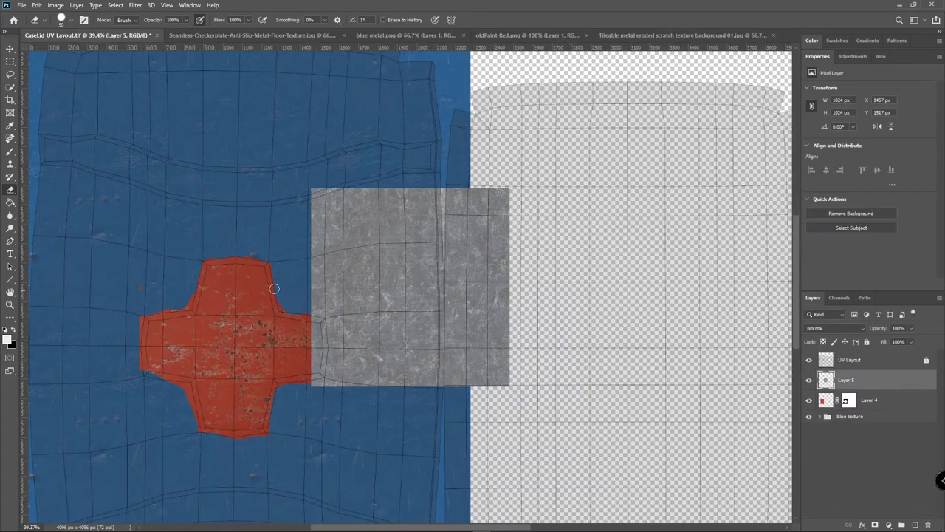
{"action": "key", "text": "v"}
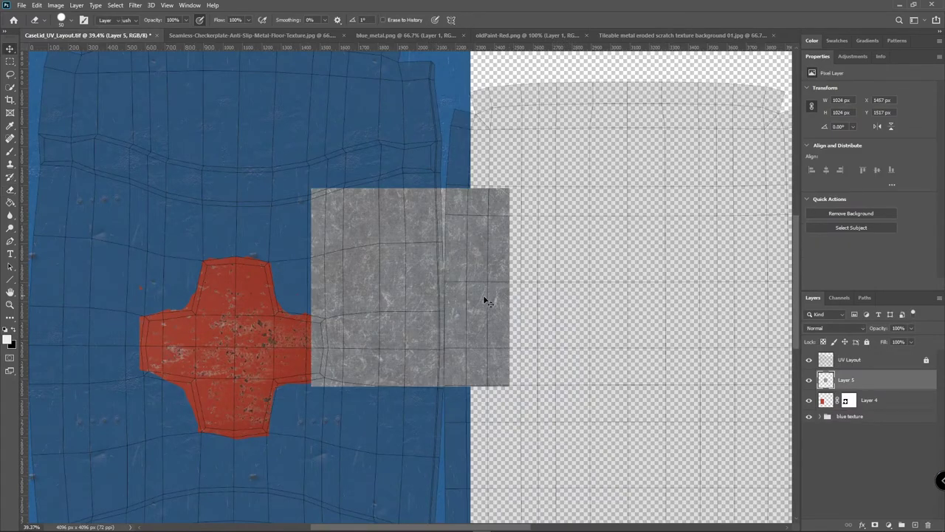
{"action": "left_click_drag", "start_coordinate": [406, 264], "coordinate": [529, 152]}
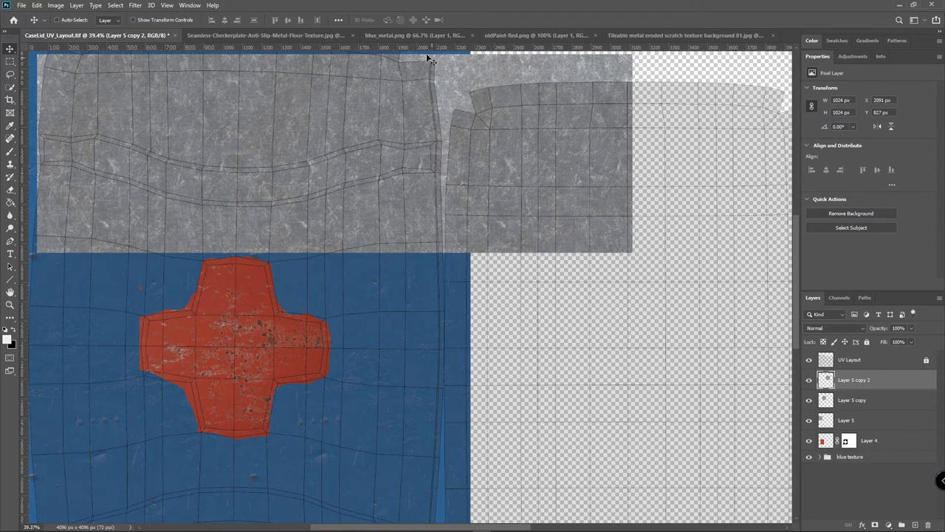
Group the three scratched metal layers, Layer 5 through Layer 5 copy 2, under the name TopStrap_Metal.
{"action": "left_click", "coordinate": [877, 420], "text": "shift"}
{"action": "left_click", "coordinate": [939, 298]}
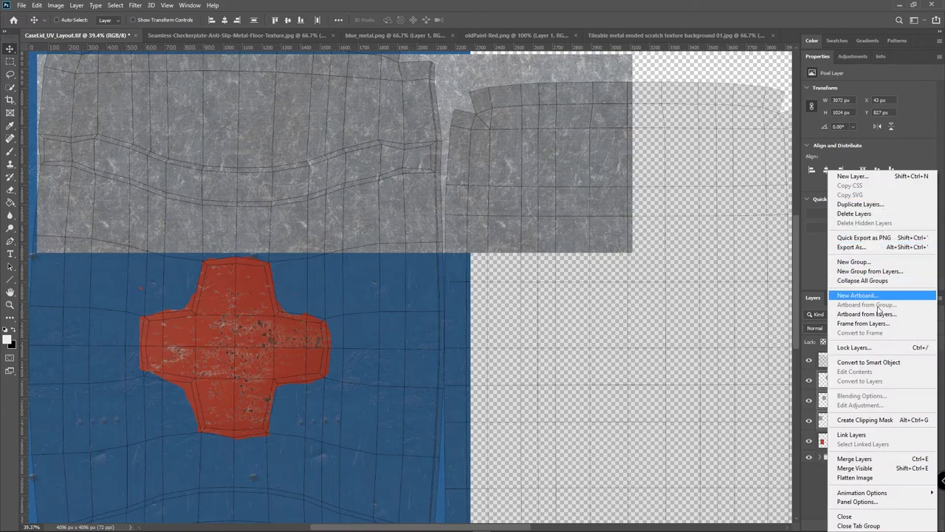
{"action": "left_click", "coordinate": [889, 271]}
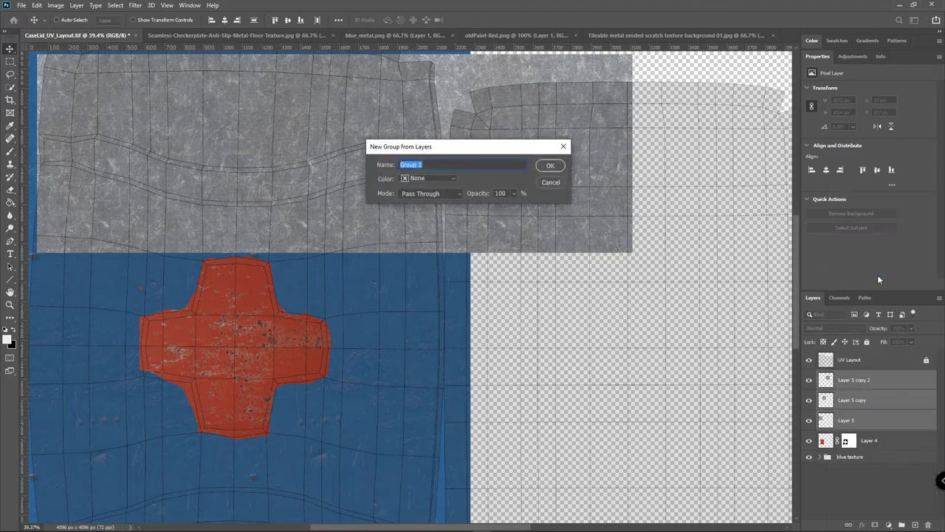
{"action": "type", "text": "TopStrap_Metal"}
{"action": "key", "text": "Return"}
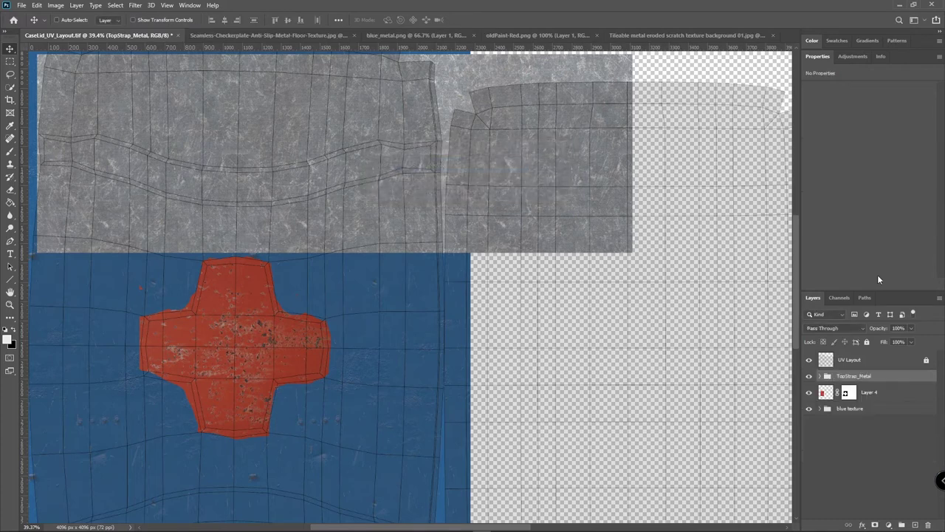
Duplicate the TopStrap_Metal group and name the duplicate BottomStrap_Metal.
{"action": "right_click", "coordinate": [889, 376]}
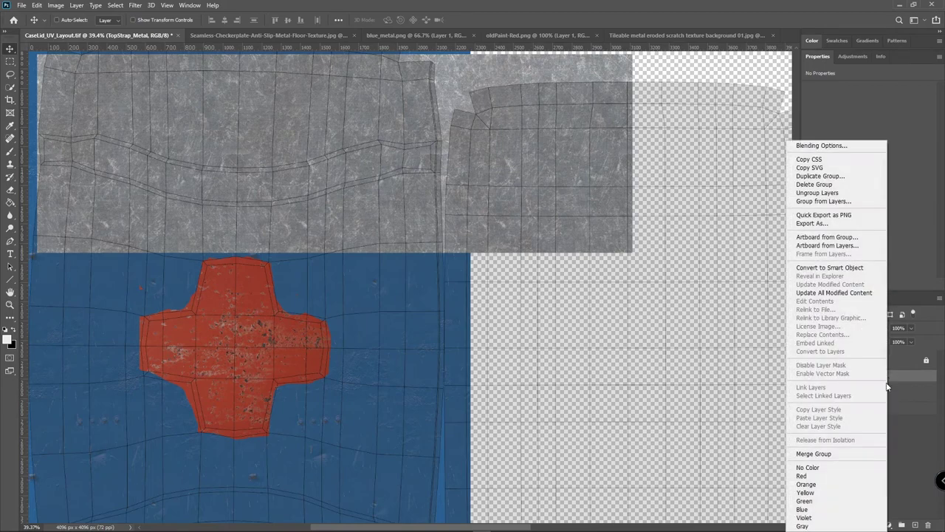
{"action": "left_click", "coordinate": [828, 177]}
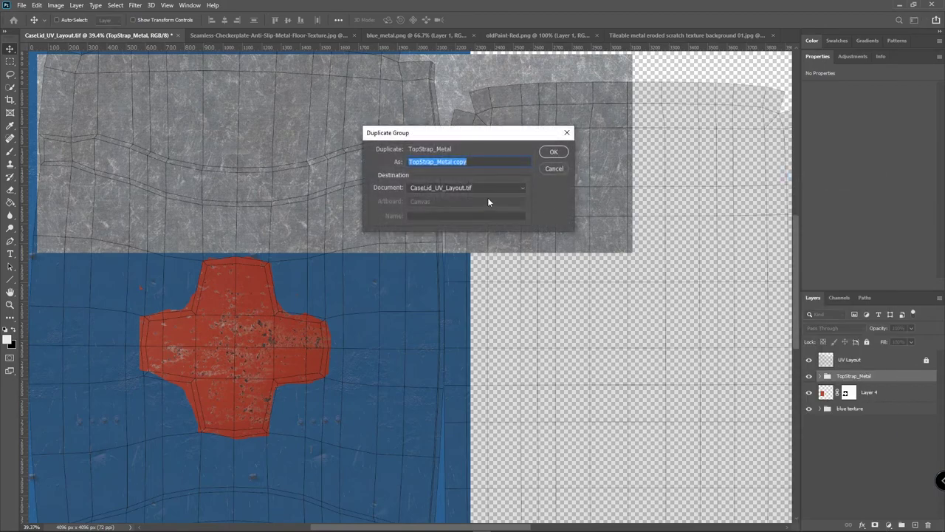
{"action": "left_click", "coordinate": [442, 165]}
{"action": "left_click_drag", "start_coordinate": [421, 162], "coordinate": [408, 163]}
{"action": "type", "text": "Bottom"}
{"action": "left_click_drag", "start_coordinate": [482, 162], "coordinate": [464, 164]}
{"action": "key", "text": "BackSpace"}
{"action": "key", "text": "Return"}
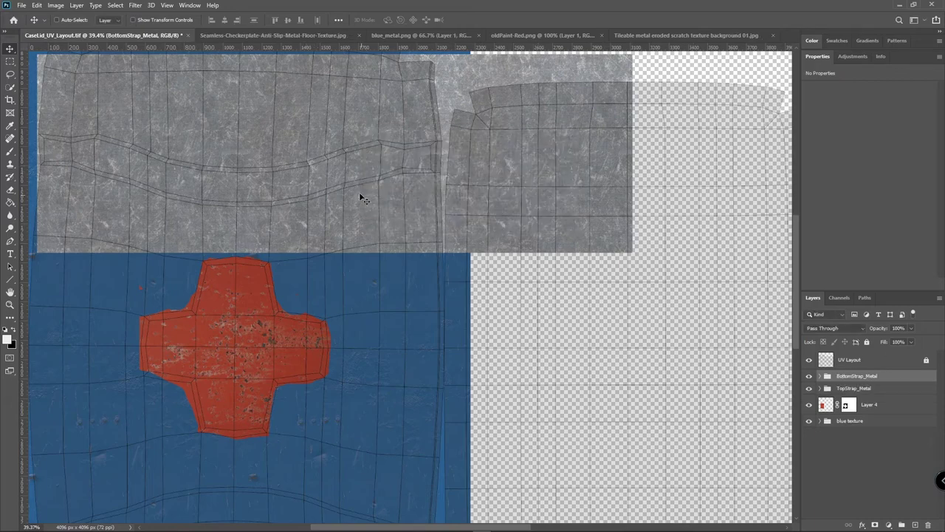
Move the BottomStrap_Metal group down below the red cross, over the lower strap in the UV layout.
{"action": "left_click_drag", "start_coordinate": [359, 192], "coordinate": [364, 454]}
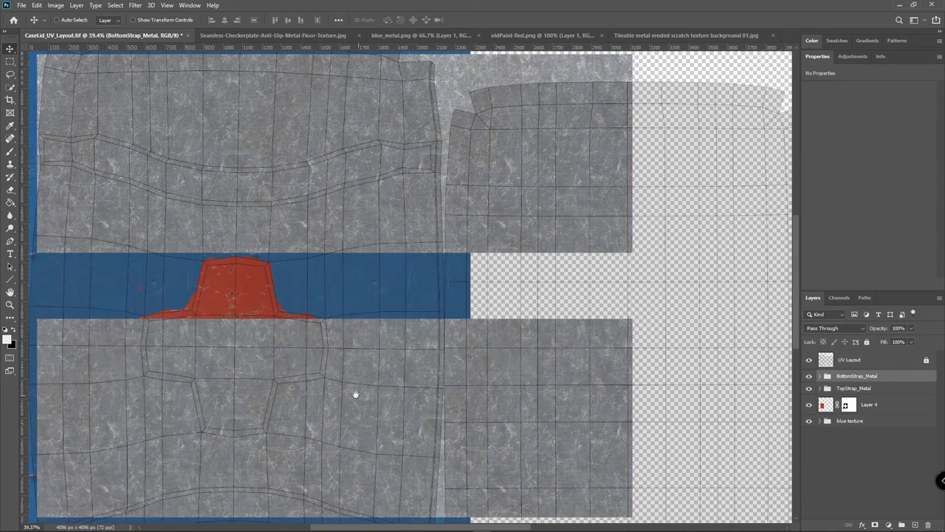
{"action": "left_click_drag", "start_coordinate": [355, 394], "coordinate": [365, 169]}
{"action": "left_click_drag", "start_coordinate": [329, 228], "coordinate": [342, 357]}
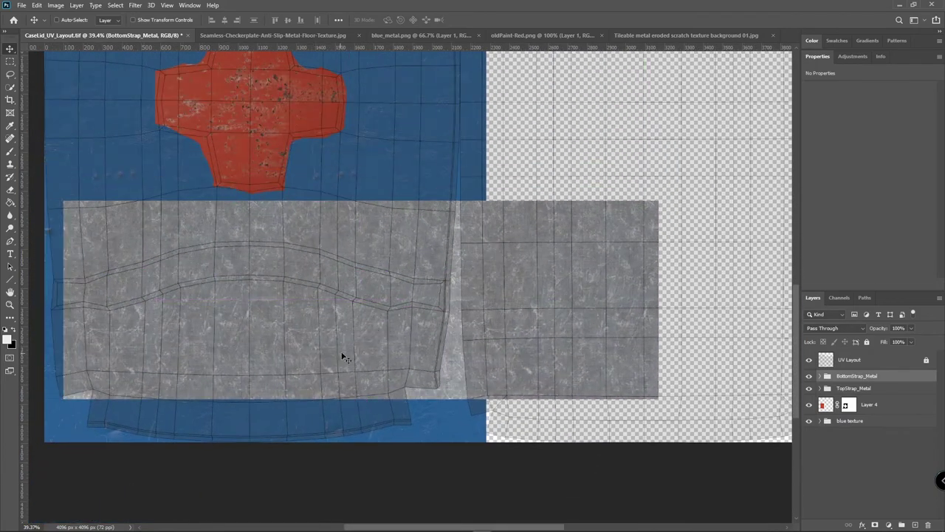
Rotate the BottomStrap_Metal group by 180° and center it horizontally over the lower strap's UV area.
{"action": "left_click", "coordinate": [36, 6]}
{"action": "mouse_move", "coordinate": [120, 233]}
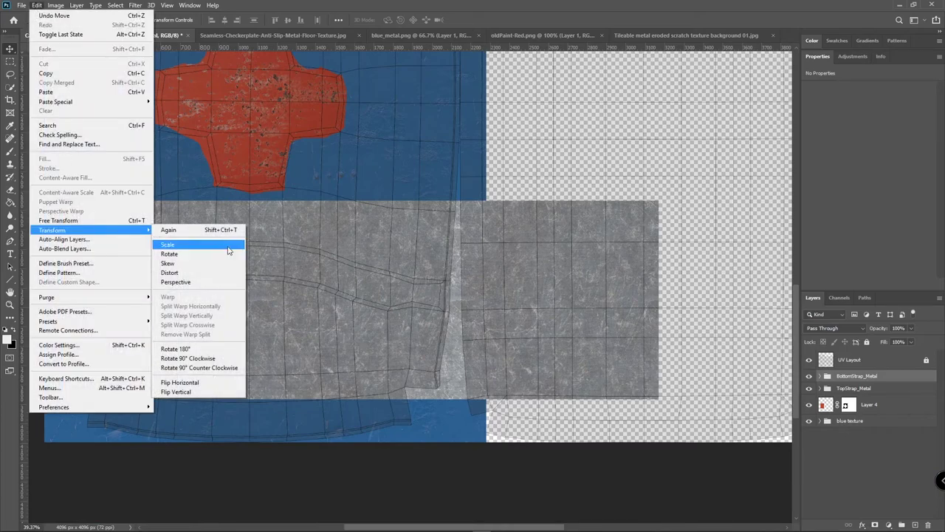
{"action": "left_click", "coordinate": [225, 257]}
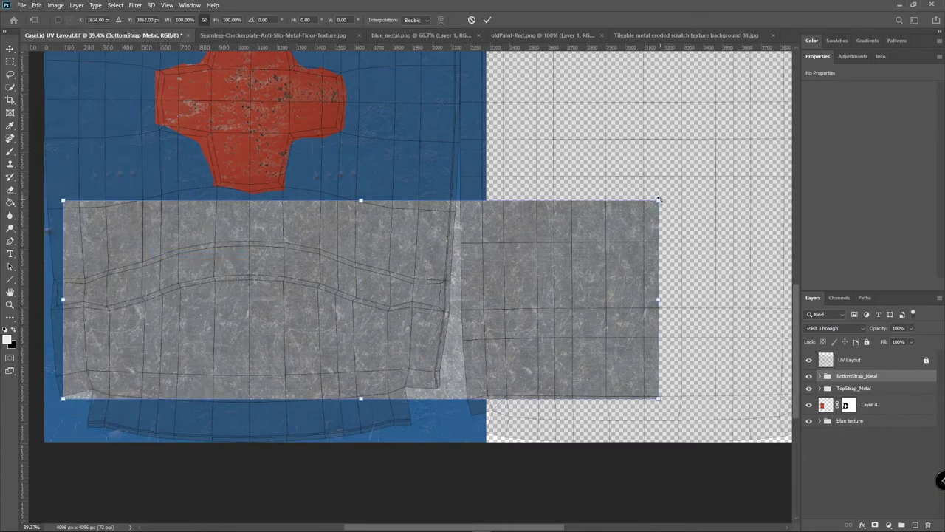
{"action": "left_click_drag", "start_coordinate": [659, 200], "coordinate": [480, 435]}
{"action": "left_click_drag", "start_coordinate": [621, 372], "coordinate": [379, 349]}
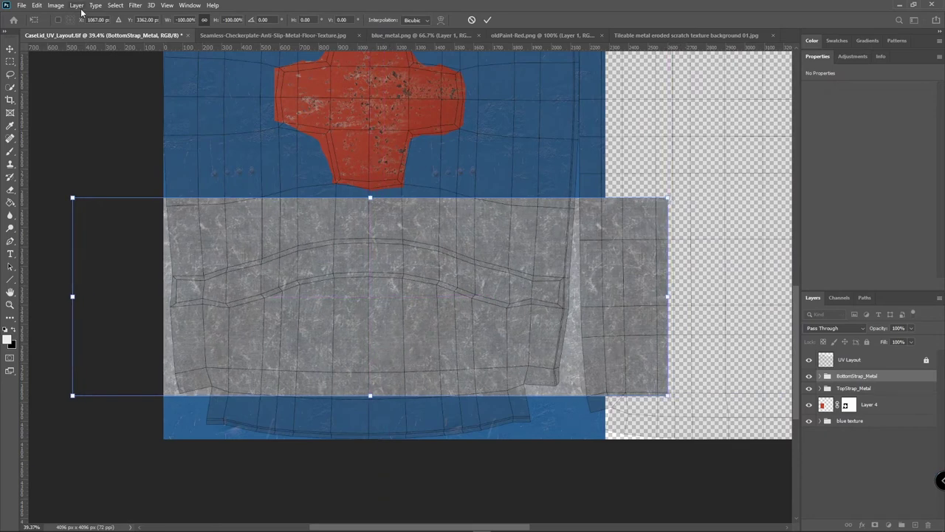
{"action": "key", "text": "Return"}
Scale the BottomStrap_Metal group to about 70% and move it up to cover the curved lower strap.
{"action": "left_click", "coordinate": [37, 6]}
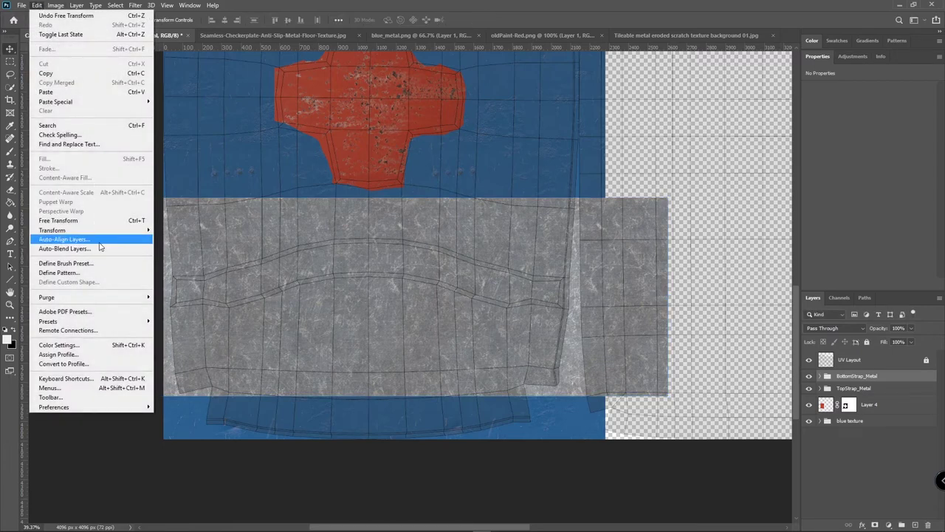
{"action": "mouse_move", "coordinate": [101, 230]}
{"action": "left_click", "coordinate": [196, 244]}
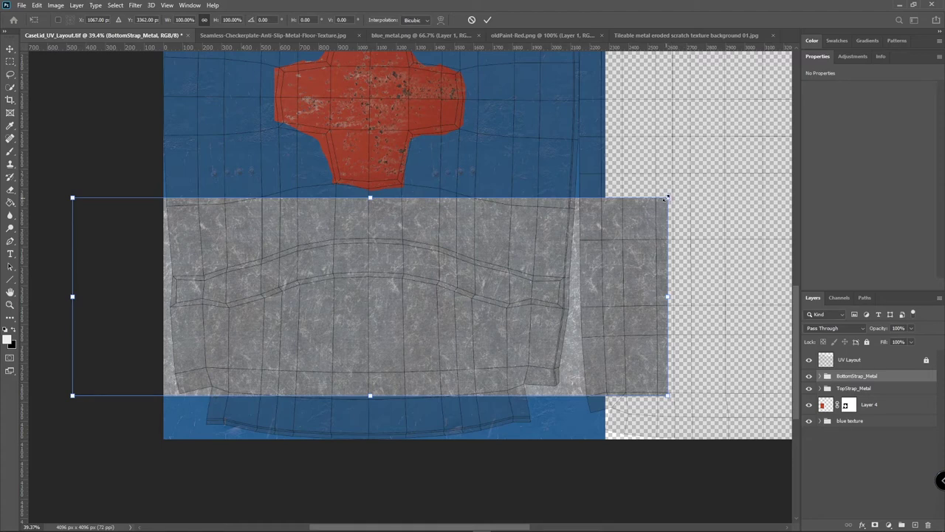
{"action": "left_click_drag", "start_coordinate": [666, 198], "coordinate": [573, 219]}
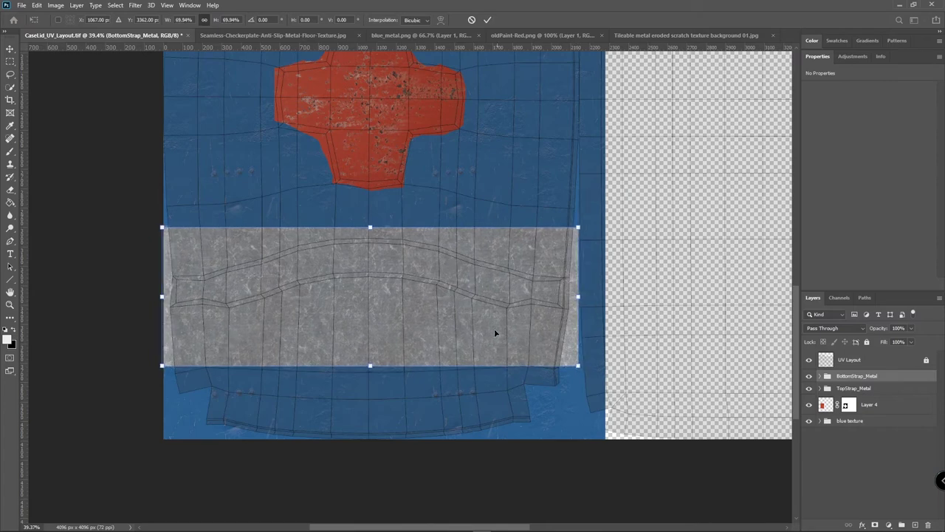
{"action": "left_click_drag", "start_coordinate": [408, 299], "coordinate": [413, 247]}
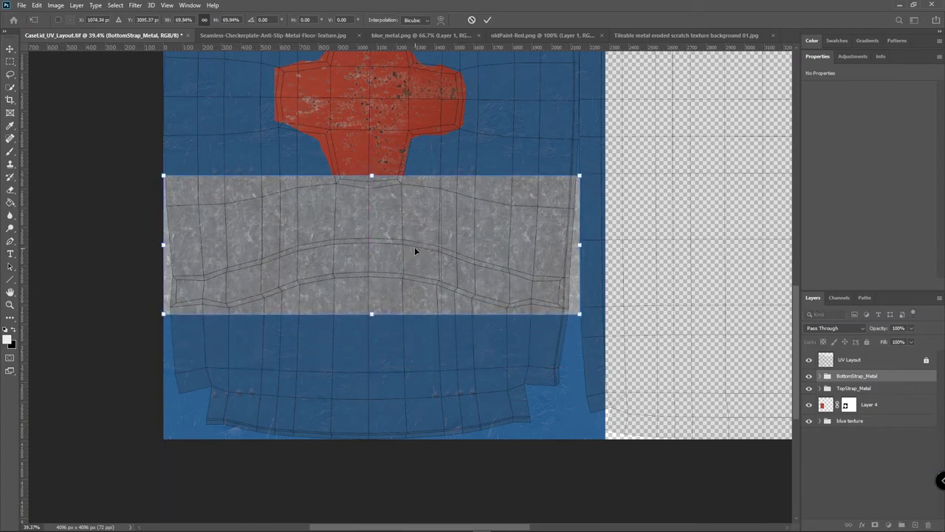
{"action": "key", "text": "Return"}
Scale the TopStrap_Metal group to about 71% and position it over the curved upper strap.
{"action": "left_click", "coordinate": [853, 389]}
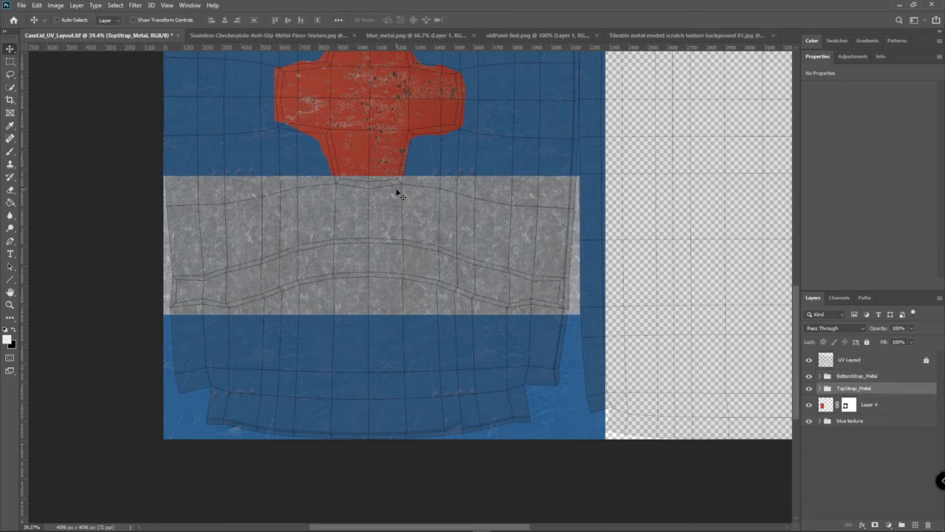
{"action": "scroll", "coordinate": [397, 194], "scroll_direction": "up", "scroll_amount": 5}
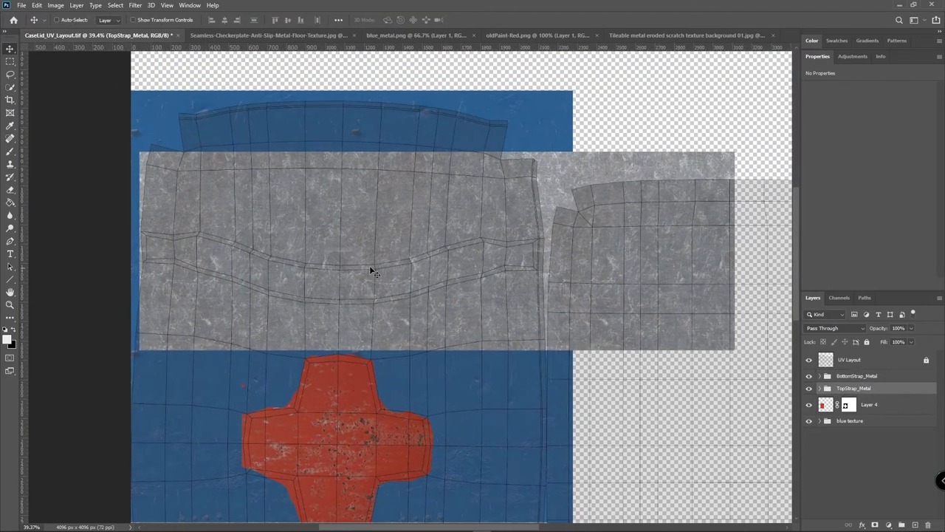
{"action": "left_click", "coordinate": [37, 5]}
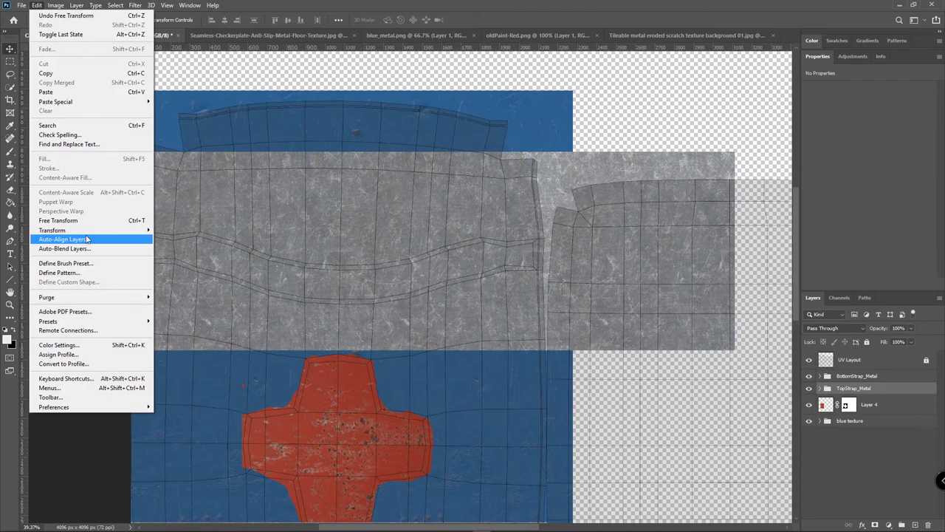
{"action": "mouse_move", "coordinate": [81, 230]}
{"action": "left_click", "coordinate": [203, 243]}
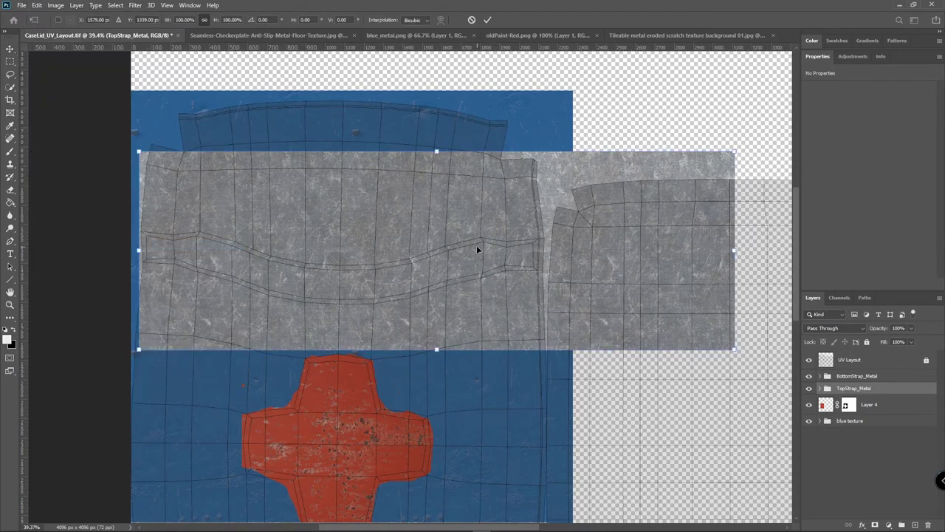
{"action": "left_click_drag", "start_coordinate": [733, 151], "coordinate": [566, 209]}
{"action": "left_click_drag", "start_coordinate": [447, 281], "coordinate": [432, 242]}
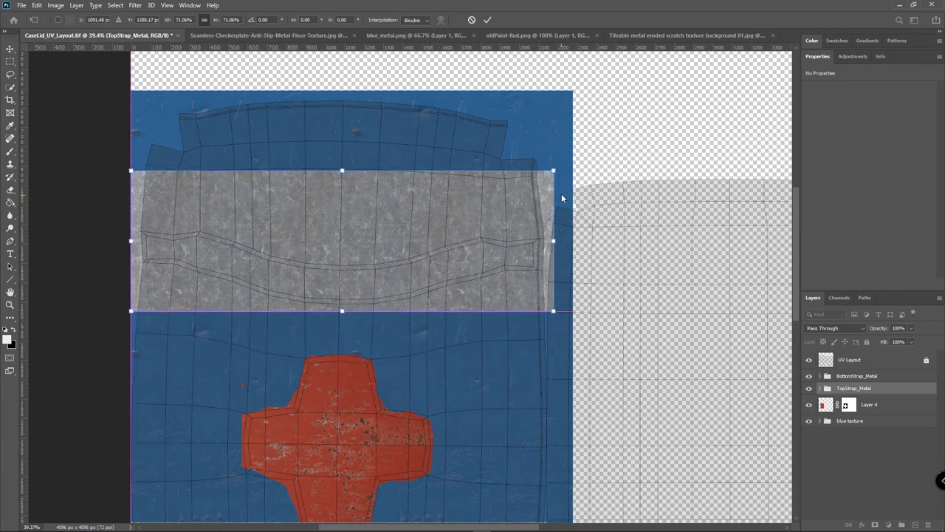
{"action": "key", "text": "Return"}
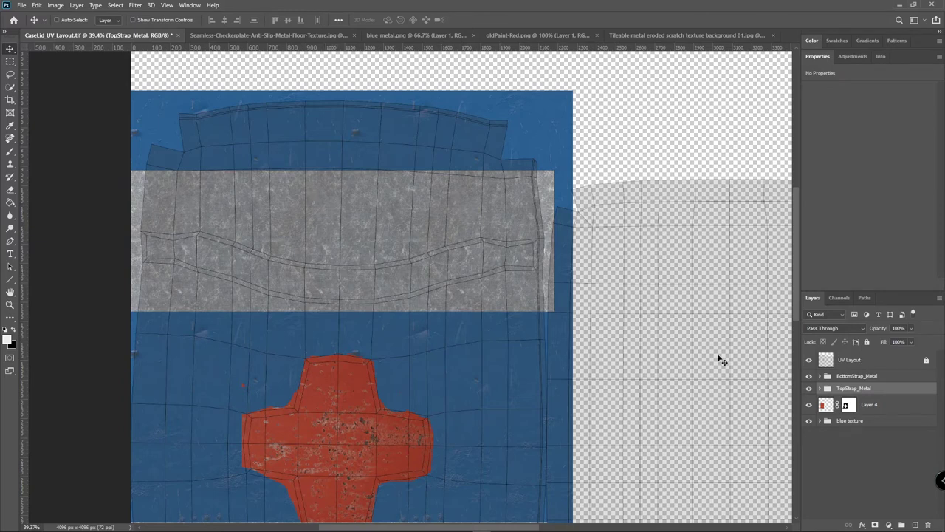
Add a layer mask to TopStrap_Metal and paint out the metal outside the curved upper strap with a black 100 px brush.
{"action": "left_click", "coordinate": [875, 525]}
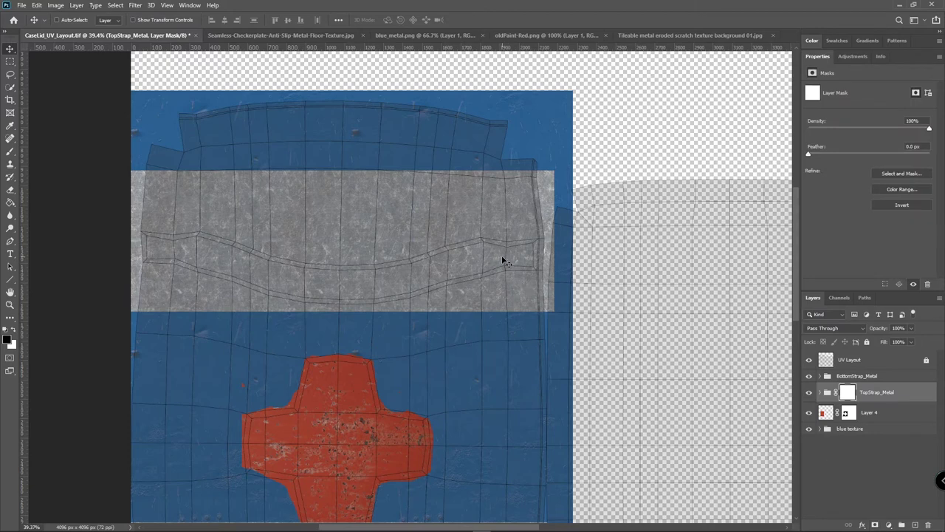
{"action": "key", "text": "b"}
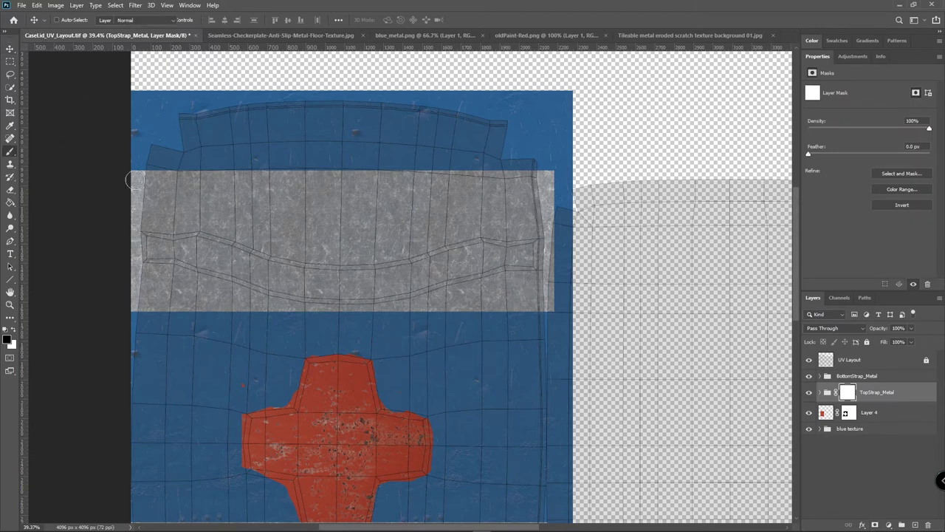
{"action": "mouse_move", "coordinate": [127, 179]}
{"action": "left_mouse_down"}
{"action": "mouse_move", "coordinate": [204, 164]}
{"action": "mouse_move", "coordinate": [531, 178]}
{"action": "mouse_move", "coordinate": [145, 183]}
{"action": "mouse_move", "coordinate": [119, 197]}
{"action": "mouse_move", "coordinate": [541, 200]}
{"action": "mouse_move", "coordinate": [555, 190]}
{"action": "mouse_move", "coordinate": [311, 192]}
{"action": "mouse_move", "coordinate": [555, 208]}
{"action": "mouse_move", "coordinate": [547, 212]}
{"action": "mouse_move", "coordinate": [552, 309]}
{"action": "mouse_move", "coordinate": [392, 313]}
{"action": "mouse_move", "coordinate": [542, 285]}
{"action": "mouse_move", "coordinate": [464, 295]}
{"action": "mouse_move", "coordinate": [509, 281]}
{"action": "mouse_move", "coordinate": [561, 282]}
{"action": "left_mouse_up"}
{"action": "mouse_move", "coordinate": [474, 302]}
{"action": "left_mouse_down"}
{"action": "mouse_move", "coordinate": [321, 319]}
{"action": "mouse_move", "coordinate": [168, 273]}
{"action": "mouse_move", "coordinate": [118, 271]}
{"action": "mouse_move", "coordinate": [226, 306]}
{"action": "mouse_move", "coordinate": [122, 302]}
{"action": "mouse_move", "coordinate": [155, 287]}
{"action": "mouse_move", "coordinate": [118, 285]}
{"action": "mouse_move", "coordinate": [116, 222]}
{"action": "mouse_move", "coordinate": [143, 215]}
{"action": "mouse_move", "coordinate": [355, 255]}
{"action": "mouse_move", "coordinate": [470, 227]}
{"action": "mouse_move", "coordinate": [553, 225]}
{"action": "mouse_move", "coordinate": [541, 217]}
{"action": "mouse_move", "coordinate": [203, 209]}
{"action": "mouse_move", "coordinate": [304, 204]}
{"action": "mouse_move", "coordinate": [255, 220]}
{"action": "mouse_move", "coordinate": [448, 221]}
{"action": "mouse_move", "coordinate": [351, 245]}
{"action": "mouse_move", "coordinate": [245, 237]}
{"action": "mouse_move", "coordinate": [380, 235]}
{"action": "left_mouse_up"}
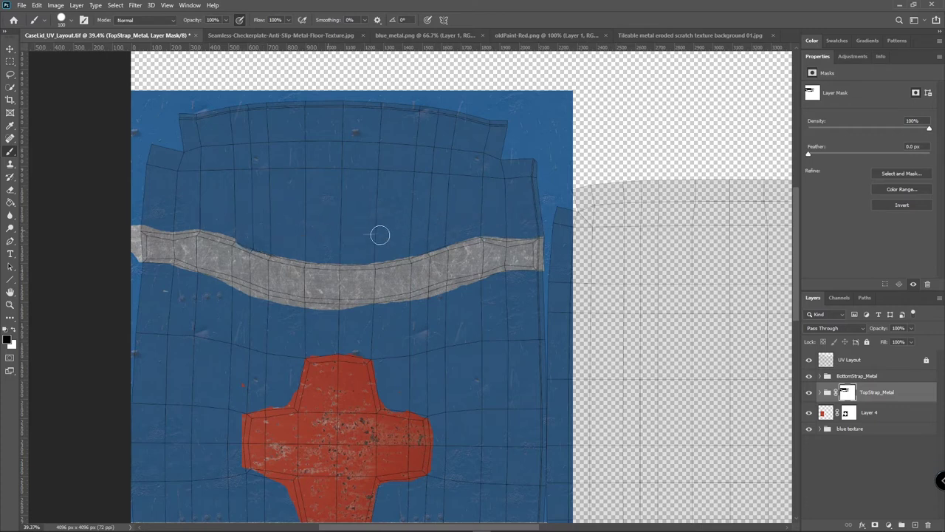
{"action": "left_click_drag", "start_coordinate": [128, 226], "coordinate": [130, 268]}
Add a layer mask to BottomStrap_Metal and paint out the metal outside the curved lower strap with the black 100 px brush.
{"action": "mouse_move", "coordinate": [333, 376]}
{"action": "left_mouse_down"}
{"action": "mouse_move", "coordinate": [302, 331]}
{"action": "mouse_move", "coordinate": [308, 262]}
{"action": "left_mouse_up"}
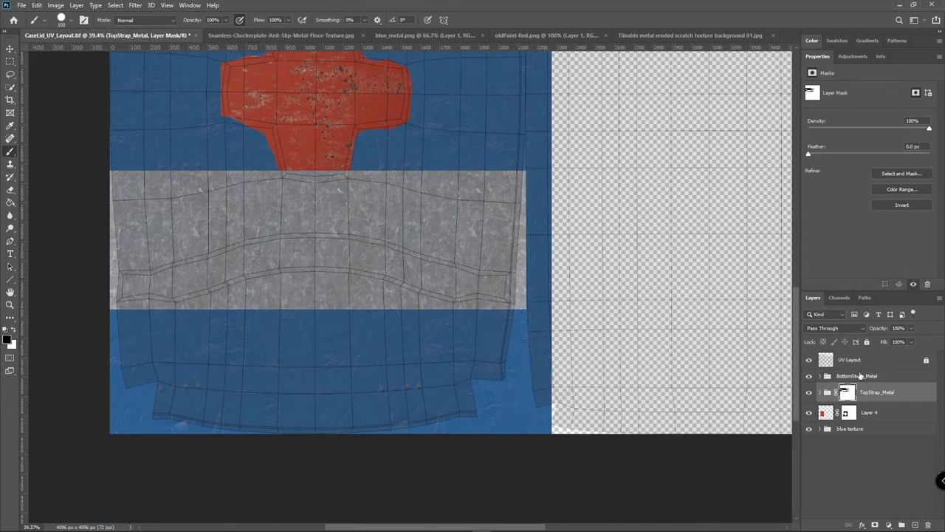
{"action": "left_click", "coordinate": [860, 375]}
{"action": "left_click", "coordinate": [875, 525]}
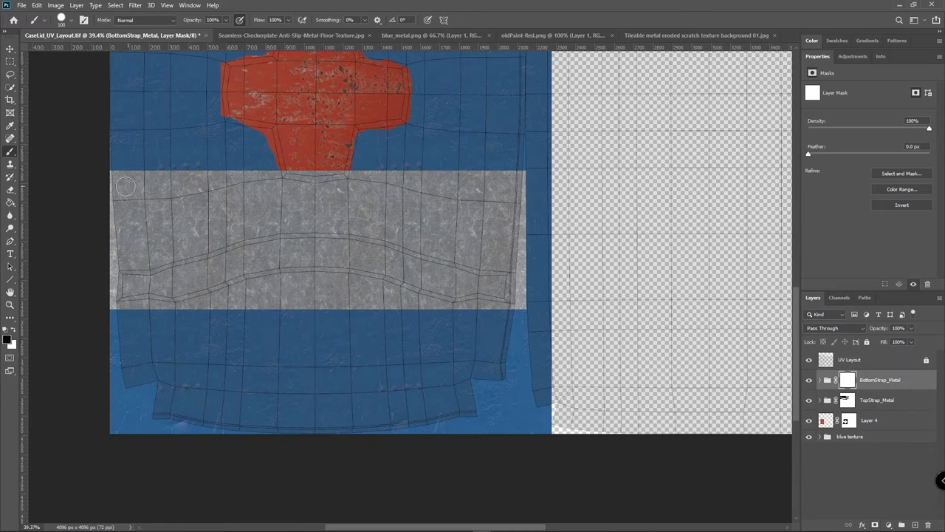
{"action": "mouse_move", "coordinate": [124, 186]}
{"action": "left_mouse_down"}
{"action": "mouse_move", "coordinate": [269, 161]}
{"action": "mouse_move", "coordinate": [262, 166]}
{"action": "mouse_move", "coordinate": [542, 180]}
{"action": "mouse_move", "coordinate": [129, 188]}
{"action": "mouse_move", "coordinate": [549, 200]}
{"action": "mouse_move", "coordinate": [334, 208]}
{"action": "mouse_move", "coordinate": [114, 198]}
{"action": "mouse_move", "coordinate": [143, 184]}
{"action": "mouse_move", "coordinate": [114, 205]}
{"action": "mouse_move", "coordinate": [118, 221]}
{"action": "mouse_move", "coordinate": [481, 215]}
{"action": "mouse_move", "coordinate": [530, 222]}
{"action": "mouse_move", "coordinate": [526, 238]}
{"action": "mouse_move", "coordinate": [537, 238]}
{"action": "mouse_move", "coordinate": [520, 250]}
{"action": "mouse_move", "coordinate": [470, 249]}
{"action": "mouse_move", "coordinate": [299, 209]}
{"action": "mouse_move", "coordinate": [419, 219]}
{"action": "mouse_move", "coordinate": [513, 236]}
{"action": "mouse_move", "coordinate": [513, 248]}
{"action": "mouse_move", "coordinate": [462, 252]}
{"action": "mouse_move", "coordinate": [320, 215]}
{"action": "mouse_move", "coordinate": [273, 215]}
{"action": "mouse_move", "coordinate": [181, 245]}
{"action": "mouse_move", "coordinate": [115, 252]}
{"action": "left_mouse_up"}
{"action": "mouse_move", "coordinate": [202, 226]}
{"action": "left_mouse_down"}
{"action": "mouse_move", "coordinate": [162, 223]}
{"action": "mouse_move", "coordinate": [196, 208]}
{"action": "mouse_move", "coordinate": [119, 214]}
{"action": "left_mouse_up"}
{"action": "mouse_move", "coordinate": [123, 252]}
{"action": "left_mouse_down"}
{"action": "mouse_move", "coordinate": [102, 291]}
{"action": "mouse_move", "coordinate": [118, 325]}
{"action": "mouse_move", "coordinate": [135, 312]}
{"action": "mouse_move", "coordinate": [221, 308]}
{"action": "mouse_move", "coordinate": [320, 284]}
{"action": "mouse_move", "coordinate": [356, 283]}
{"action": "mouse_move", "coordinate": [461, 313]}
{"action": "mouse_move", "coordinate": [524, 312]}
{"action": "mouse_move", "coordinate": [533, 255]}
{"action": "mouse_move", "coordinate": [530, 270]}
{"action": "mouse_move", "coordinate": [462, 258]}
{"action": "mouse_move", "coordinate": [307, 266]}
{"action": "left_mouse_up"}
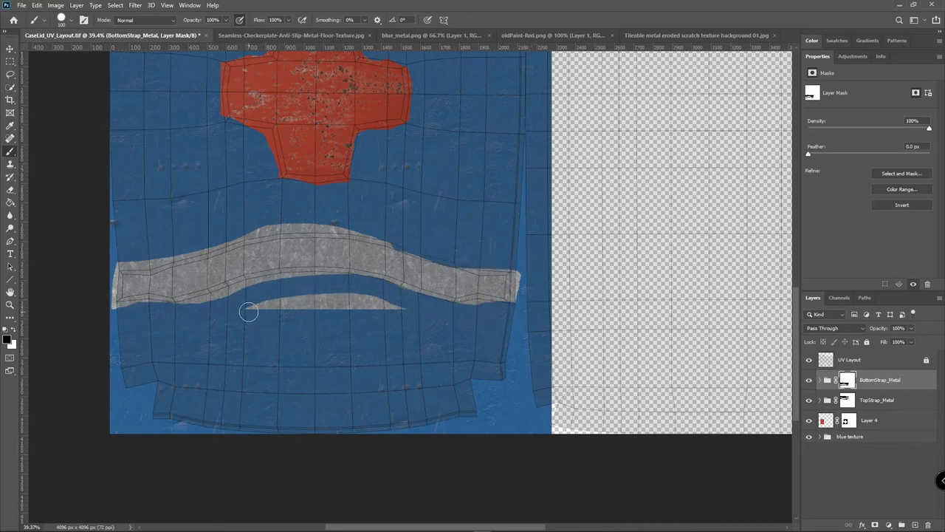
{"action": "mouse_move", "coordinate": [248, 312]}
{"action": "left_mouse_down"}
{"action": "mouse_move", "coordinate": [399, 309]}
{"action": "mouse_move", "coordinate": [321, 294]}
{"action": "mouse_move", "coordinate": [242, 255]}
{"action": "mouse_move", "coordinate": [234, 230]}
{"action": "mouse_move", "coordinate": [382, 224]}
{"action": "left_mouse_up"}
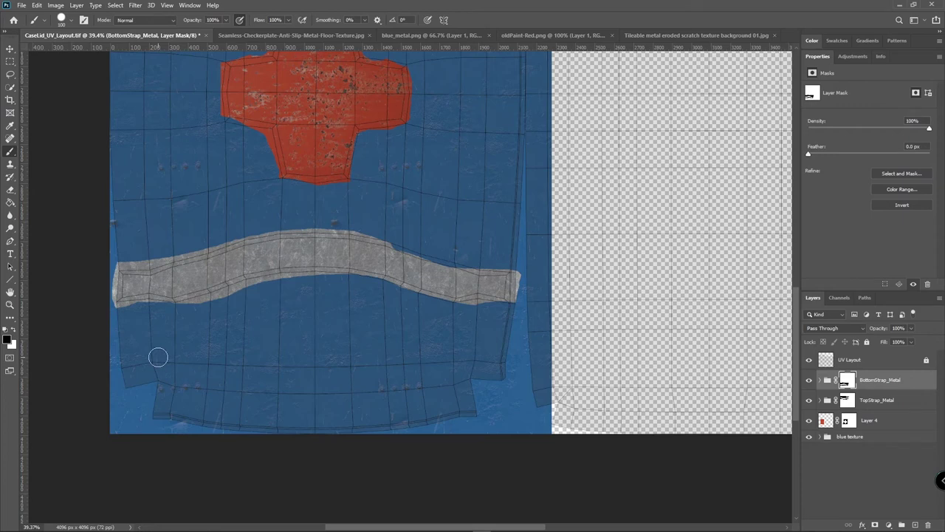
Trim the lower edge of the upper strap on the TopStrap_Metal mask.
{"action": "left_click_drag", "start_coordinate": [344, 253], "coordinate": [354, 442]}
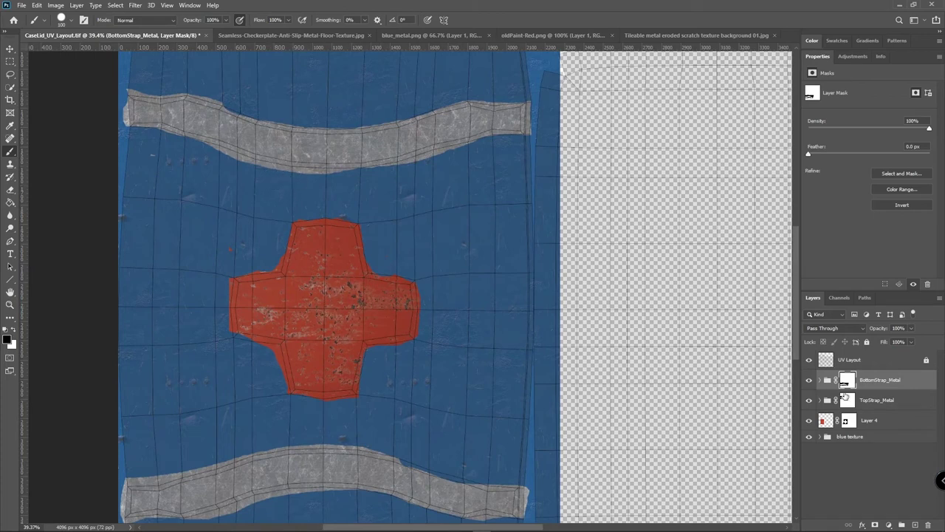
{"action": "key", "text": "alt+bracketleft"}
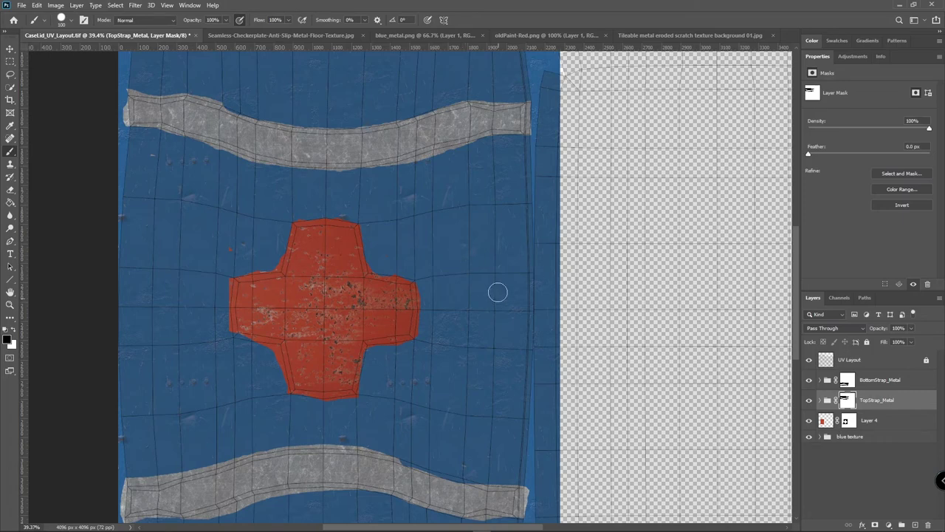
Open "rusty metal" from the Textures folder, select the entire image, and return to CaseLid_UV_Layout.tif.
{"action": "key", "text": "ctrl+o"}
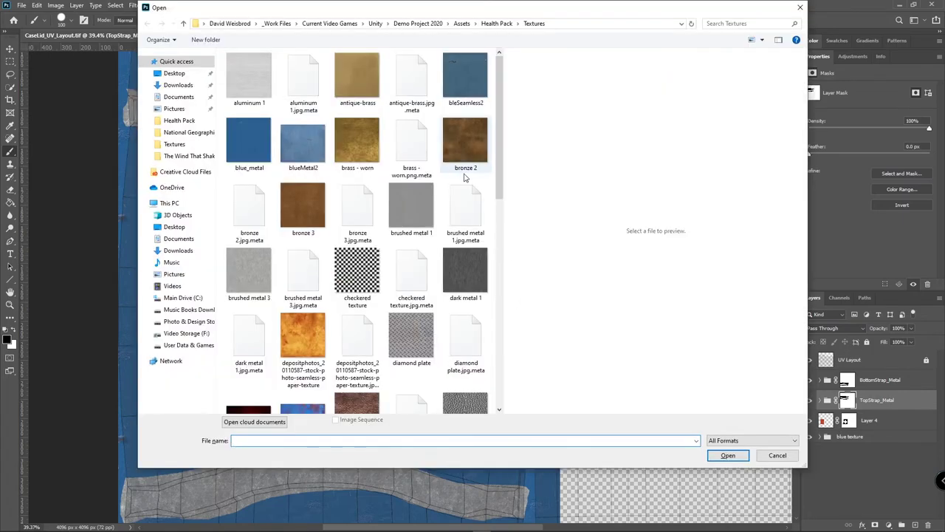
{"action": "scroll", "coordinate": [497, 238], "scroll_direction": "down", "scroll_amount": 5}
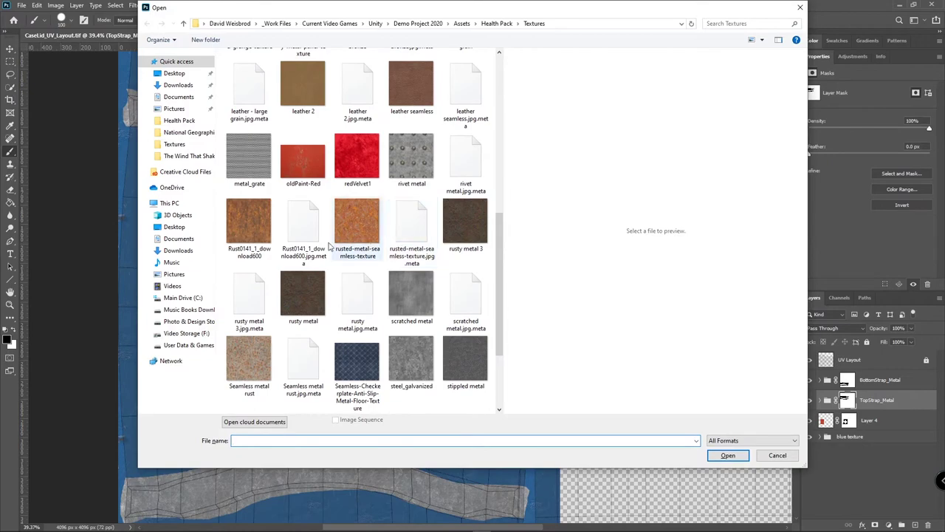
{"action": "left_click", "coordinate": [293, 291]}
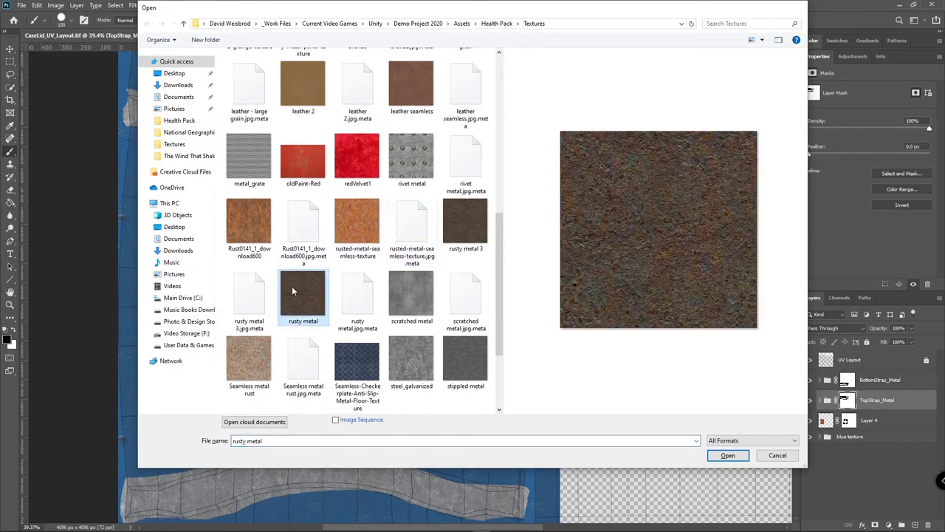
{"action": "double_click", "coordinate": [292, 286]}
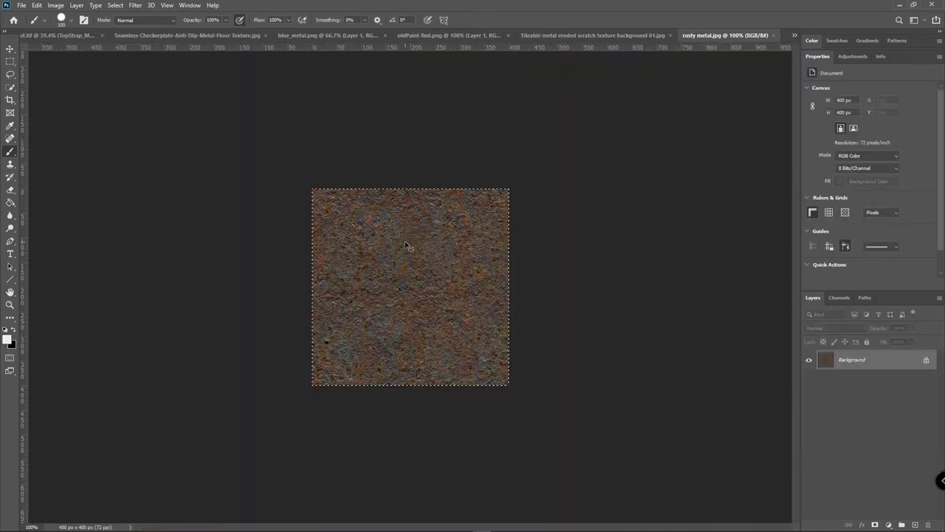
{"action": "left_click", "coordinate": [47, 35]}
{"action": "scroll", "coordinate": [334, 236], "scroll_direction": "left", "scroll_amount": 2}
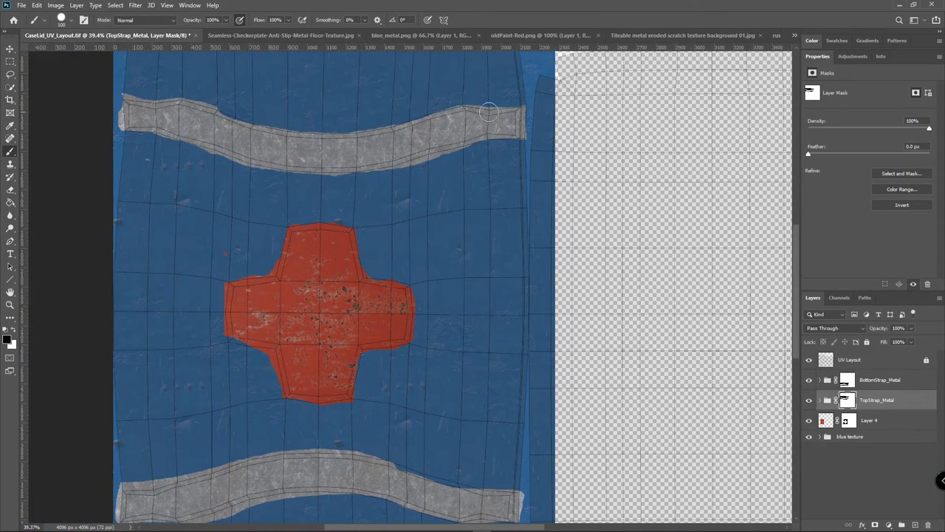
Close all source texture images, leaving only CaseLid_UV_Layout.tif open.
{"action": "left_click", "coordinate": [359, 35]}
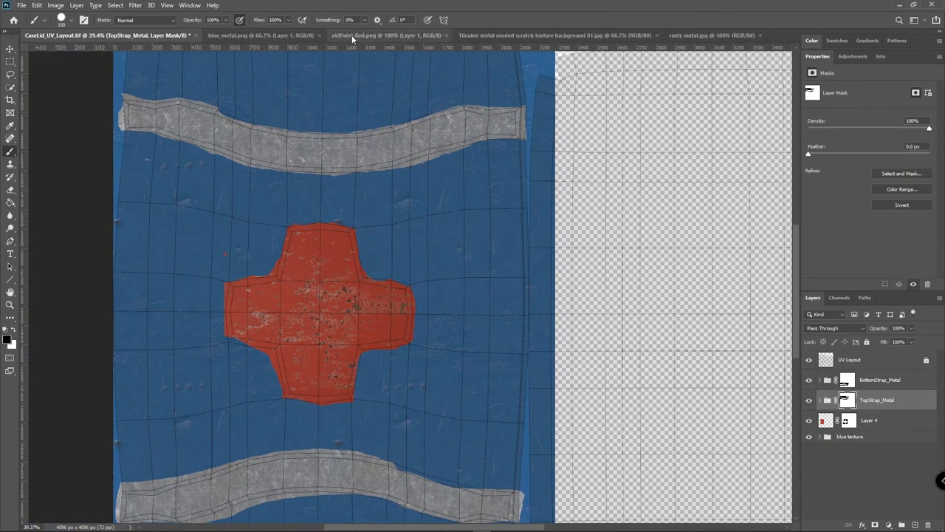
{"action": "left_click", "coordinate": [320, 35]}
{"action": "left_click", "coordinate": [321, 35]}
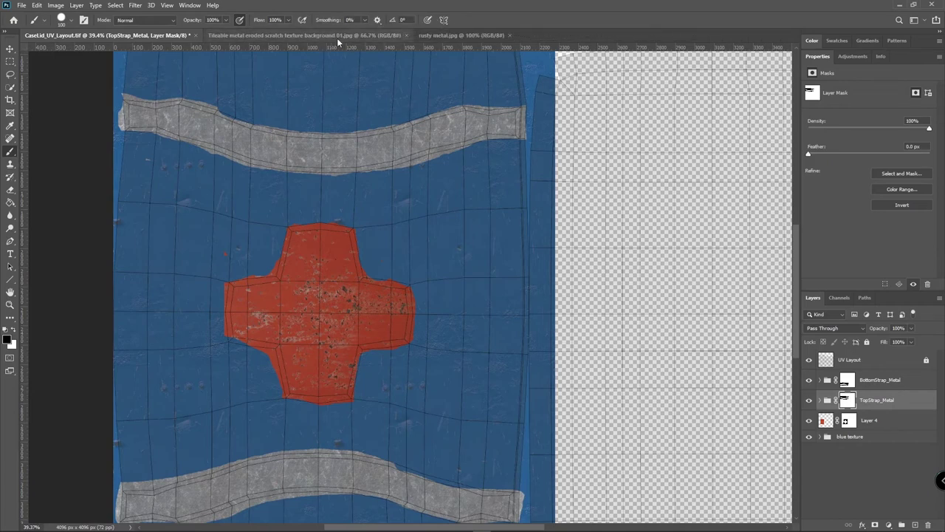
{"action": "left_click", "coordinate": [406, 35]}
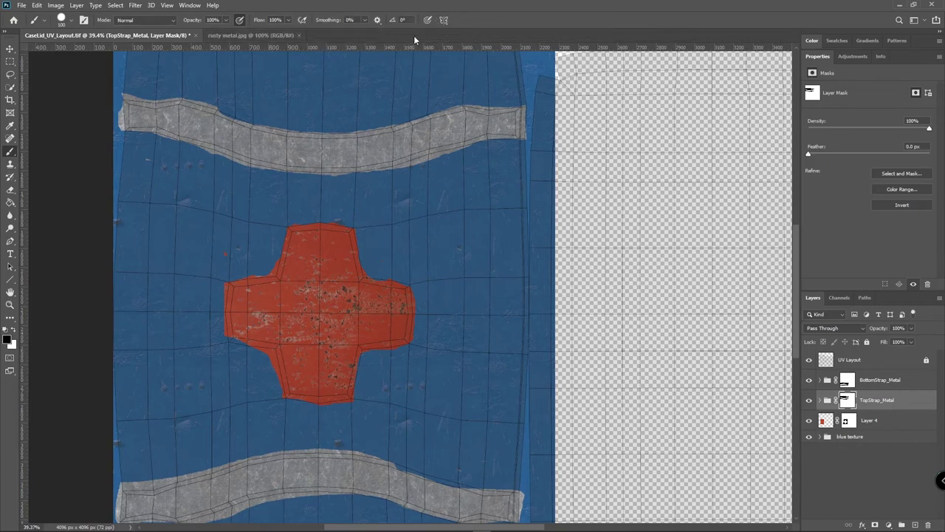
{"action": "left_click", "coordinate": [300, 36]}
Paste the rust texture above BottomStrap_Metal and duplicate the tile into a 2400 by 800 px block covering the upper strap.
{"action": "left_click", "coordinate": [881, 381]}
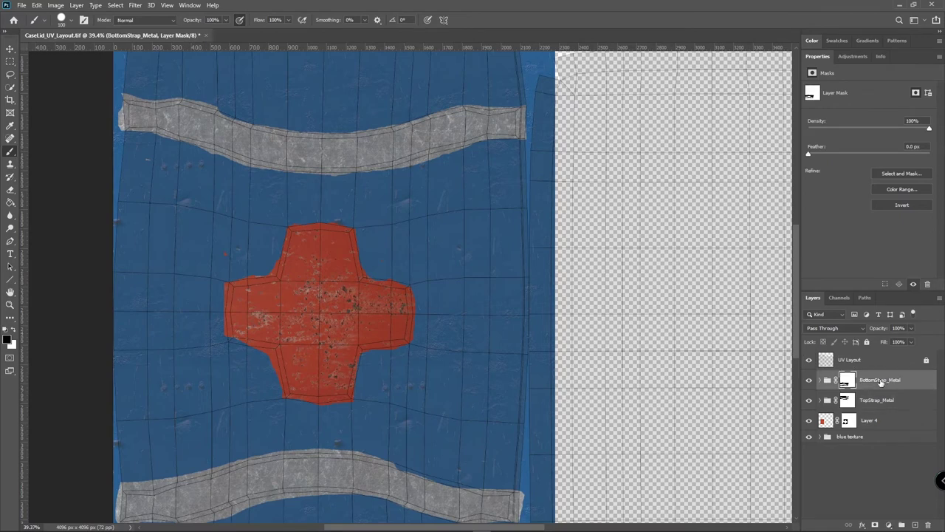
{"action": "key", "text": "ctrl+v"}
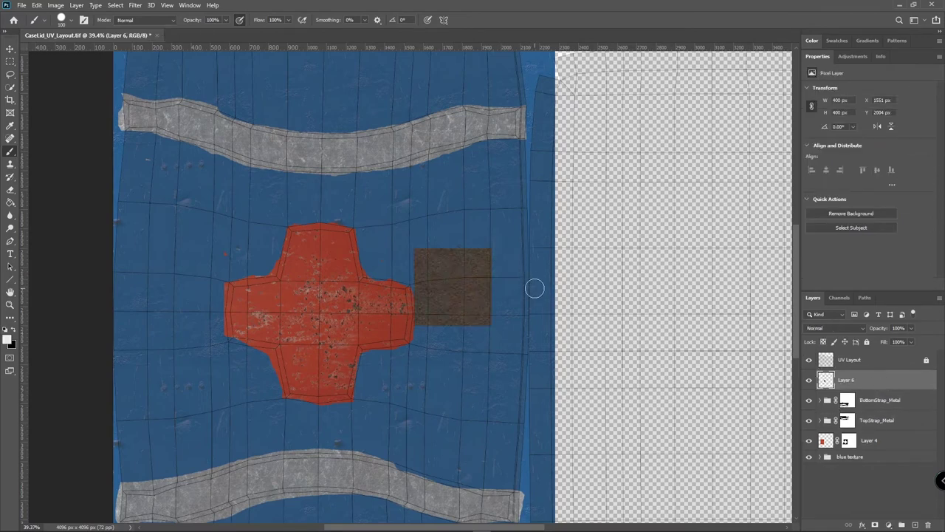
{"action": "key", "text": "v"}
{"action": "left_click_drag", "start_coordinate": [458, 292], "coordinate": [228, 196]}
{"action": "left_click_drag", "start_coordinate": [227, 196], "coordinate": [154, 201], "text": "alt"}
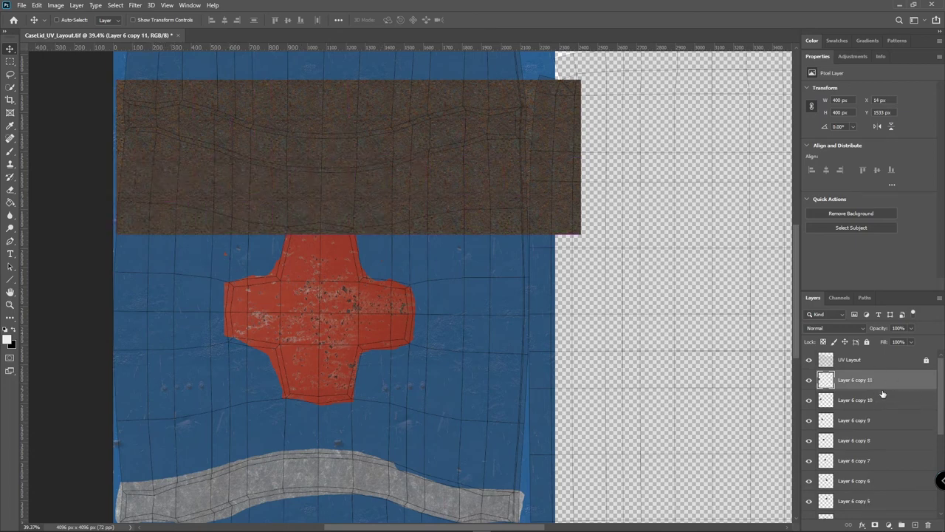
Group all the rust tile layers as rustyMetal and shift the group slightly to meet the canvas's left edge.
{"action": "scroll", "coordinate": [881, 443], "scroll_direction": "down", "scroll_amount": 4}
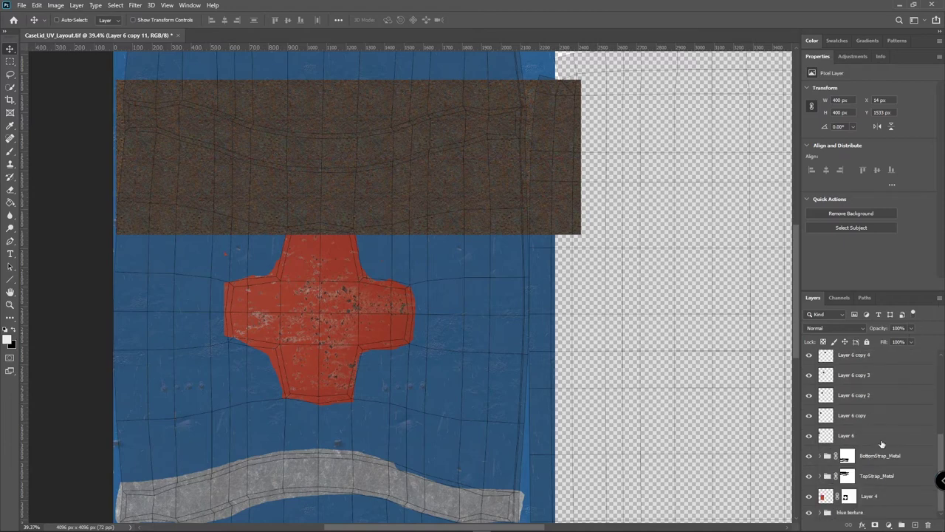
{"action": "left_click", "coordinate": [874, 435], "text": "shift"}
{"action": "left_click", "coordinate": [939, 298]}
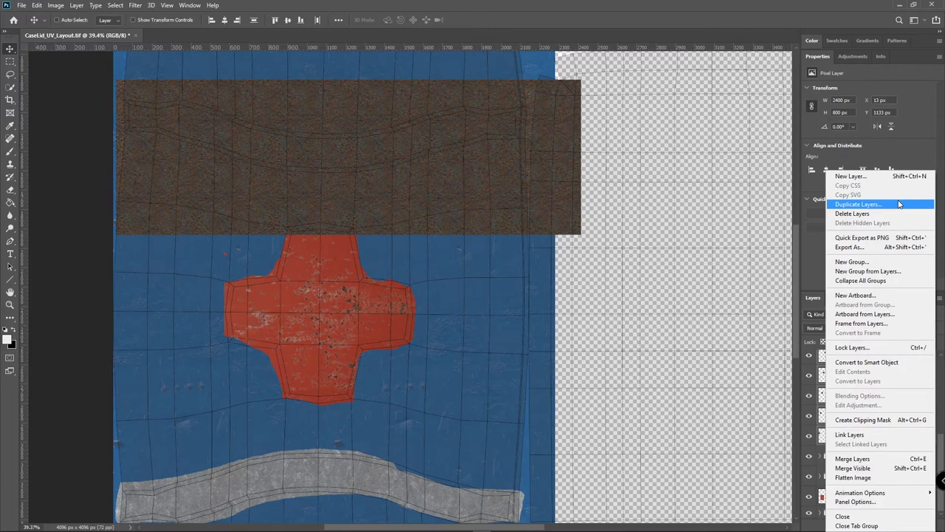
{"action": "left_click", "coordinate": [881, 271]}
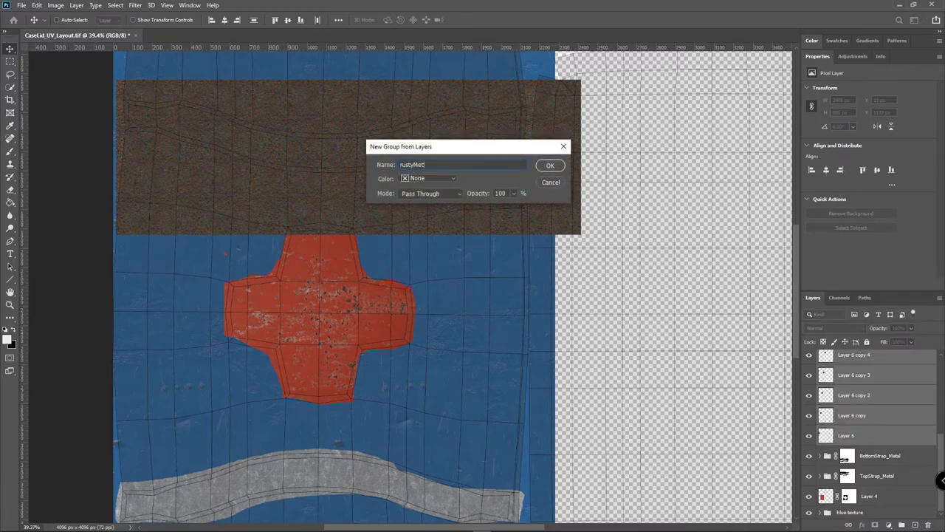
{"action": "key", "text": "Return"}
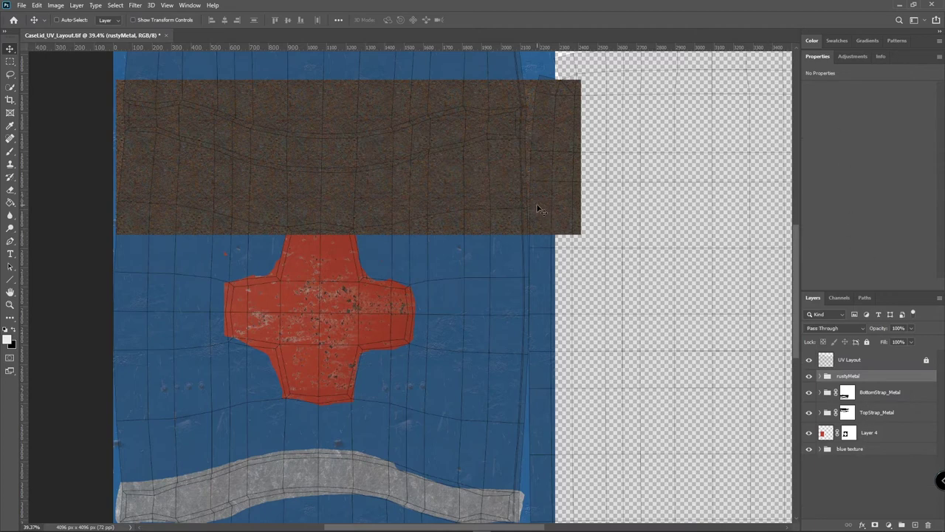
{"action": "mouse_move", "coordinate": [538, 207]}
{"action": "left_mouse_down"}
{"action": "mouse_move", "coordinate": [523, 204]}
{"action": "mouse_move", "coordinate": [537, 205]}
{"action": "left_mouse_up"}
Duplicate the whole block of rustyMetal tiles three times downward to cover the lid as far as the canvas's lower edge.
{"action": "left_click", "coordinate": [818, 375]}
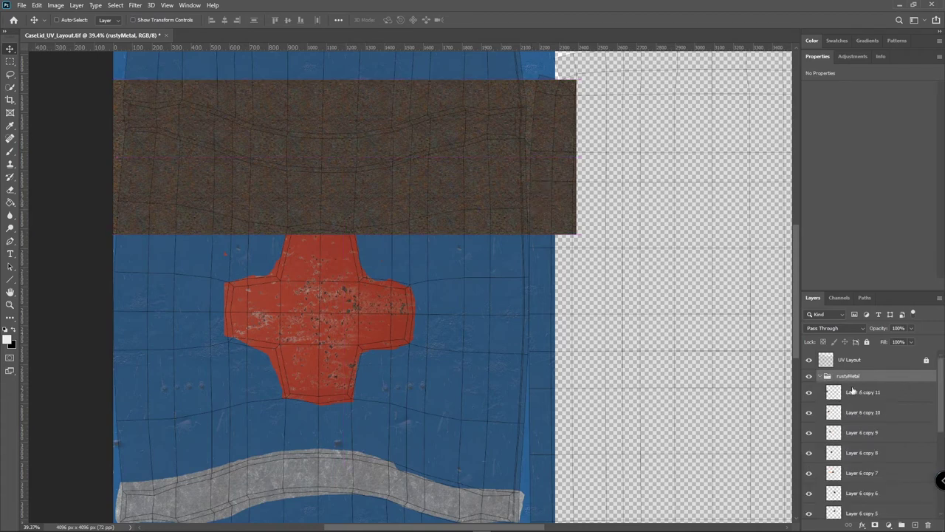
{"action": "left_click", "coordinate": [867, 393]}
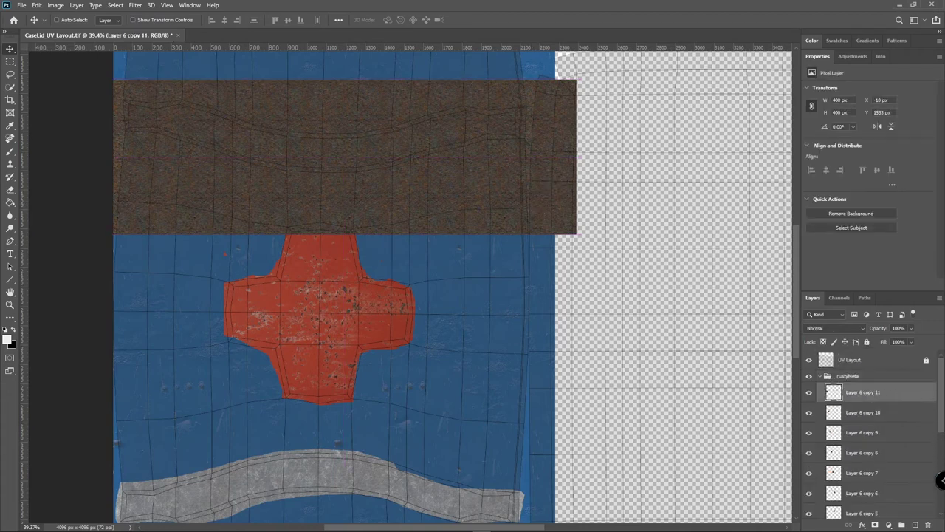
{"action": "left_click_drag", "start_coordinate": [943, 395], "coordinate": [942, 476]}
{"action": "left_click", "coordinate": [866, 438], "text": "shift"}
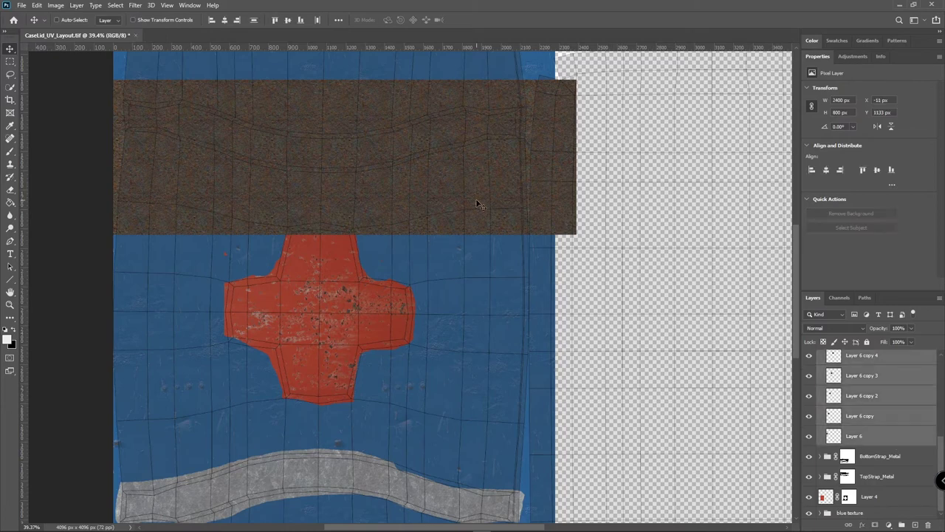
{"action": "left_click_drag", "start_coordinate": [476, 205], "coordinate": [483, 256]}
{"action": "key", "text": "ctrl+z"}
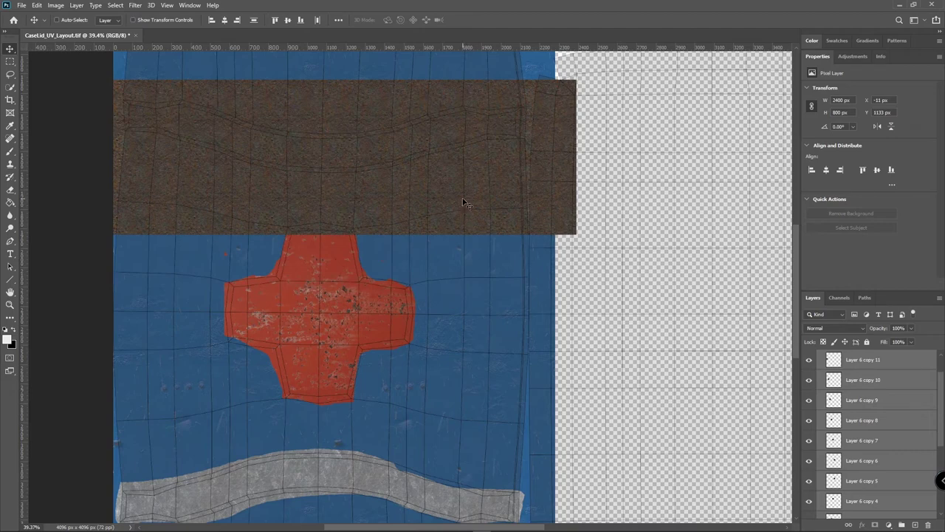
{"action": "left_click_drag", "start_coordinate": [463, 205], "coordinate": [468, 448]}
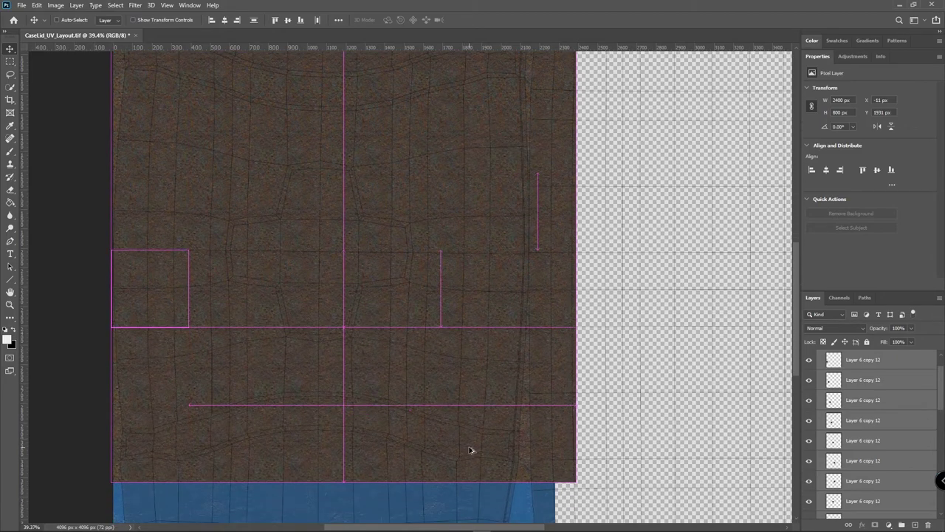
{"action": "scroll", "coordinate": [468, 443], "scroll_direction": "down", "scroll_amount": 3}
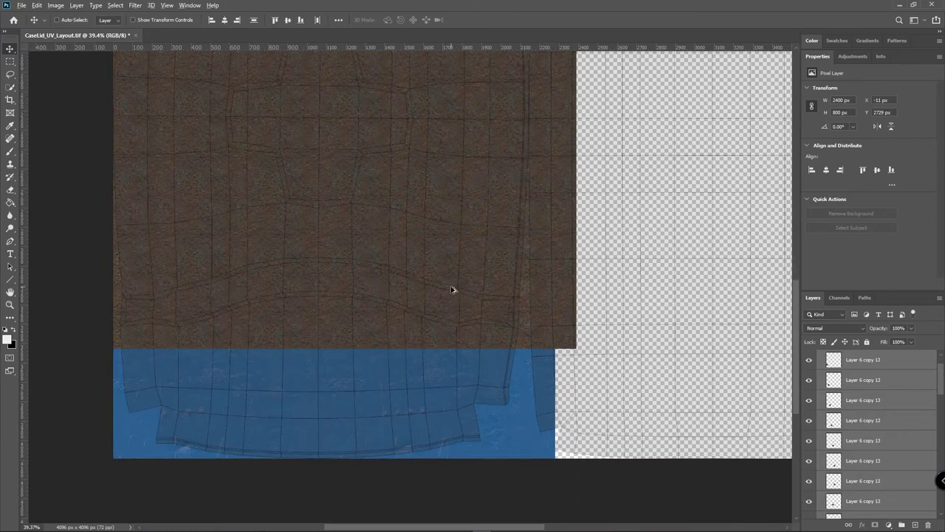
{"action": "left_click_drag", "start_coordinate": [449, 288], "coordinate": [446, 441]}
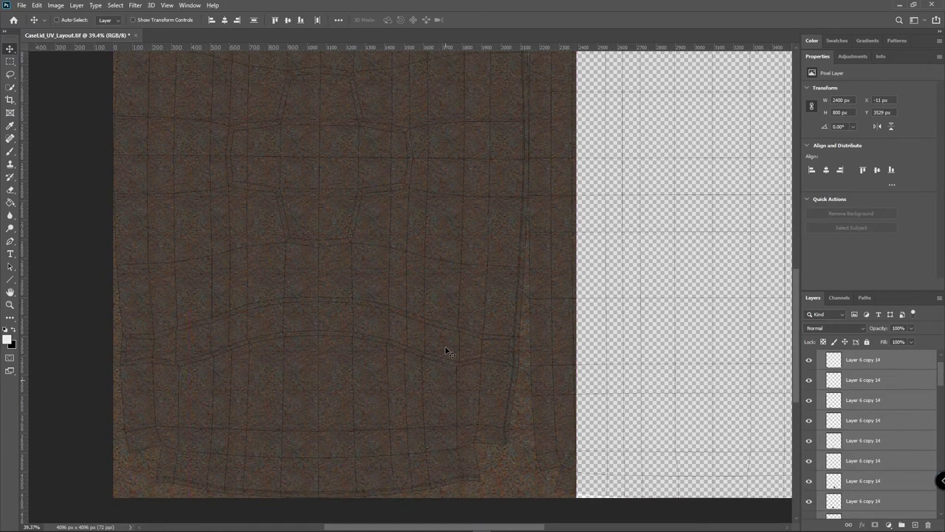
Duplicate the block of rust tiles upward to cover the remaining blue area at the upper end of the lid.
{"action": "left_click_drag", "start_coordinate": [443, 258], "coordinate": [444, 436]}
{"action": "left_click_drag", "start_coordinate": [445, 114], "coordinate": [441, 302]}
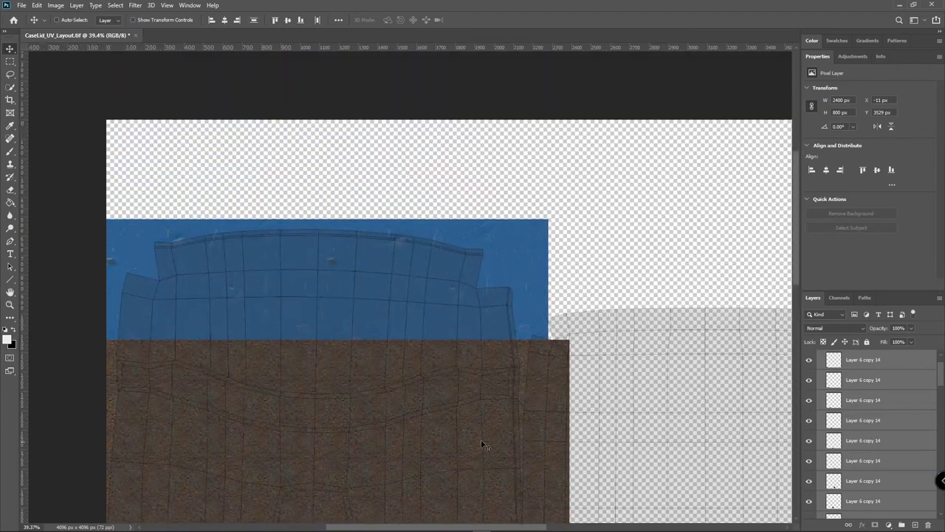
{"action": "left_click_drag", "start_coordinate": [472, 395], "coordinate": [481, 160]}
{"action": "scroll", "coordinate": [478, 177], "scroll_direction": "down", "scroll_amount": 5}
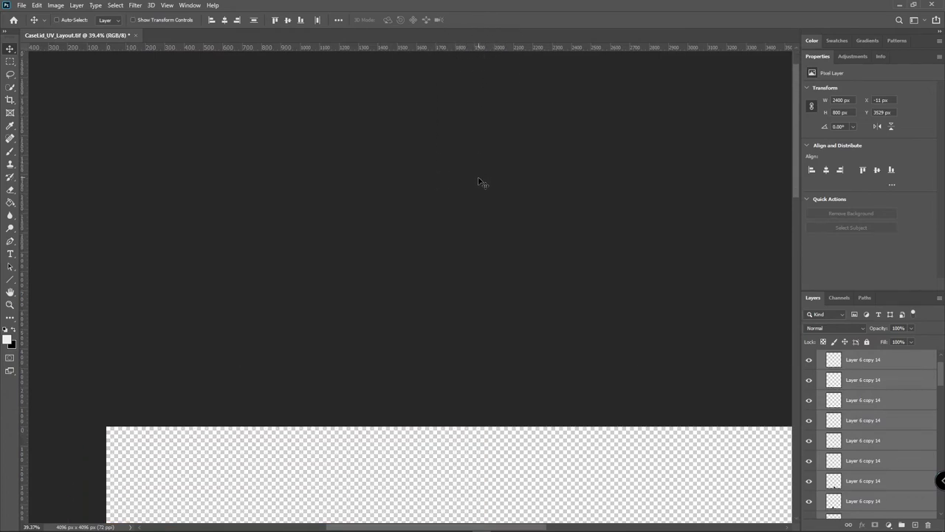
{"action": "scroll", "coordinate": [474, 210], "scroll_direction": "down", "scroll_amount": 3, "text": "alt"}
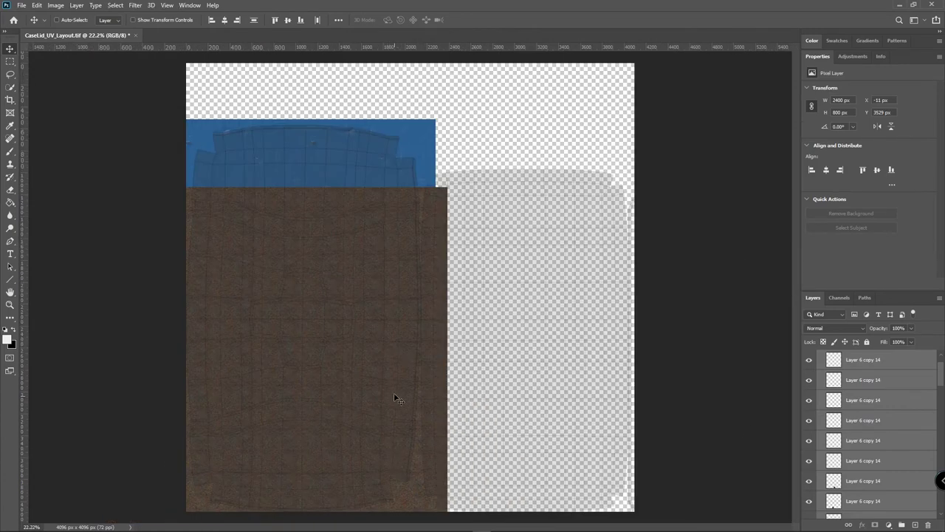
{"action": "left_click_drag", "start_coordinate": [382, 470], "coordinate": [390, 147]}
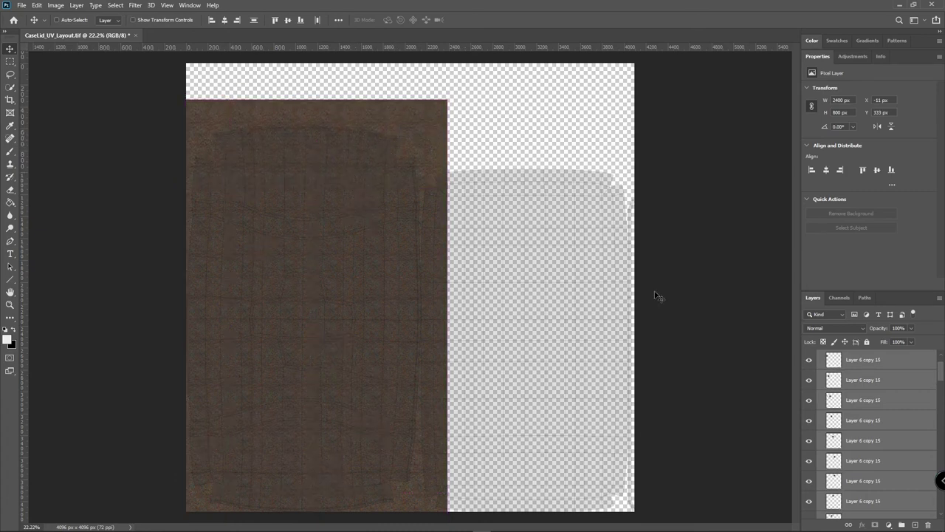
Add a layer mask to the collapsed rustyMetal group and fill it with black to hide the rust.
{"action": "scroll", "coordinate": [880, 394], "scroll_direction": "up", "scroll_amount": 2}
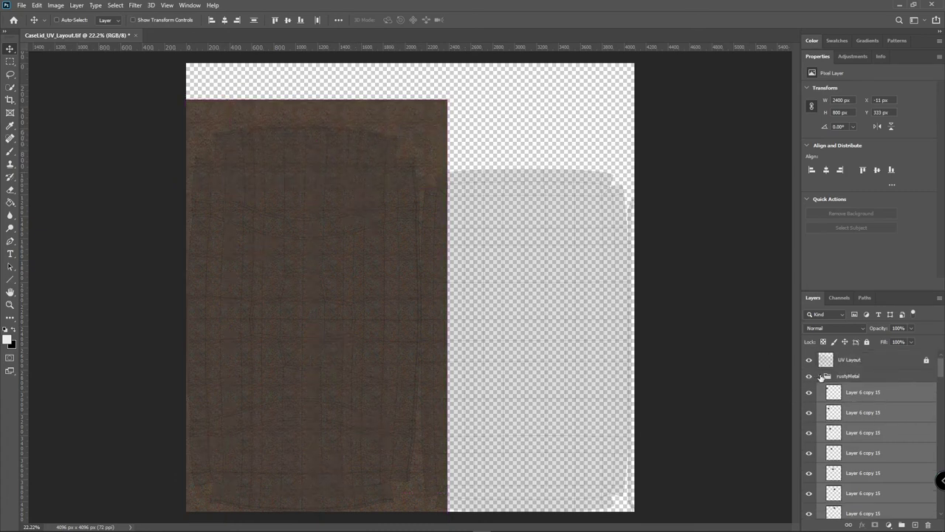
{"action": "left_click", "coordinate": [821, 377]}
{"action": "left_click", "coordinate": [857, 378]}
{"action": "left_click", "coordinate": [875, 525]}
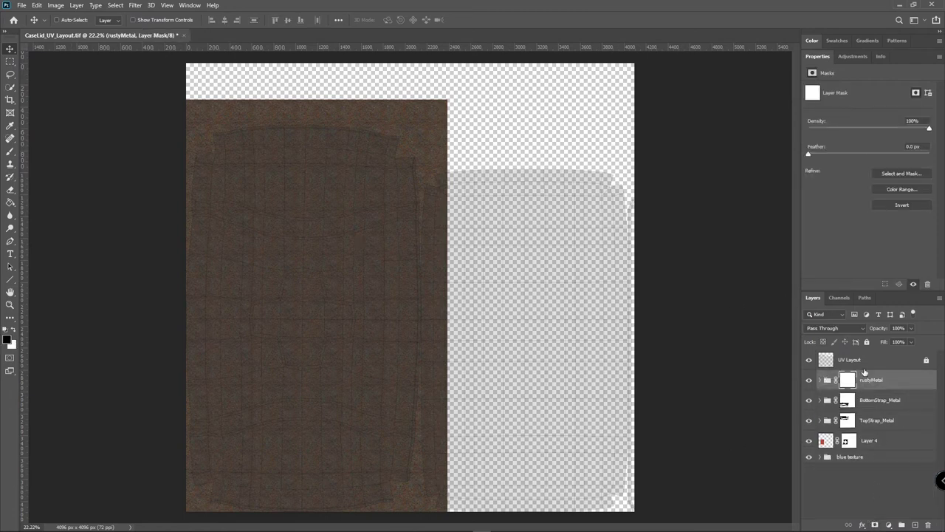
{"action": "left_click", "coordinate": [36, 5]}
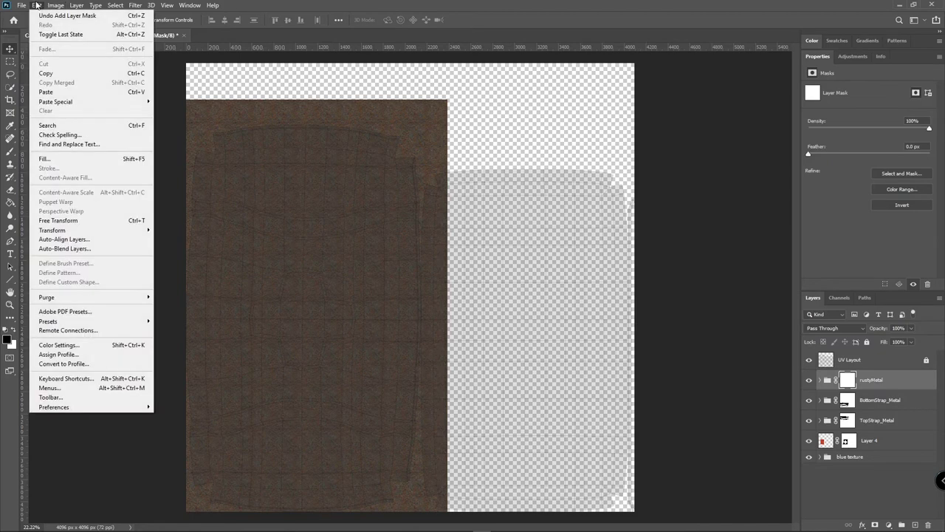
{"action": "left_click", "coordinate": [80, 159]}
{"action": "left_click", "coordinate": [530, 146]}
{"action": "key", "text": "v"}
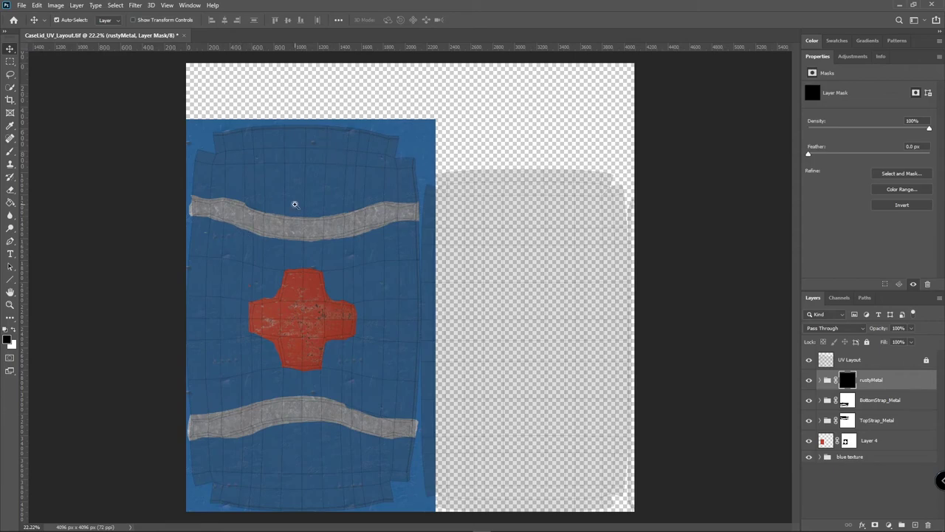
Reveal a faint rust spot near the upper strap's left end on the rustyMetal mask with a soft 70 px Eraser at 18% opacity.
{"action": "left_click_drag", "start_coordinate": [295, 205], "coordinate": [348, 206], "text": "ctrl"}
{"action": "scroll", "coordinate": [384, 248], "scroll_direction": "down", "scroll_amount": 1, "text": "alt"}
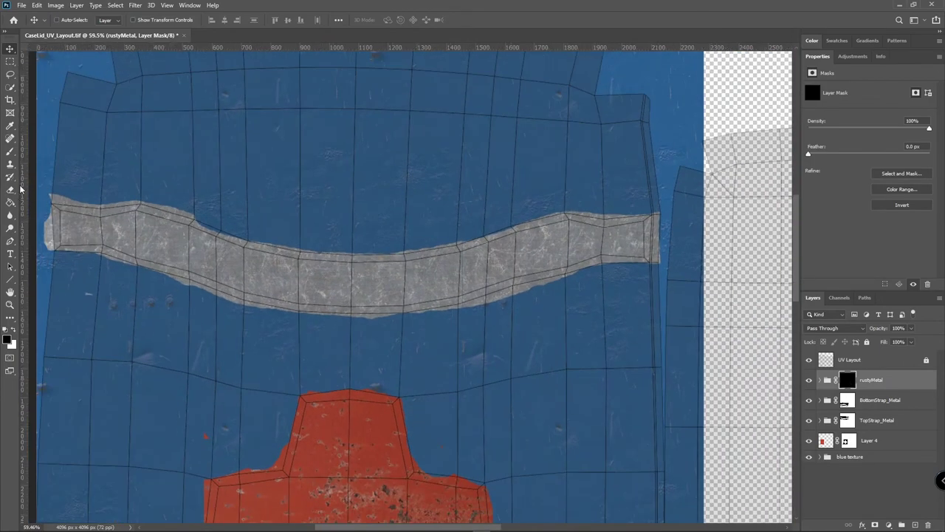
{"action": "left_click", "coordinate": [10, 189]}
{"action": "right_click", "coordinate": [183, 260]}
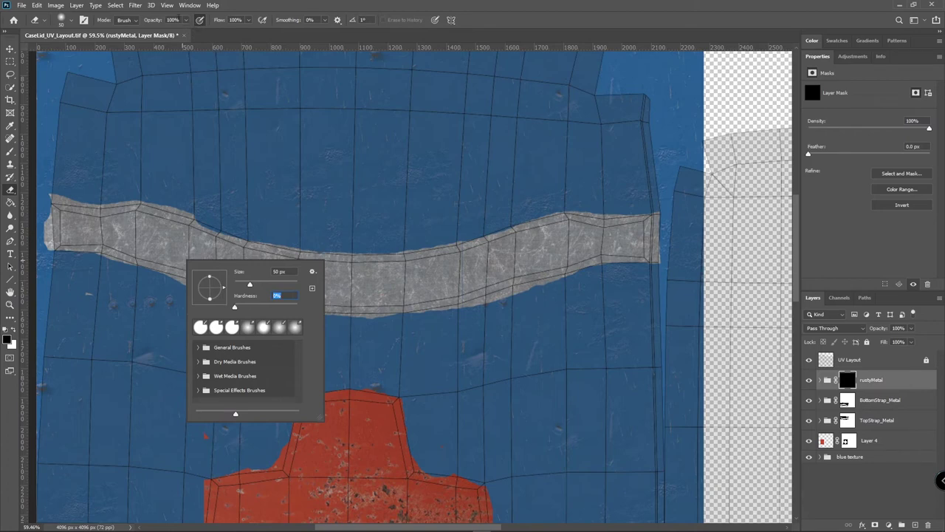
{"action": "left_click_drag", "start_coordinate": [154, 24], "coordinate": [151, 25]}
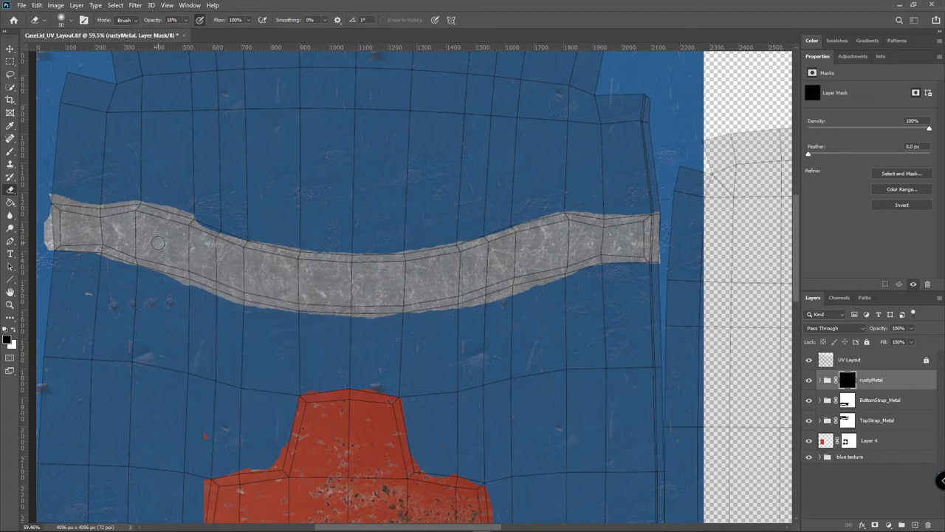
{"action": "scroll", "coordinate": [127, 216], "scroll_direction": "up", "scroll_amount": 5, "text": "alt"}
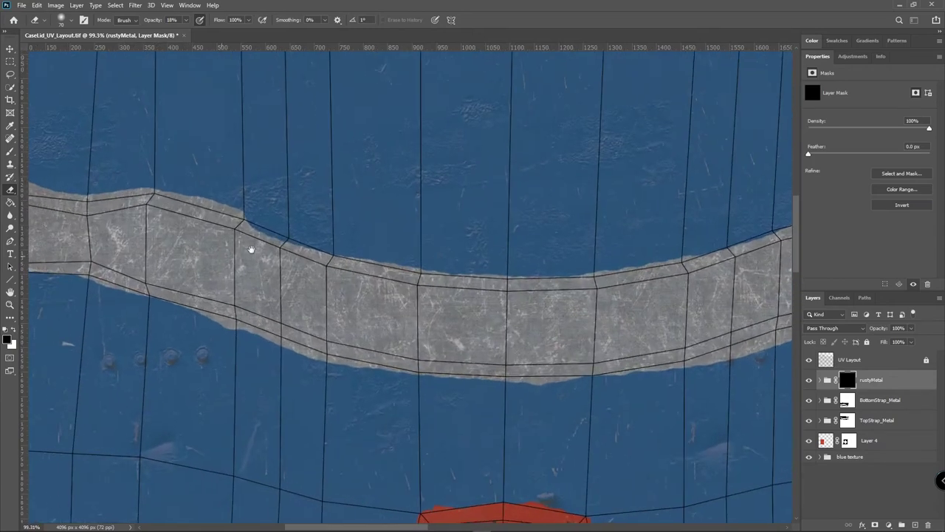
{"action": "mouse_move", "coordinate": [163, 215]}
{"action": "left_mouse_down"}
{"action": "mouse_move", "coordinate": [200, 233]}
{"action": "mouse_move", "coordinate": [169, 218]}
{"action": "mouse_move", "coordinate": [168, 233]}
{"action": "mouse_move", "coordinate": [155, 207]}
{"action": "mouse_move", "coordinate": [174, 225]}
{"action": "left_mouse_up"}
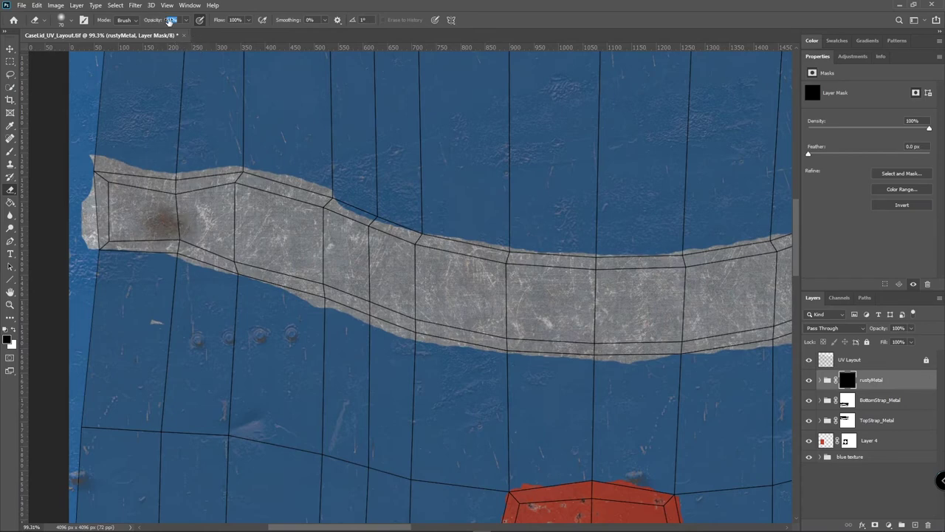
Set the Eraser opacity to 54% and dab rust spots across the left half and upper edge of the upper strap.
{"action": "left_click", "coordinate": [159, 223]}
{"action": "left_click", "coordinate": [270, 193]}
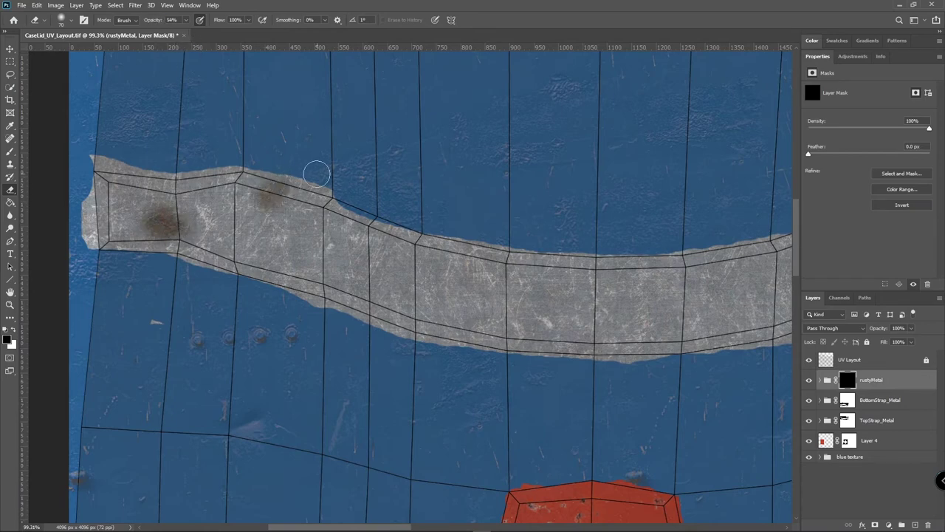
{"action": "left_click", "coordinate": [317, 174]}
{"action": "left_click", "coordinate": [359, 220]}
{"action": "left_click", "coordinate": [434, 258]}
{"action": "left_click", "coordinate": [528, 251]}
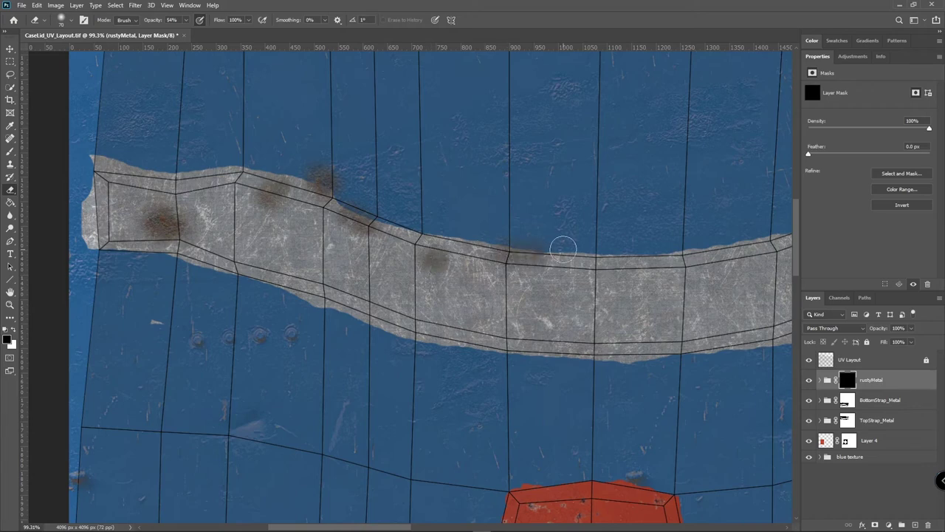
{"action": "left_click", "coordinate": [572, 251]}
{"action": "left_click", "coordinate": [536, 302]}
{"action": "left_click", "coordinate": [548, 311]}
{"action": "left_click", "coordinate": [551, 318]}
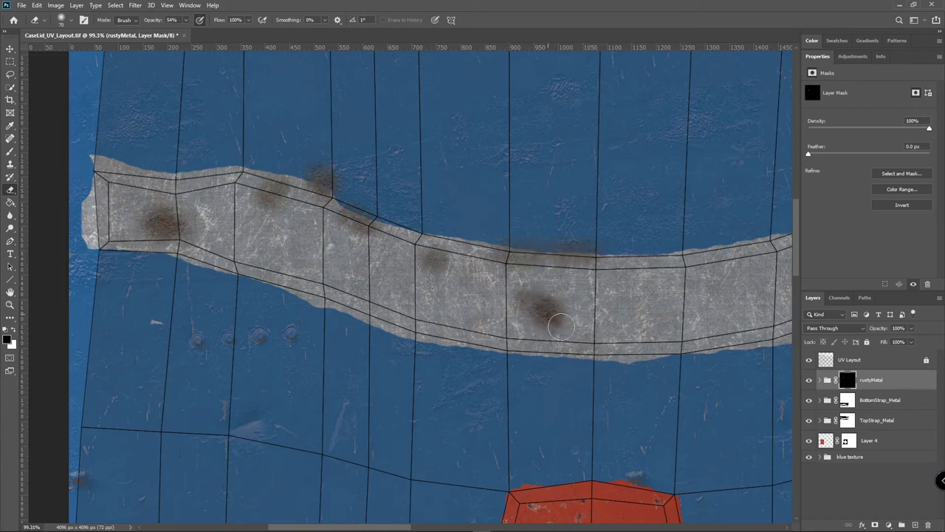
{"action": "left_click_drag", "start_coordinate": [566, 319], "coordinate": [410, 316]}
Dab rust spots across the right half and along the lower right edge of the upper strap on the rustyMetal mask.
{"action": "left_click", "coordinate": [575, 284]}
{"action": "left_click", "coordinate": [627, 290]}
{"action": "left_click", "coordinate": [596, 288]}
{"action": "left_click", "coordinate": [583, 297]}
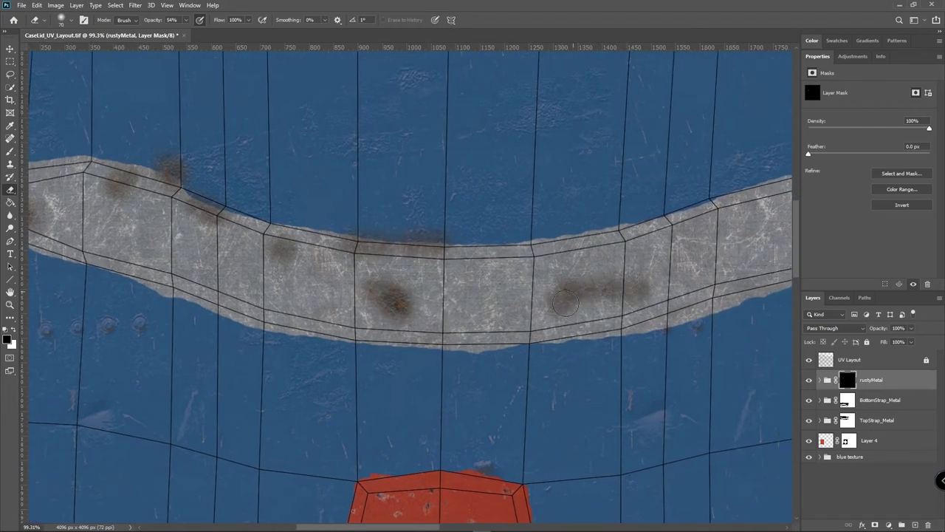
{"action": "left_click", "coordinate": [564, 304]}
{"action": "left_click_drag", "start_coordinate": [624, 303], "coordinate": [488, 301]}
{"action": "left_click", "coordinate": [524, 303]}
{"action": "left_click", "coordinate": [591, 295]}
{"action": "left_click", "coordinate": [626, 288]}
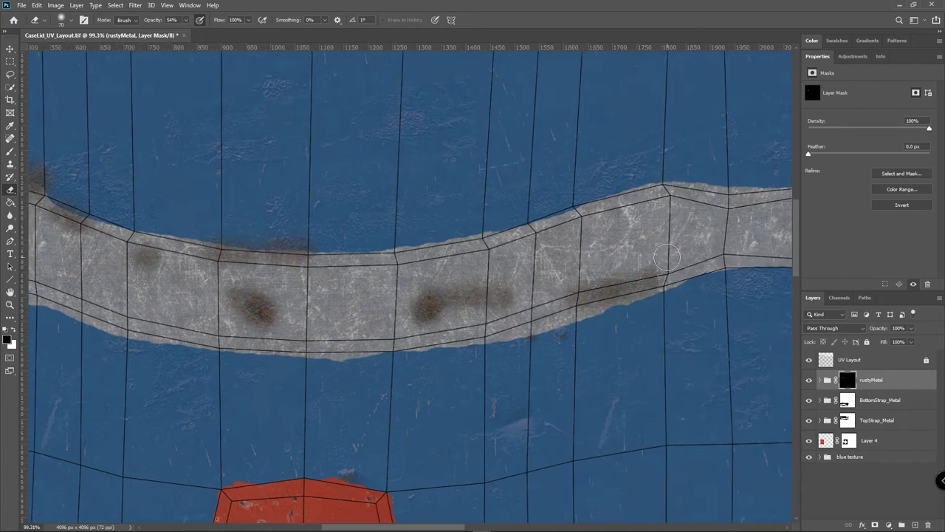
{"action": "left_click", "coordinate": [653, 275]}
{"action": "left_click", "coordinate": [639, 283]}
Reveal an elongated rust patch on the blue metal to the lower right of the red cross.
{"action": "left_click_drag", "start_coordinate": [607, 343], "coordinate": [386, 313]}
{"action": "left_click", "coordinate": [253, 363]}
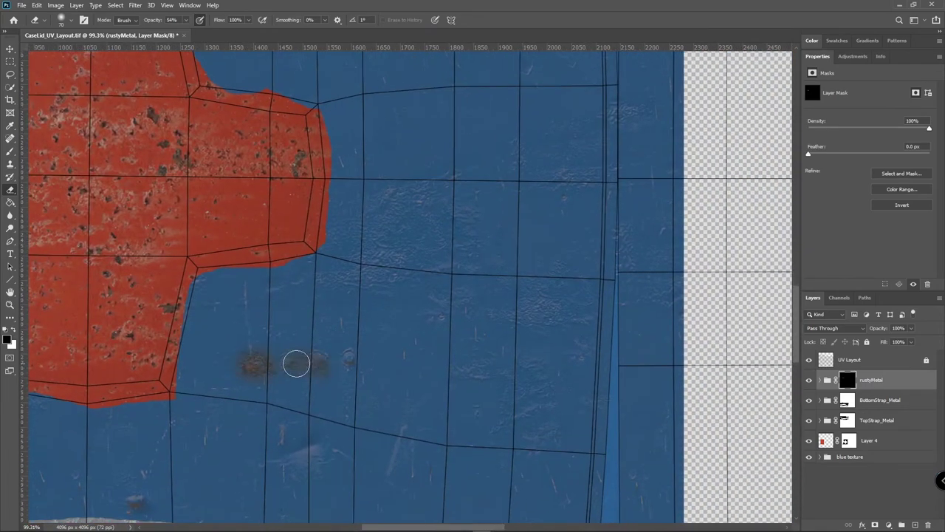
{"action": "left_click", "coordinate": [299, 359]}
{"action": "left_click", "coordinate": [325, 358]}
{"action": "left_click", "coordinate": [313, 345]}
{"action": "left_click", "coordinate": [373, 355]}
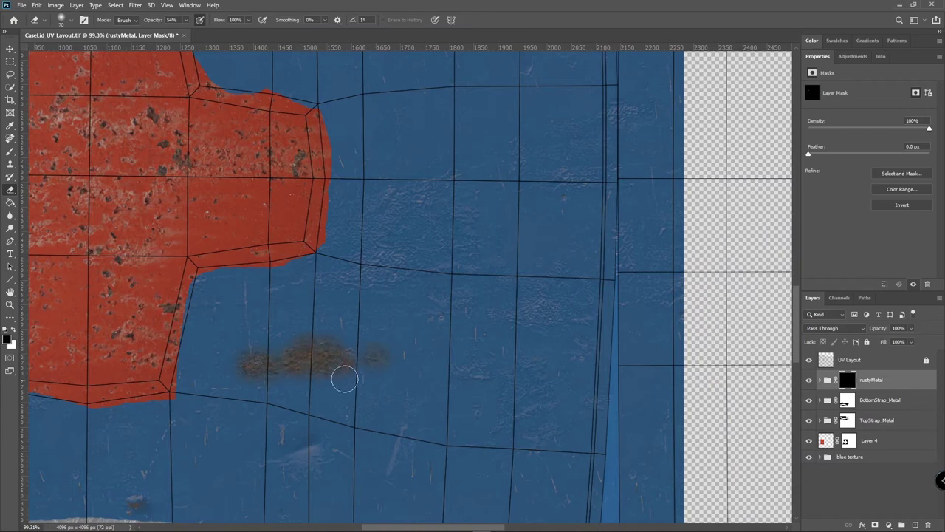
Reveal a rust patch over the row of rivets on the blue metal to the lower left of the red cross.
{"action": "mouse_move", "coordinate": [343, 307]}
{"action": "left_mouse_down"}
{"action": "mouse_move", "coordinate": [342, 268]}
{"action": "mouse_move", "coordinate": [432, 249]}
{"action": "left_mouse_up"}
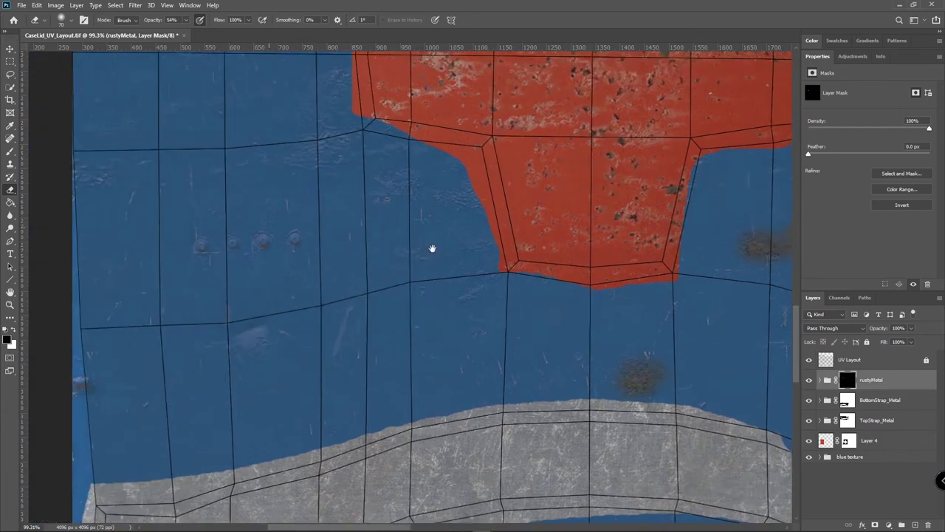
{"action": "left_click", "coordinate": [353, 240]}
{"action": "left_click", "coordinate": [327, 245]}
{"action": "left_click", "coordinate": [237, 254]}
{"action": "left_click", "coordinate": [276, 253]}
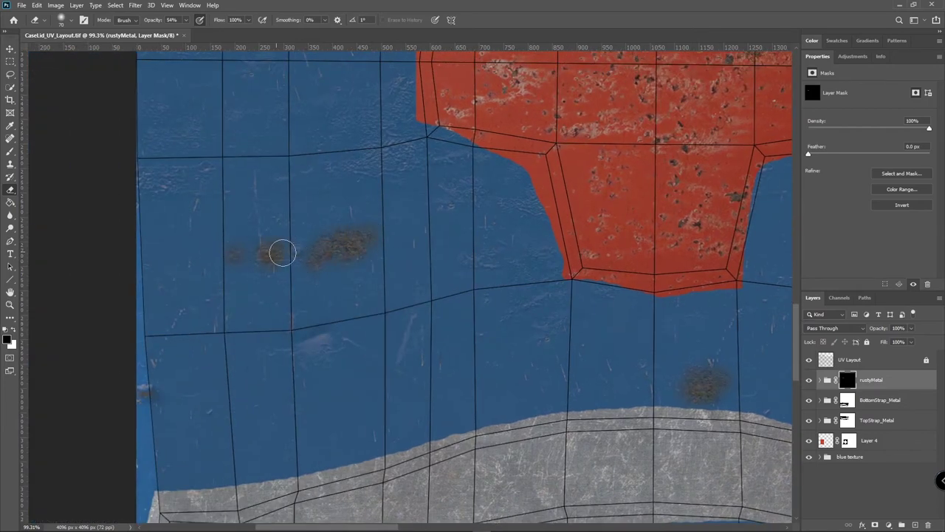
{"action": "left_click", "coordinate": [304, 257]}
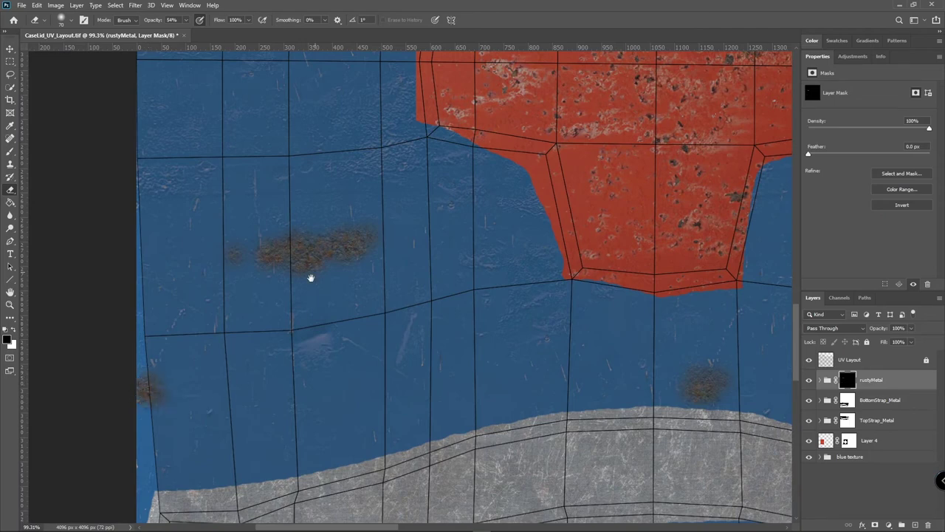
Reveal rust on the blue metal to the upper left of the cross and over the rivets beneath the upper strap's left side.
{"action": "scroll", "coordinate": [320, 327], "scroll_direction": "up", "scroll_amount": 5}
{"action": "scroll", "coordinate": [353, 303], "scroll_direction": "up", "scroll_amount": 3}
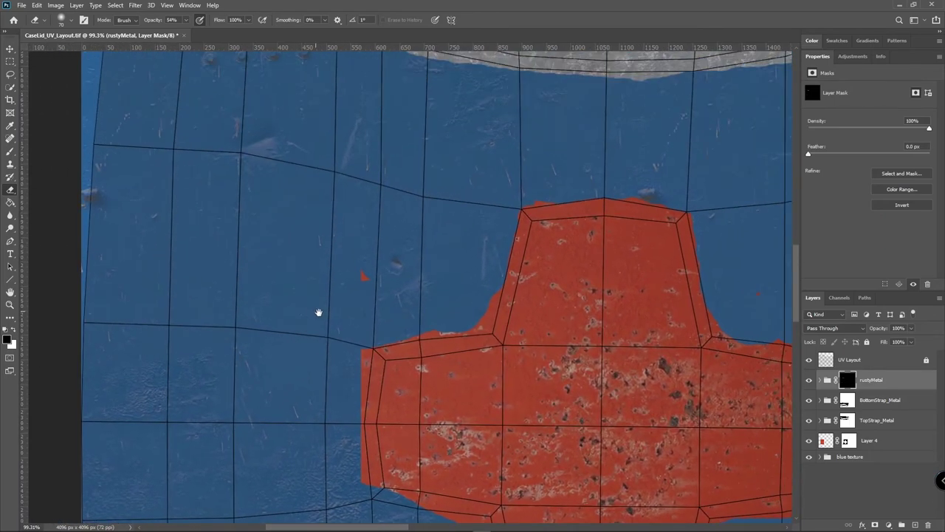
{"action": "left_click", "coordinate": [403, 271]}
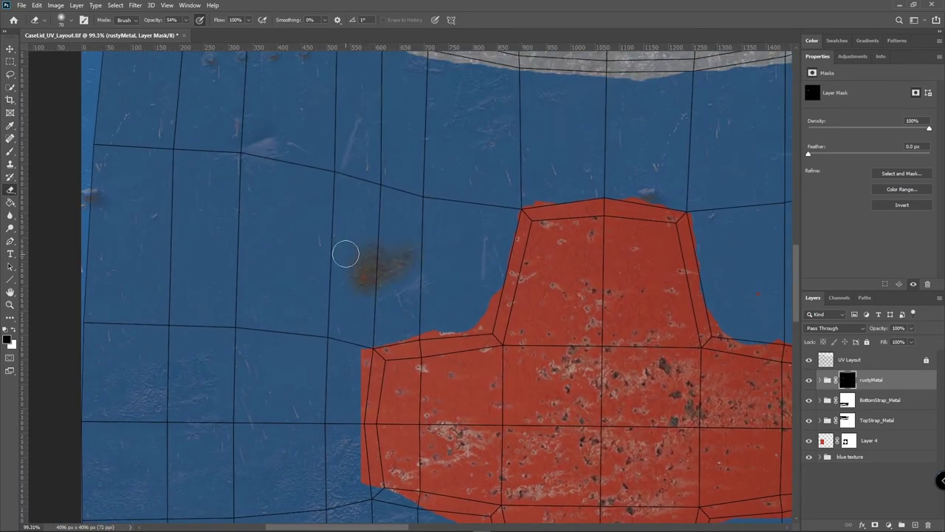
{"action": "left_click", "coordinate": [322, 243]}
{"action": "mouse_move", "coordinate": [196, 197]}
{"action": "left_mouse_down"}
{"action": "mouse_move", "coordinate": [251, 253]}
{"action": "mouse_move", "coordinate": [259, 247]}
{"action": "left_mouse_up"}
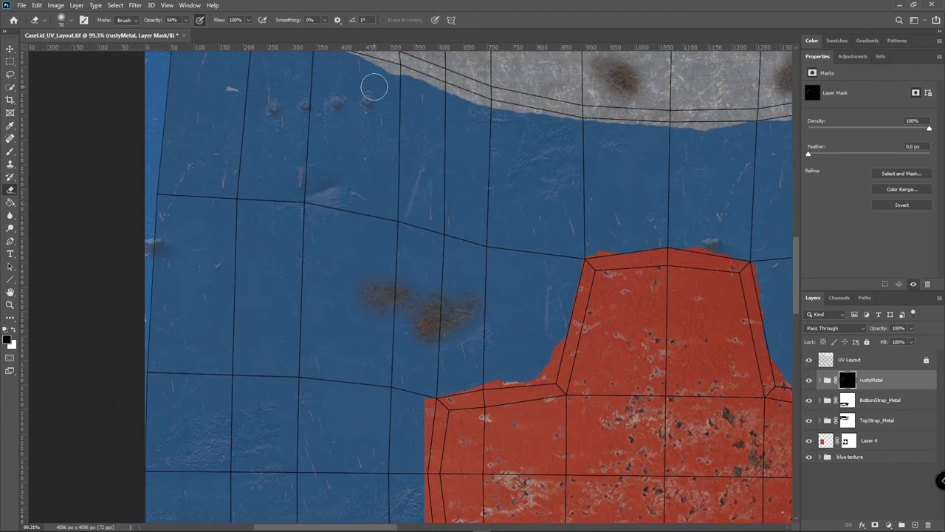
{"action": "left_click_drag", "start_coordinate": [375, 86], "coordinate": [273, 111]}
Dab rust on the red cross's upper end and right arm, and on the small dent in the blue metal to its right.
{"action": "left_click_drag", "start_coordinate": [417, 188], "coordinate": [264, 175]}
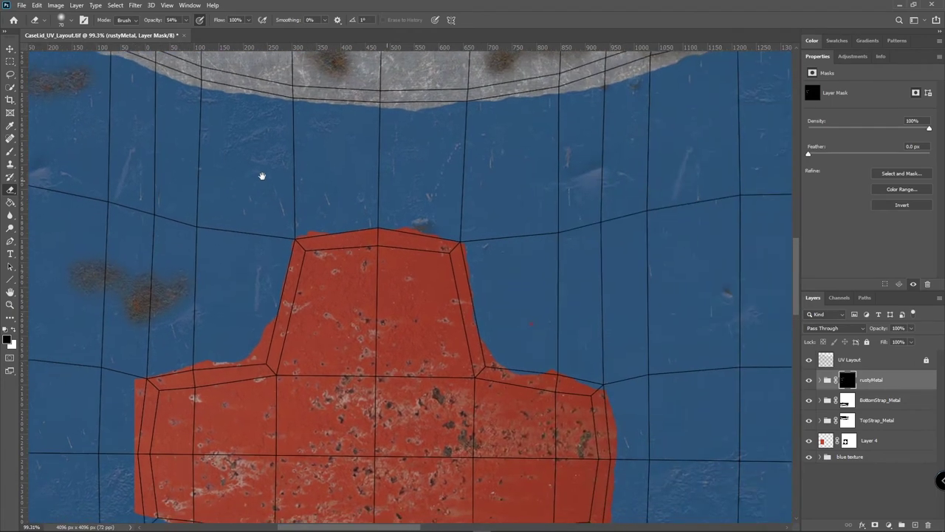
{"action": "left_click_drag", "start_coordinate": [448, 228], "coordinate": [379, 213]}
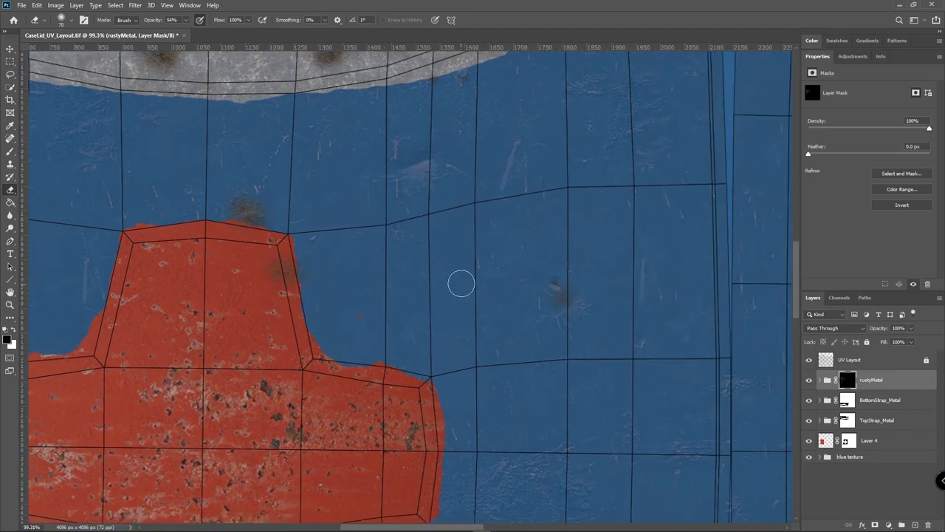
{"action": "left_click_drag", "start_coordinate": [421, 276], "coordinate": [473, 274]}
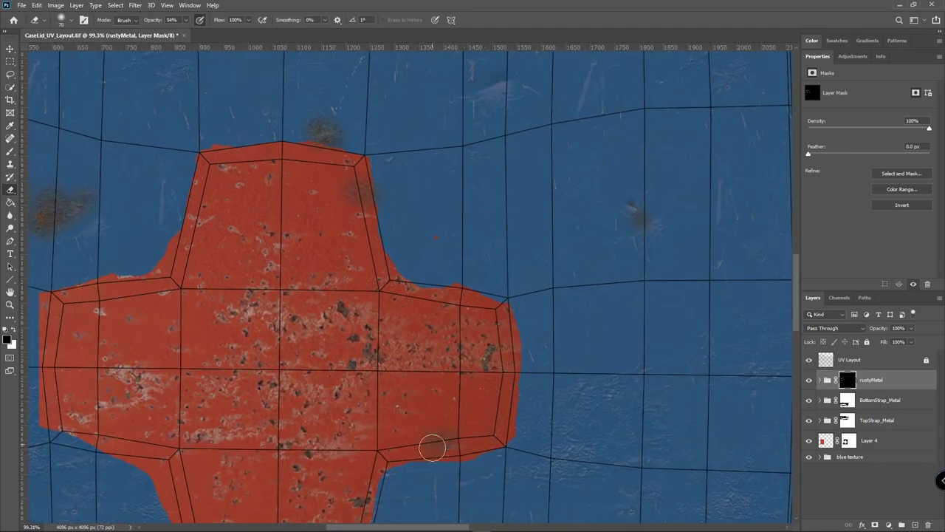
{"action": "left_click", "coordinate": [439, 442]}
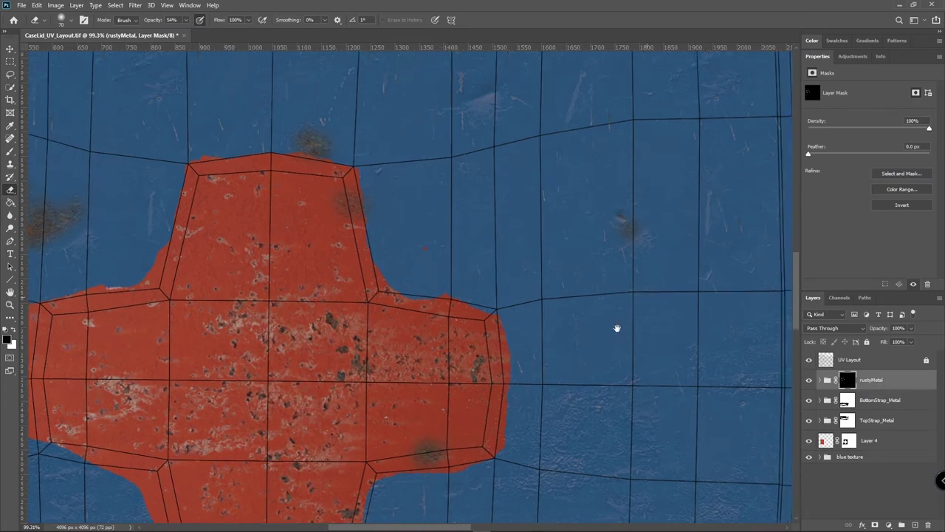
Reveal rust patches on the blue metal just beneath the right part of the upper strap.
{"action": "left_click_drag", "start_coordinate": [616, 329], "coordinate": [592, 357]}
{"action": "left_click", "coordinate": [491, 211]}
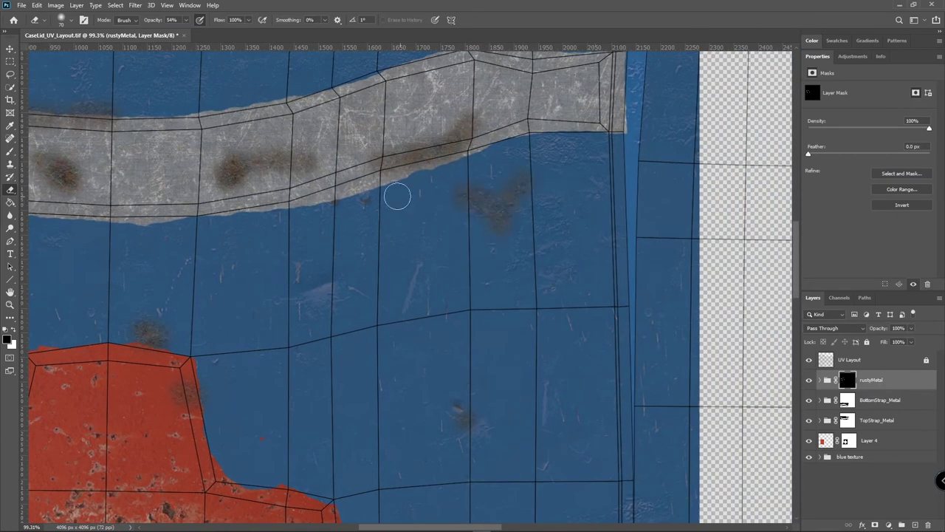
{"action": "left_click", "coordinate": [365, 194]}
{"action": "left_click_drag", "start_coordinate": [395, 223], "coordinate": [418, 248]}
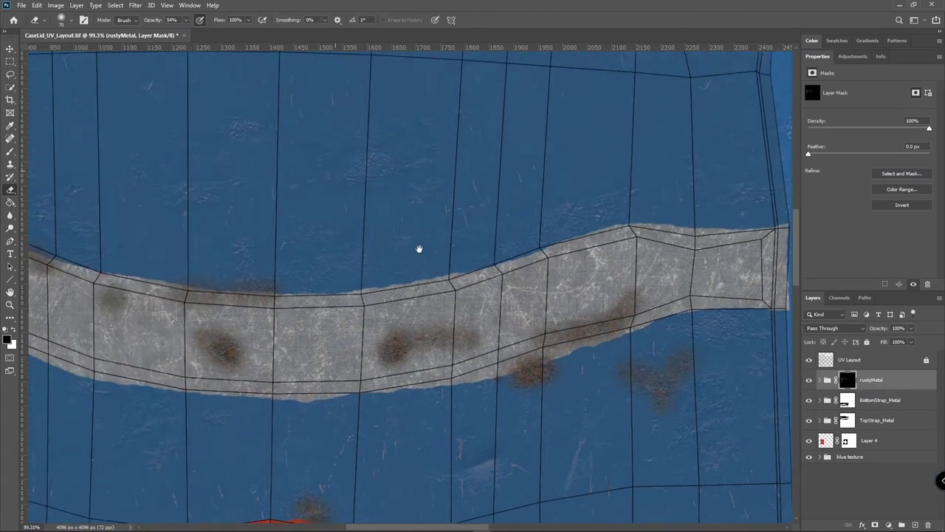
Dab rust patches on the blue metal above the upper strap.
{"action": "left_click", "coordinate": [310, 171]}
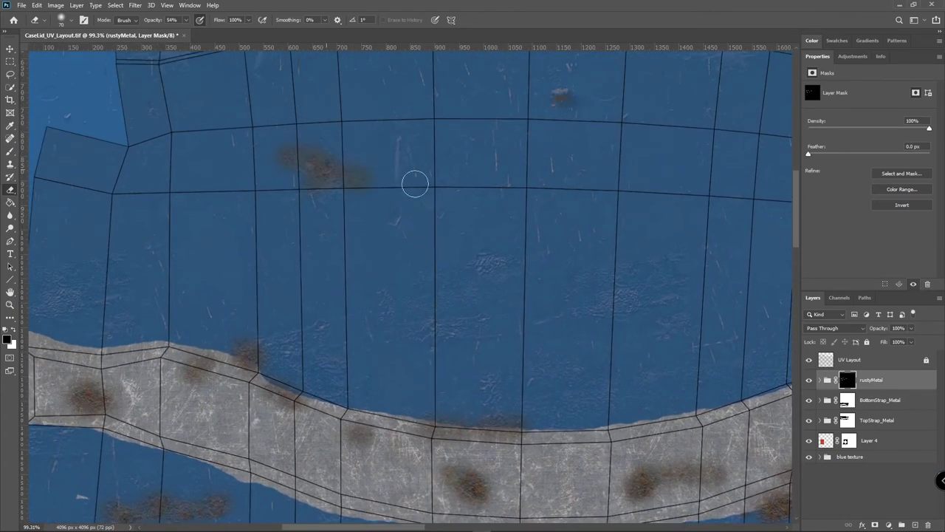
{"action": "left_click_drag", "start_coordinate": [525, 251], "coordinate": [488, 234]}
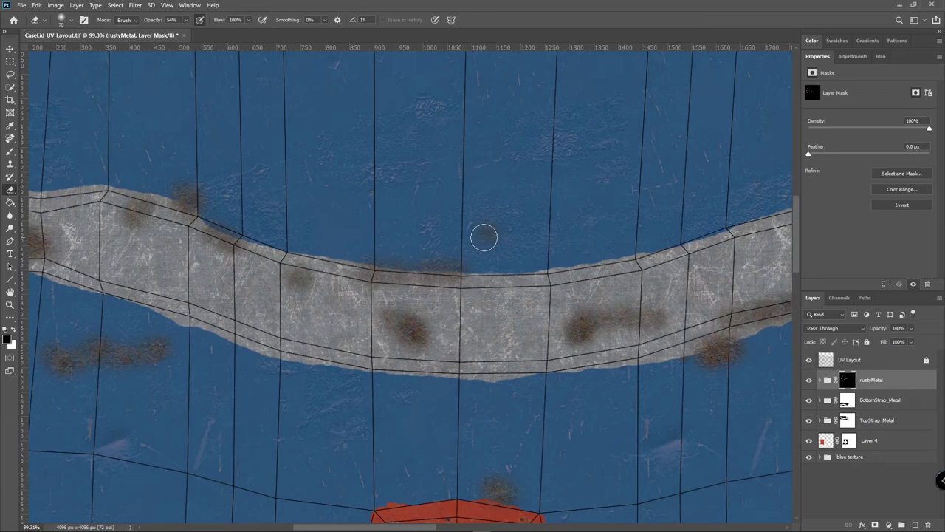
{"action": "scroll", "coordinate": [546, 256], "scroll_direction": "down", "scroll_amount": 5, "text": "alt"}
{"action": "left_click_drag", "start_coordinate": [489, 358], "coordinate": [361, 263]}
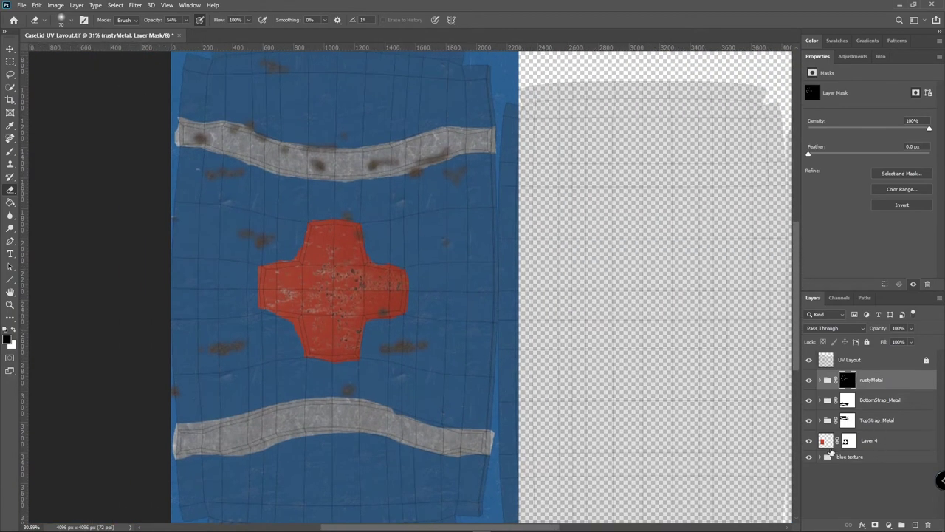
Add a layer mask to the blue texture group and switch to the 100 px Brush at 100% opacity.
{"action": "left_click", "coordinate": [866, 457]}
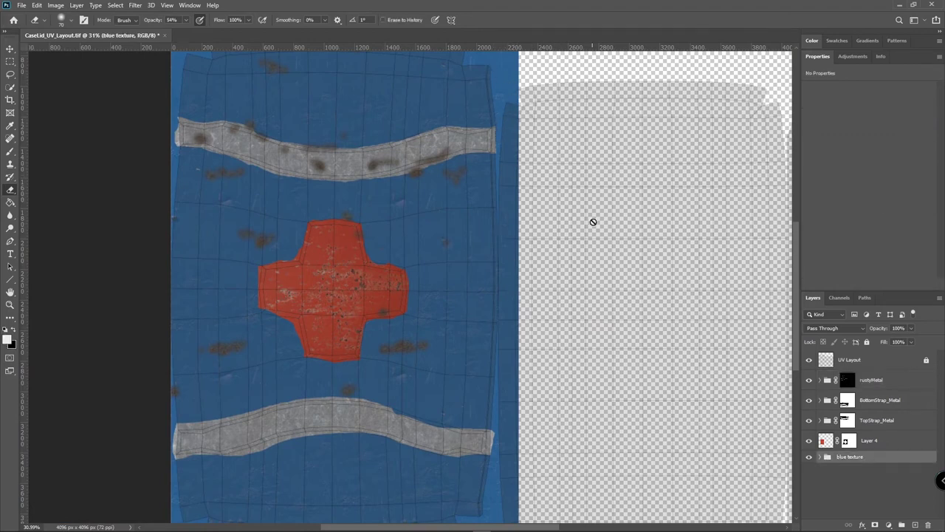
{"action": "left_click", "coordinate": [875, 524]}
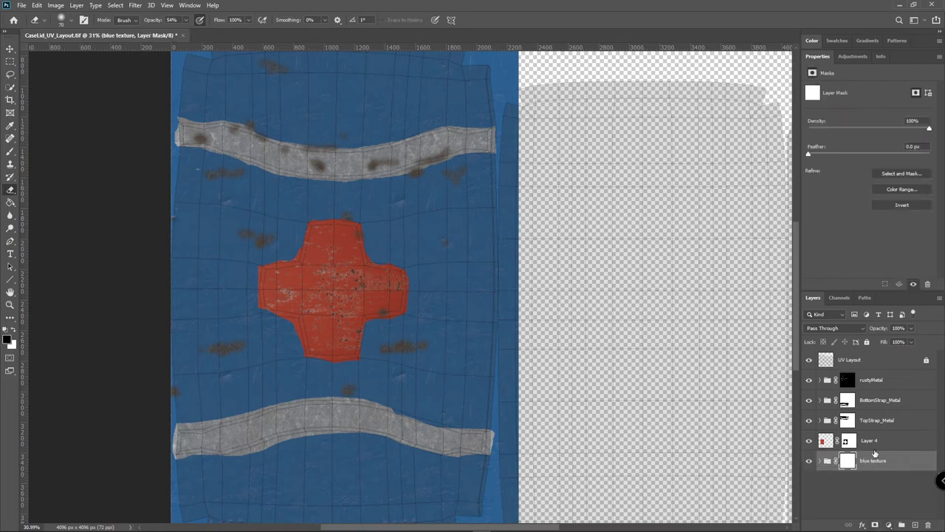
{"action": "left_click", "coordinate": [9, 153]}
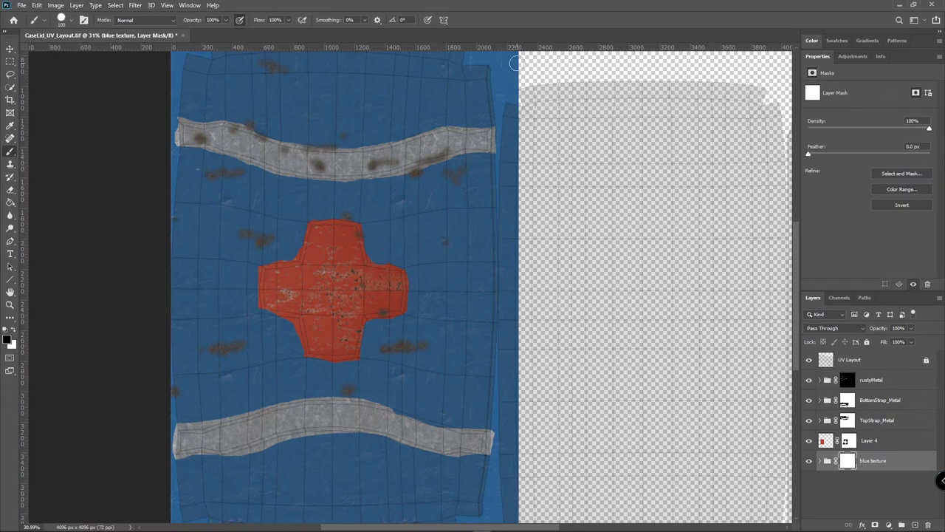
Paint black on the blue texture mask to hide the excess blue along the lid's right edge, and save the file.
{"action": "mouse_move", "coordinate": [514, 64]}
{"action": "left_mouse_down"}
{"action": "mouse_move", "coordinate": [516, 85]}
{"action": "mouse_move", "coordinate": [519, 47]}
{"action": "mouse_move", "coordinate": [510, 60]}
{"action": "mouse_move", "coordinate": [512, 143]}
{"action": "left_mouse_up"}
{"action": "left_click_drag", "start_coordinate": [502, 109], "coordinate": [514, 251]}
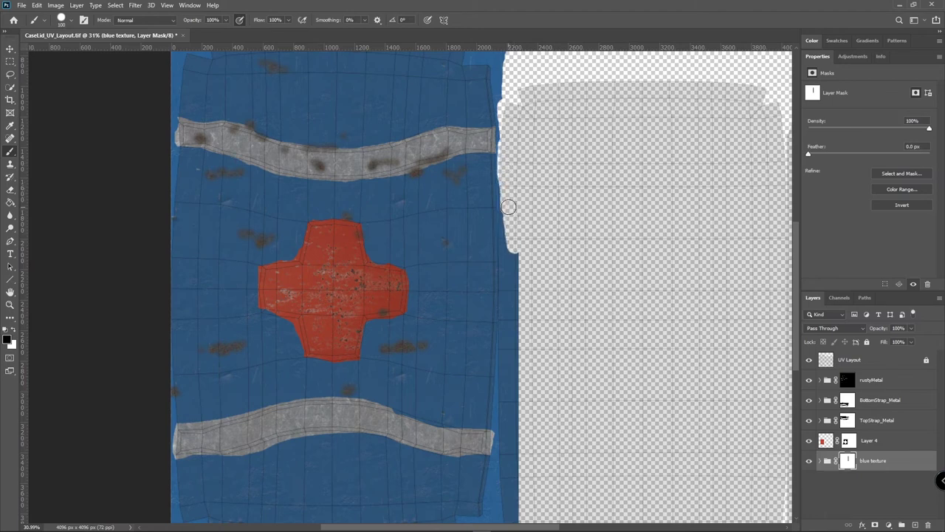
{"action": "mouse_move", "coordinate": [508, 208]}
{"action": "left_mouse_down"}
{"action": "mouse_move", "coordinate": [517, 290]}
{"action": "mouse_move", "coordinate": [516, 267]}
{"action": "mouse_move", "coordinate": [509, 303]}
{"action": "mouse_move", "coordinate": [506, 248]}
{"action": "mouse_move", "coordinate": [508, 327]}
{"action": "mouse_move", "coordinate": [518, 303]}
{"action": "mouse_move", "coordinate": [522, 316]}
{"action": "mouse_move", "coordinate": [516, 441]}
{"action": "mouse_move", "coordinate": [510, 332]}
{"action": "mouse_move", "coordinate": [504, 378]}
{"action": "left_mouse_up"}
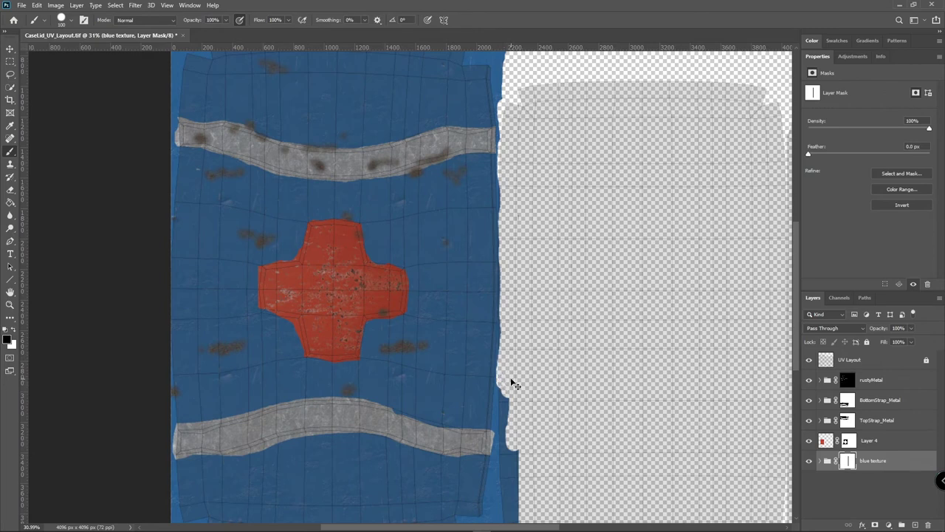
{"action": "key", "text": "ctrl+s"}
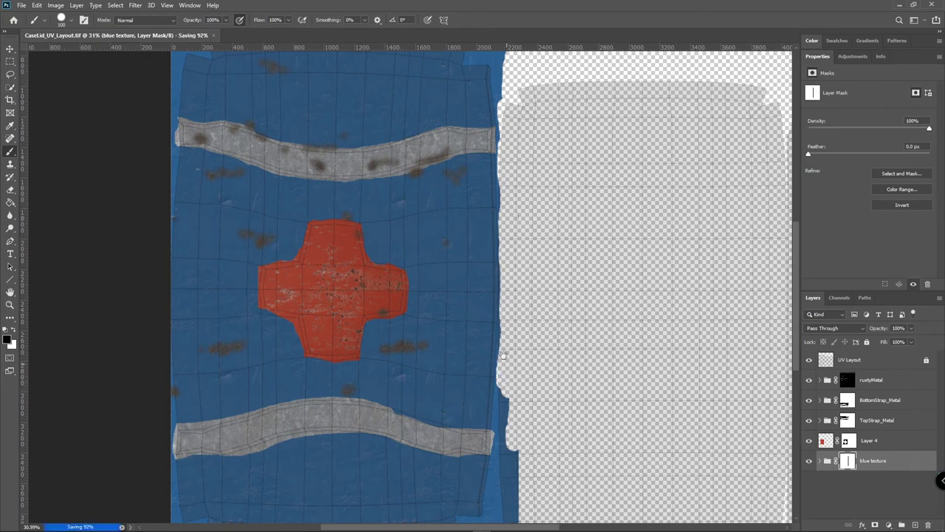
Mask out the excess blue beside the lid's lower right edge down to the lower end of the canvas, redoing the last stroke.
{"action": "scroll", "coordinate": [502, 357], "scroll_direction": "down", "scroll_amount": 5}
{"action": "mouse_move", "coordinate": [487, 304]}
{"action": "left_mouse_down"}
{"action": "mouse_move", "coordinate": [484, 431]}
{"action": "mouse_move", "coordinate": [484, 408]}
{"action": "mouse_move", "coordinate": [468, 400]}
{"action": "mouse_move", "coordinate": [471, 327]}
{"action": "mouse_move", "coordinate": [480, 328]}
{"action": "mouse_move", "coordinate": [474, 269]}
{"action": "left_mouse_up"}
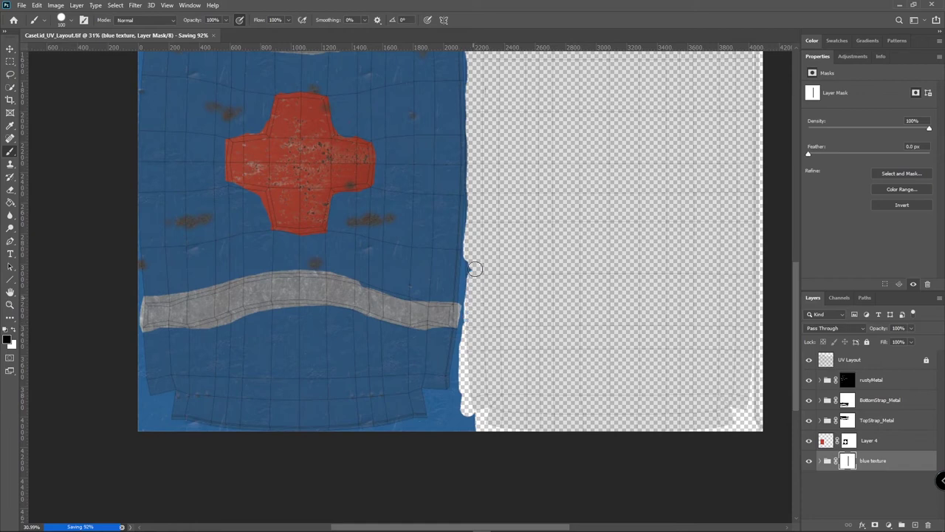
{"action": "mouse_move", "coordinate": [484, 411]}
{"action": "left_mouse_down"}
{"action": "mouse_move", "coordinate": [472, 439]}
{"action": "mouse_move", "coordinate": [453, 423]}
{"action": "left_mouse_up"}
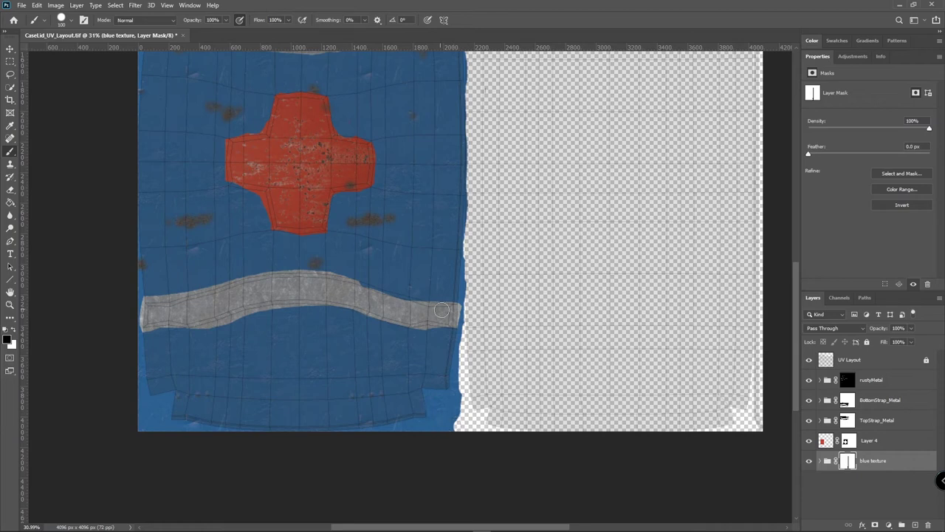
{"action": "mouse_move", "coordinate": [475, 277]}
{"action": "left_mouse_down"}
{"action": "mouse_move", "coordinate": [462, 312]}
{"action": "mouse_move", "coordinate": [466, 395]}
{"action": "left_mouse_up"}
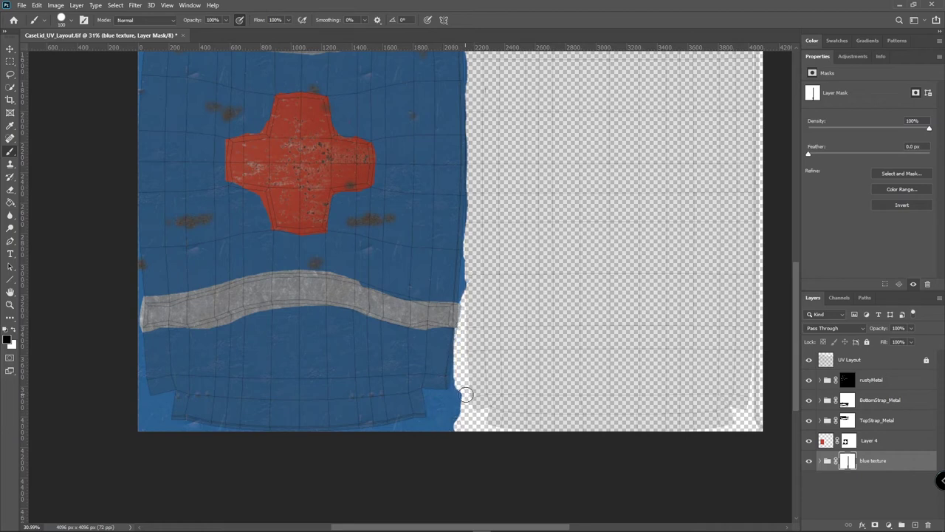
{"action": "key", "text": "ctrl+z"}
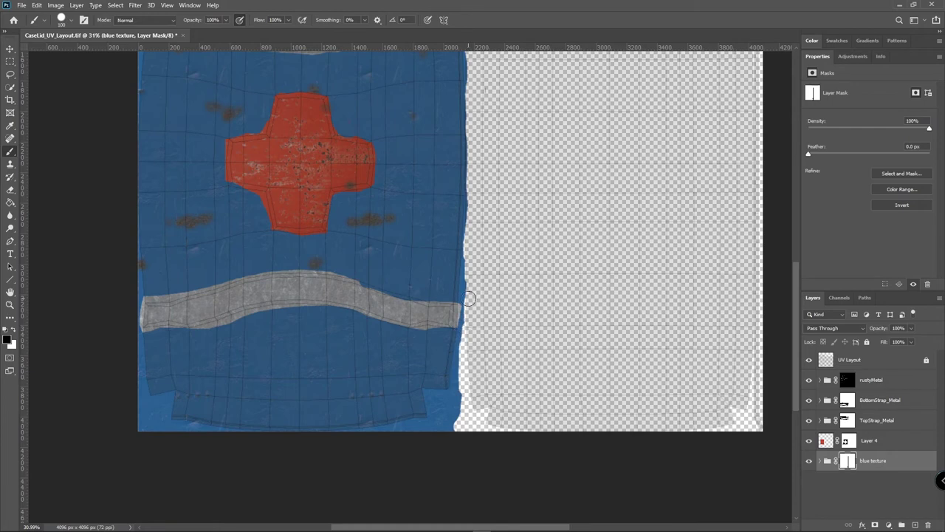
{"action": "left_click_drag", "start_coordinate": [470, 298], "coordinate": [467, 440]}
Mask out the excess blue beside the lid's upper right edge, redoing the stroke that cuts in too far.
{"action": "scroll", "coordinate": [533, 312], "scroll_direction": "up", "scroll_amount": 5}
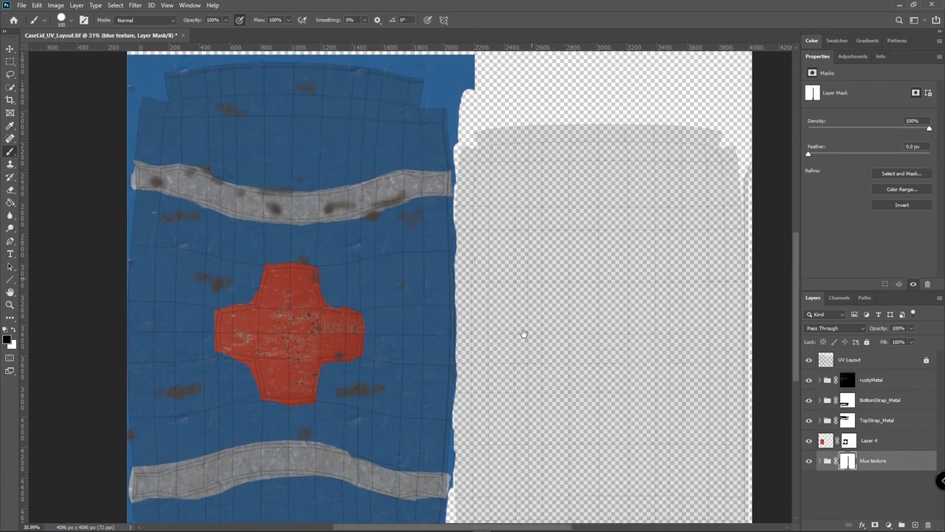
{"action": "left_click_drag", "start_coordinate": [452, 219], "coordinate": [455, 121]}
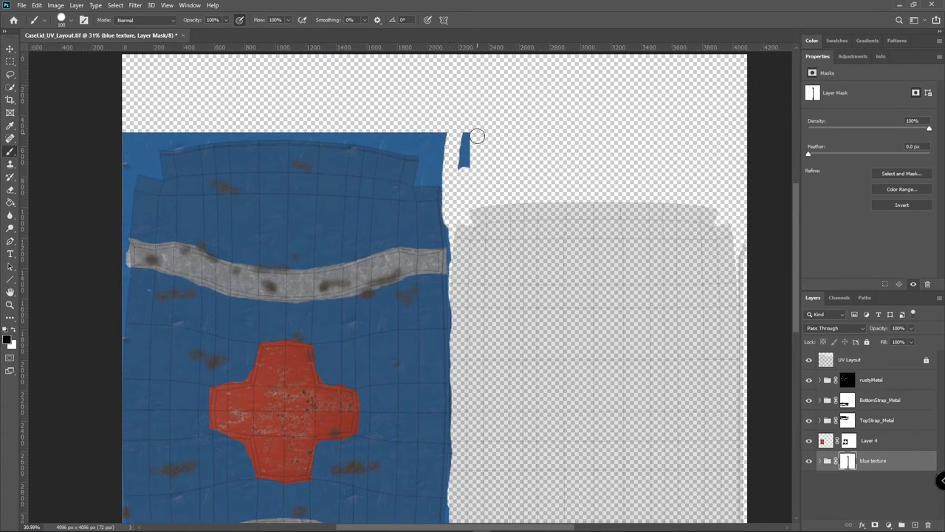
{"action": "key", "text": "ctrl+z"}
{"action": "mouse_move", "coordinate": [453, 220]}
{"action": "left_mouse_down"}
{"action": "mouse_move", "coordinate": [450, 131]}
{"action": "mouse_move", "coordinate": [468, 154]}
{"action": "left_mouse_up"}
{"action": "scroll", "coordinate": [550, 316], "scroll_direction": "down", "scroll_amount": 2}
{"action": "scroll", "coordinate": [551, 316], "scroll_direction": "right", "scroll_amount": 2}
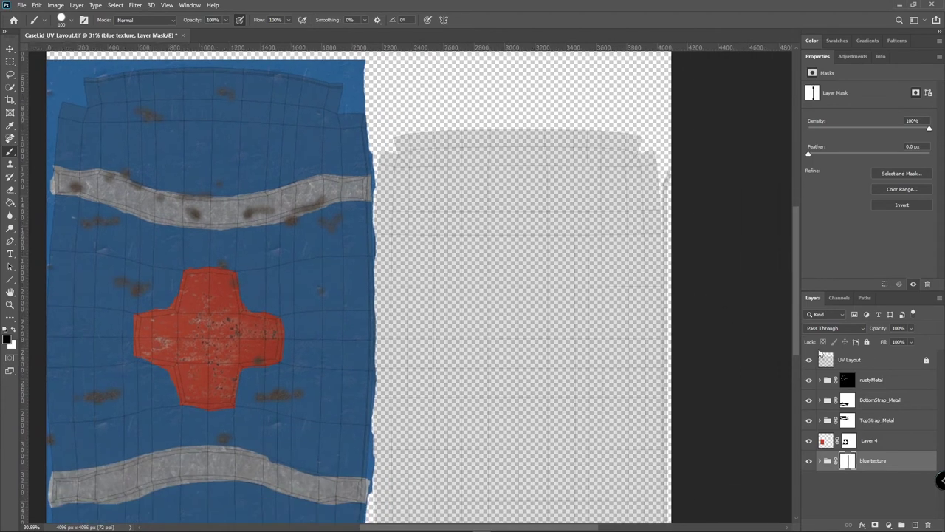
Select the rustyMetal group and open the redVelvet1 image from the Textures folder.
{"action": "left_click", "coordinate": [896, 381]}
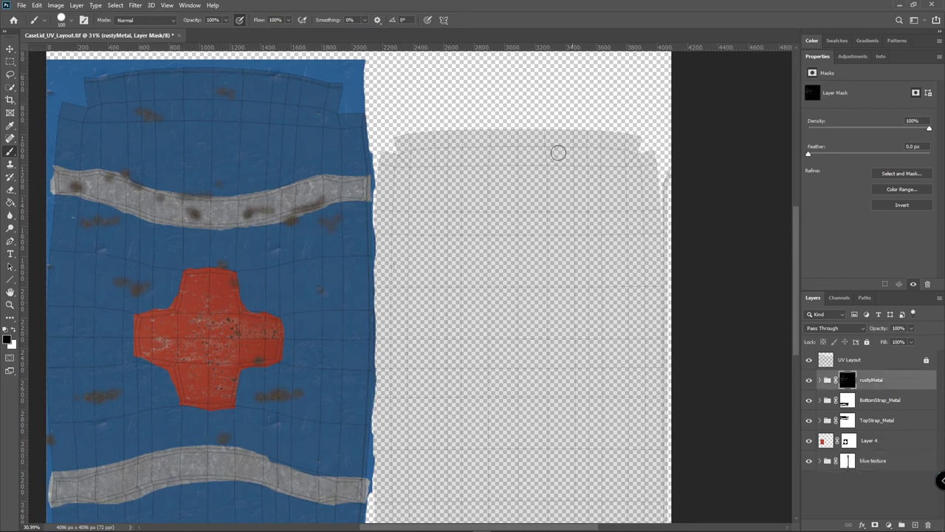
{"action": "key", "text": "ctrl+o"}
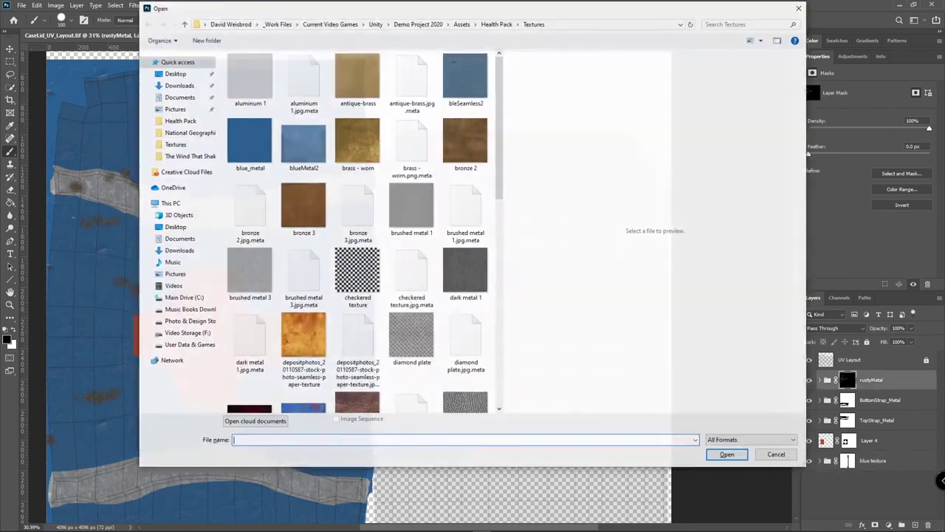
{"action": "scroll", "coordinate": [343, 201], "scroll_direction": "down", "scroll_amount": 5}
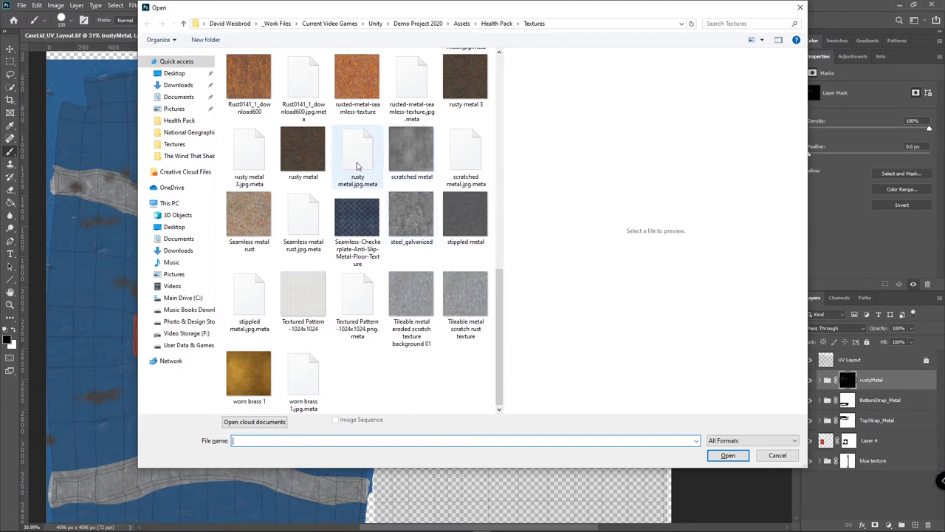
{"action": "scroll", "coordinate": [357, 166], "scroll_direction": "up", "scroll_amount": 10}
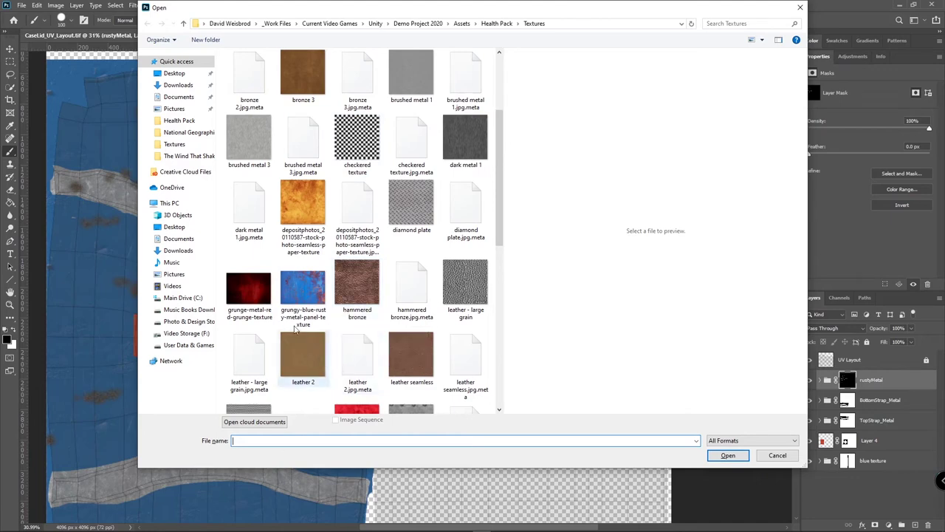
{"action": "scroll", "coordinate": [353, 293], "scroll_direction": "down", "scroll_amount": 3}
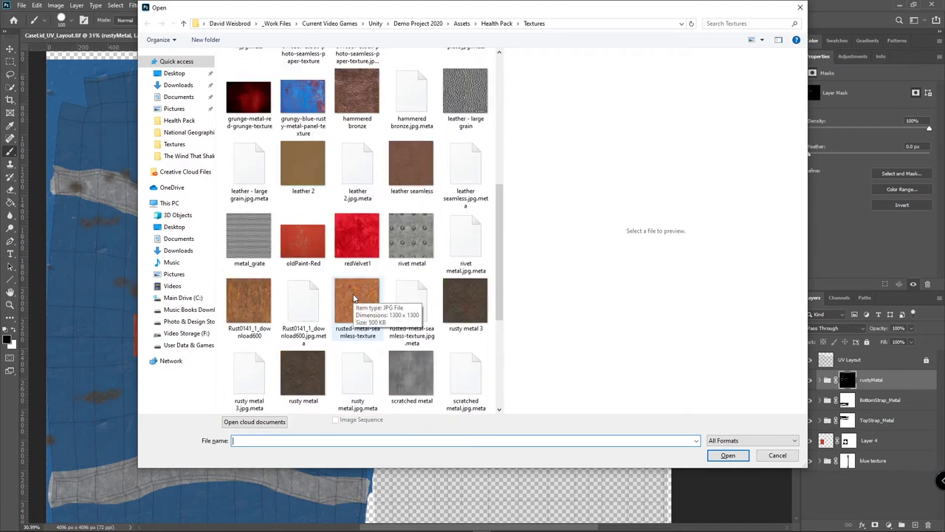
{"action": "double_click", "coordinate": [360, 235]}
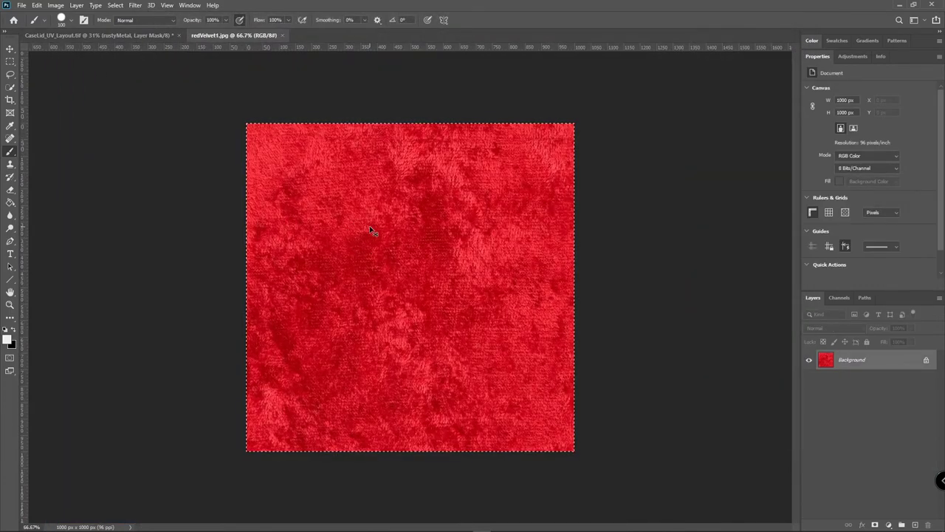
Paste the red velvet above the rustyMetal group in CaseLid_UV_Layout.tif and move it onto the blank UV island.
{"action": "left_click", "coordinate": [106, 36]}
{"action": "key", "text": "ctrl+v"}
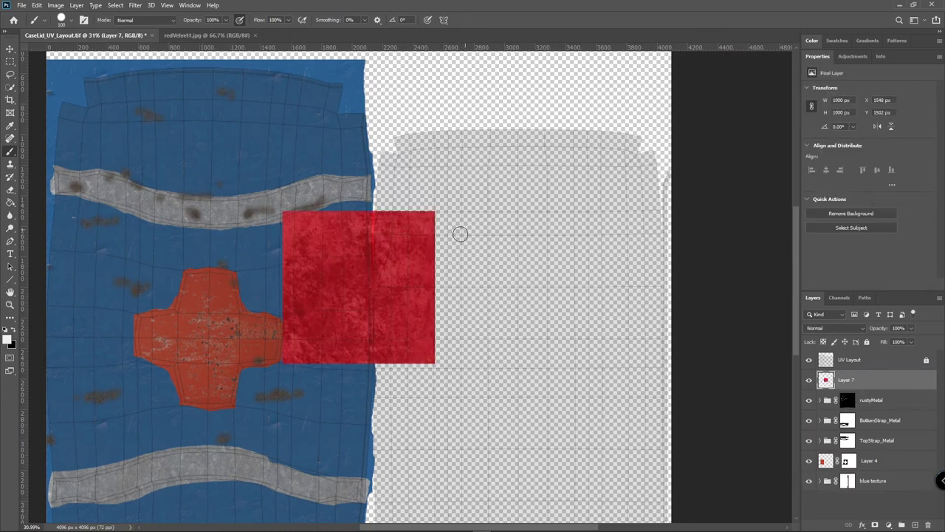
{"action": "key", "text": "v"}
{"action": "mouse_move", "coordinate": [396, 253]}
{"action": "left_mouse_down"}
{"action": "mouse_move", "coordinate": [435, 197]}
{"action": "mouse_move", "coordinate": [497, 152]}
{"action": "mouse_move", "coordinate": [484, 150]}
{"action": "mouse_move", "coordinate": [630, 148]}
{"action": "mouse_move", "coordinate": [613, 181]}
{"action": "mouse_move", "coordinate": [458, 192]}
{"action": "mouse_move", "coordinate": [455, 369]}
{"action": "mouse_move", "coordinate": [458, 378]}
{"action": "mouse_move", "coordinate": [457, 367]}
{"action": "mouse_move", "coordinate": [629, 386]}
{"action": "mouse_move", "coordinate": [593, 361]}
{"action": "mouse_move", "coordinate": [595, 226]}
{"action": "left_mouse_up"}
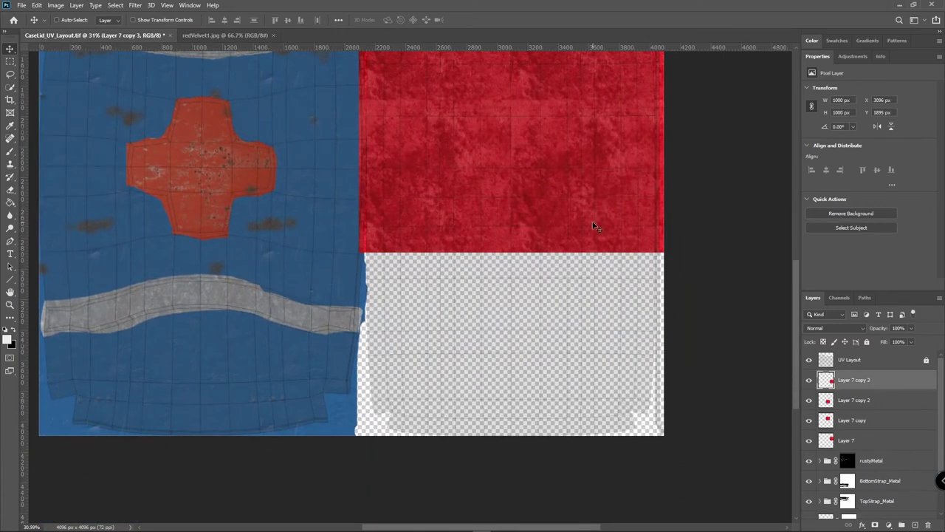
Duplicate the red velvet tile edge to edge until it covers the rest of the UV island beside the blue texture.
{"action": "left_click_drag", "start_coordinate": [599, 190], "coordinate": [445, 472], "text": "alt"}
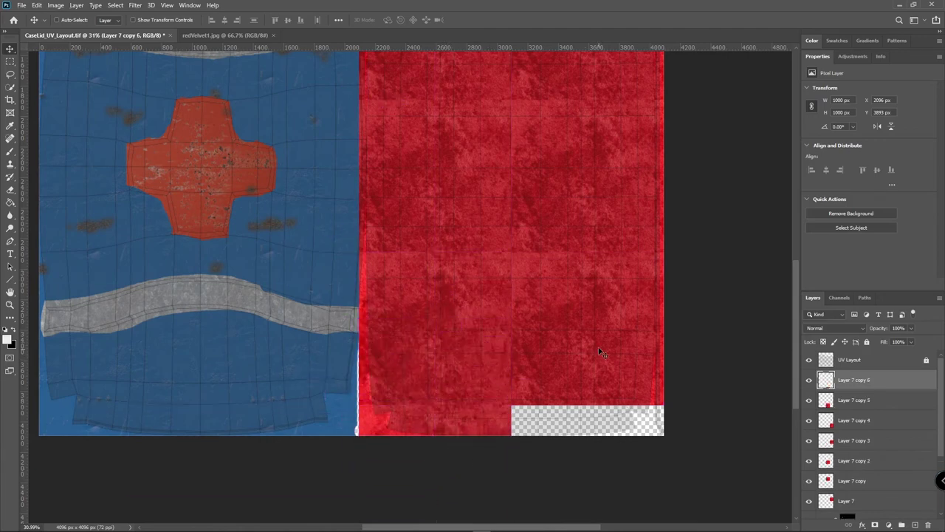
{"action": "left_click_drag", "start_coordinate": [599, 347], "coordinate": [755, 360], "text": "alt"}
{"action": "left_click_drag", "start_coordinate": [750, 360], "coordinate": [749, 359]}
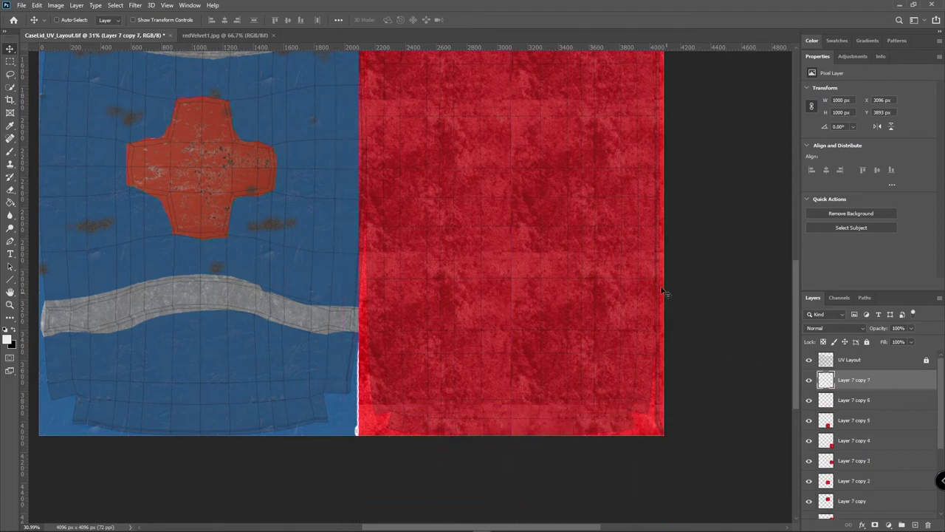
{"action": "scroll", "coordinate": [639, 274], "scroll_direction": "down", "scroll_amount": 4, "text": "alt"}
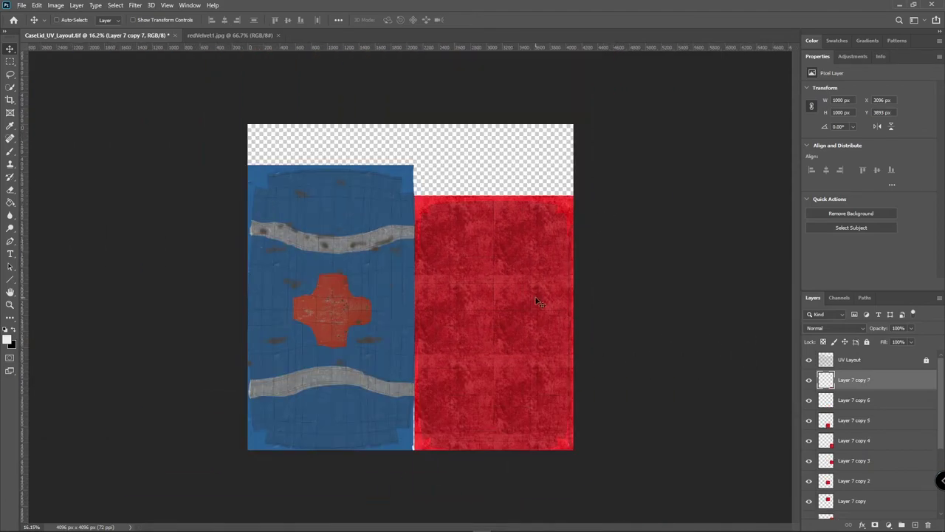
Group Layer 7 and all its copies into a new group named redVelvet.
{"action": "scroll", "coordinate": [826, 473], "scroll_direction": "down", "scroll_amount": 3}
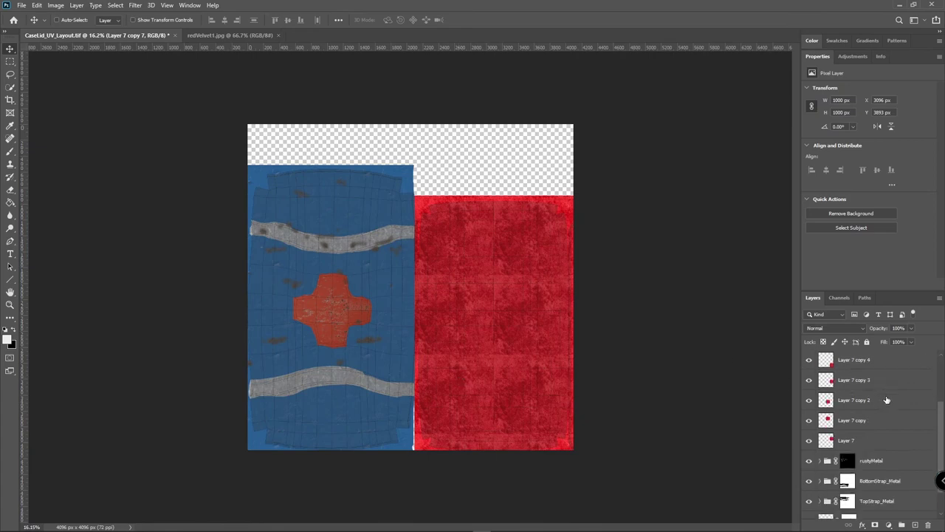
{"action": "left_click", "coordinate": [871, 440], "text": "shift"}
{"action": "left_click", "coordinate": [939, 298]}
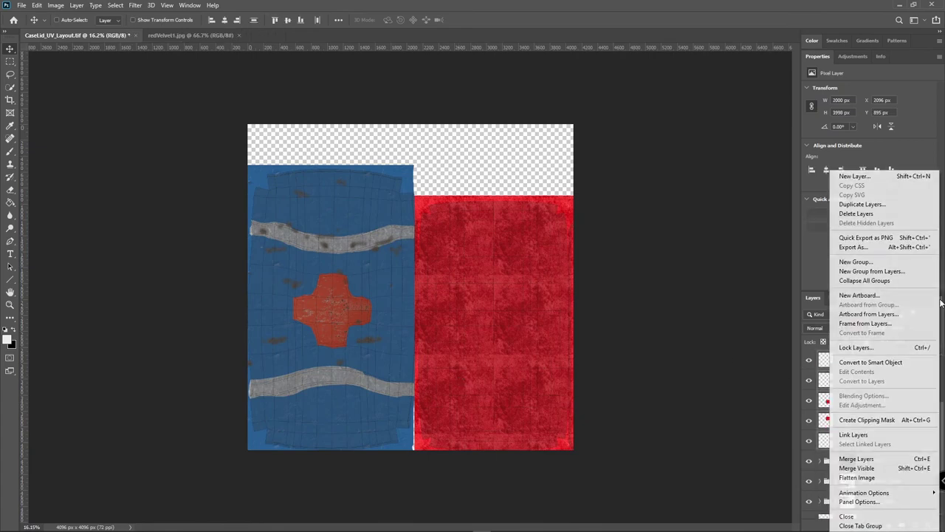
{"action": "left_click", "coordinate": [907, 271]}
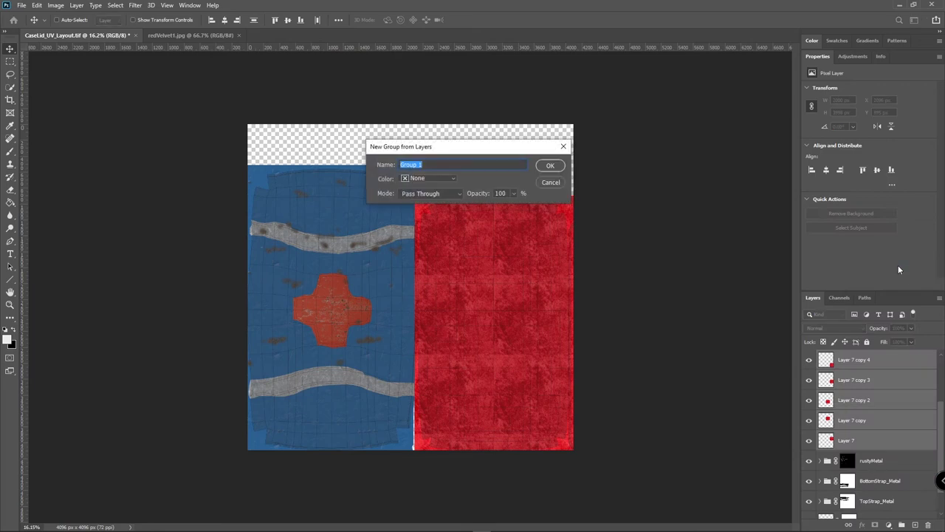
{"action": "type", "text": "redVelvet"}
{"action": "key", "text": "Return"}
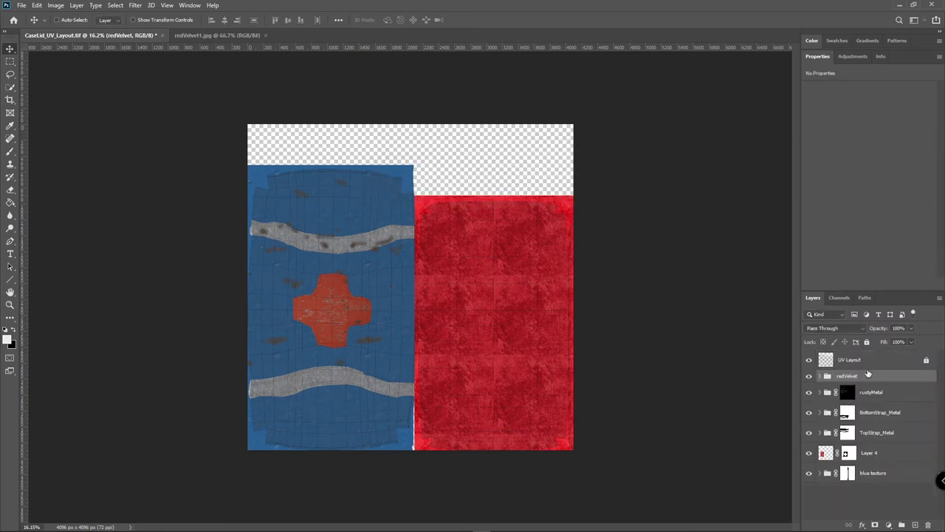
Move the redVelvet group beneath the blue texture group and save the file.
{"action": "left_click_drag", "start_coordinate": [871, 377], "coordinate": [856, 487]}
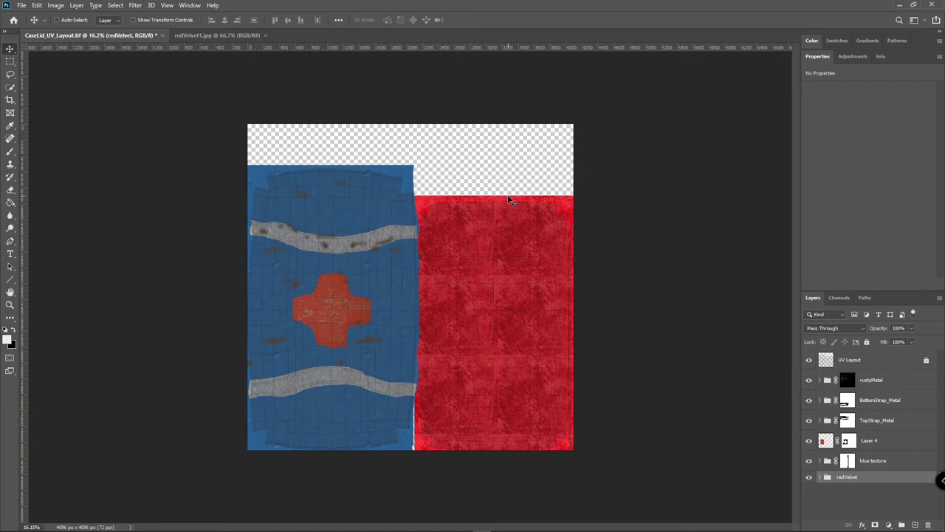
{"action": "key", "text": "ctrl+s"}
Hide the UV Layout layer and start saving the document under a new name, shortening the file name to CaseLid_UV_.
{"action": "left_click", "coordinate": [809, 360]}
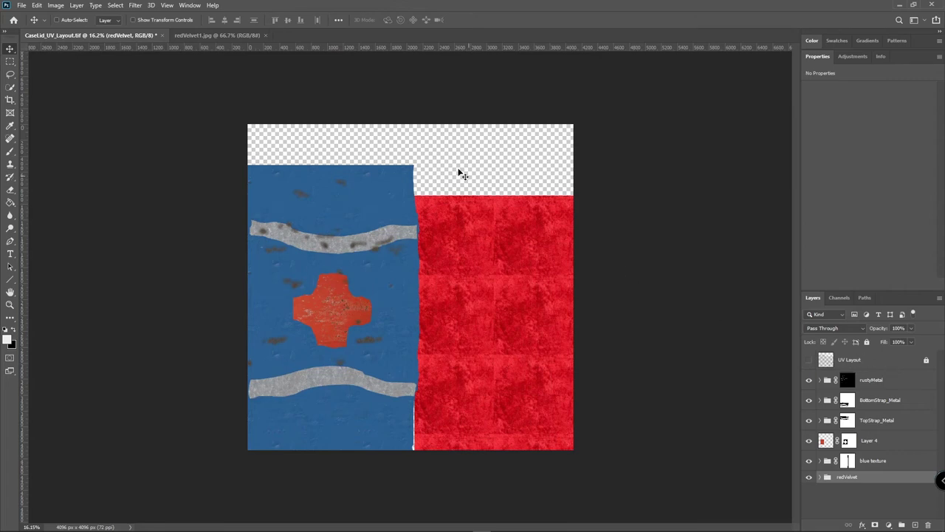
{"action": "left_click", "coordinate": [22, 6]}
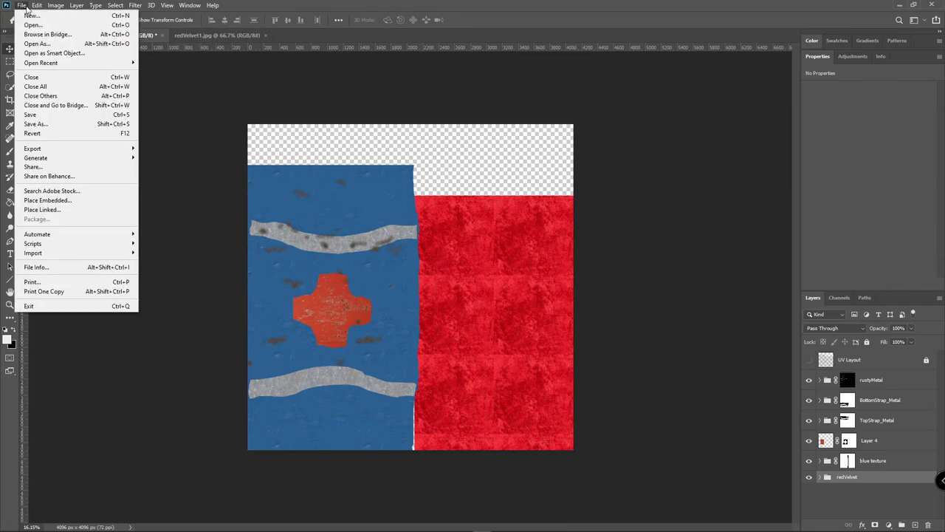
{"action": "mouse_move", "coordinate": [37, 6]}
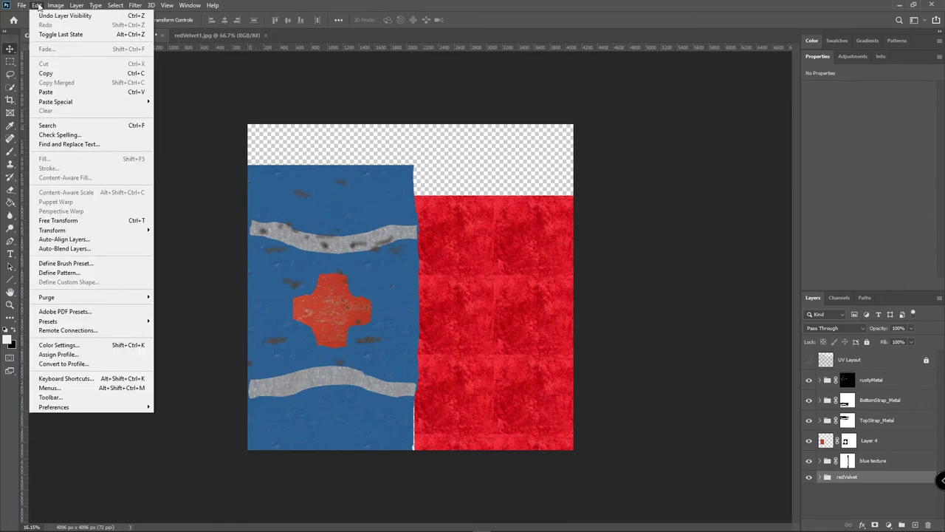
{"action": "left_click", "coordinate": [59, 124]}
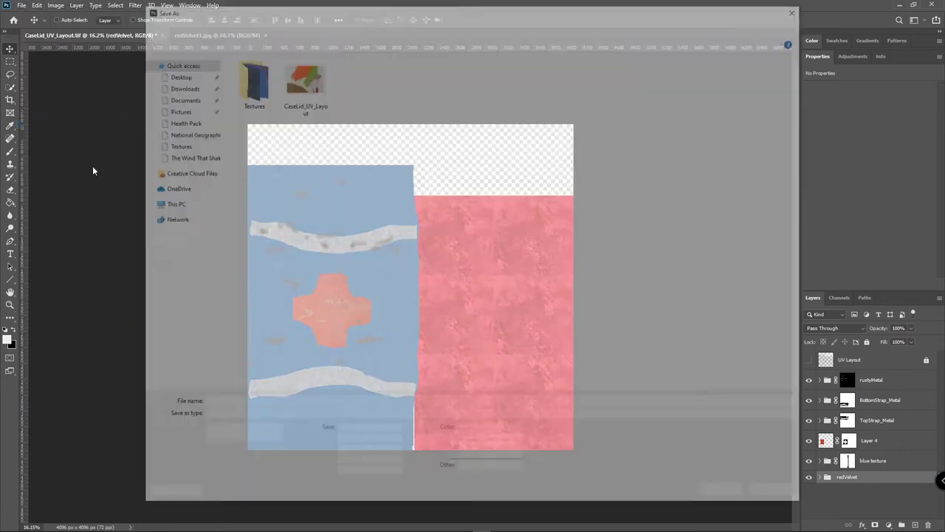
{"action": "left_click", "coordinate": [268, 405]}
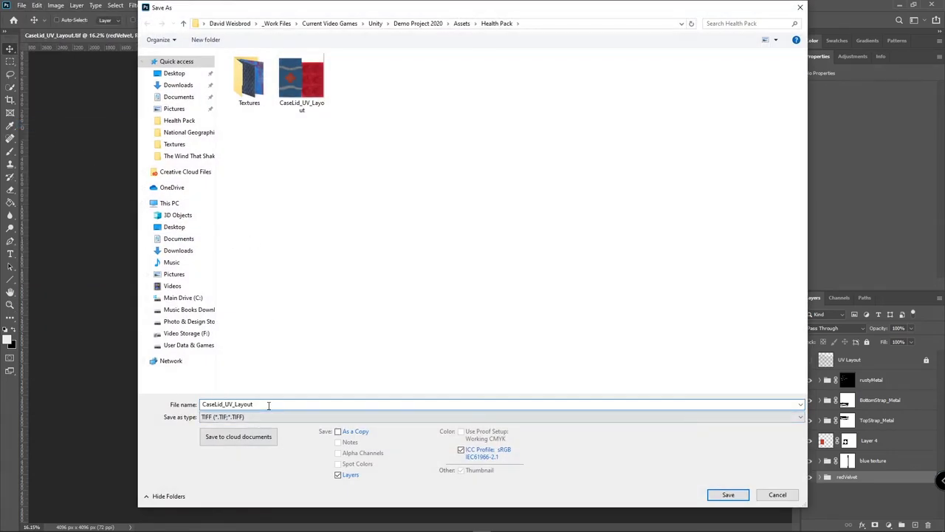
{"action": "key", "text": "BackSpace"}
{"action": "key", "text": "BackSpace"}
{"action": "key", "text": "BackSpace"}
{"action": "key", "text": "BackSpace"}
{"action": "key", "text": "BackSpace"}
{"action": "key", "text": "BackSpace"}
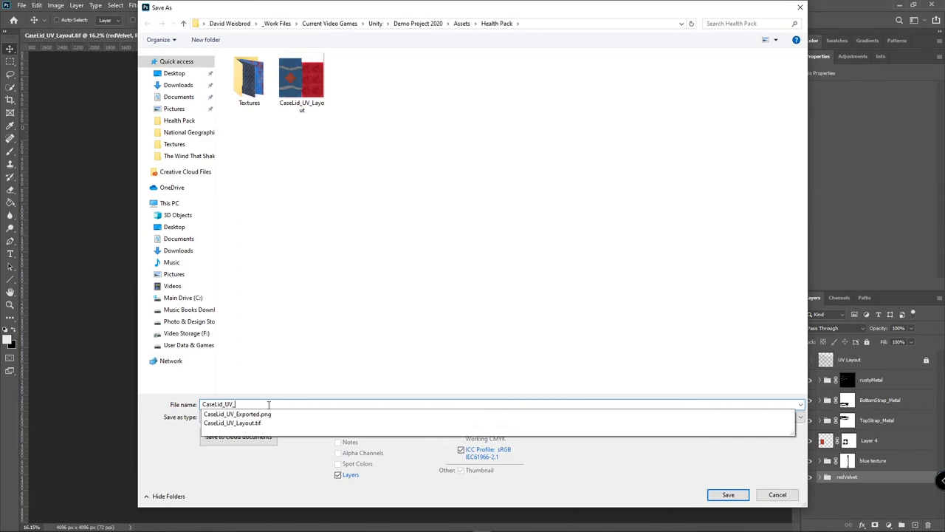
Save the texture into the Textures folder as a PNG named CaseLid_UV, using the large file size option.
{"action": "left_click", "coordinate": [256, 74]}
{"action": "double_click", "coordinate": [244, 74]}
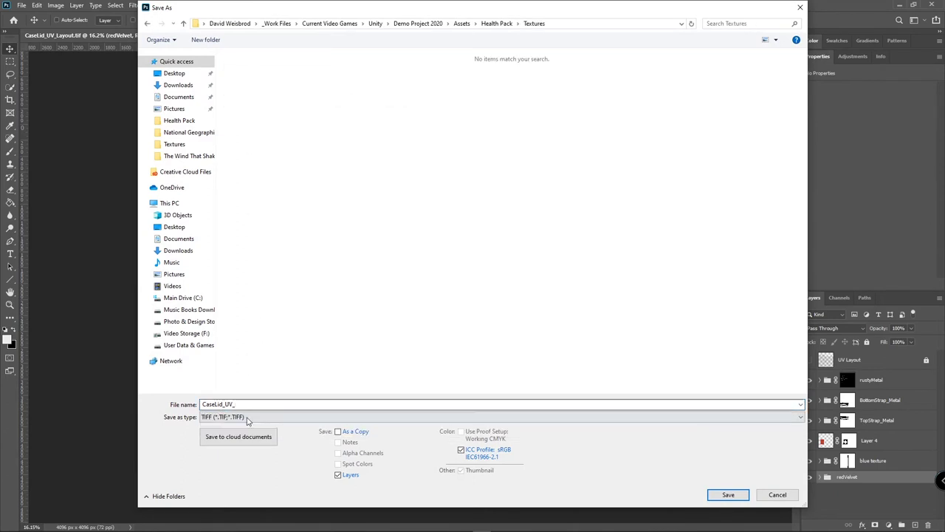
{"action": "left_click", "coordinate": [248, 418]}
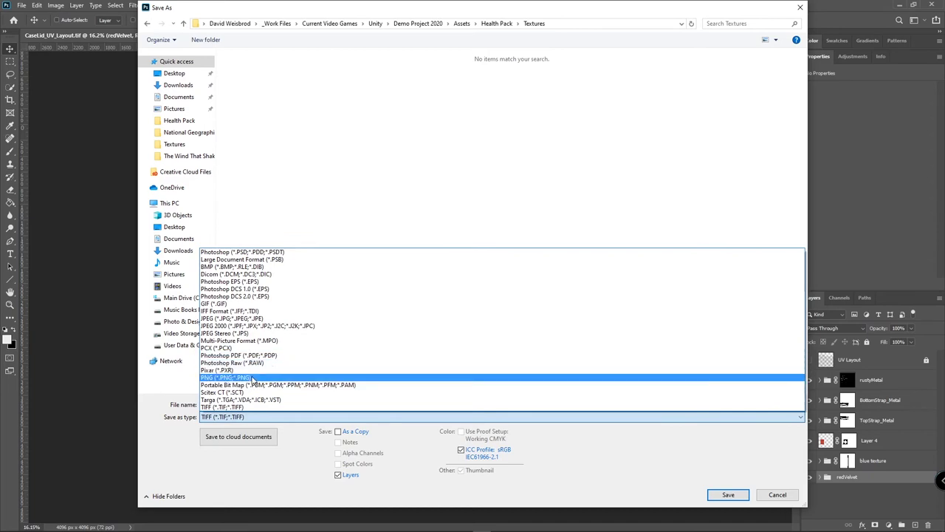
{"action": "left_click", "coordinate": [252, 378]}
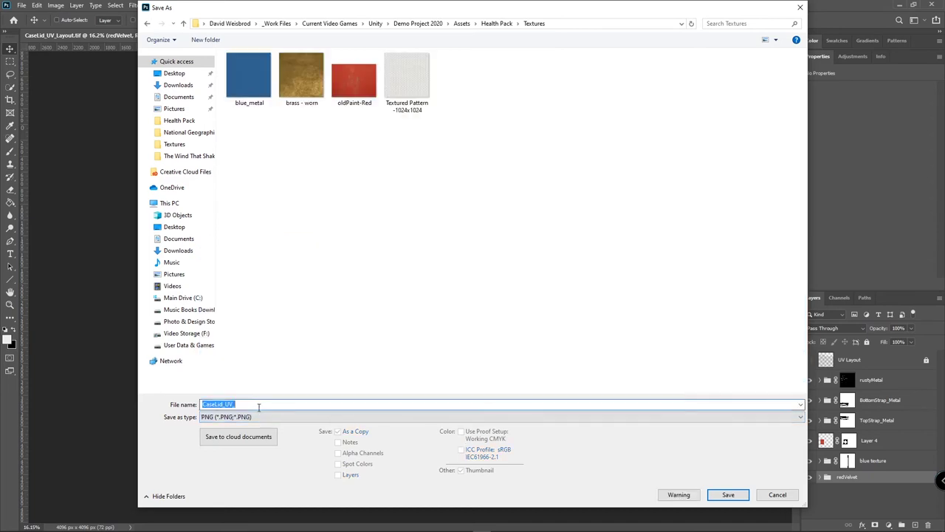
{"action": "left_click", "coordinate": [258, 405]}
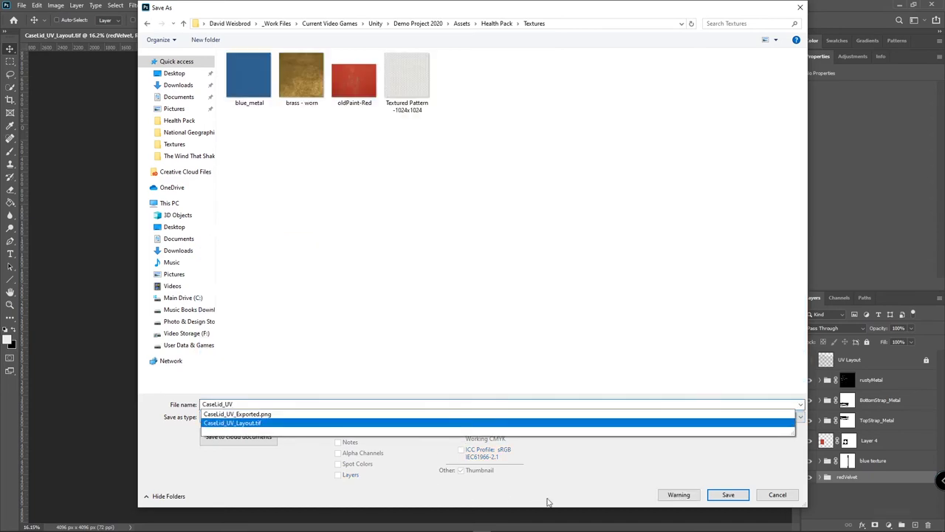
{"action": "left_click", "coordinate": [728, 495]}
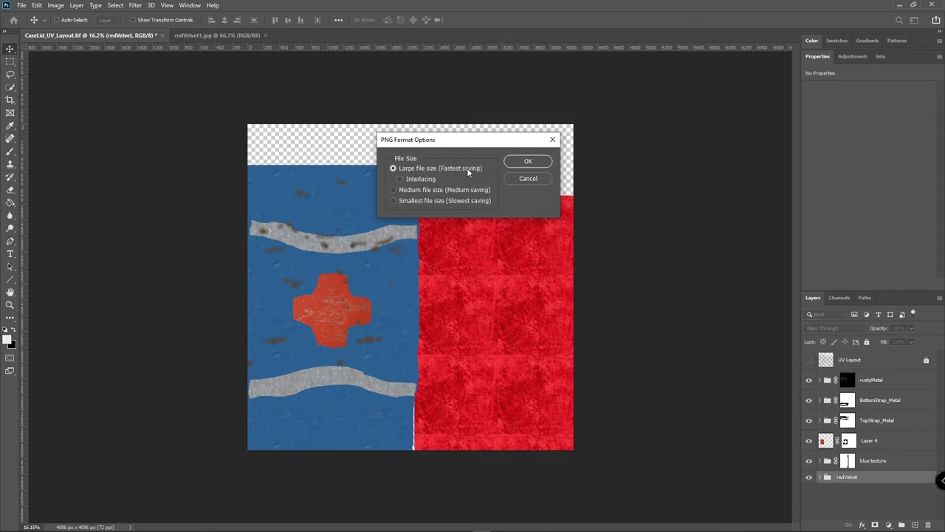
{"action": "left_click", "coordinate": [528, 162]}
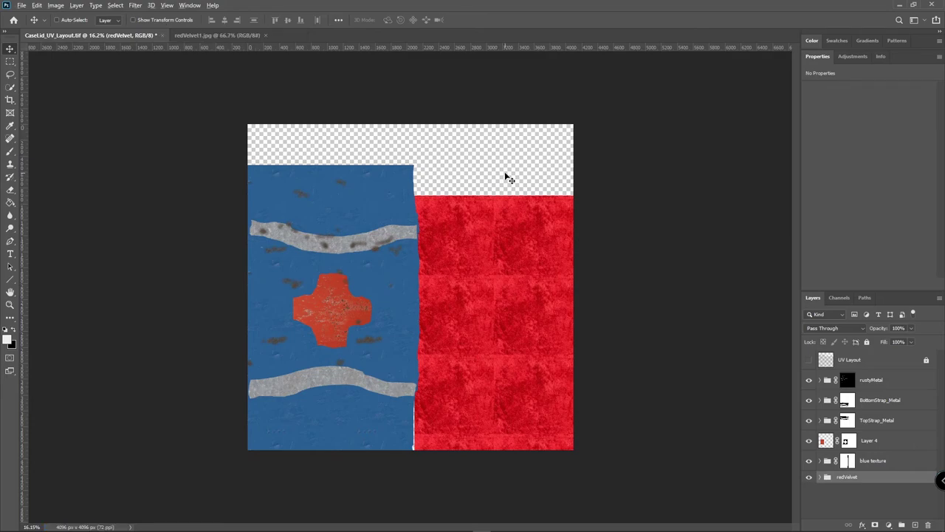
Switch to Blender, select the CaseLid object and orbit to its checkered outer face.
{"action": "key", "text": "alt+Tab"}
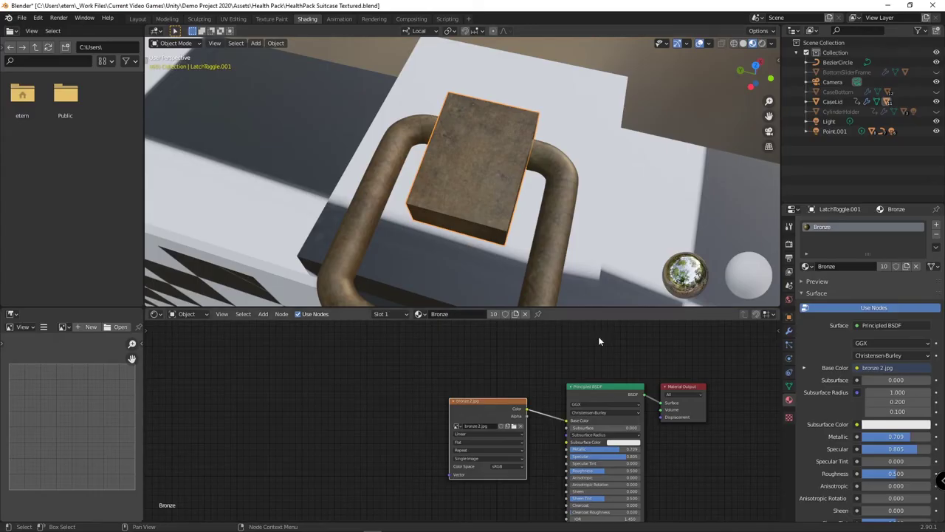
{"action": "scroll", "coordinate": [337, 112], "scroll_direction": "down", "scroll_amount": 8}
{"action": "middle_click_drag", "start_coordinate": [336, 111], "coordinate": [524, 225]}
{"action": "left_click", "coordinate": [526, 212]}
{"action": "scroll", "coordinate": [525, 226], "scroll_direction": "up", "scroll_amount": 5}
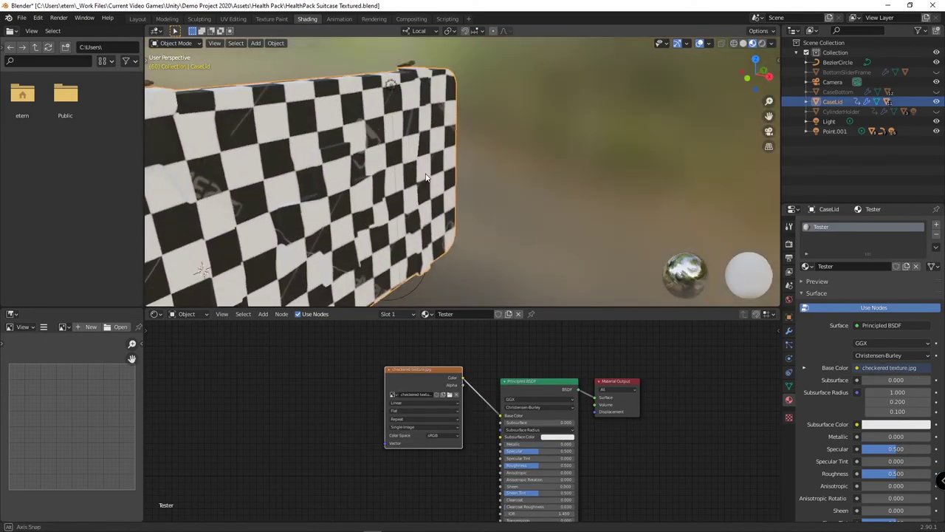
{"action": "middle_click_drag", "start_coordinate": [417, 173], "coordinate": [618, 142]}
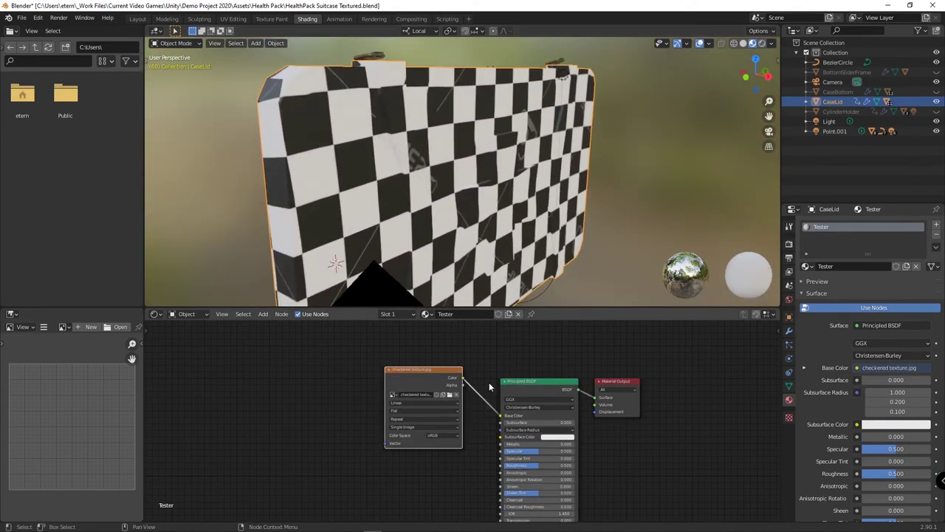
Replace the checkered image in the Tester material's image texture node with CaseLid_UV.png.
{"action": "left_click", "coordinate": [451, 396]}
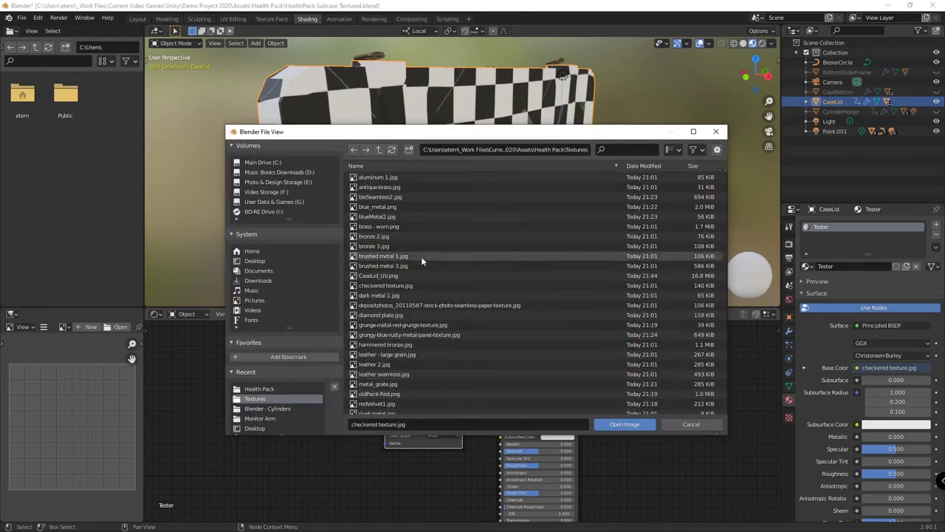
{"action": "scroll", "coordinate": [427, 286], "scroll_direction": "down", "scroll_amount": 5}
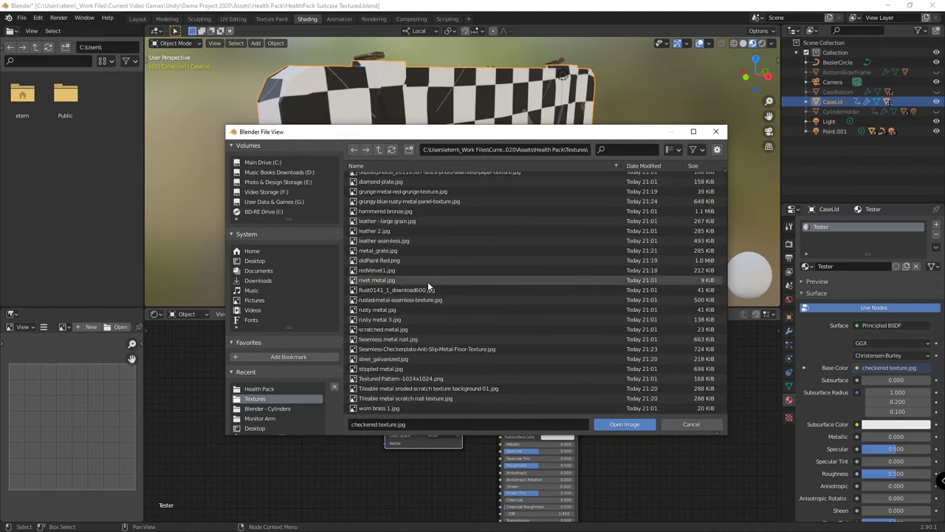
{"action": "scroll", "coordinate": [428, 307], "scroll_direction": "up", "scroll_amount": 2}
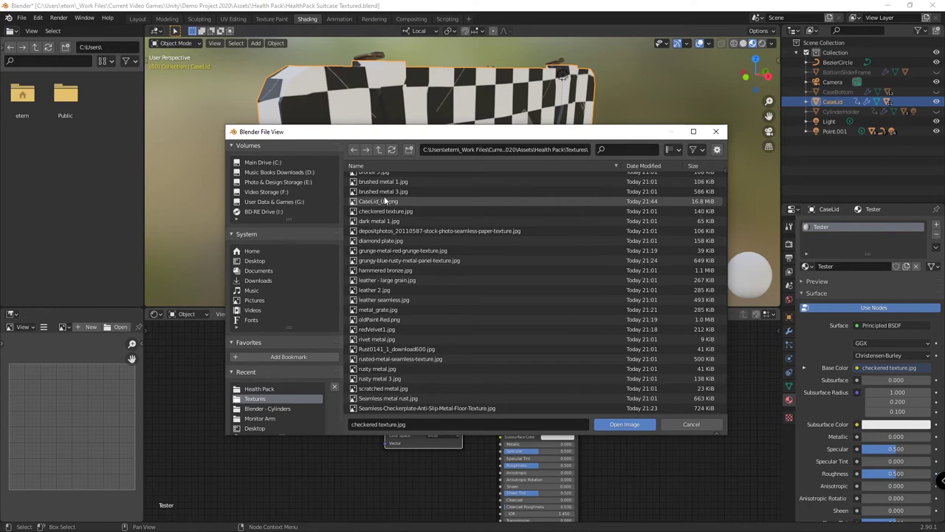
{"action": "double_click", "coordinate": [381, 200]}
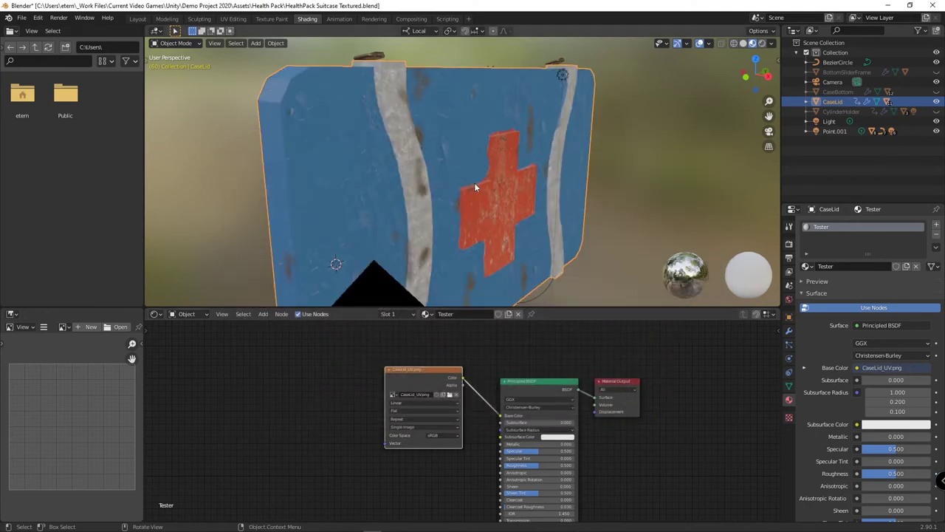
Switch to the Layout workspace and shrink the timeline to enlarge the 3D viewport around CaseLid.
{"action": "middle_click_drag", "start_coordinate": [474, 182], "coordinate": [572, 193]}
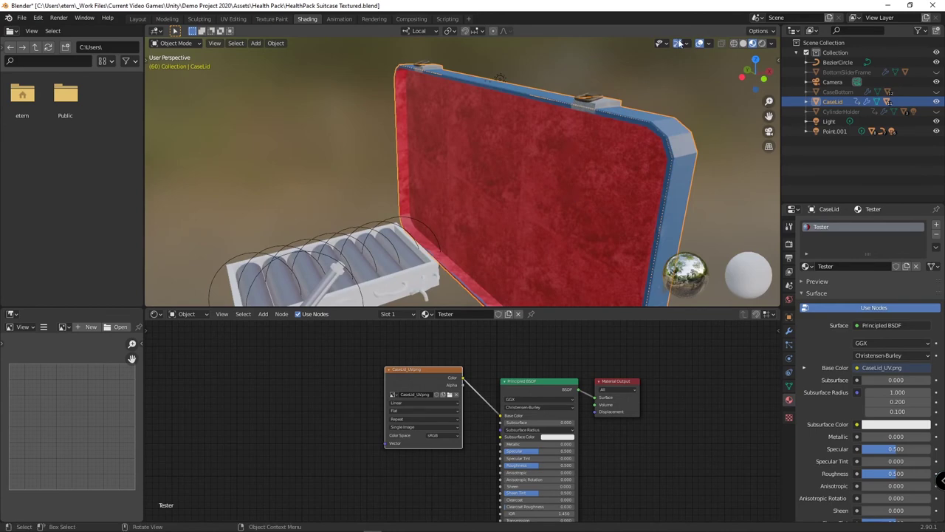
{"action": "left_click", "coordinate": [137, 18]}
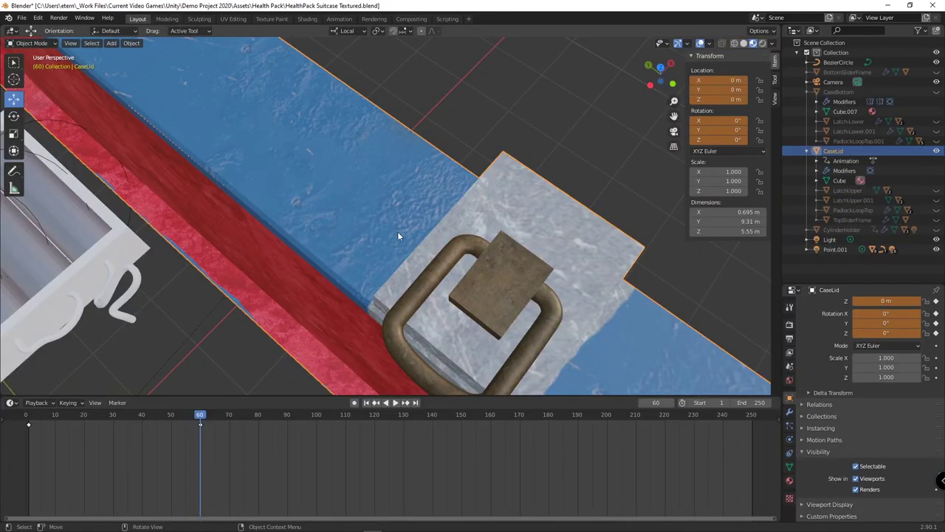
{"action": "scroll", "coordinate": [399, 236], "scroll_direction": "down", "scroll_amount": 6}
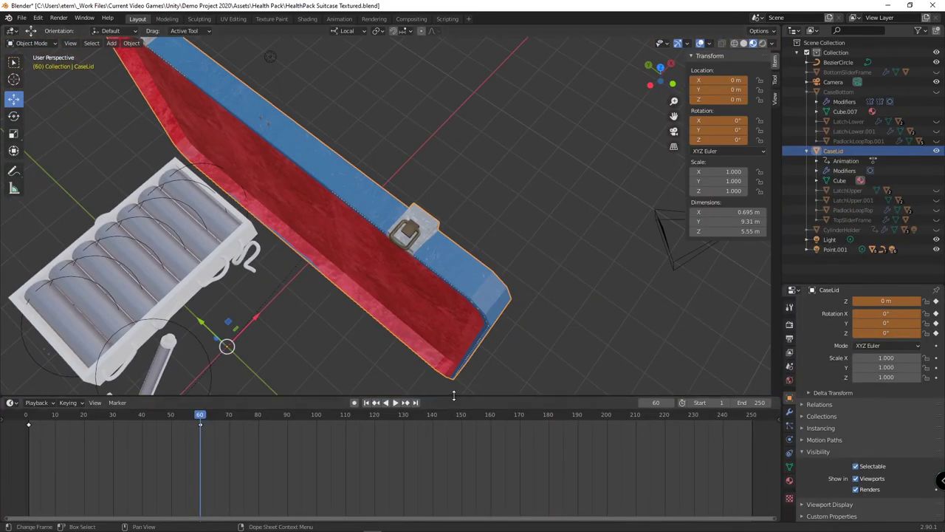
{"action": "left_click_drag", "start_coordinate": [454, 397], "coordinate": [454, 485]}
Turn on viewport display for CaseLid's Subdivision modifier.
{"action": "middle_click_drag", "start_coordinate": [455, 449], "coordinate": [478, 338]}
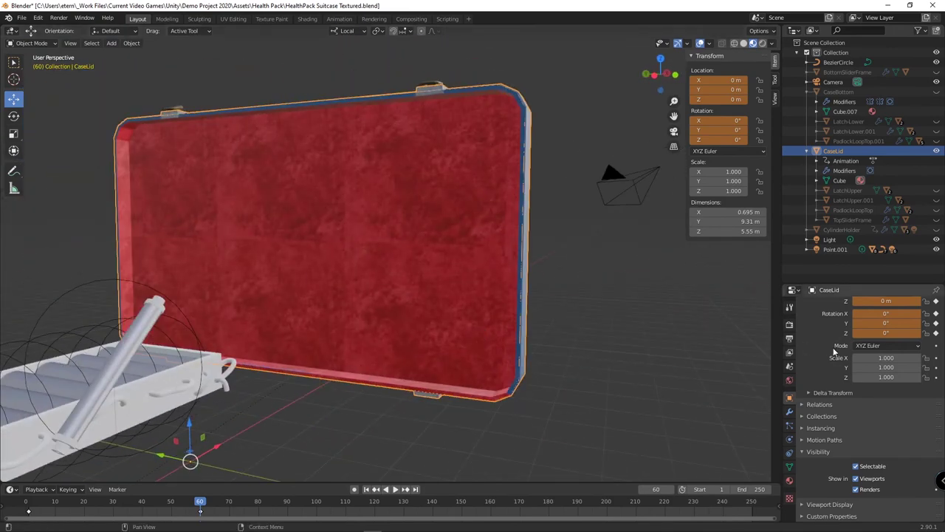
{"action": "left_click", "coordinate": [789, 411]}
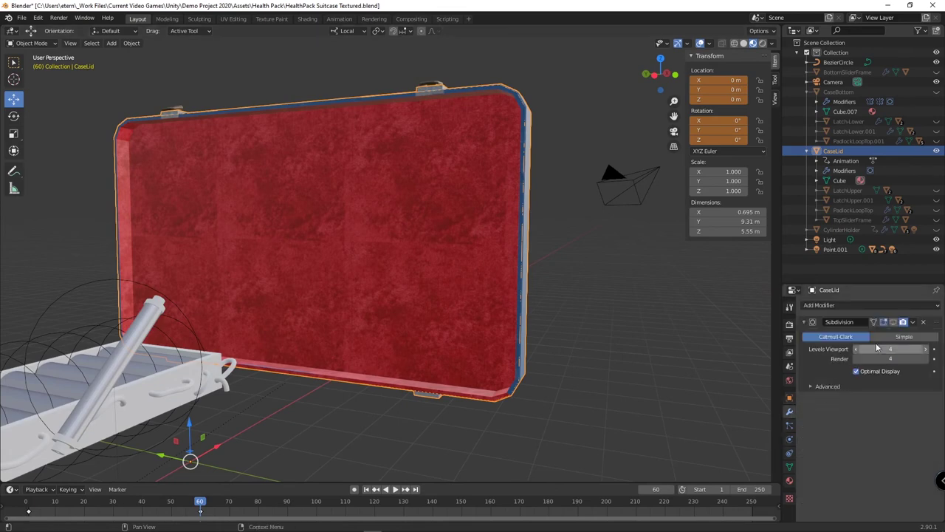
{"action": "middle_click_drag", "start_coordinate": [592, 301], "coordinate": [225, 212]}
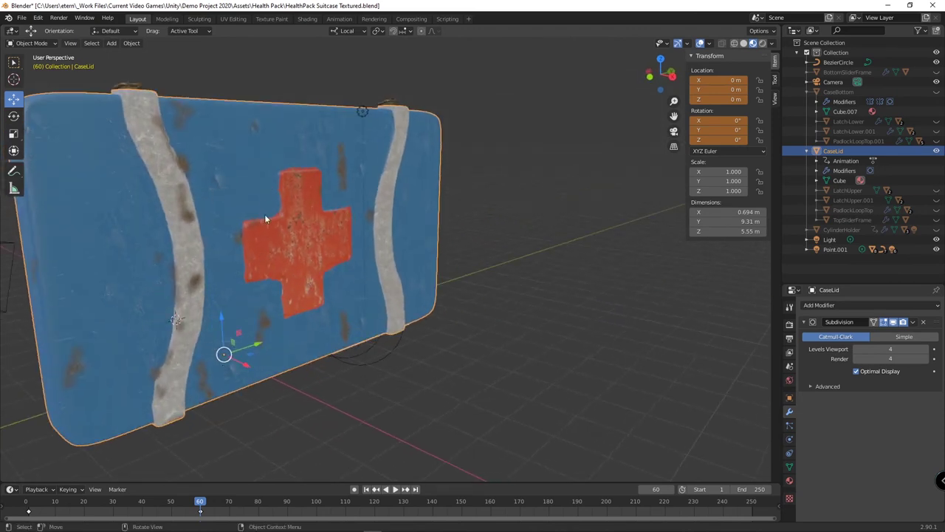
Examine the smoothed lid's velvet interior and the blue-to-red seam along its lower rim.
{"action": "middle_click_drag", "start_coordinate": [266, 218], "coordinate": [403, 260]}
{"action": "middle_click_drag", "start_coordinate": [181, 232], "coordinate": [128, 241]}
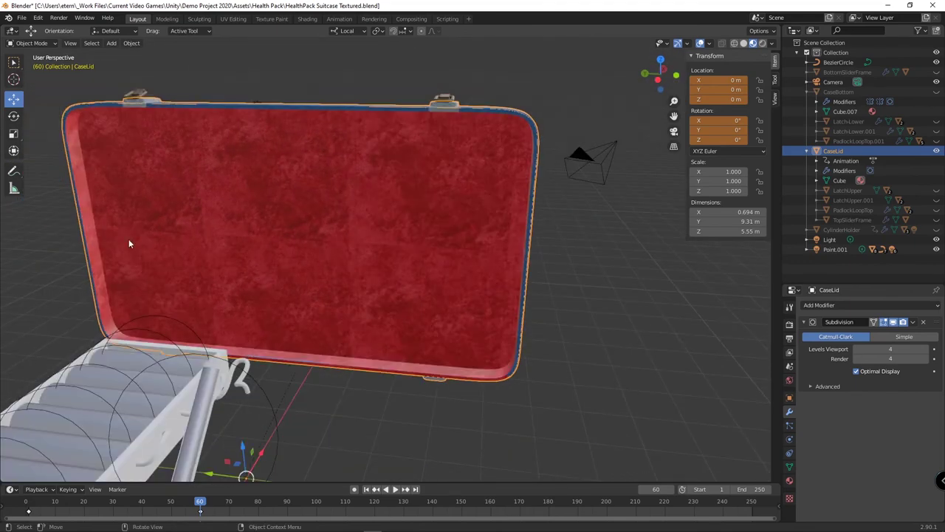
{"action": "middle_click_drag", "start_coordinate": [481, 237], "coordinate": [415, 183]}
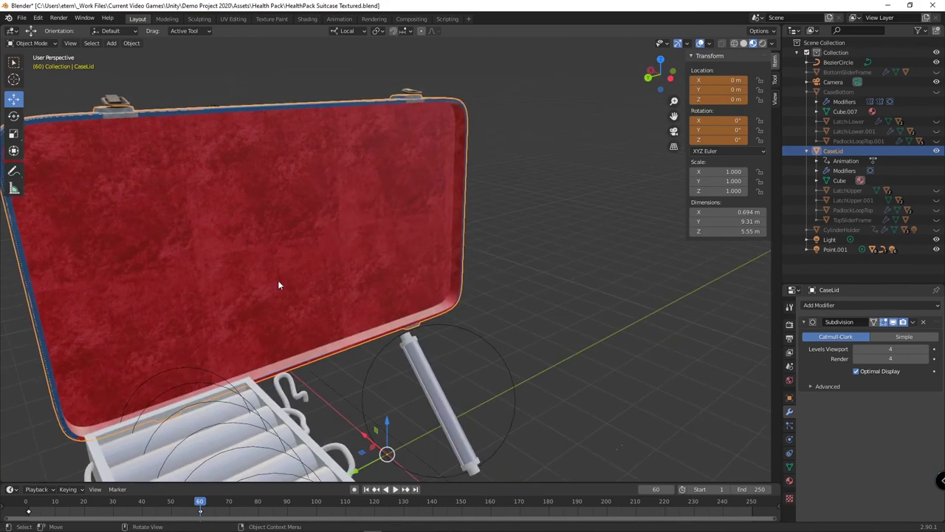
{"action": "middle_click_drag", "start_coordinate": [256, 239], "coordinate": [281, 337]}
{"action": "scroll", "coordinate": [301, 320], "scroll_direction": "up", "scroll_amount": 4}
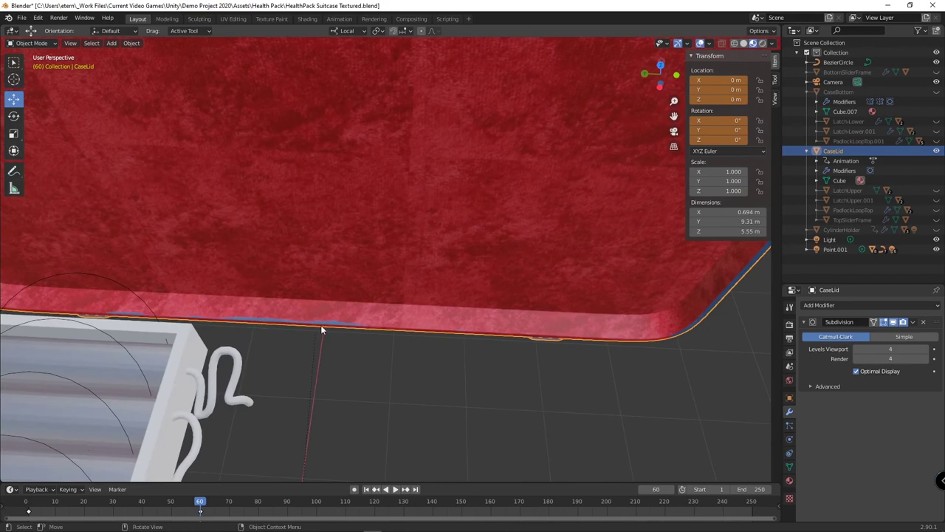
Switch to Photoshop and check the blue and red velvet boundary against the UV Layout overlay, leaving the overlay hidden.
{"action": "key", "text": "alt+Tab"}
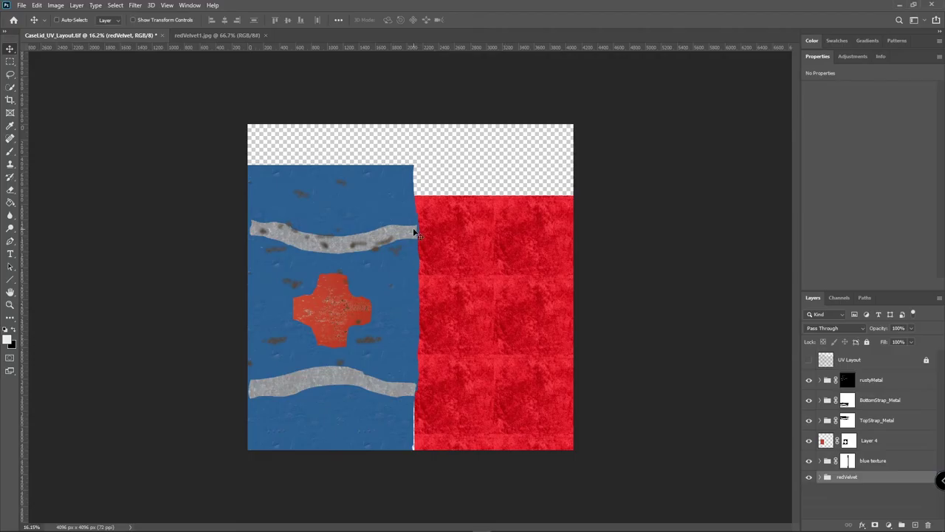
{"action": "scroll", "coordinate": [416, 236], "scroll_direction": "up", "scroll_amount": 5, "text": "alt"}
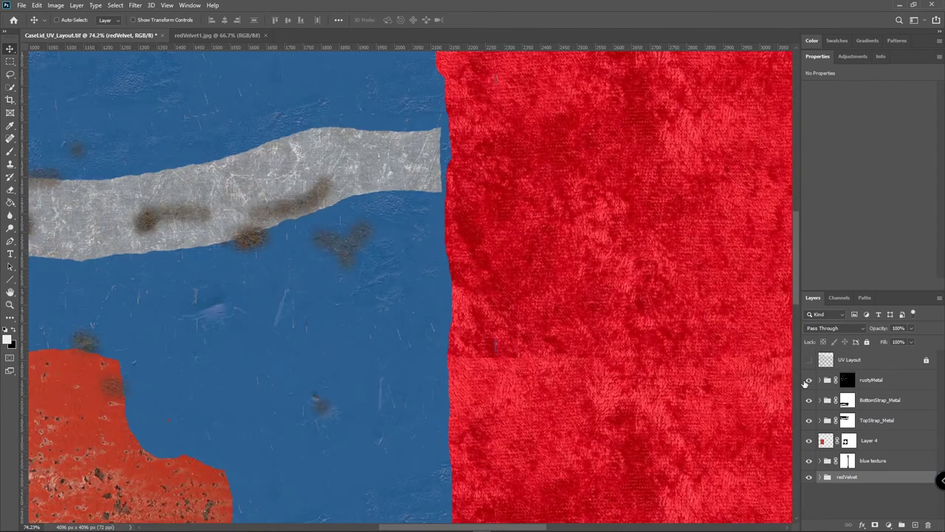
{"action": "left_click", "coordinate": [809, 359]}
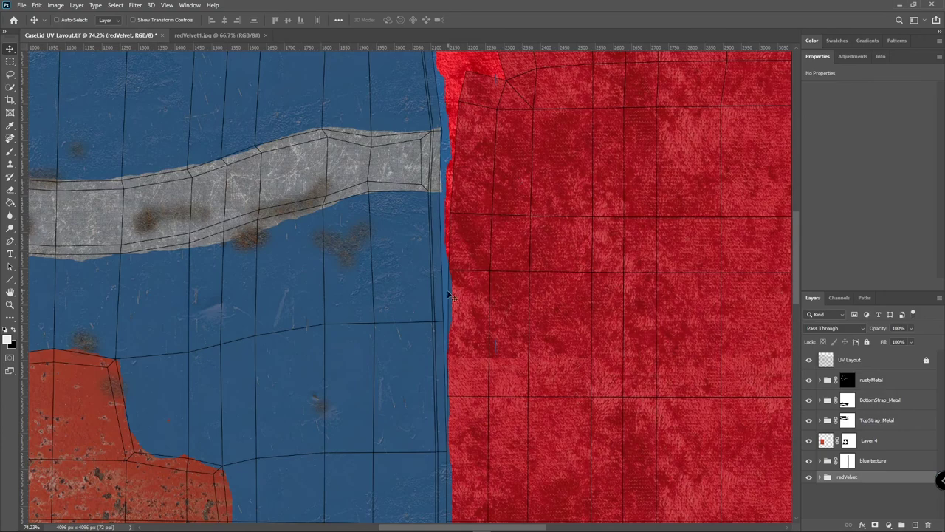
{"action": "scroll", "coordinate": [468, 321], "scroll_direction": "down", "scroll_amount": 3}
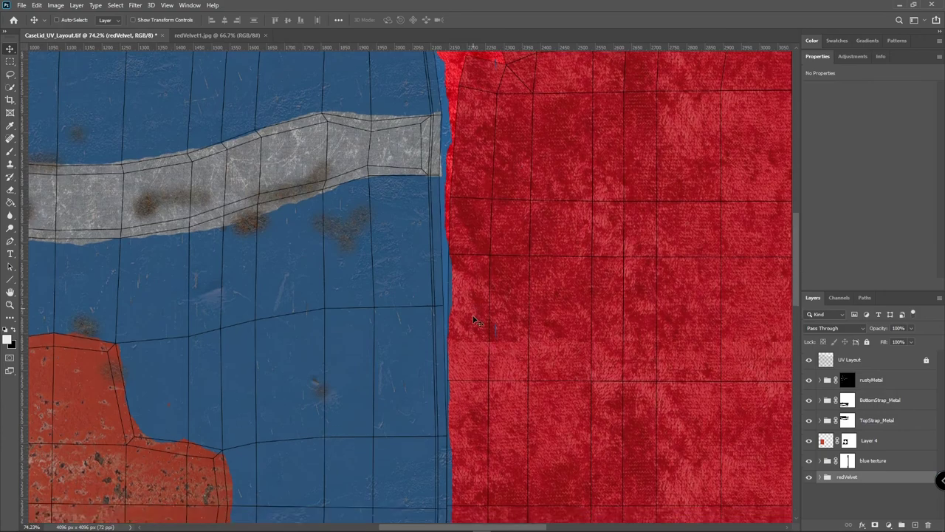
{"action": "scroll", "coordinate": [458, 330], "scroll_direction": "down", "scroll_amount": 6, "text": "alt"}
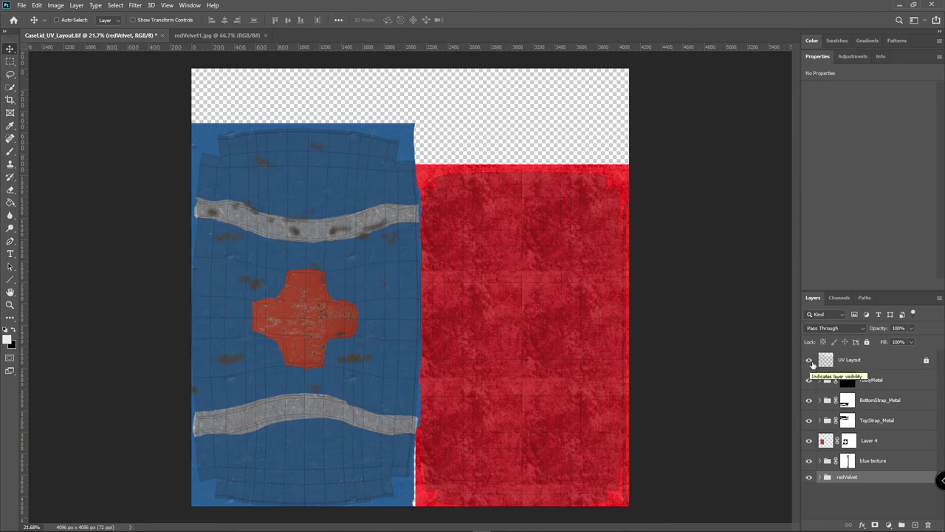
{"action": "left_click", "coordinate": [809, 360]}
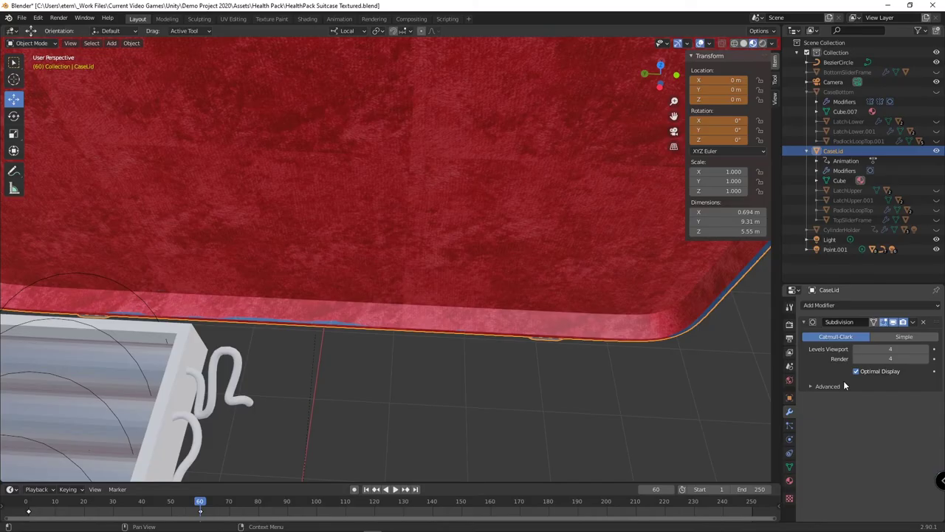
Return to Blender and examine the lid's outer face with its straps and red cross.
{"action": "scroll", "coordinate": [372, 208], "scroll_direction": "down", "scroll_amount": 3}
{"action": "middle_click_drag", "start_coordinate": [361, 241], "coordinate": [225, 190]}
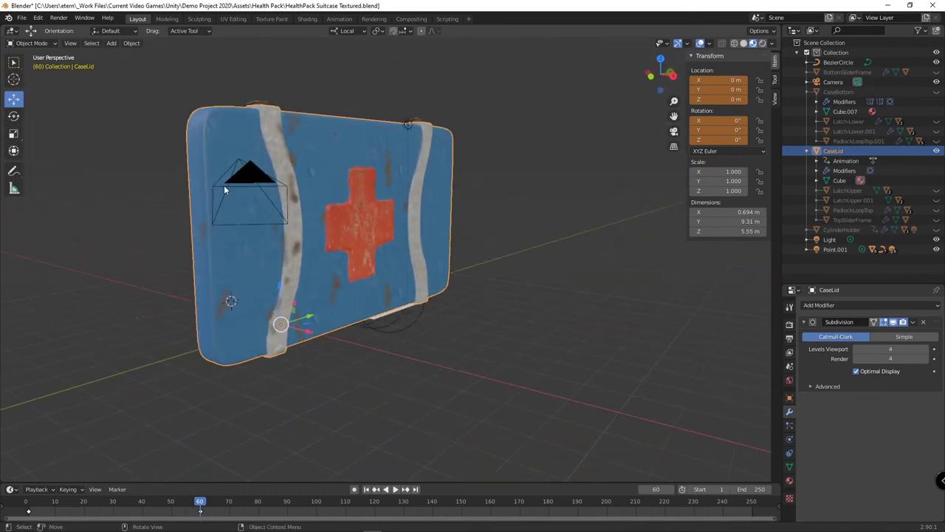
{"action": "middle_click_drag", "start_coordinate": [337, 261], "coordinate": [219, 228]}
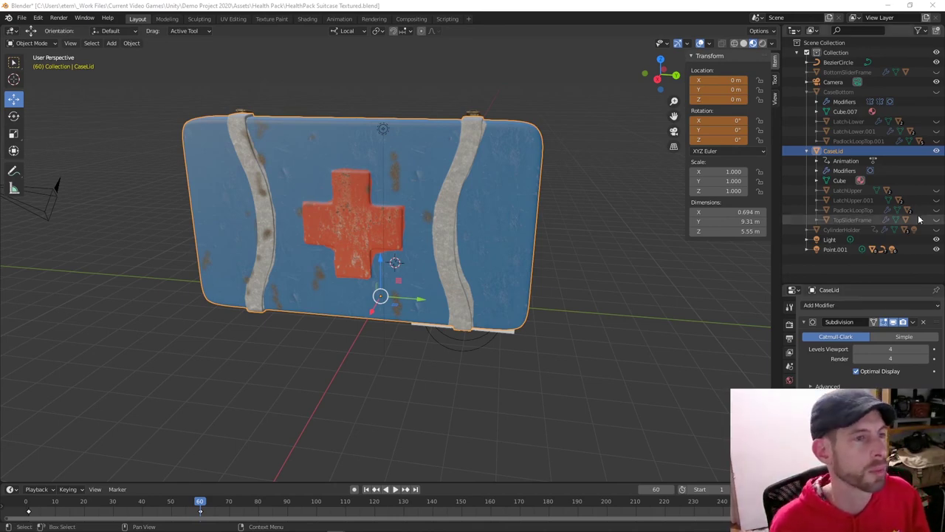
Switch to the UV Editing workspace and view CaseLid's outer face beside its UV layout.
{"action": "left_click", "coordinate": [233, 20]}
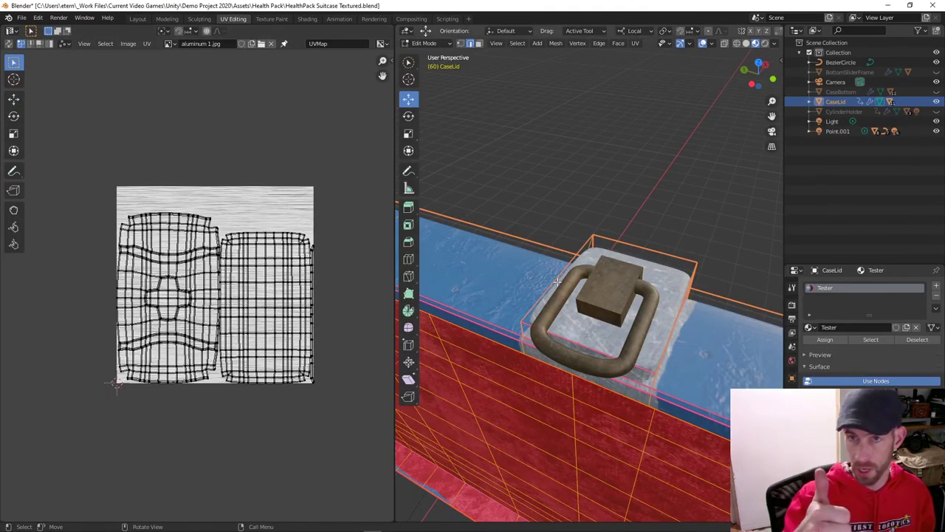
{"action": "left_click", "coordinate": [152, 45]}
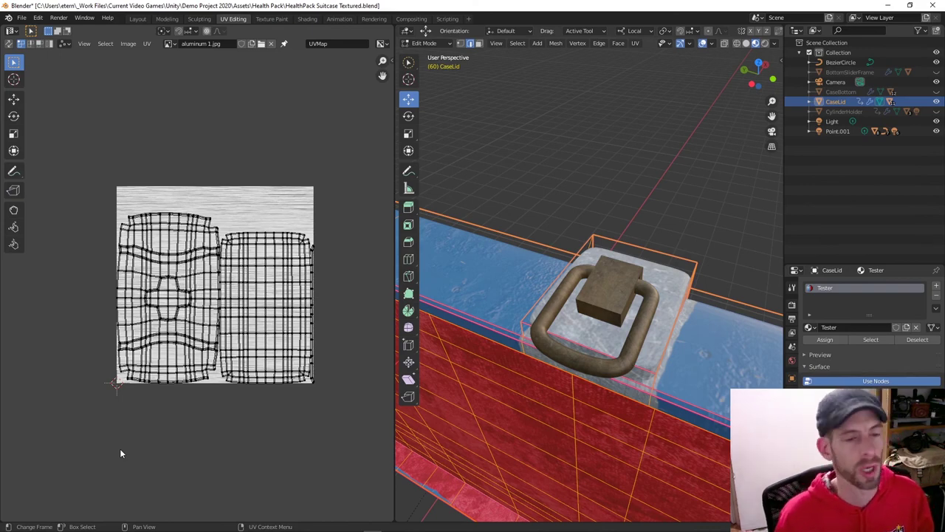
{"action": "scroll", "coordinate": [119, 448], "scroll_direction": "down", "scroll_amount": 1}
{"action": "mouse_move", "coordinate": [561, 429]}
{"action": "middle_mouse_down"}
{"action": "mouse_move", "coordinate": [585, 400]}
{"action": "mouse_move", "coordinate": [614, 394]}
{"action": "mouse_move", "coordinate": [482, 351]}
{"action": "middle_mouse_up"}
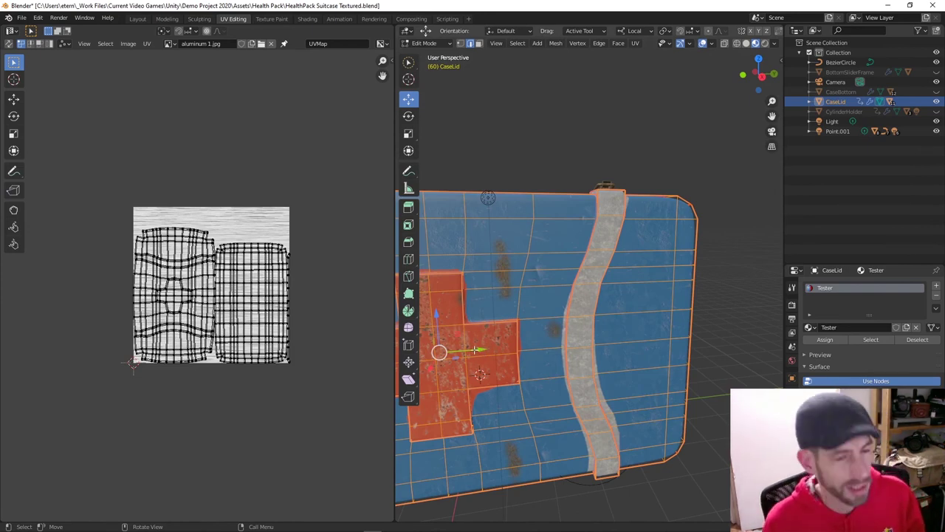
Move CaseLid's selected geometry by about 0.27 m in X, 1.32 m in Y and 0.14 m in Z.
{"action": "scroll", "coordinate": [482, 350], "scroll_direction": "up", "scroll_amount": 3}
{"action": "key", "text": "g"}
{"action": "scroll", "coordinate": [508, 319], "scroll_direction": "down", "scroll_amount": 3}
{"action": "left_click", "coordinate": [553, 308]}
{"action": "scroll", "coordinate": [552, 309], "scroll_direction": "down", "scroll_amount": 5}
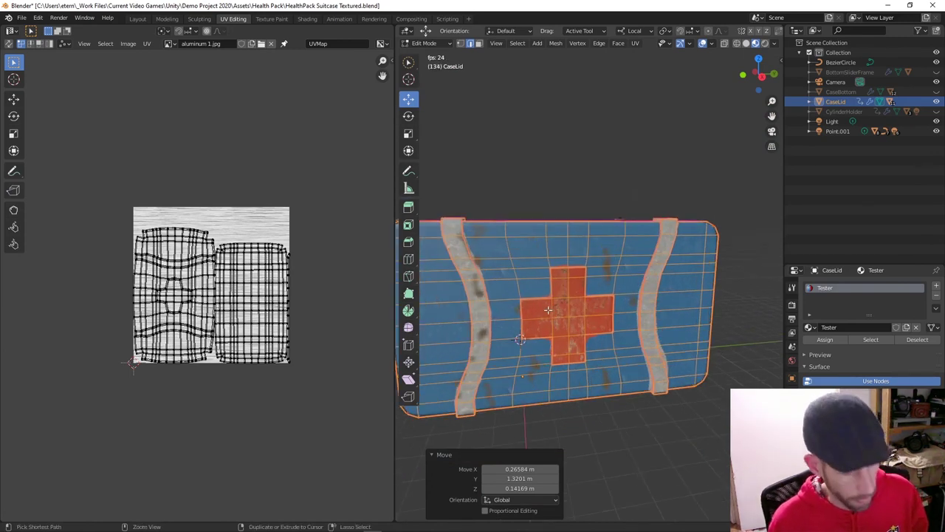
Switch to Photoshop and add the text "Sheffield Laboratories" above the rustyMetal group, starting beside the red cross.
{"action": "key", "text": "alt+Tab"}
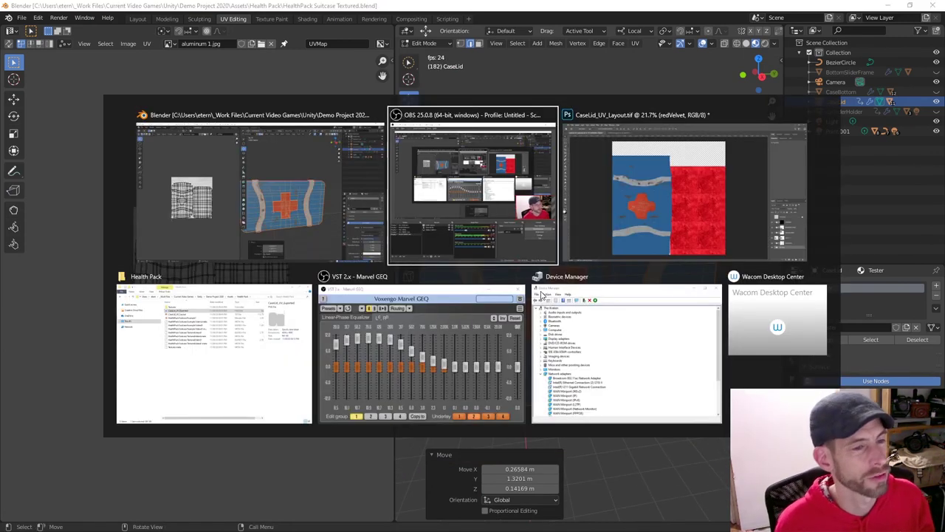
{"action": "left_click", "coordinate": [645, 244]}
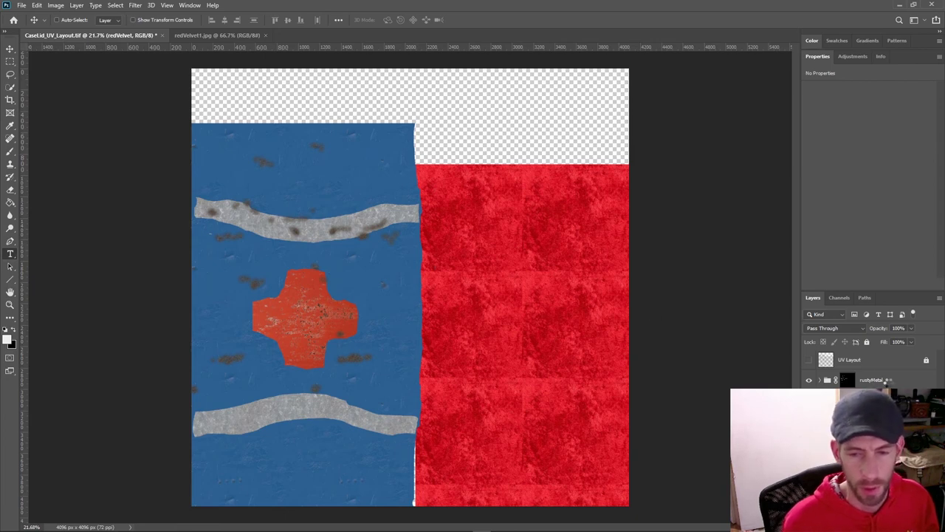
{"action": "left_click", "coordinate": [846, 379]}
{"action": "key", "text": "t"}
{"action": "left_click", "coordinate": [379, 267]}
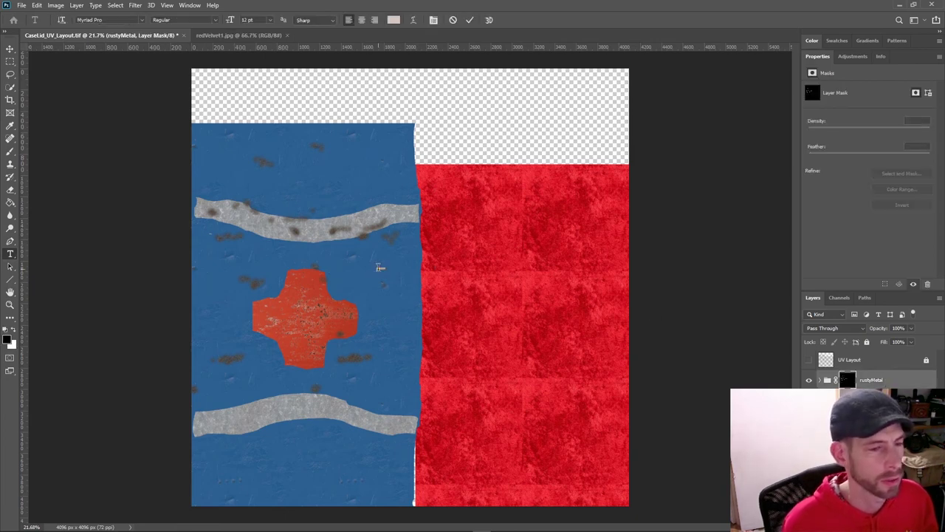
{"action": "type", "text": "o"}
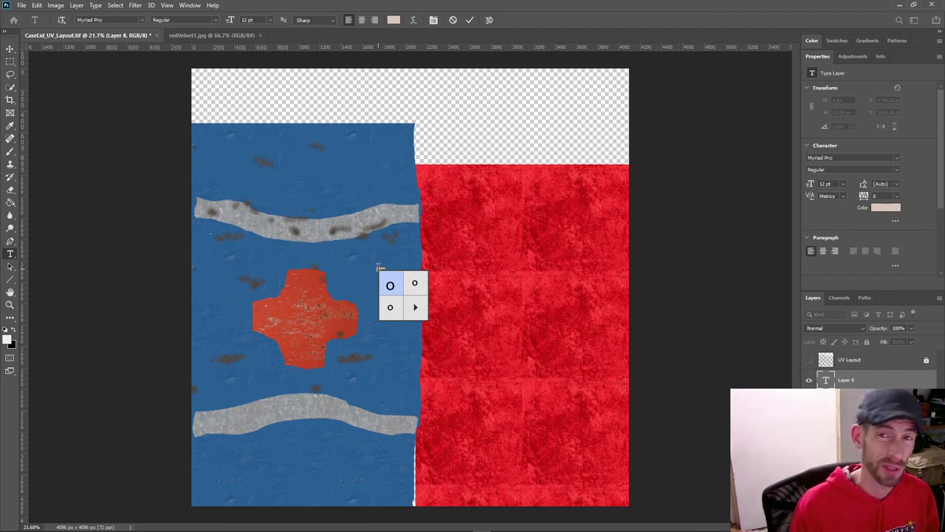
{"action": "key", "text": "BackSpace"}
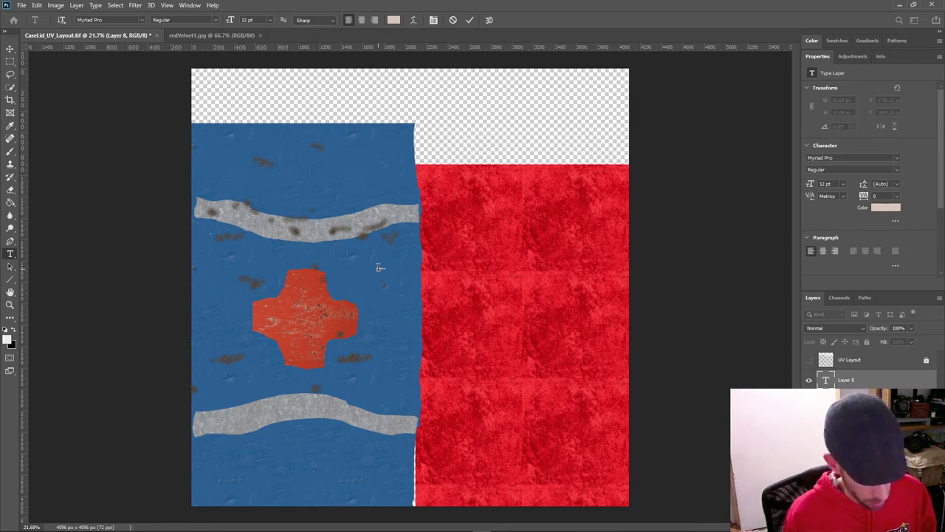
{"action": "type", "text": "text"}
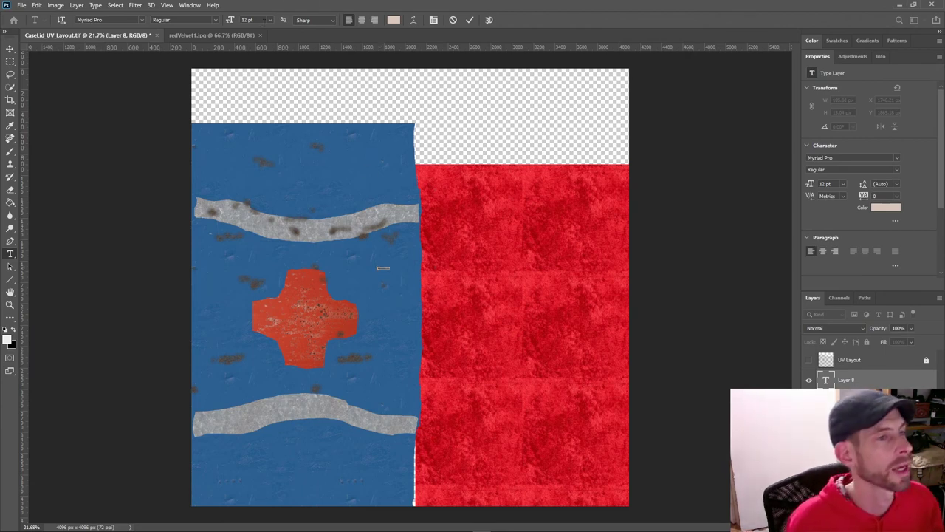
Set the Sheffield Laboratories text to 225 pt with small caps.
{"action": "left_click", "coordinate": [270, 20]}
{"action": "left_click", "coordinate": [249, 146]}
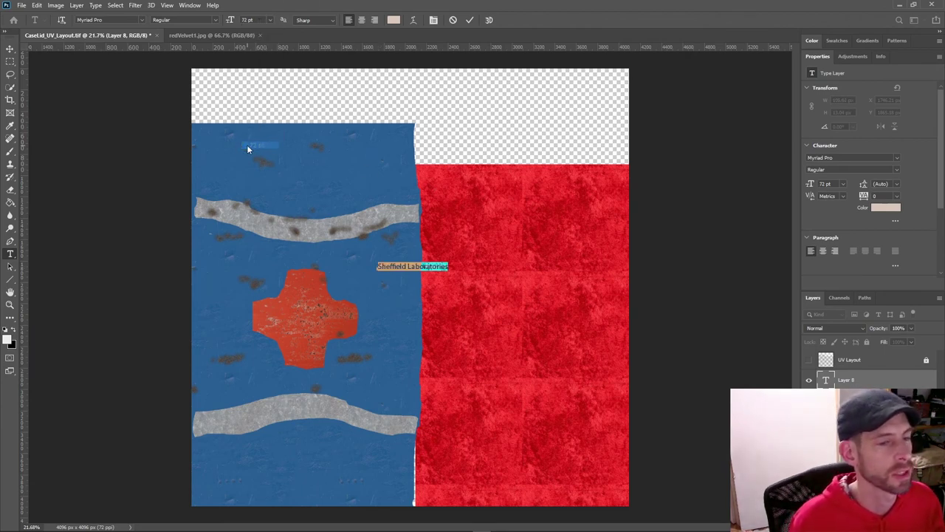
{"action": "left_click", "coordinate": [434, 20]}
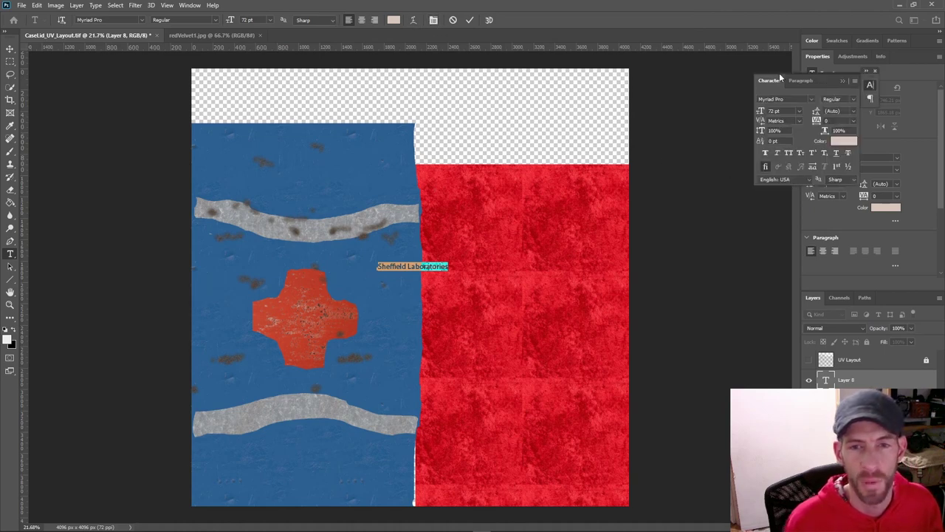
{"action": "left_click_drag", "start_coordinate": [779, 73], "coordinate": [756, 70]}
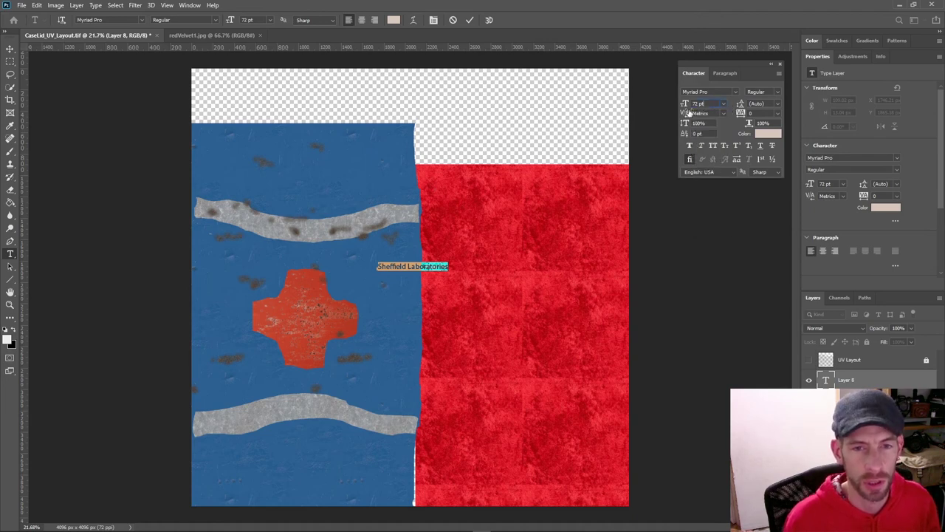
{"action": "left_click_drag", "start_coordinate": [685, 105], "coordinate": [762, 103]}
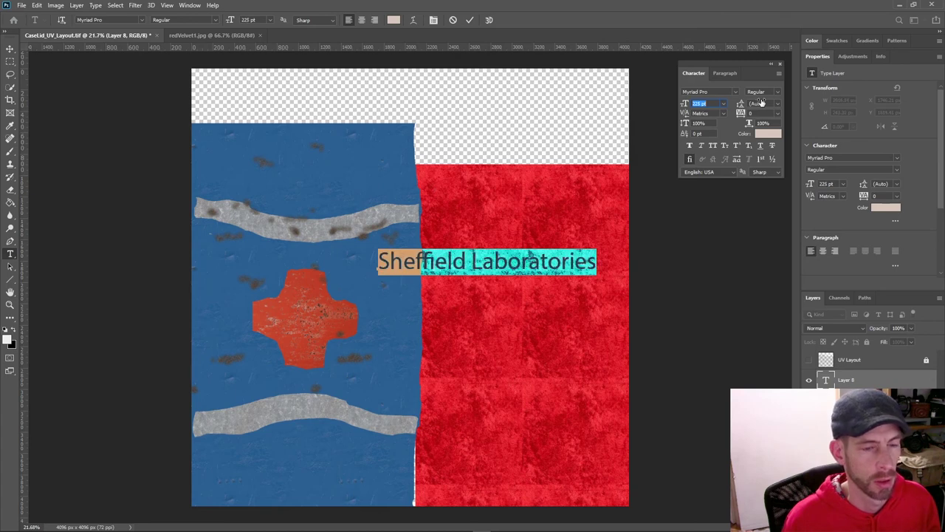
{"action": "left_click", "coordinate": [726, 147]}
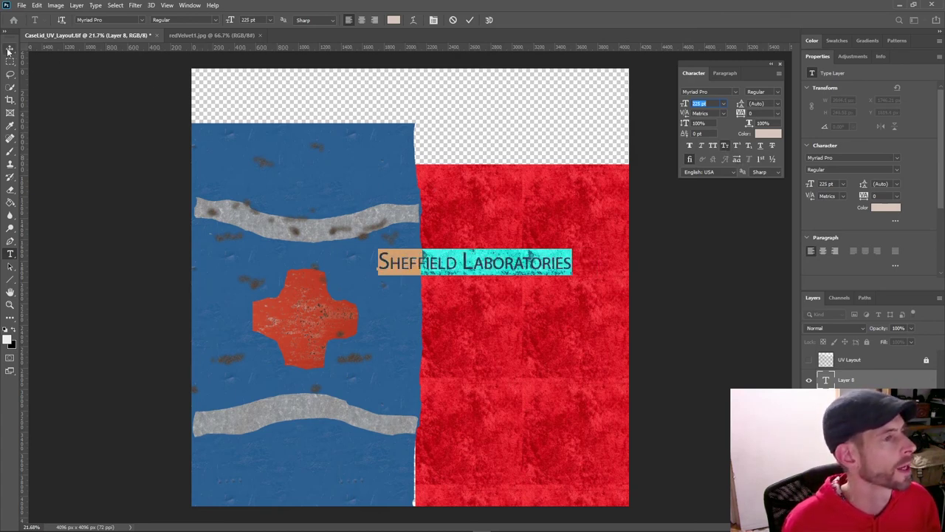
Rotate the Sheffield Laboratories text 90° counter-clockwise and place it on the blue panel, left of the red cross.
{"action": "left_click", "coordinate": [36, 5]}
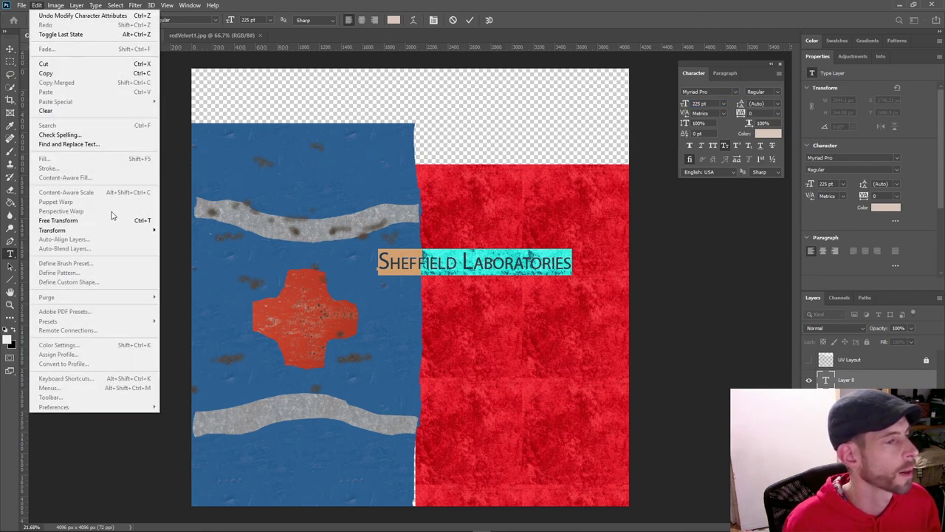
{"action": "mouse_move", "coordinate": [113, 232]}
{"action": "left_click", "coordinate": [181, 254]}
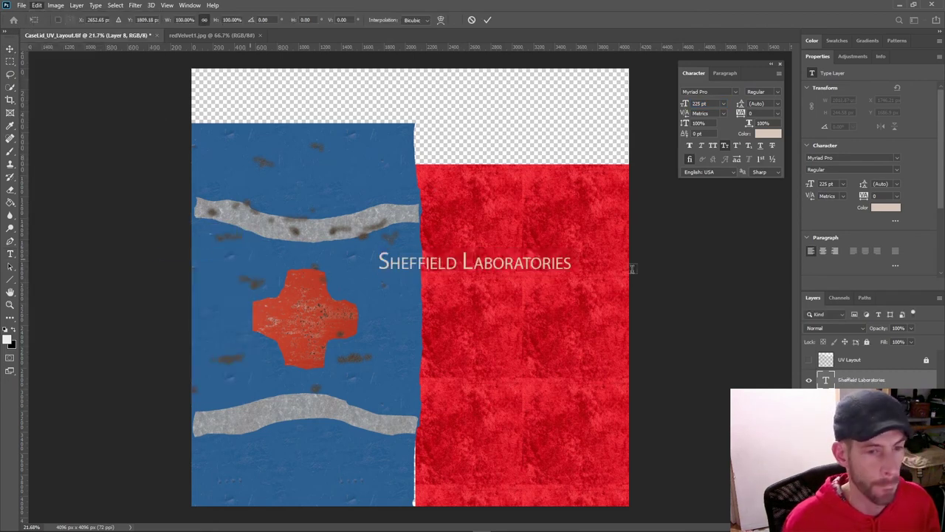
{"action": "left_click_drag", "start_coordinate": [572, 244], "coordinate": [446, 153]}
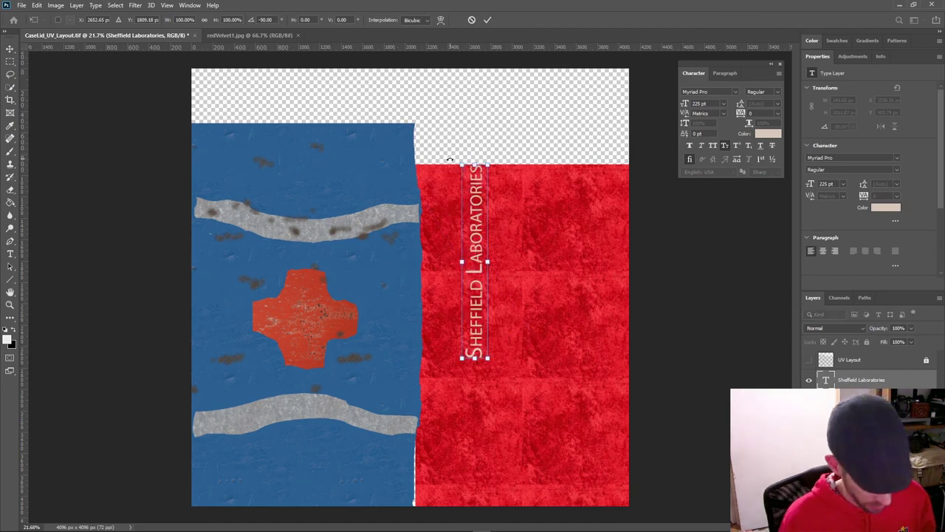
{"action": "left_click_drag", "start_coordinate": [480, 294], "coordinate": [224, 348]}
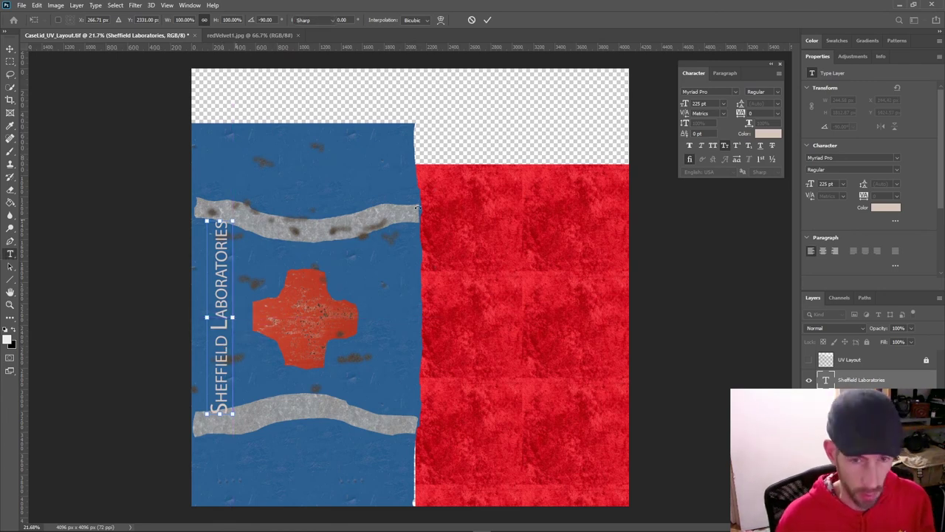
{"action": "key", "text": "Return"}
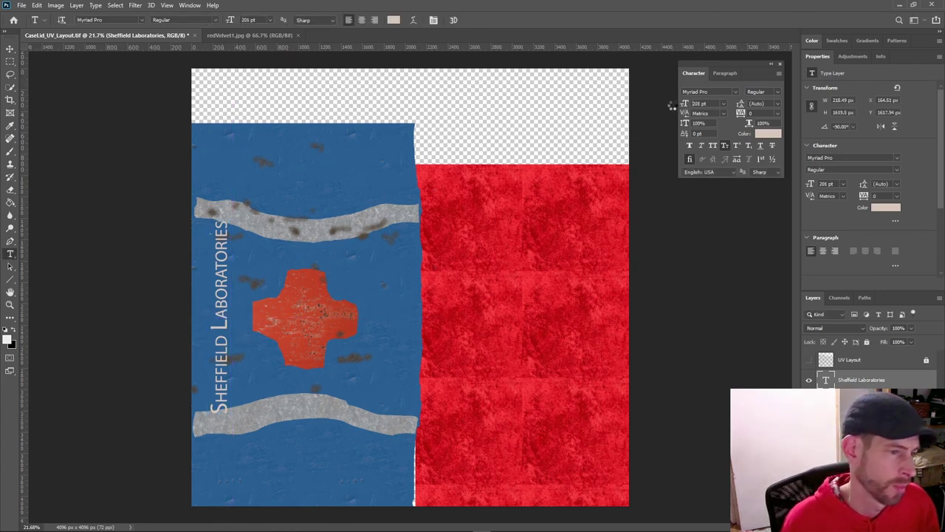
Set the Sheffield Laboratories text to 177 pt and move it up between the two grey straps.
{"action": "left_click_drag", "start_coordinate": [672, 106], "coordinate": [662, 108]}
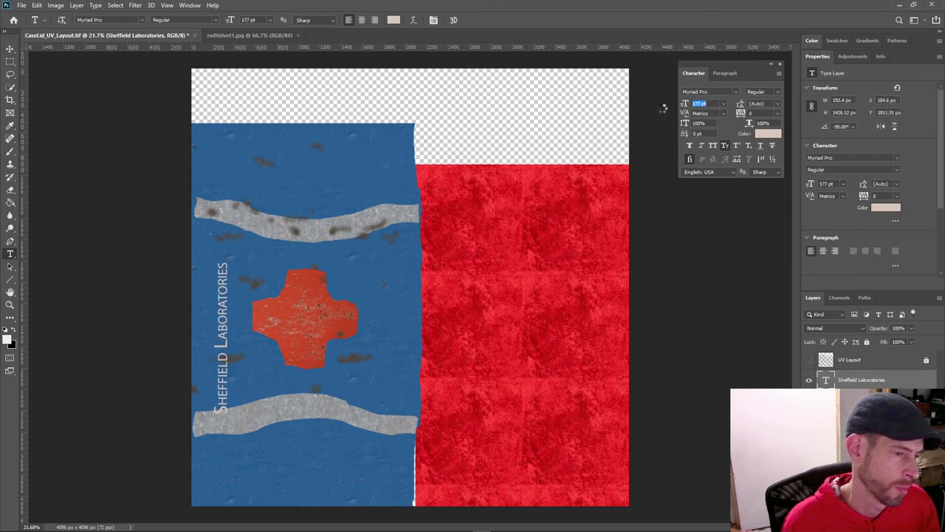
{"action": "key", "text": "v"}
{"action": "left_click_drag", "start_coordinate": [222, 360], "coordinate": [224, 325]}
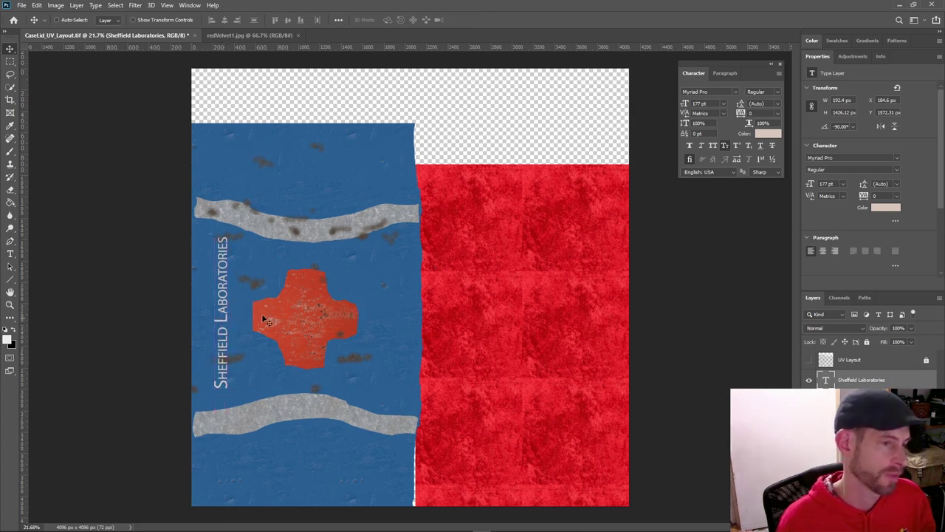
Save the layered CaseLid_UV_Layout TIFF and try to save it under another format.
{"action": "key", "text": "ctrl+s"}
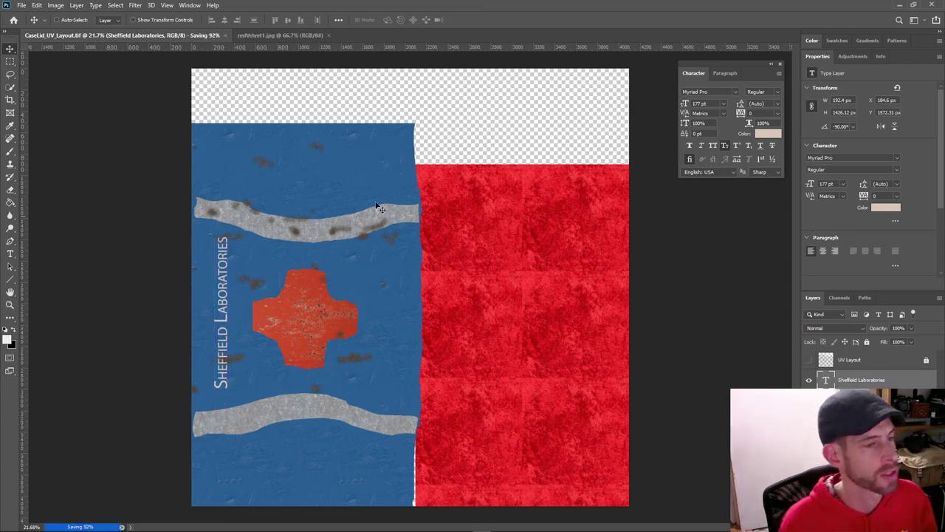
{"action": "left_click", "coordinate": [22, 5]}
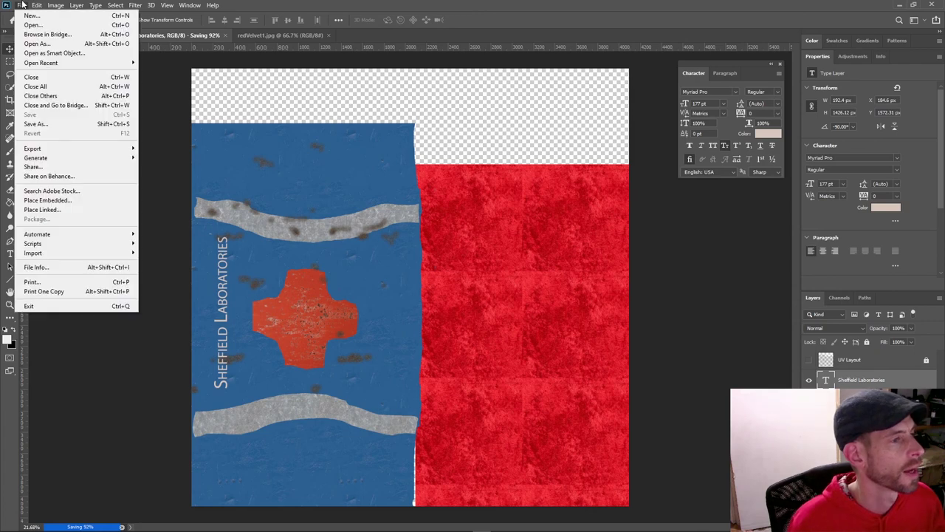
{"action": "left_click", "coordinate": [62, 123]}
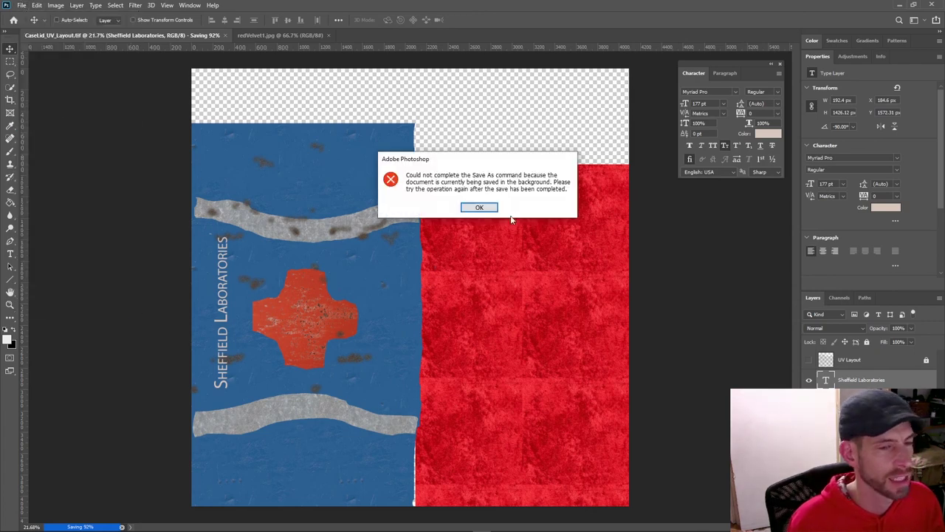
{"action": "left_click", "coordinate": [481, 208]}
Save a PNG copy over CaseLid_UV in the Health Pack Textures folder, using the large file size option.
{"action": "left_click", "coordinate": [22, 6]}
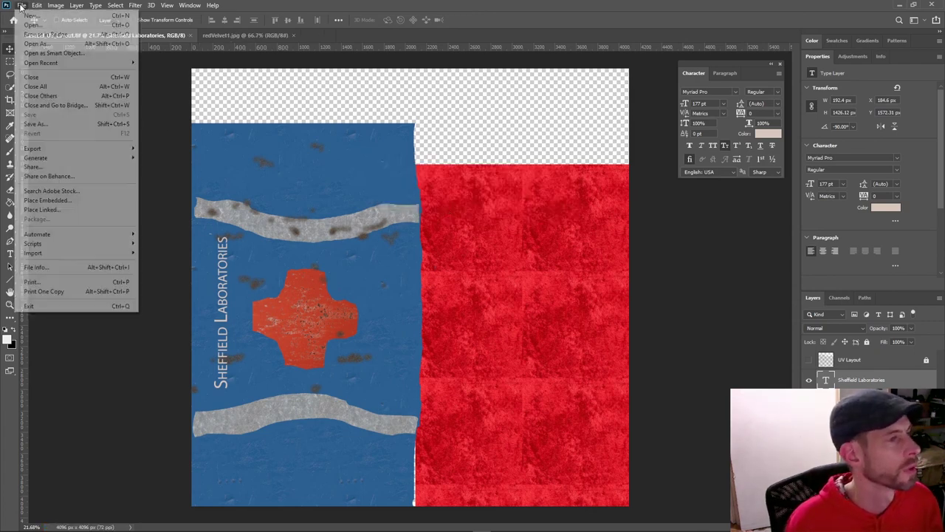
{"action": "left_click", "coordinate": [43, 124]}
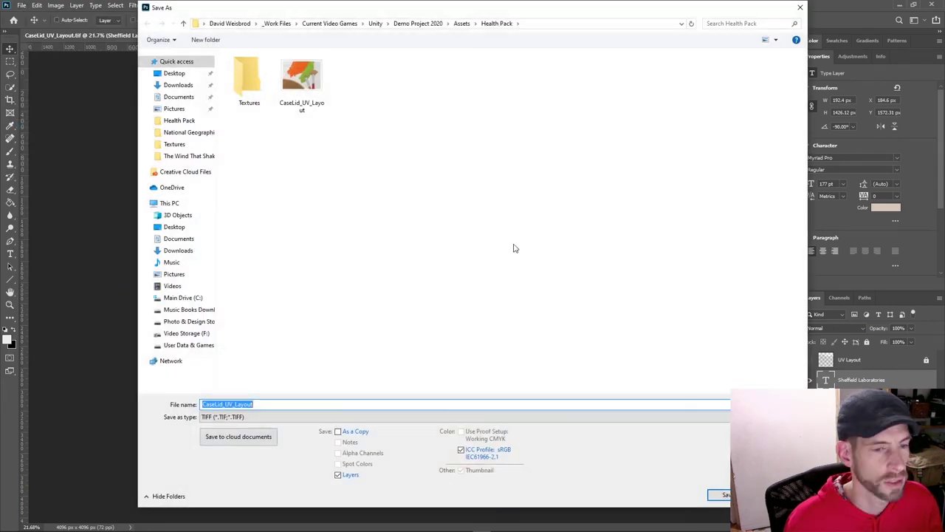
{"action": "double_click", "coordinate": [249, 81]}
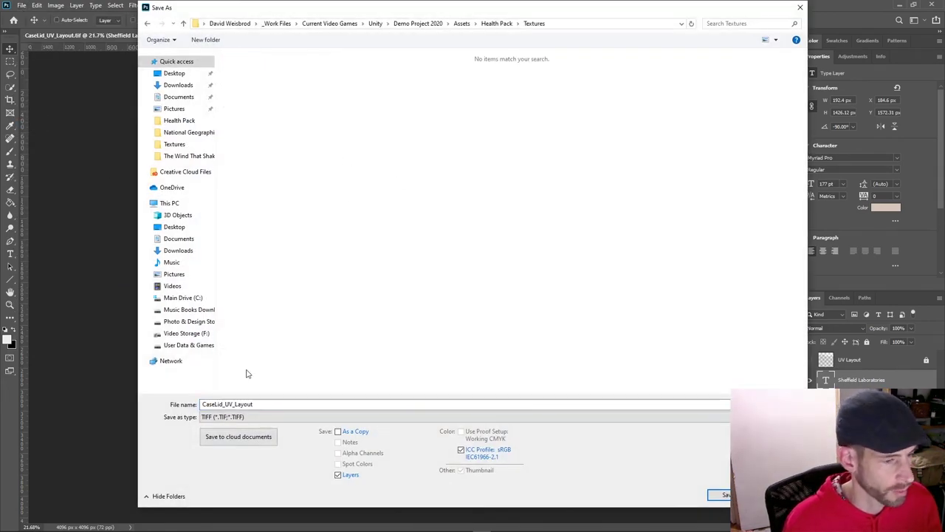
{"action": "left_click", "coordinate": [258, 418]}
{"action": "left_click", "coordinate": [260, 377]}
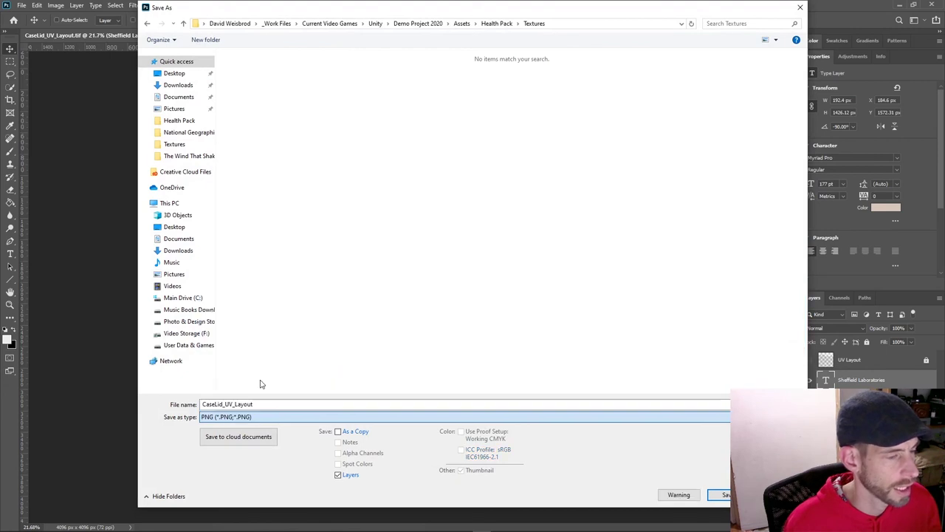
{"action": "left_click", "coordinate": [359, 83]}
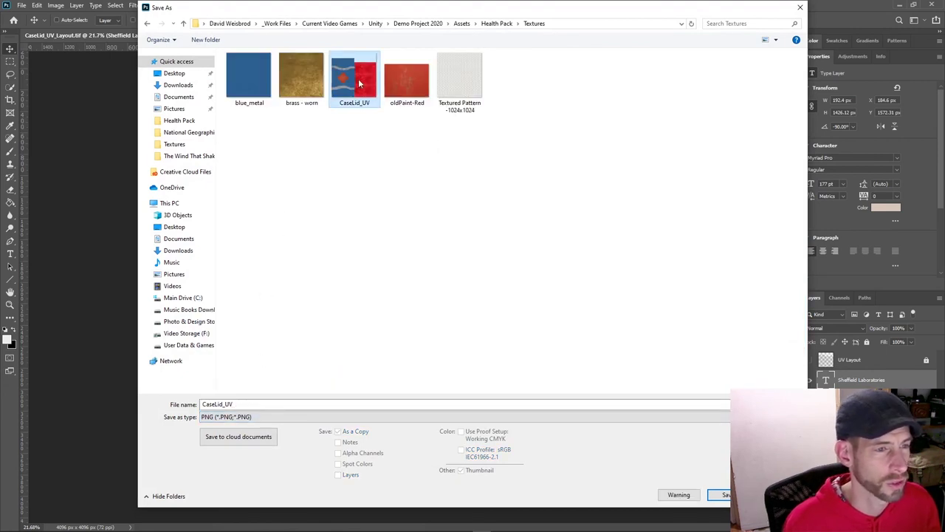
{"action": "left_click", "coordinate": [720, 495]}
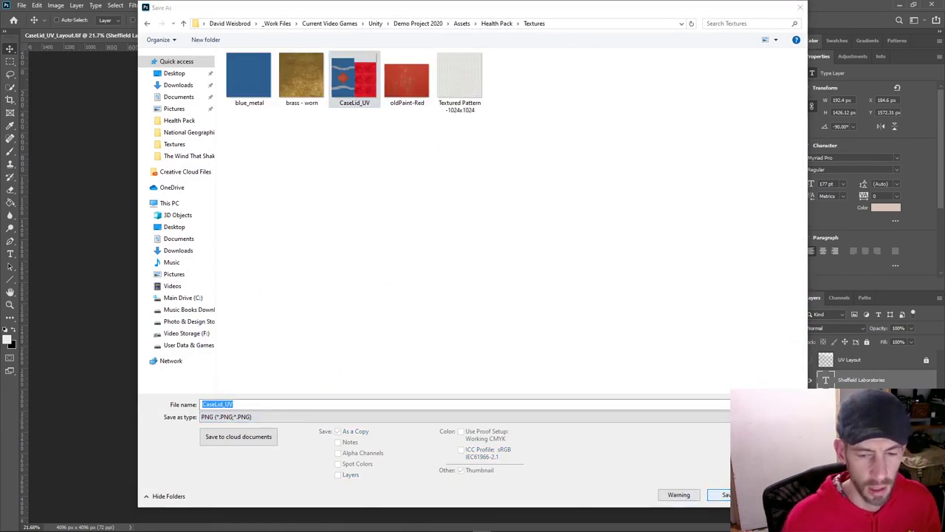
{"action": "left_click", "coordinate": [495, 273]}
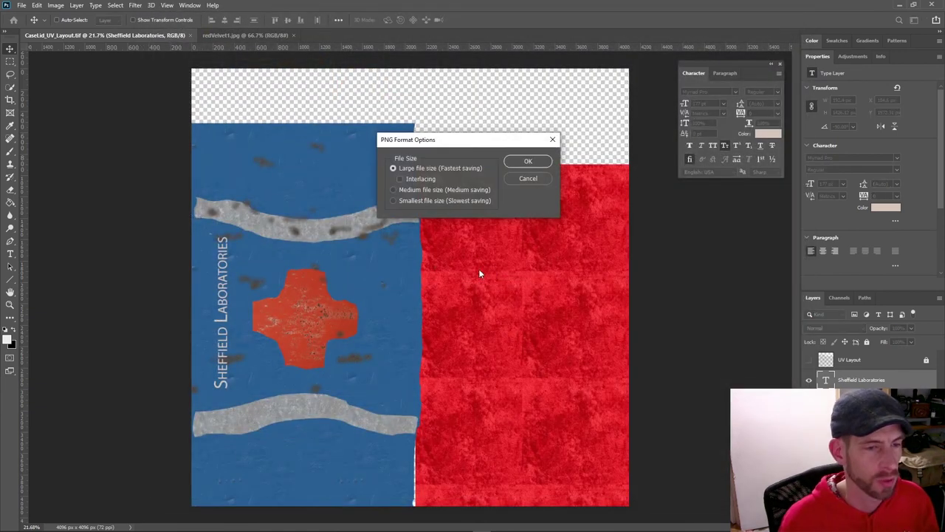
{"action": "left_click", "coordinate": [516, 162]}
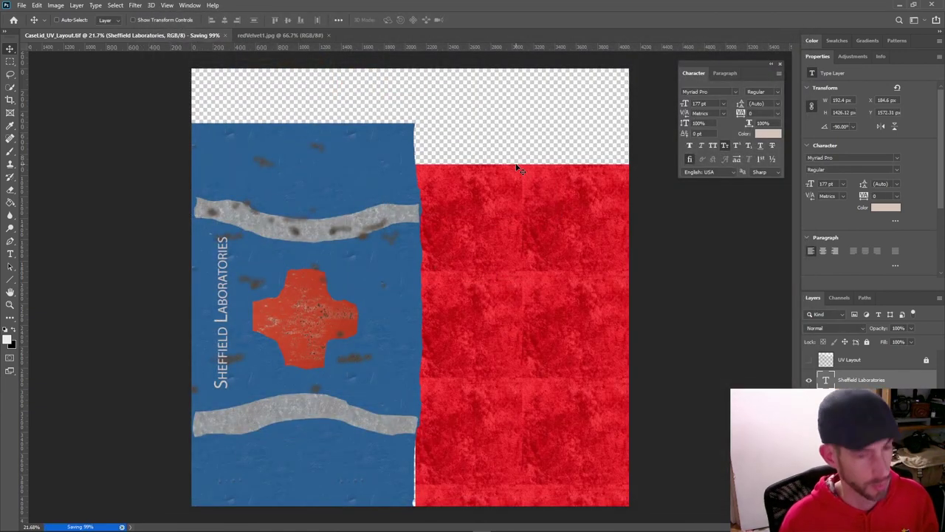
Switch to Blender, reload CaseLid_UV.png in the Tester material's image texture node, and view the lid in the Layout workspace.
{"action": "key", "text": "alt+Tab"}
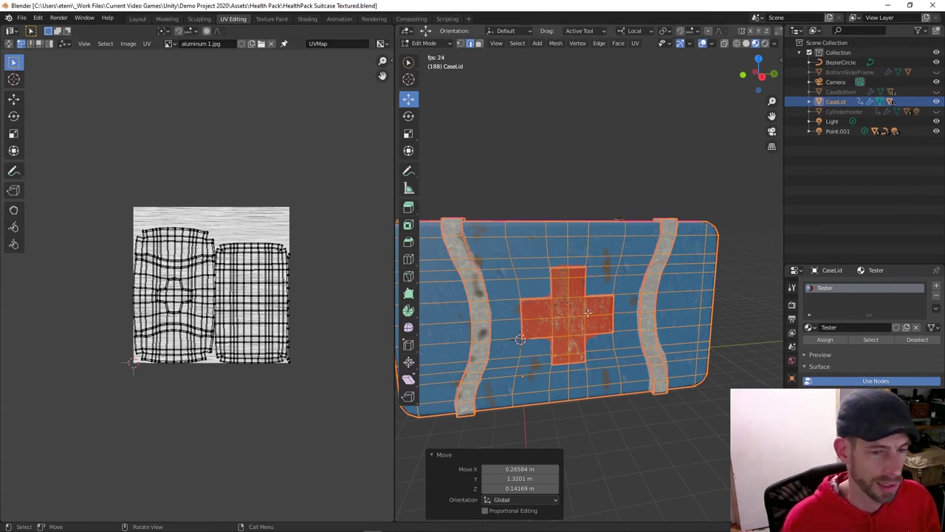
{"action": "left_click", "coordinate": [307, 18]}
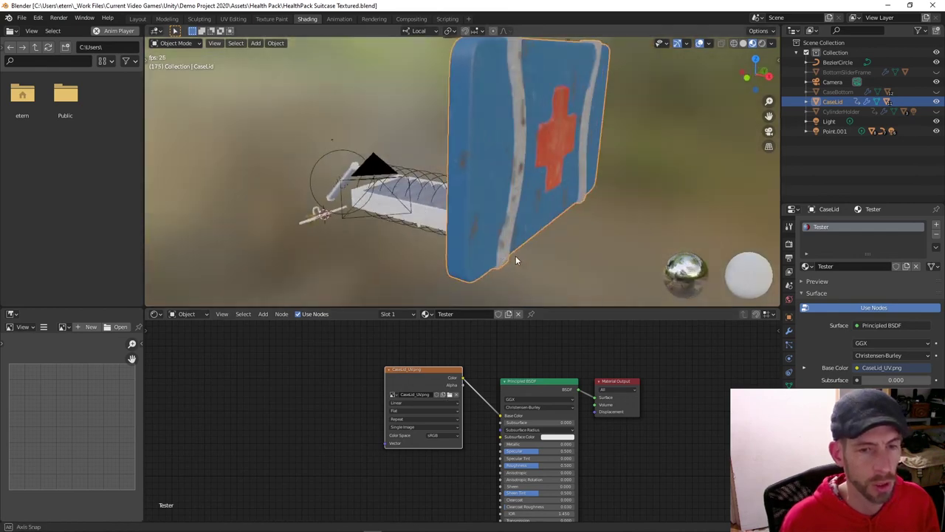
{"action": "left_click", "coordinate": [449, 395]}
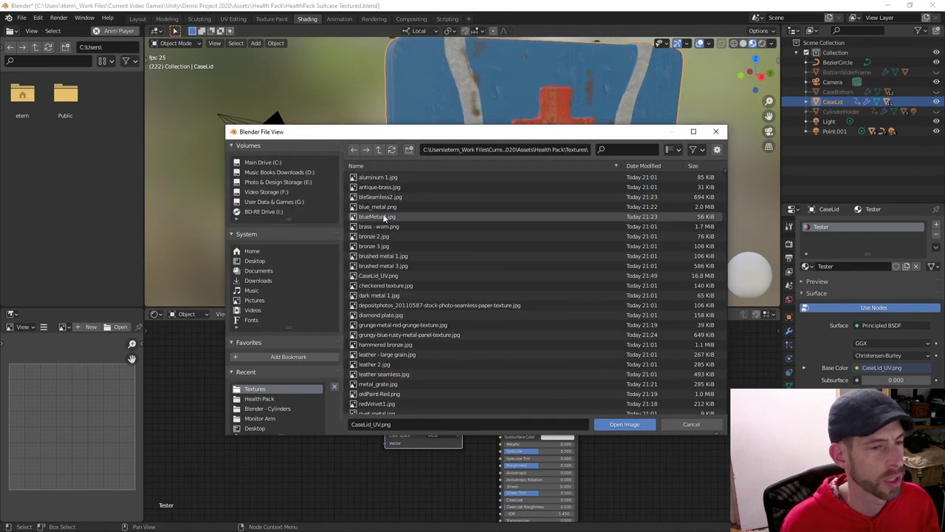
{"action": "double_click", "coordinate": [378, 276]}
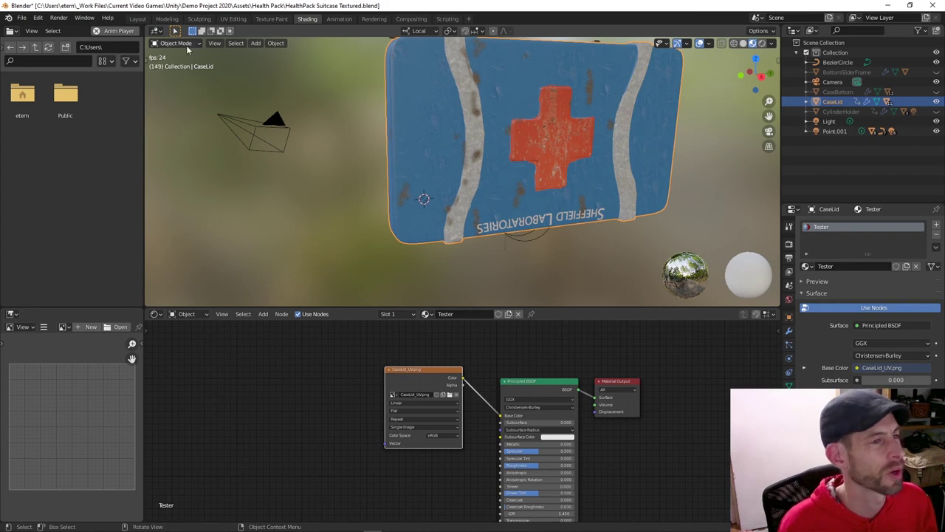
{"action": "left_click", "coordinate": [138, 19]}
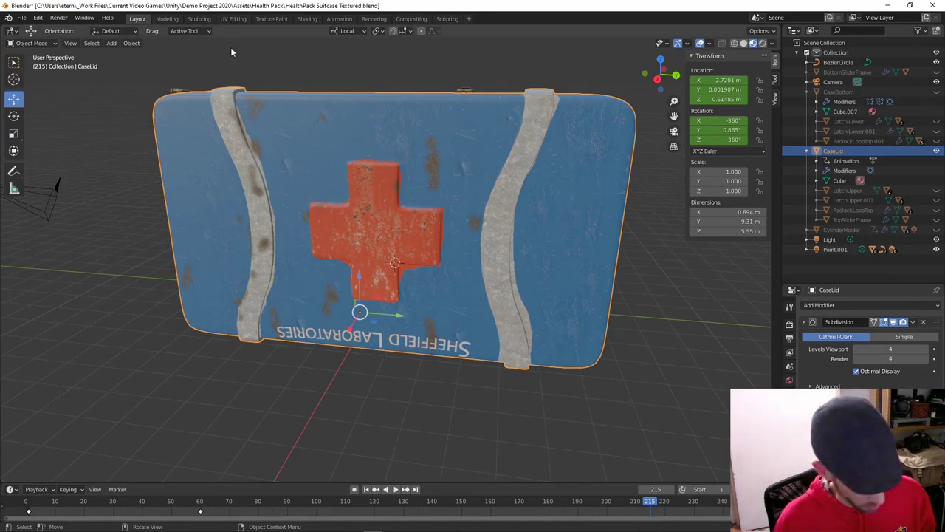
Switch to Photoshop, move the Sheffield Laboratories text to the right of the red cross, and rotate it 180°.
{"action": "key", "text": "alt+Tab"}
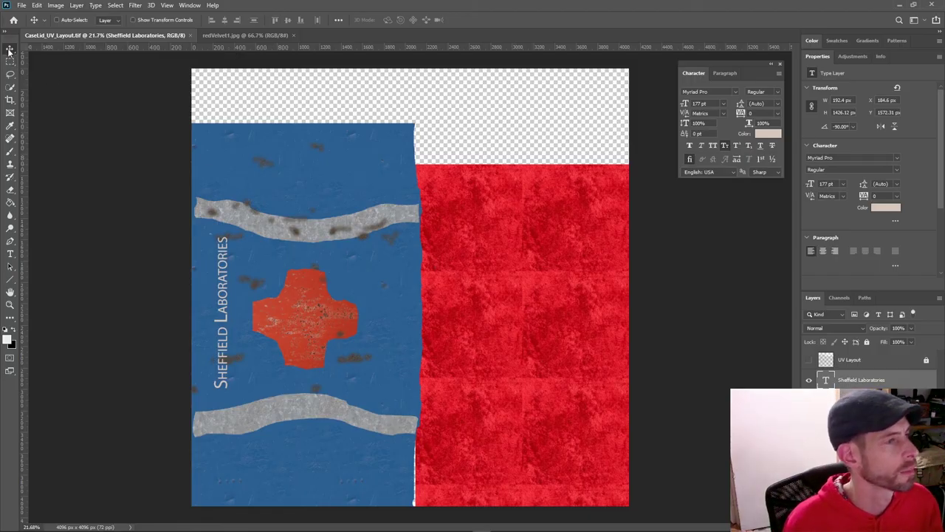
{"action": "left_click_drag", "start_coordinate": [225, 321], "coordinate": [436, 277]}
{"action": "left_click", "coordinate": [36, 5]}
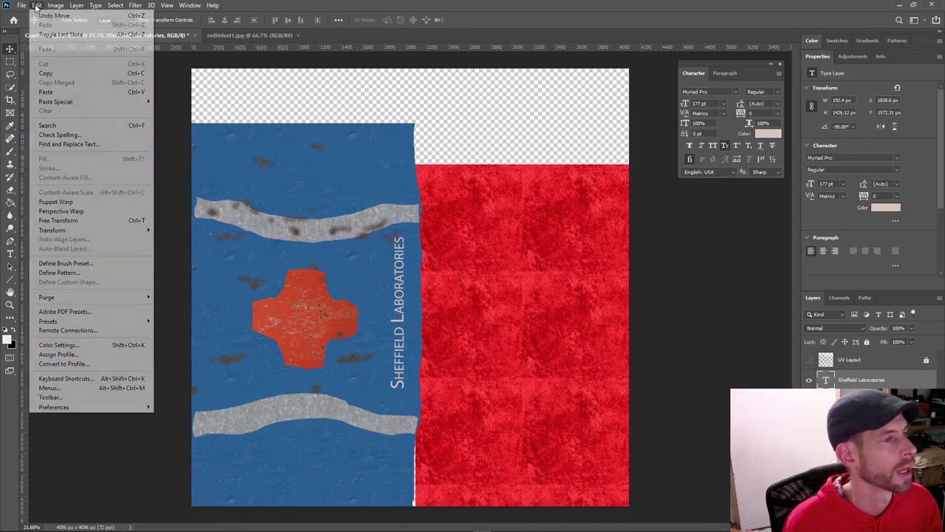
{"action": "mouse_move", "coordinate": [100, 233]}
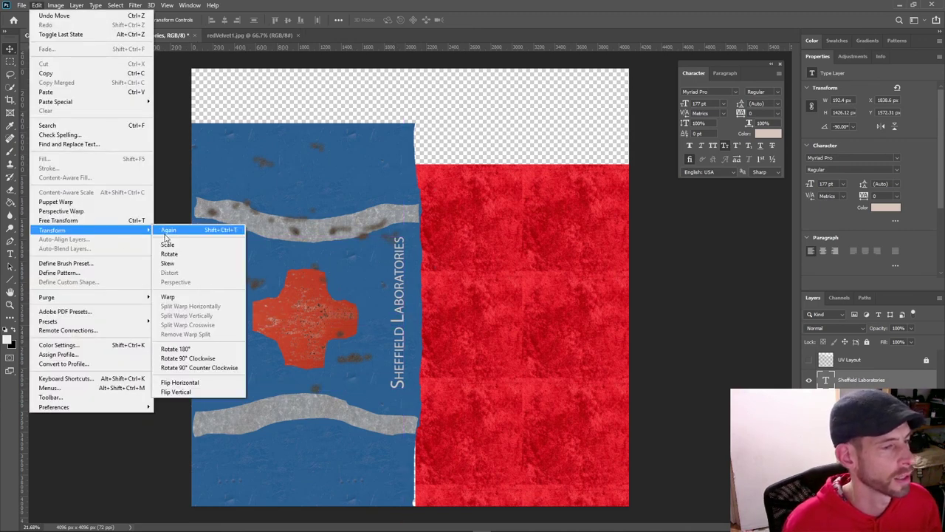
{"action": "left_click", "coordinate": [186, 253]}
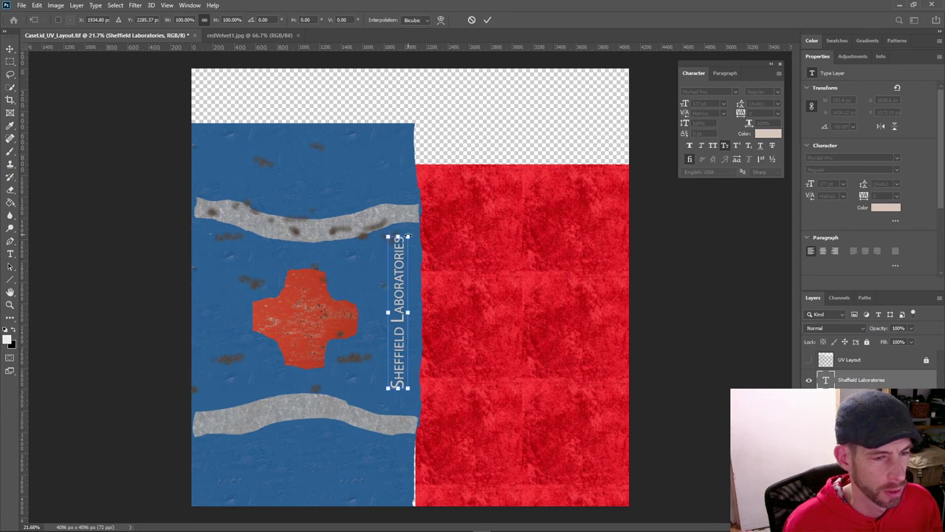
{"action": "left_click_drag", "start_coordinate": [407, 235], "coordinate": [377, 445]}
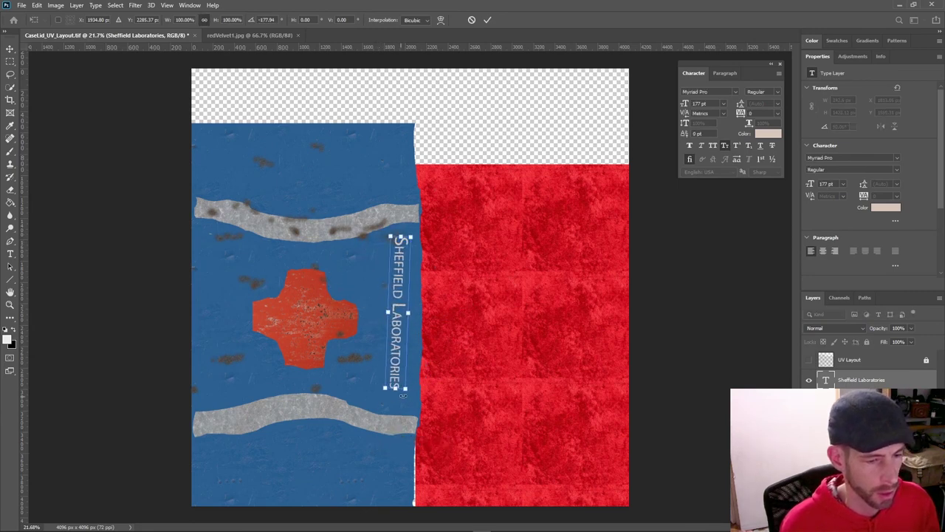
{"action": "key", "text": "ctrl+z"}
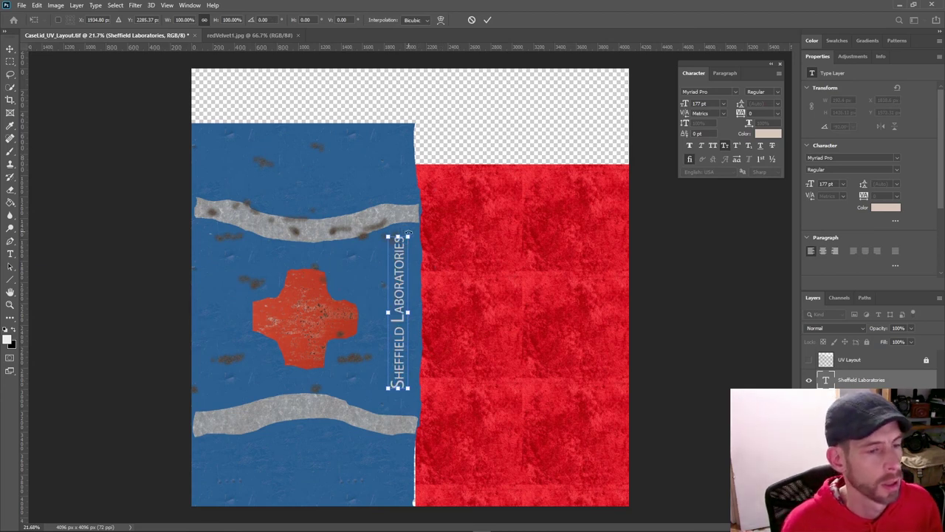
{"action": "left_click_drag", "start_coordinate": [408, 234], "coordinate": [368, 430]}
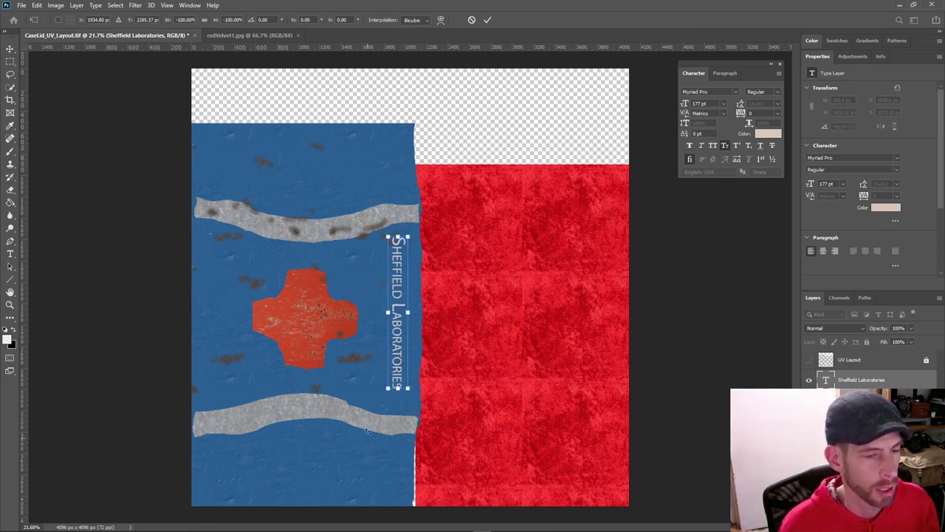
{"action": "left_click_drag", "start_coordinate": [394, 345], "coordinate": [397, 347]}
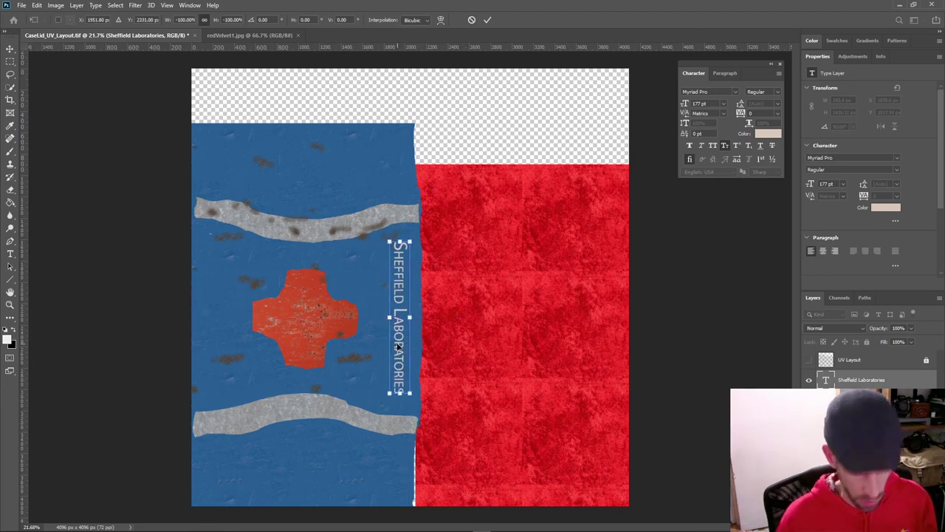
{"action": "key", "text": "Return"}
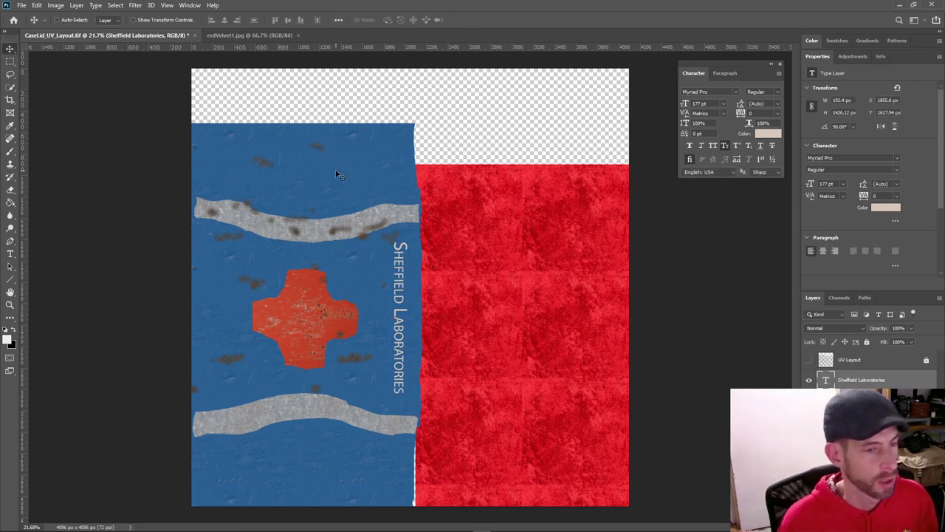
Move the Sheffield Laboratories text closer to the cross, to X 1734.6 px, and save the layered TIFF.
{"action": "left_click_drag", "start_coordinate": [395, 314], "coordinate": [383, 332]}
{"action": "key", "text": "ctrl+s"}
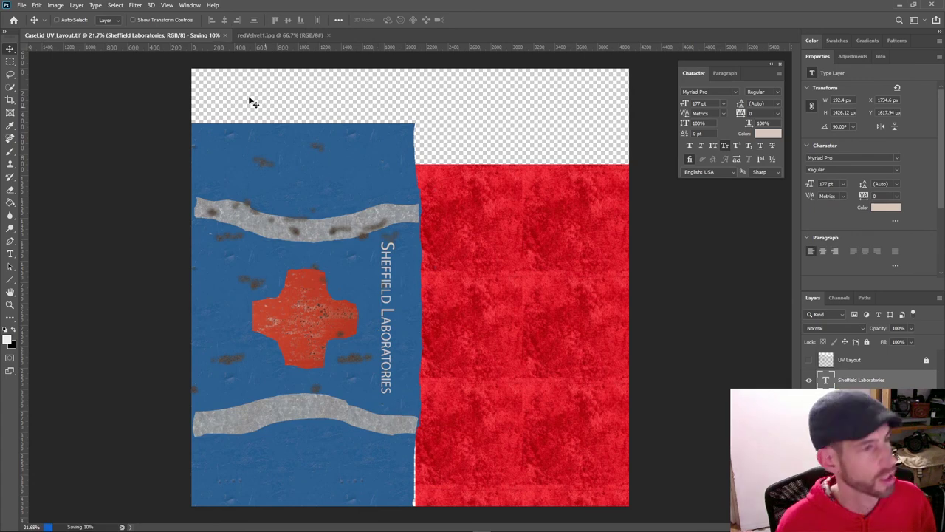
{"action": "left_click", "coordinate": [21, 5]}
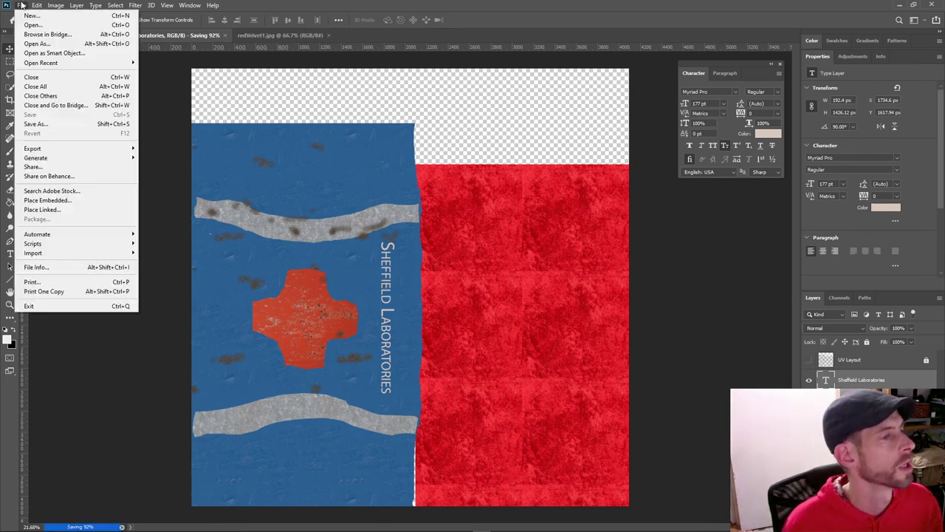
{"action": "left_click", "coordinate": [37, 87]}
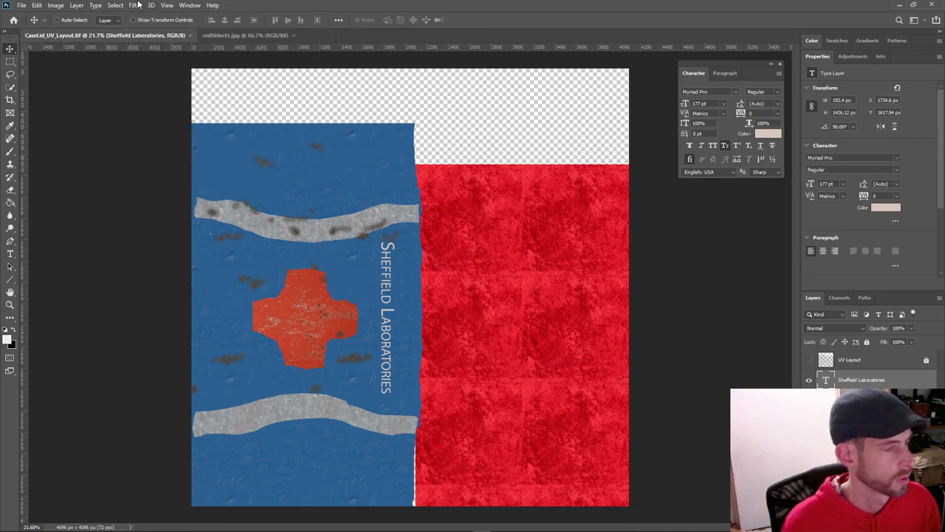
Save the updated lid texture as a PNG copy over CaseLid_UV in the Health Pack Textures folder, using the large file size option.
{"action": "left_click", "coordinate": [21, 5]}
{"action": "left_click", "coordinate": [41, 124]}
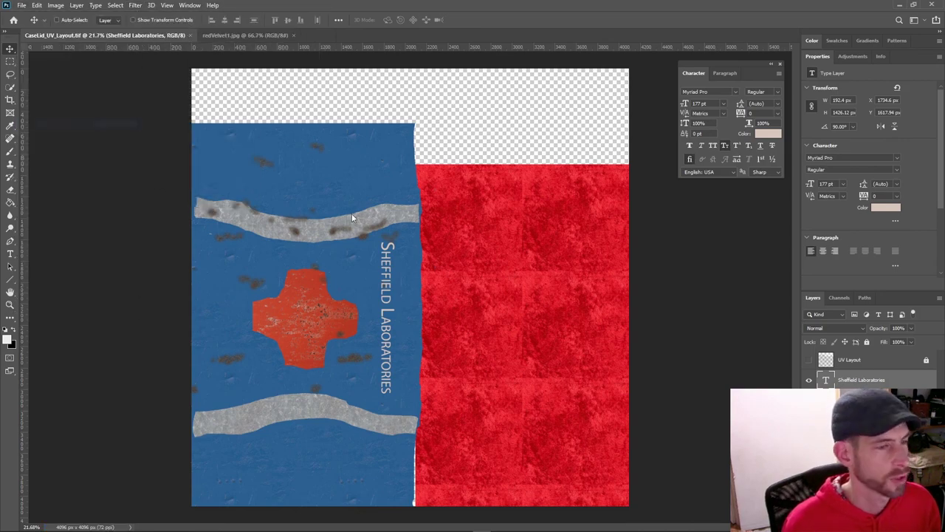
{"action": "double_click", "coordinate": [251, 81]}
{"action": "left_click", "coordinate": [275, 417]}
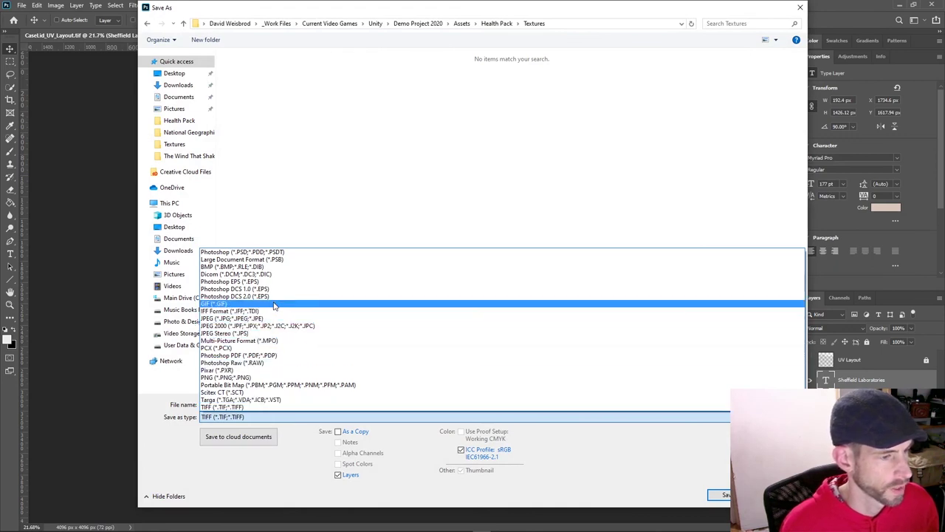
{"action": "left_click", "coordinate": [278, 377]}
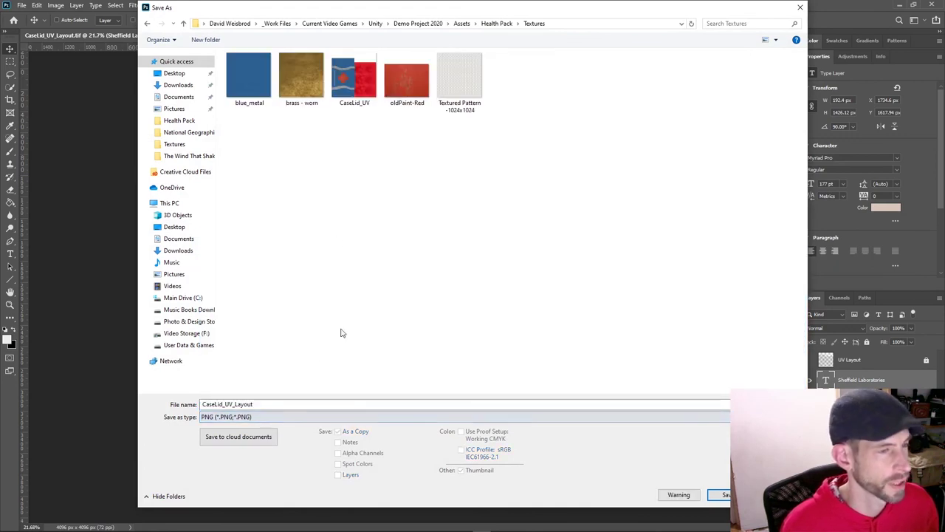
{"action": "left_click", "coordinate": [373, 90]}
{"action": "key", "text": "Return"}
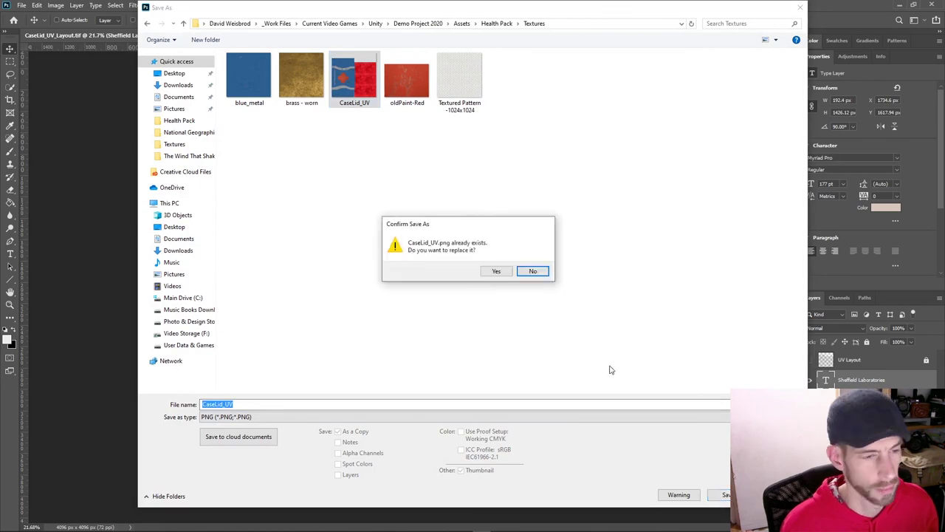
{"action": "left_click", "coordinate": [505, 272]}
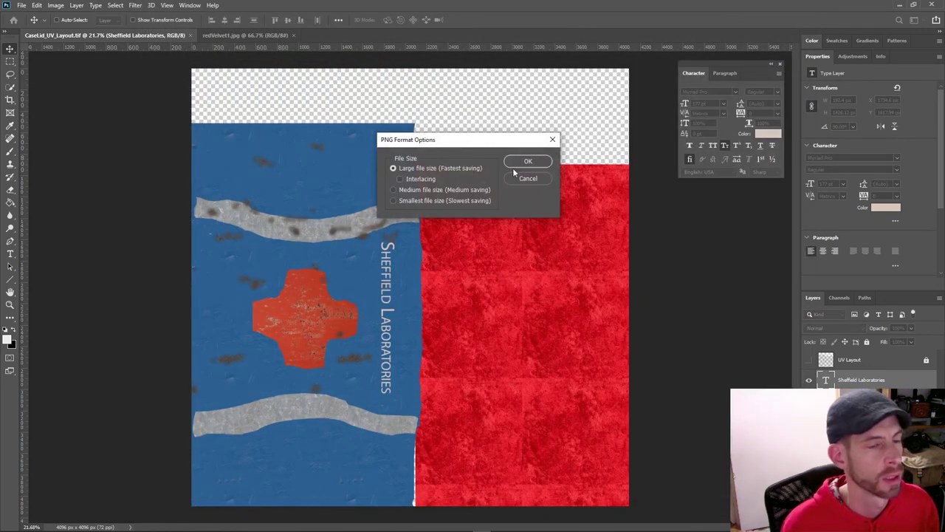
{"action": "left_click", "coordinate": [528, 163]}
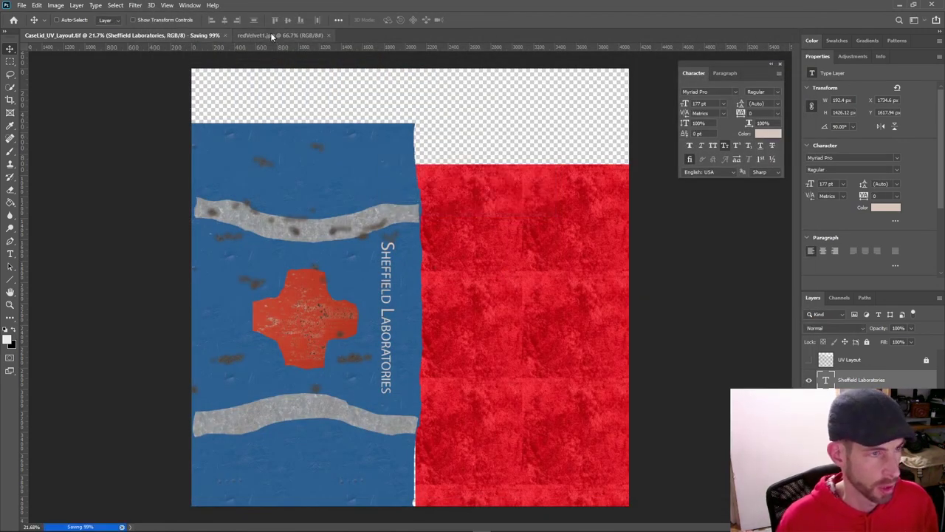
Switch to Blender and reload CaseLid_UV.png into the image texture node of CaseLid's Tester material.
{"action": "key", "text": "alt+Tab"}
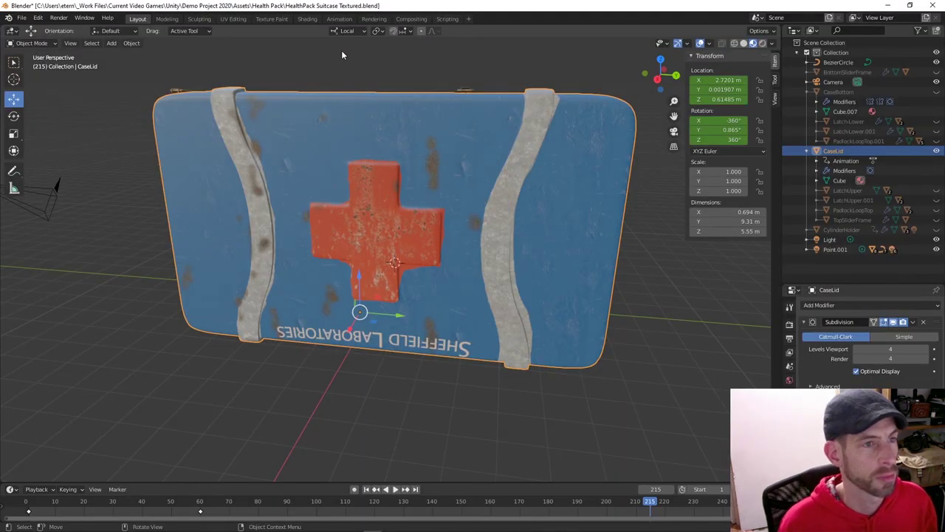
{"action": "left_click", "coordinate": [307, 19]}
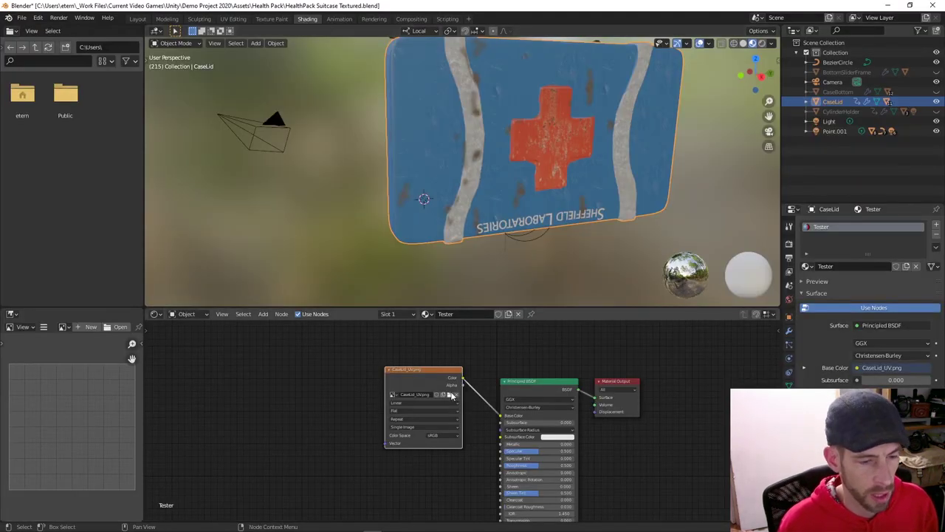
{"action": "left_click", "coordinate": [449, 395]}
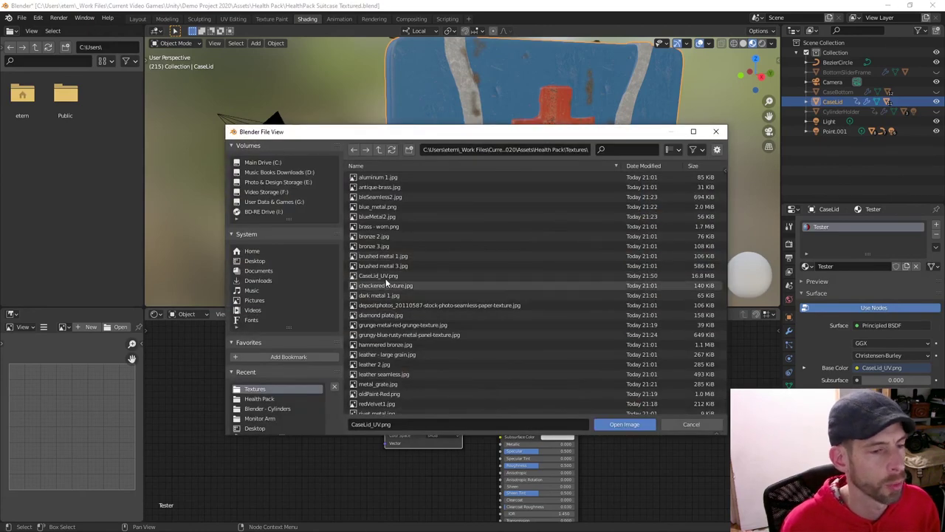
{"action": "double_click", "coordinate": [392, 277]}
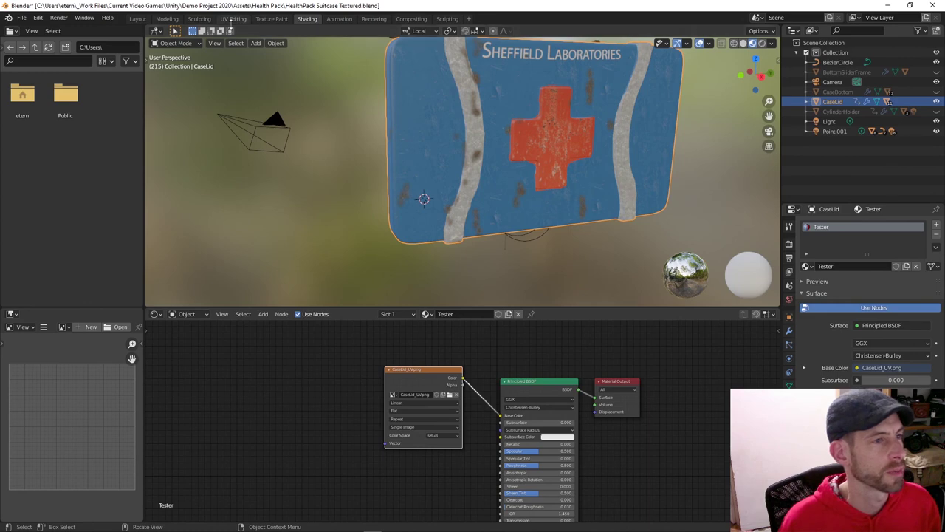
Examine the Sheffield Laboratories lettering, cross and straps on CaseLid from several angles in the Layout workspace.
{"action": "left_click", "coordinate": [137, 19]}
{"action": "scroll", "coordinate": [350, 178], "scroll_direction": "down", "scroll_amount": 5}
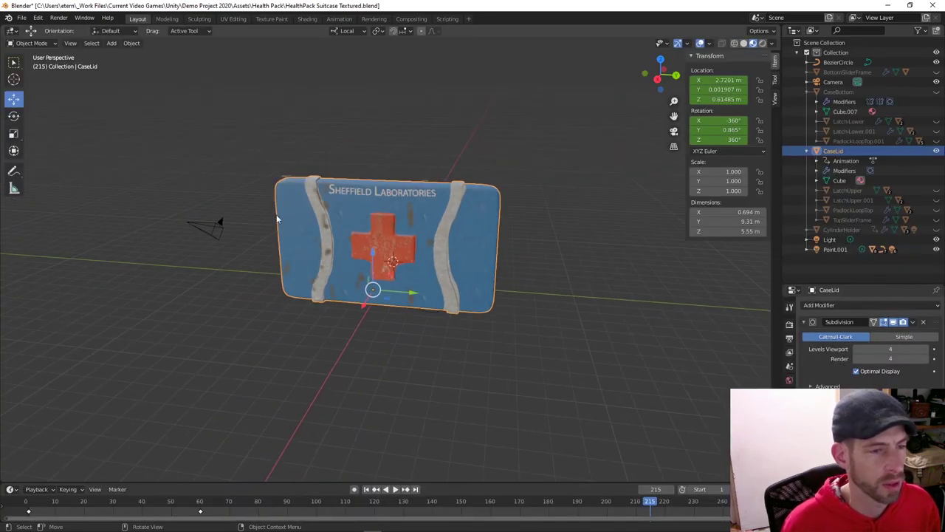
{"action": "mouse_move", "coordinate": [350, 192]}
{"action": "middle_mouse_down"}
{"action": "mouse_move", "coordinate": [416, 231]}
{"action": "mouse_move", "coordinate": [271, 219]}
{"action": "mouse_move", "coordinate": [362, 228]}
{"action": "mouse_move", "coordinate": [338, 232]}
{"action": "mouse_move", "coordinate": [347, 236]}
{"action": "middle_mouse_up"}
{"action": "scroll", "coordinate": [394, 253], "scroll_direction": "up", "scroll_amount": 5}
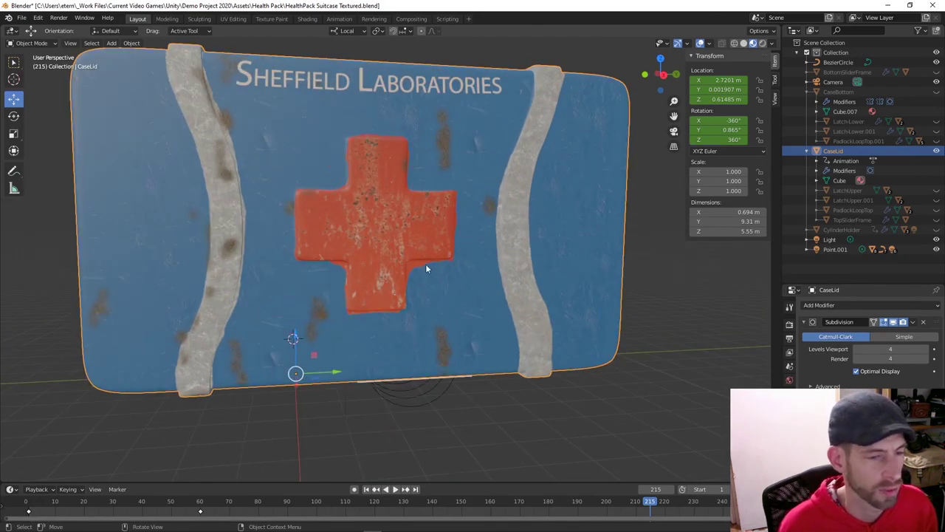
{"action": "middle_click_drag", "start_coordinate": [425, 268], "coordinate": [389, 253]}
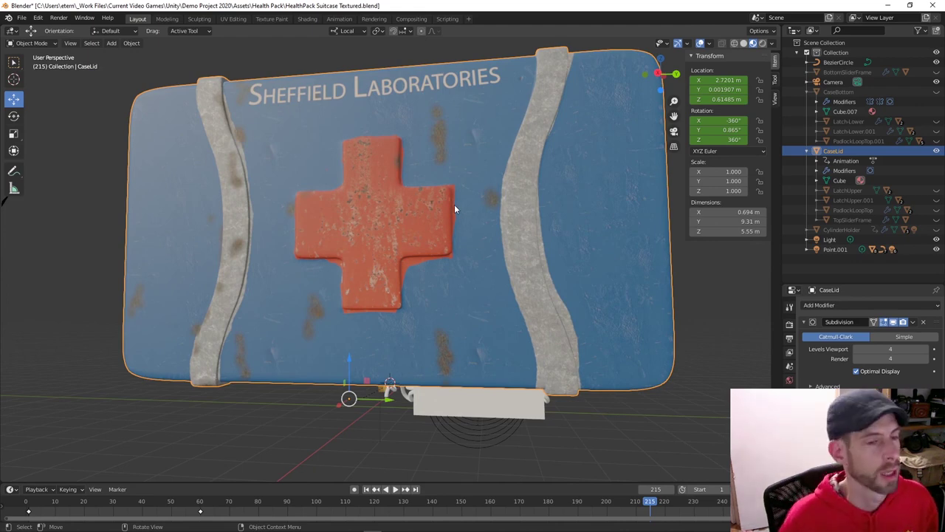
{"action": "middle_click_drag", "start_coordinate": [352, 259], "coordinate": [359, 280]}
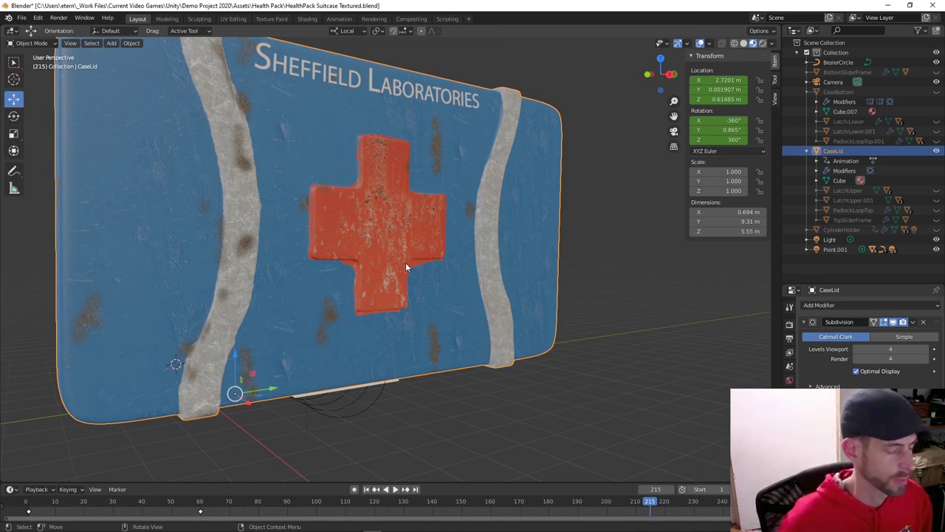
{"action": "mouse_move", "coordinate": [405, 267]}
{"action": "middle_mouse_down"}
{"action": "mouse_move", "coordinate": [215, 314]}
{"action": "mouse_move", "coordinate": [270, 299]}
{"action": "mouse_move", "coordinate": [320, 356]}
{"action": "mouse_move", "coordinate": [372, 375]}
{"action": "mouse_move", "coordinate": [289, 331]}
{"action": "mouse_move", "coordinate": [323, 318]}
{"action": "middle_mouse_up"}
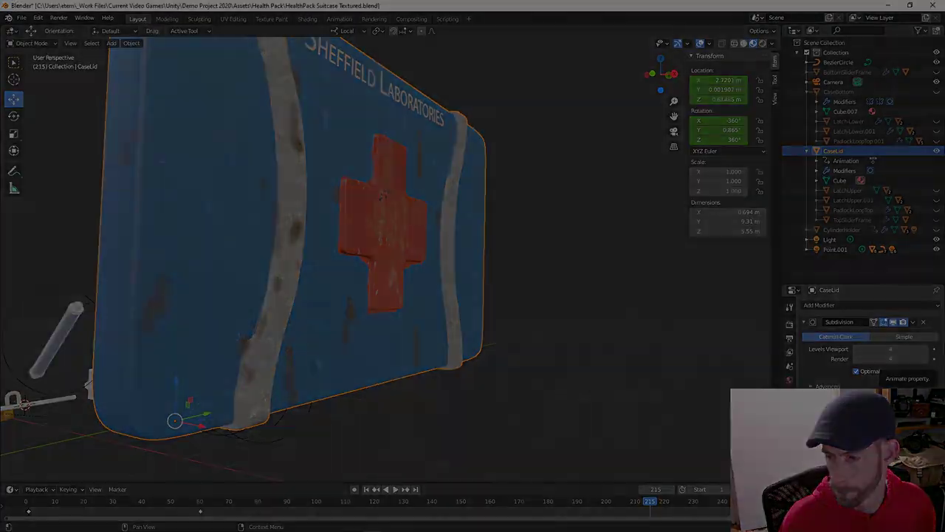